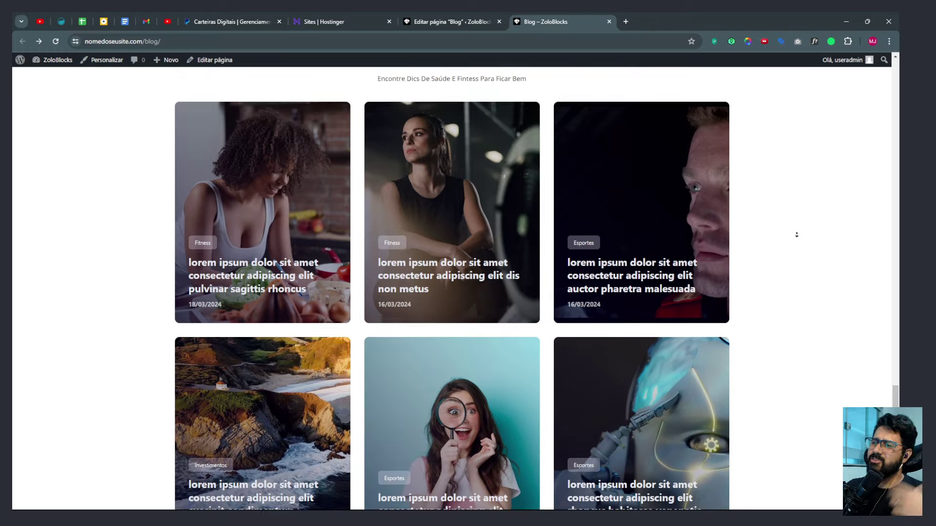
# Open the WordPress admin from the ZoloBlocks admin-bar link in a new tab.
pyautogui.scroll(20, 806, 152)
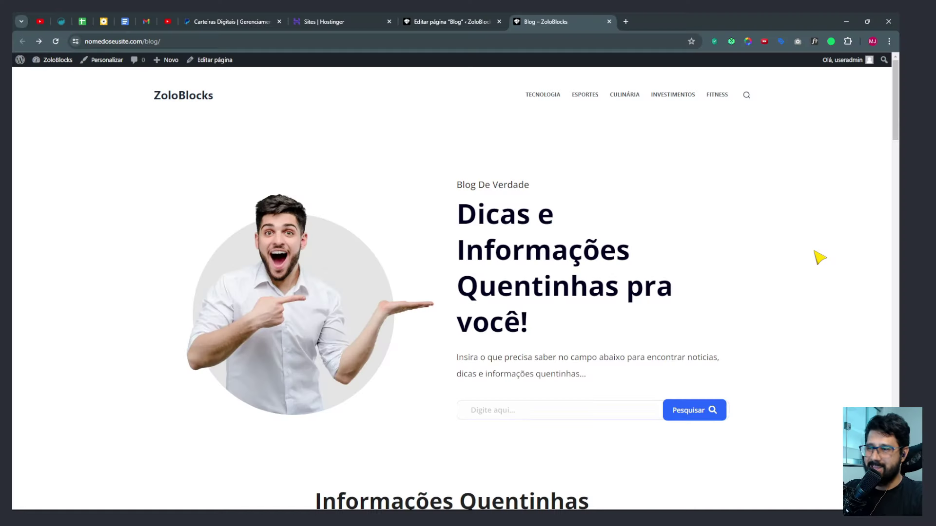
pyautogui.scroll(-2, 837, 119)
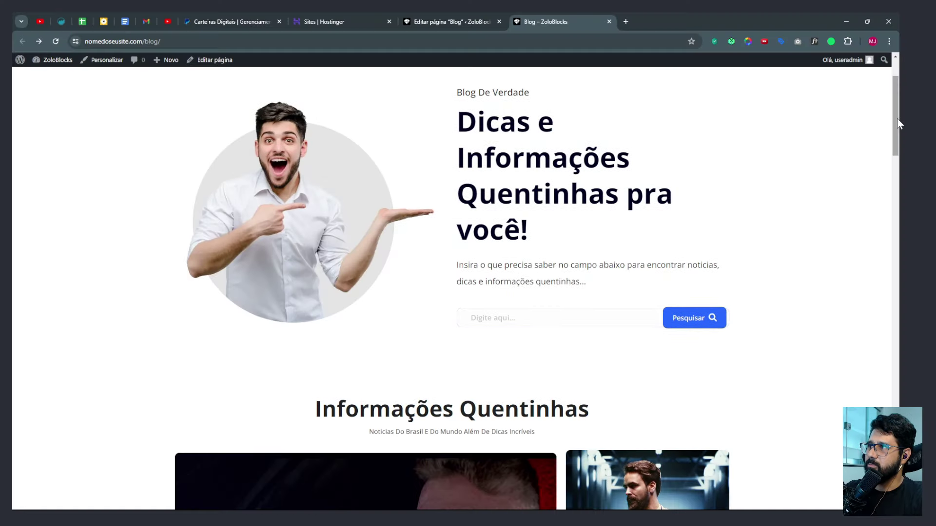
pyautogui.moveTo(898, 123); pyautogui.dragTo(898, 192)
pyautogui.scroll(-15, 682, 303)
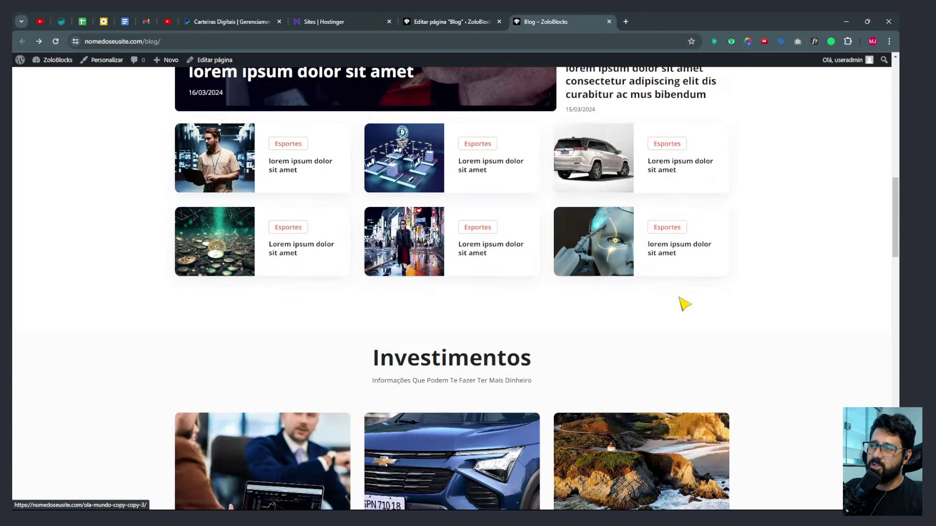
pyautogui.scroll(-10, 724, 298)
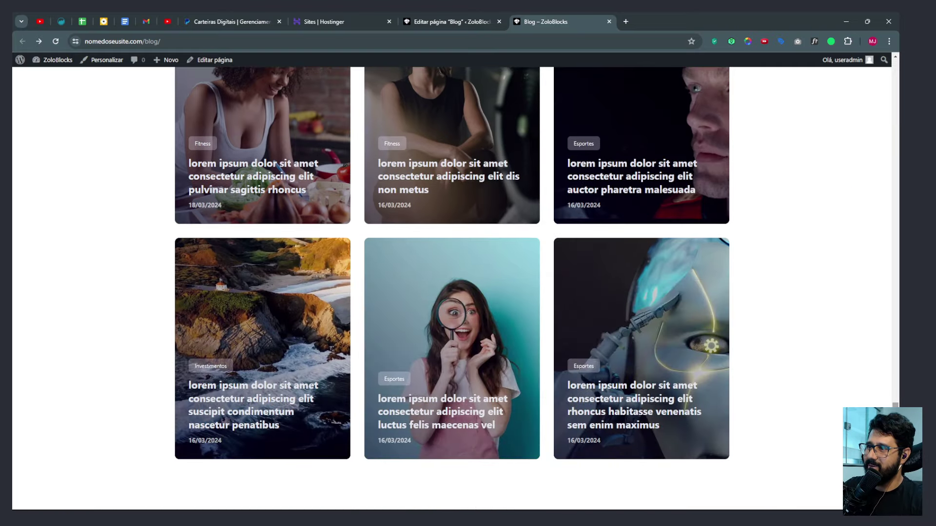
pyautogui.moveTo(895, 405); pyautogui.dragTo(899, 45)
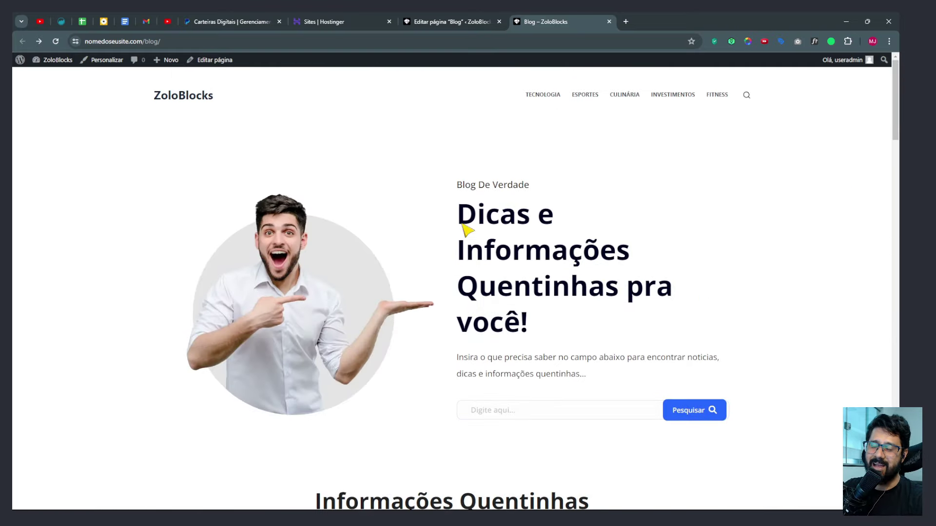
pyautogui.middleClick(55, 60)
pyautogui.click(677, 22)
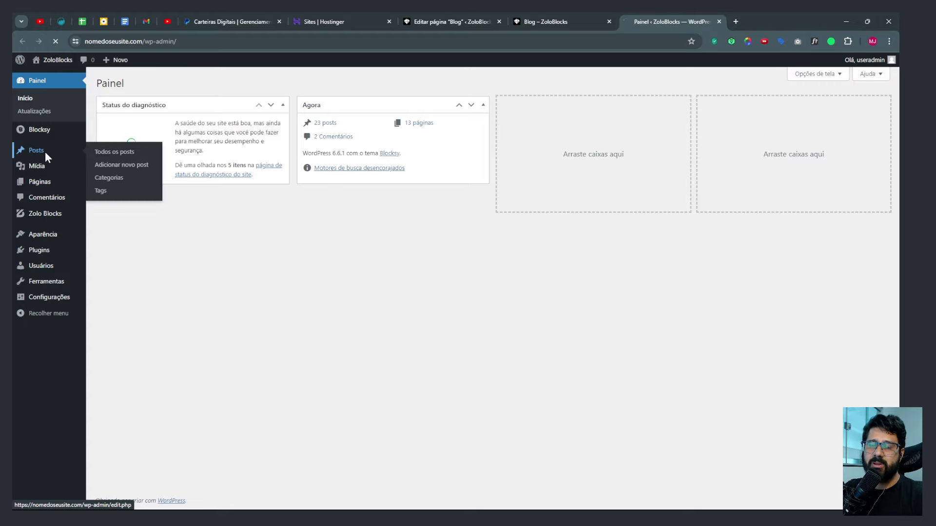
# Open the first post from Todos os posts, then go back to the Categorias page.
pyautogui.click(45, 151)
pyautogui.scroll(-5, 141, 168)
pyautogui.scroll(5, 188, 293)
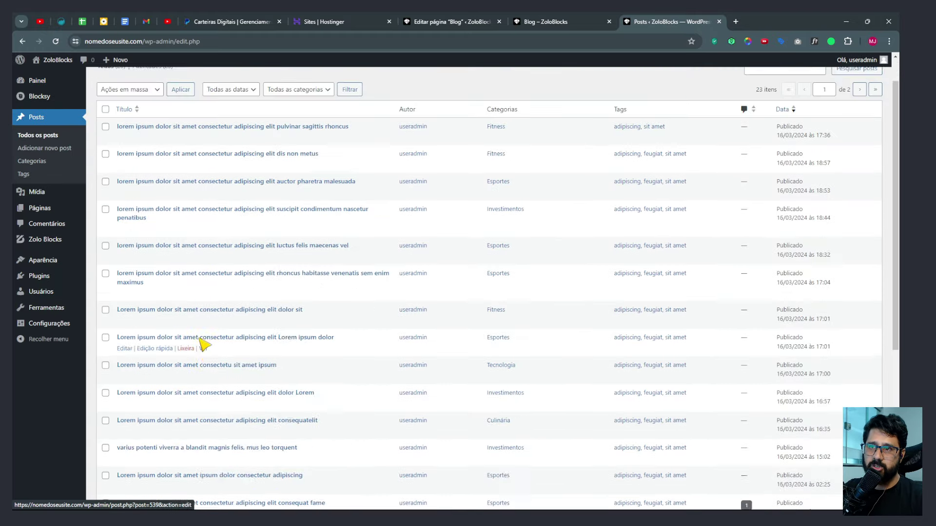
pyautogui.scroll(-3, 203, 341)
pyautogui.scroll(3, 180, 200)
pyautogui.click(159, 163)
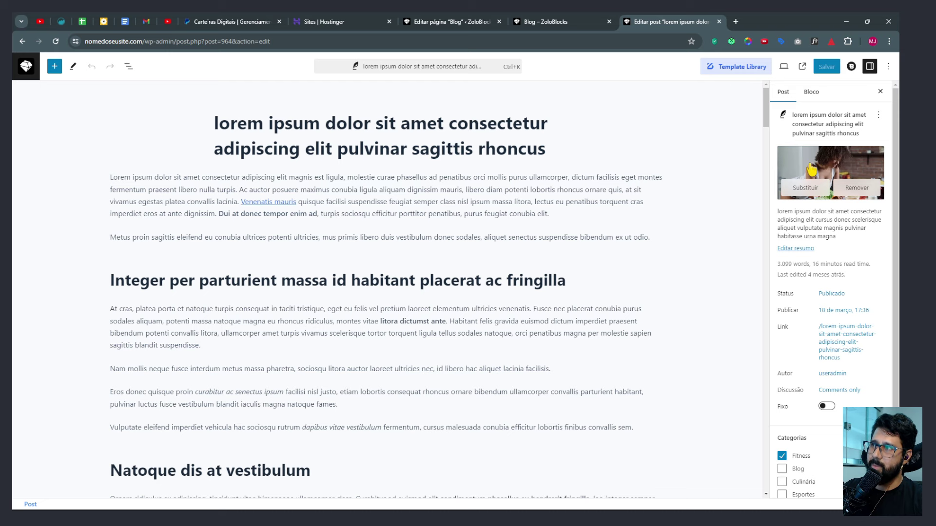
pyautogui.click(14, 65)
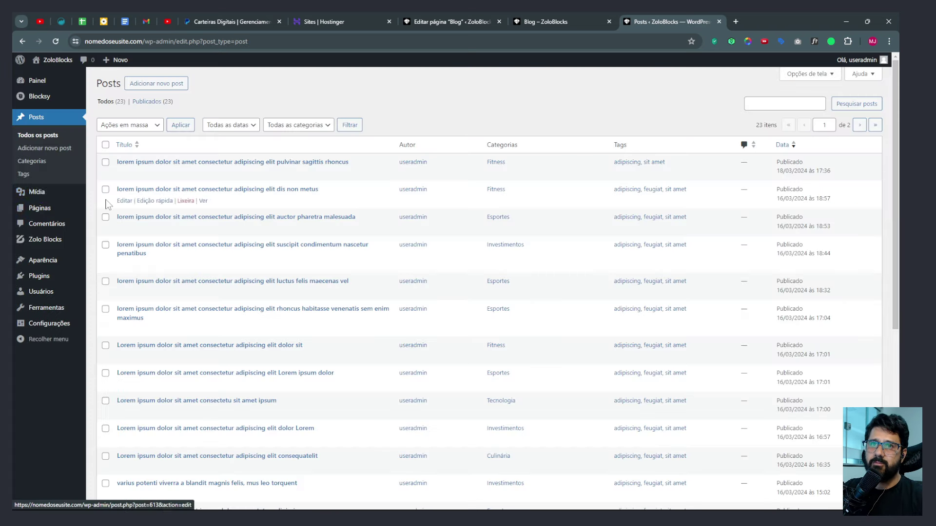
pyautogui.click(33, 162)
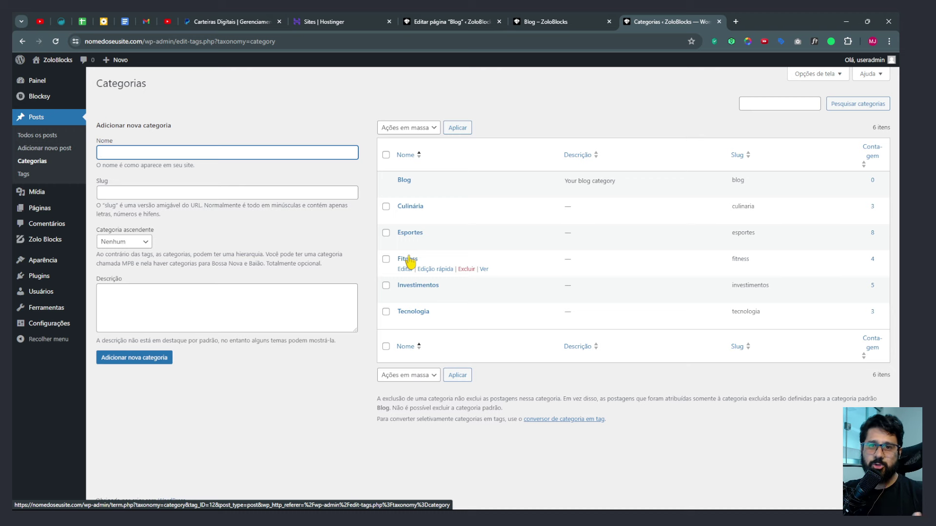
pyautogui.click(252, 403)
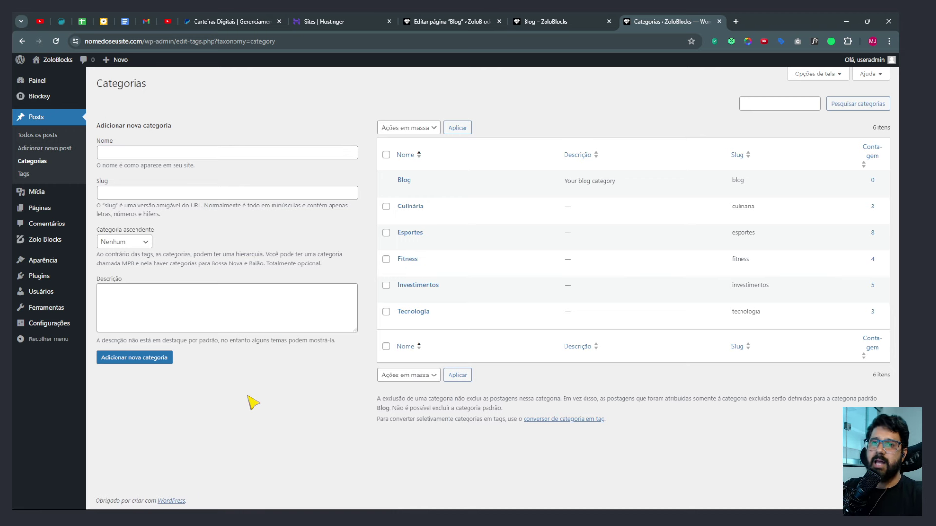
# Preview the live Blog page in DevTools mobile device emulation and scroll through it.
pyautogui.hotkey('ctrl', 'shift', 'Tab')
pyautogui.press('F12')
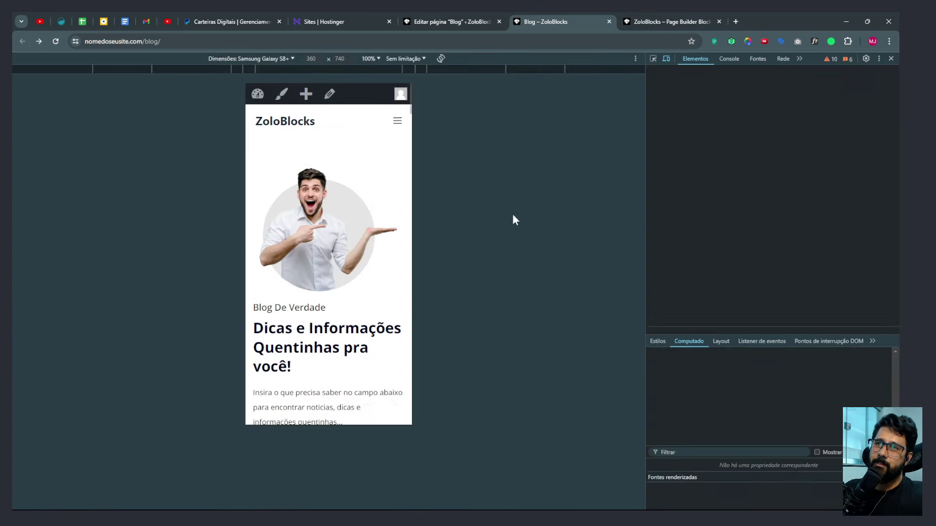
pyautogui.scroll(-14, 363, 276)
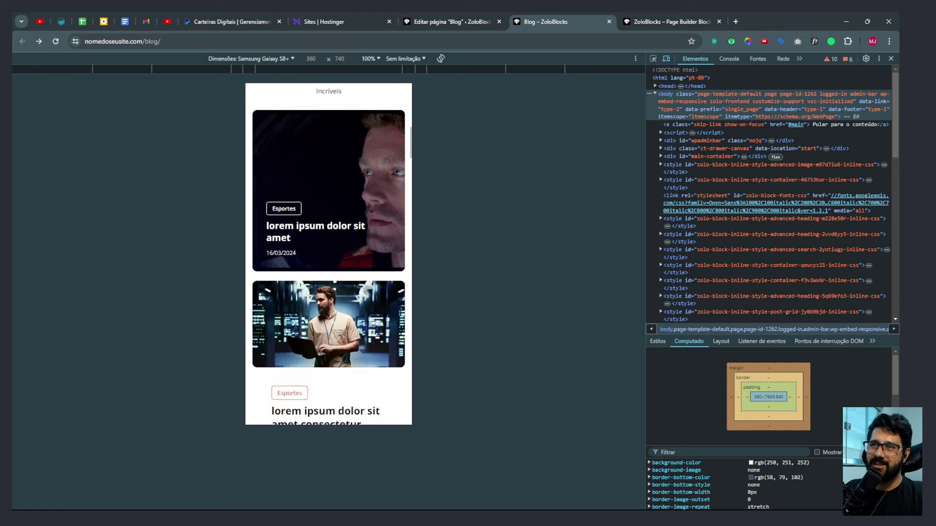
pyautogui.scroll(-15, 367, 290)
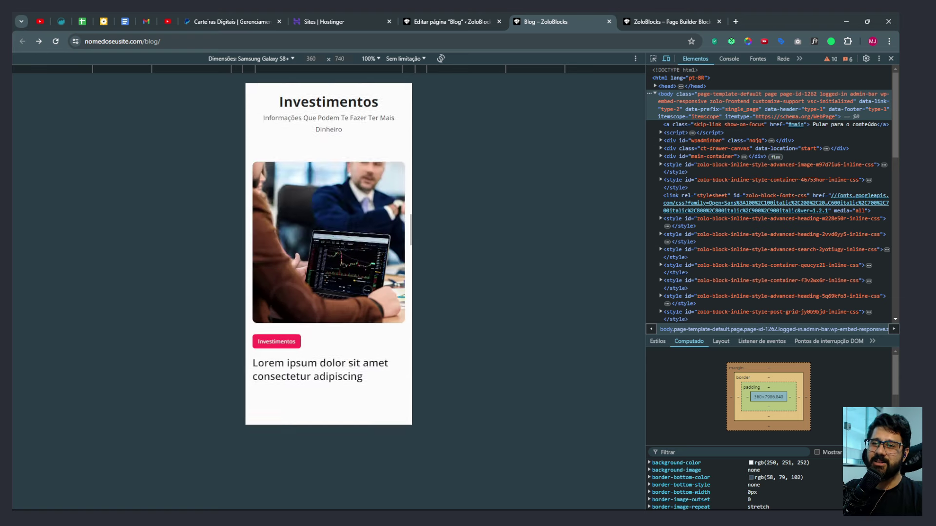
pyautogui.scroll(-15, 367, 290)
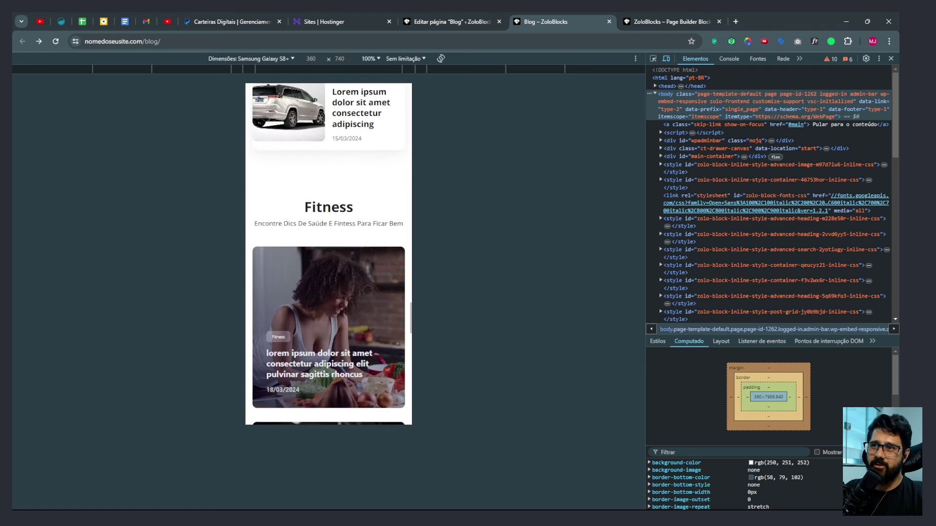
# Close DevTools and go to the Painel admin dashboard from the site home tab.
pyautogui.press('F12')
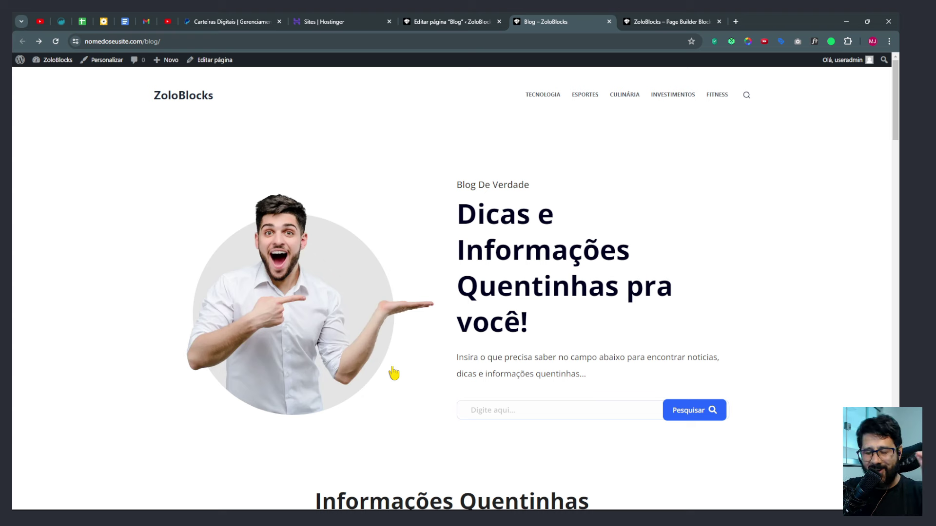
pyautogui.hotkey('ctrl', 'Tab')
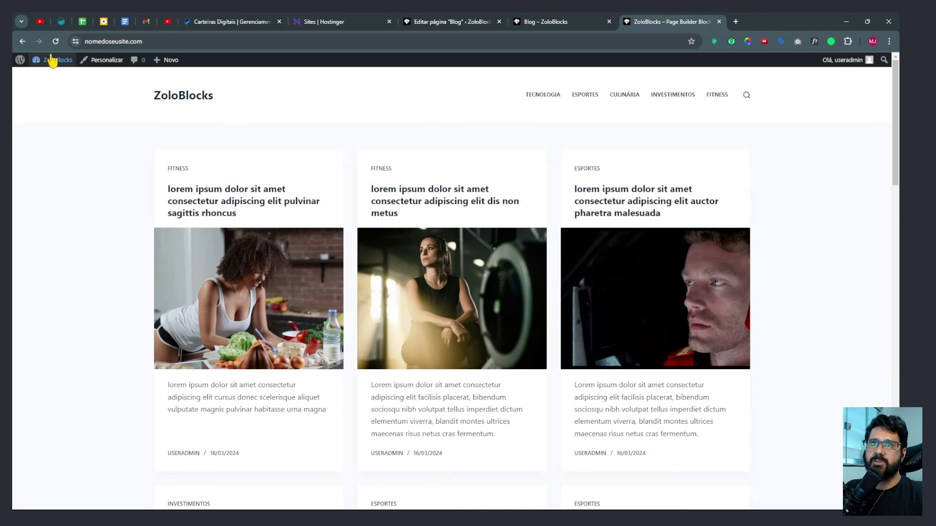
pyautogui.click(62, 77)
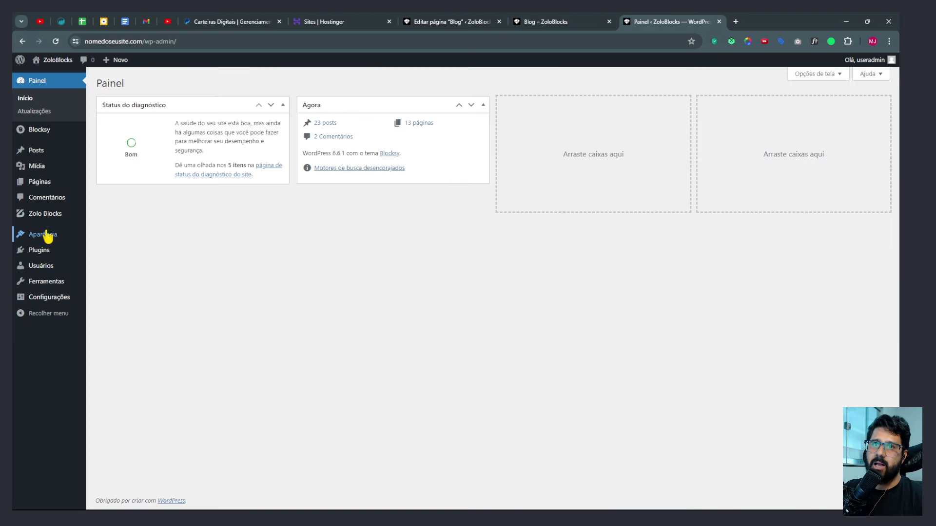
# Search Adicionar plugin for 'zoloblocks', confirm it shows Ativo, and open the Zolo Blocks dashboard.
pyautogui.moveTo(42, 250)
pyautogui.click(126, 266)
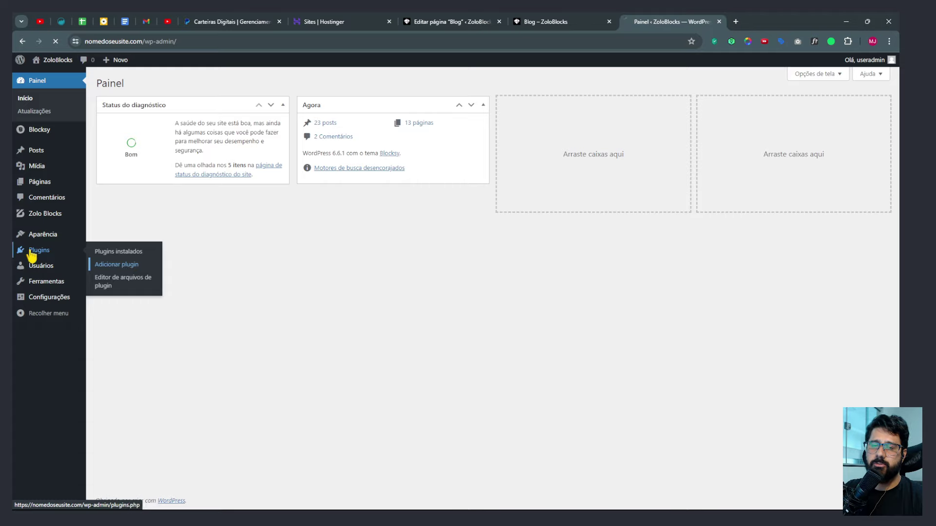
pyautogui.hotkey('ctrl', '+')
pyautogui.hotkey('ctrl', '+')
pyautogui.hotkey('ctrl', '+')
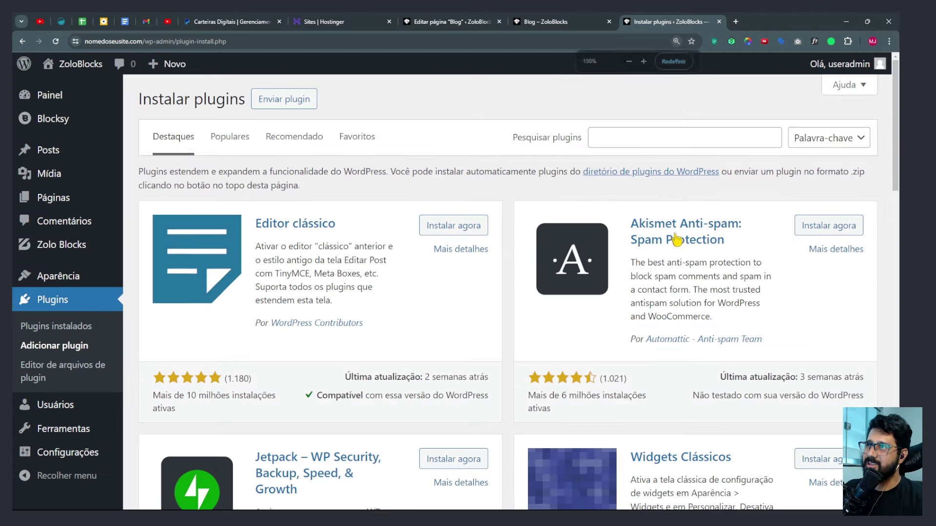
pyautogui.click(633, 139)
pyautogui.write('zolo')
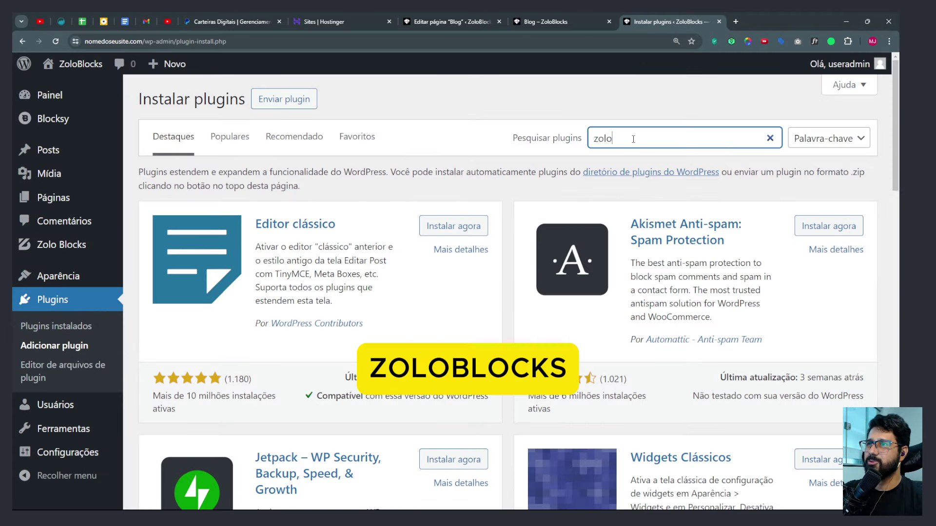
pyautogui.write('block')
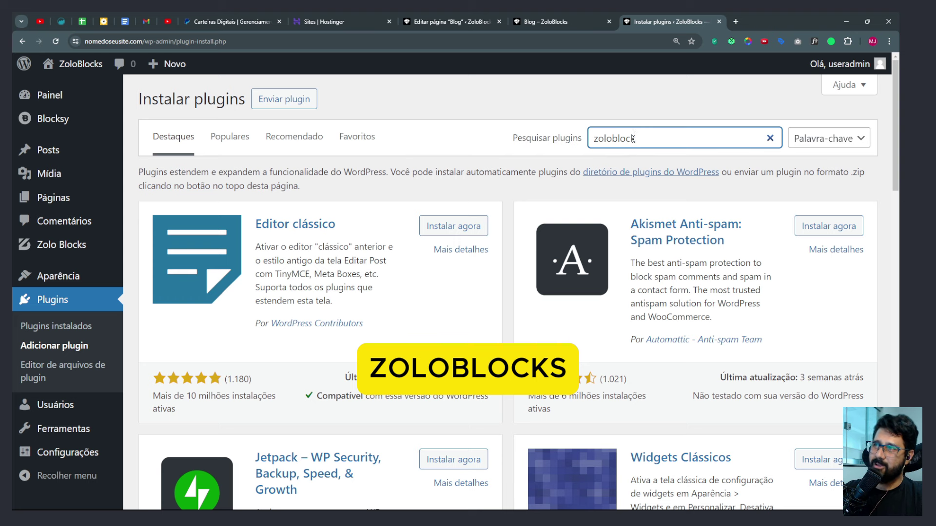
pyautogui.write('s')
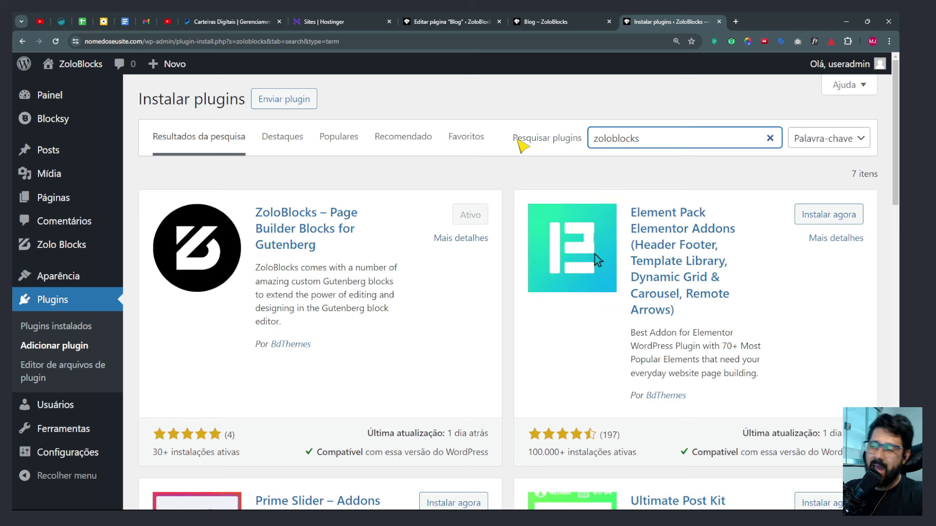
pyautogui.click(485, 179)
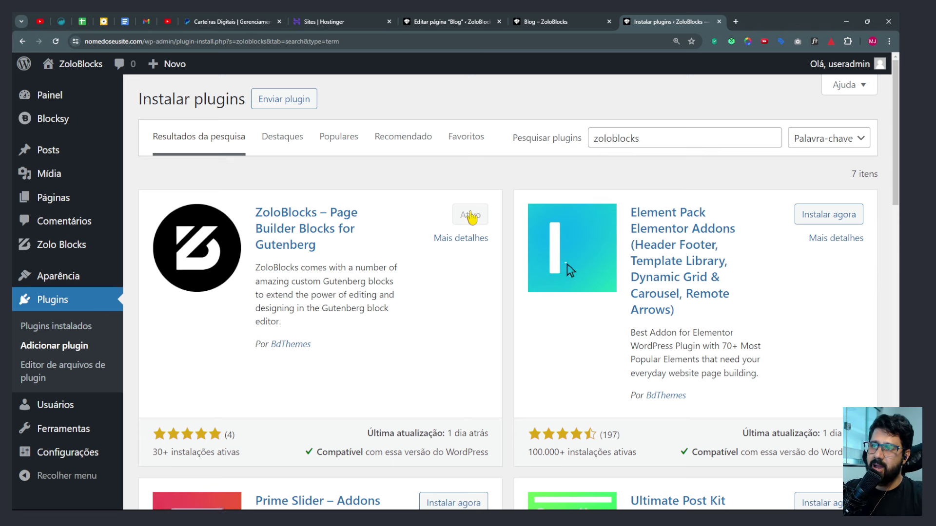
pyautogui.click(65, 245)
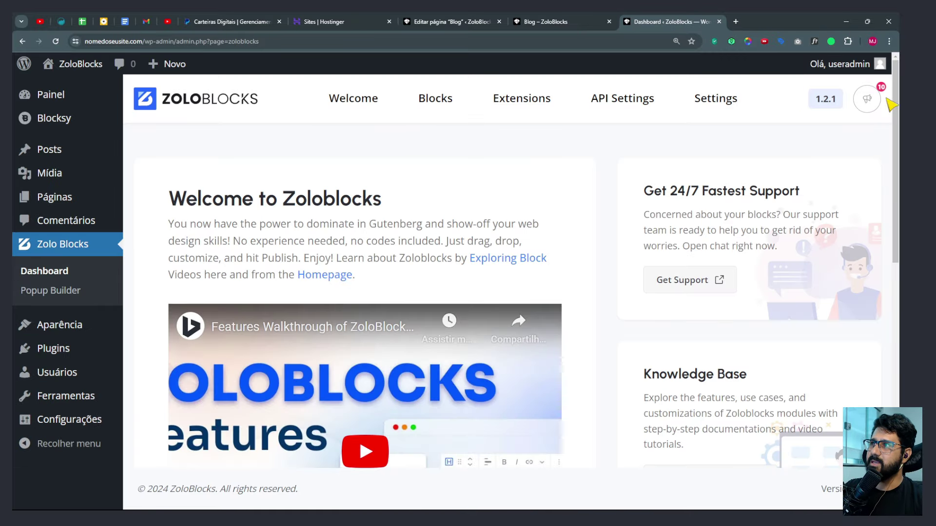
# Show the ZoloBlocks welcome overview and scroll through it.
pyautogui.click(383, 111)
pyautogui.scroll(-5, 468, 263)
pyautogui.hotkey('ctrl', '-')
pyautogui.hotkey('ctrl', '-')
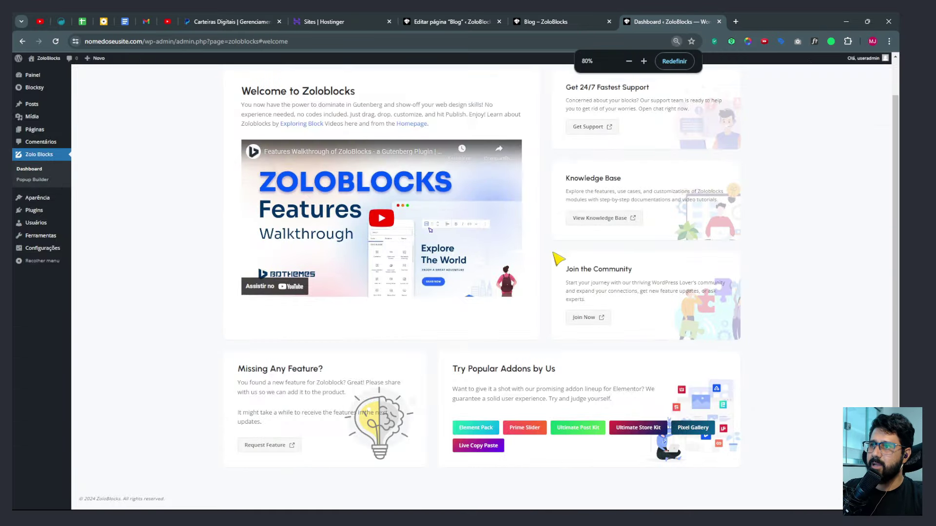
pyautogui.scroll(1, 594, 214)
pyautogui.moveTo(622, 218); pyautogui.dragTo(570, 222)
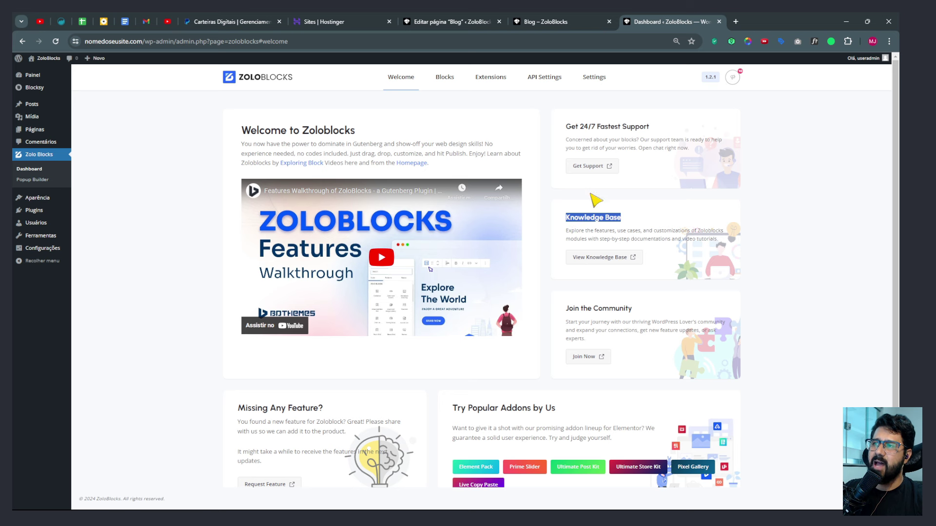
# Browse the Blocks list by category: Grid & List, Gallery & Image, Slider & Carousel, Social, Others, Review, Post, then All.
pyautogui.click(443, 76)
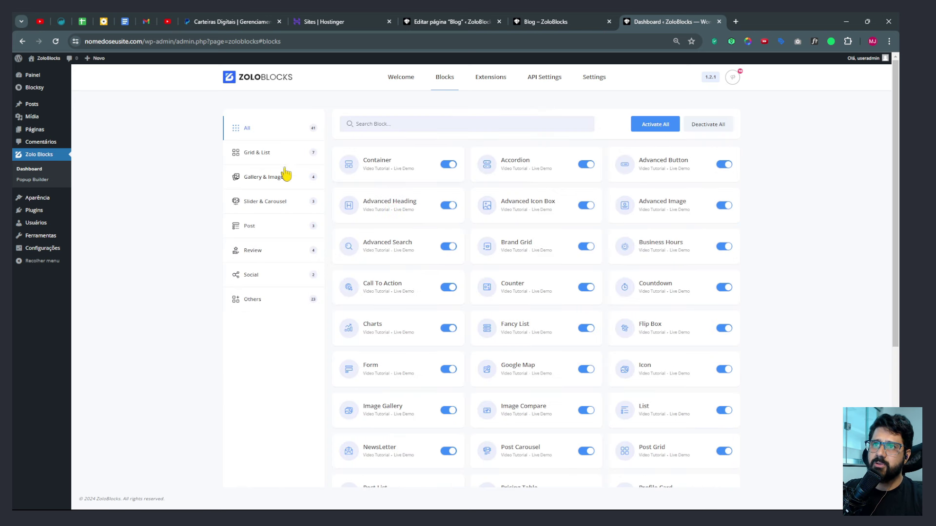
pyautogui.click(258, 153)
pyautogui.click(260, 177)
pyautogui.click(259, 202)
pyautogui.click(251, 275)
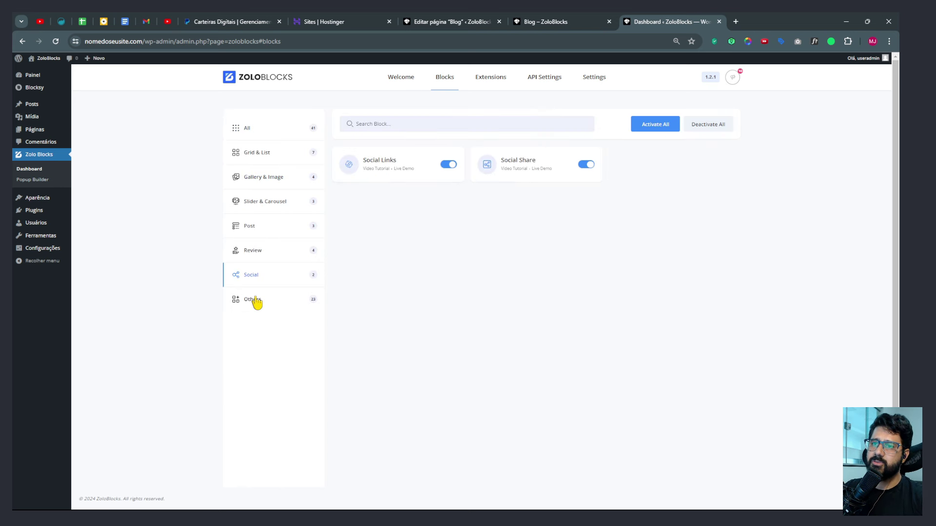
pyautogui.click(254, 300)
pyautogui.click(254, 251)
pyautogui.click(251, 226)
pyautogui.click(259, 201)
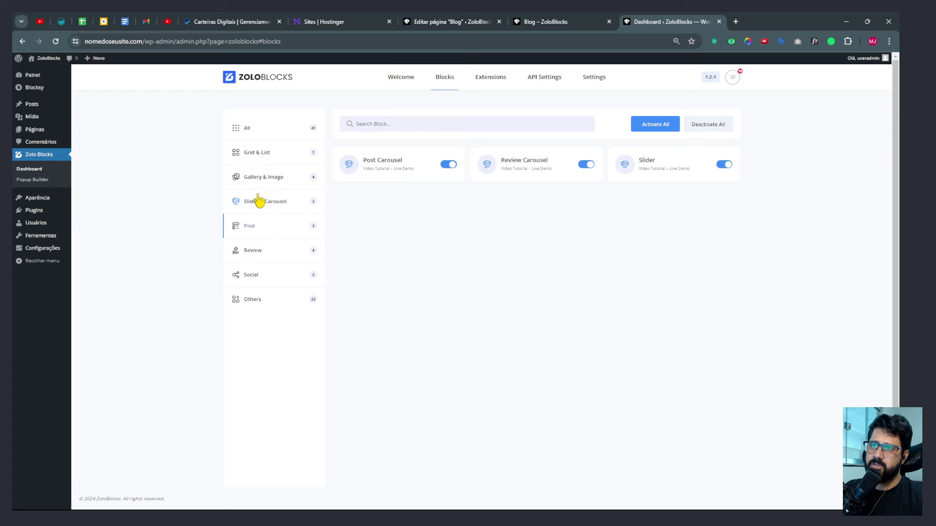
pyautogui.click(265, 178)
pyautogui.click(261, 154)
pyautogui.hotkey('ctrl', '0')
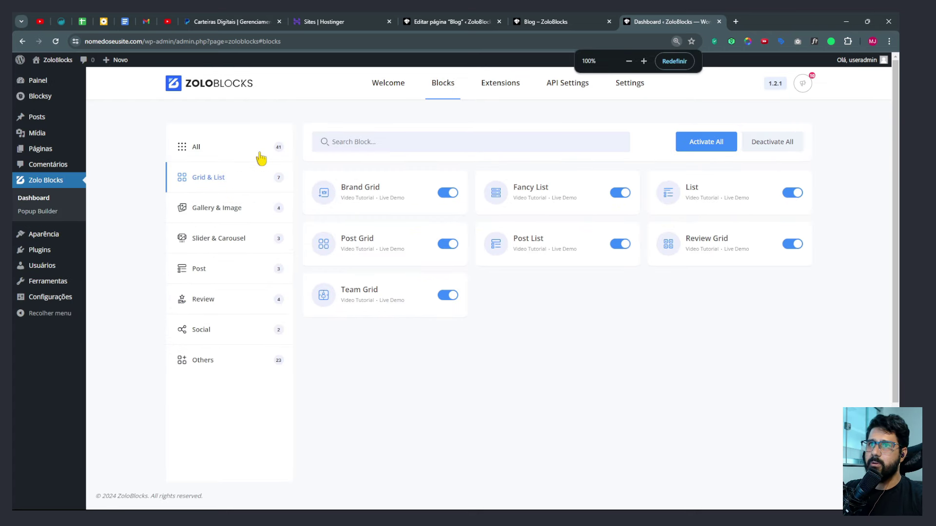
pyautogui.click(205, 149)
# In the Extensions tab, switch off the Sticky Position extension.
pyautogui.click(498, 87)
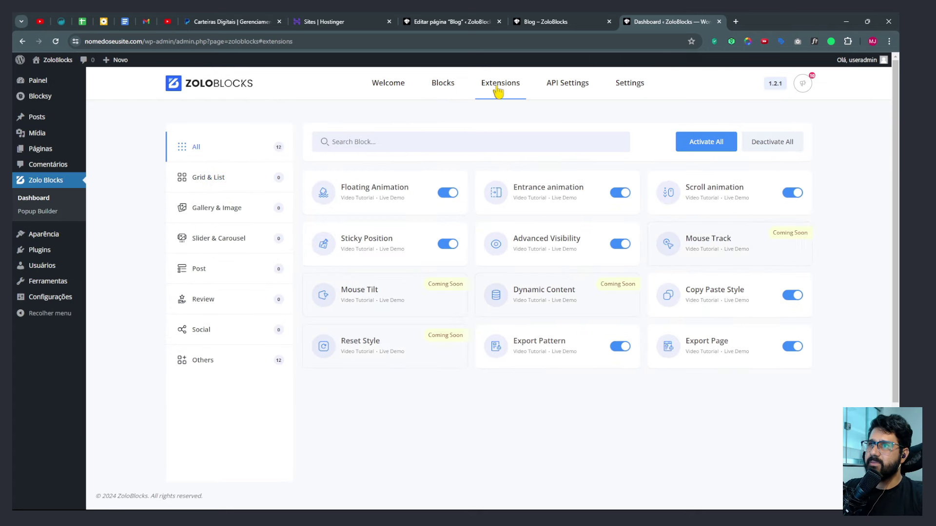
pyautogui.moveTo(342, 187); pyautogui.dragTo(409, 191)
pyautogui.moveTo(345, 239); pyautogui.dragTo(402, 242)
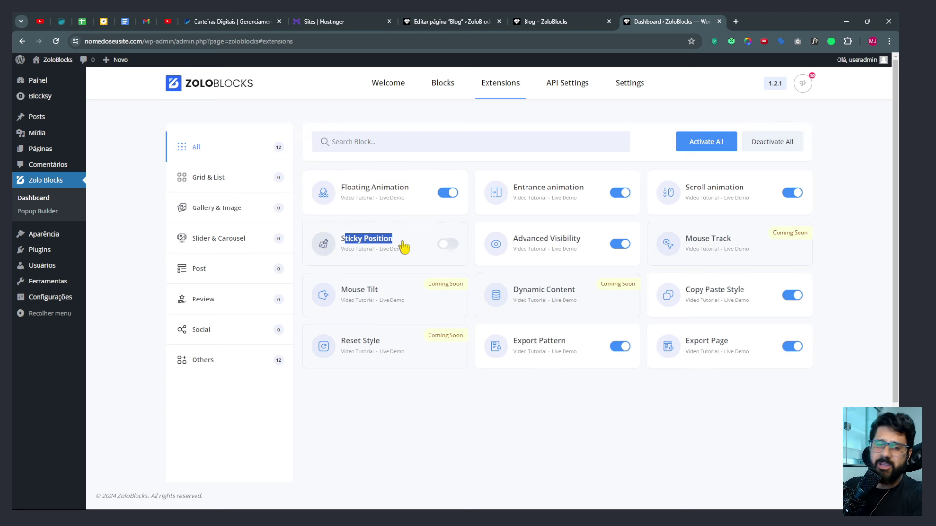
pyautogui.moveTo(379, 289); pyautogui.dragTo(353, 291)
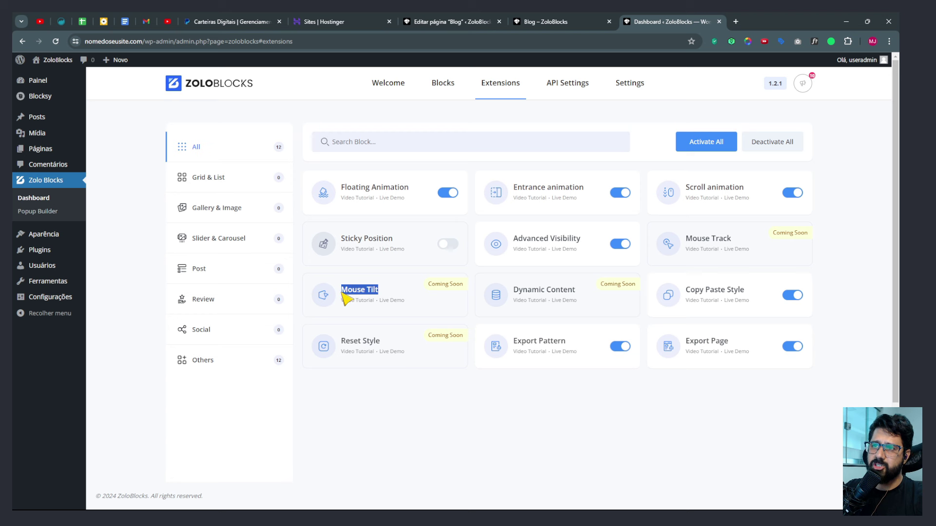
pyautogui.click(440, 306)
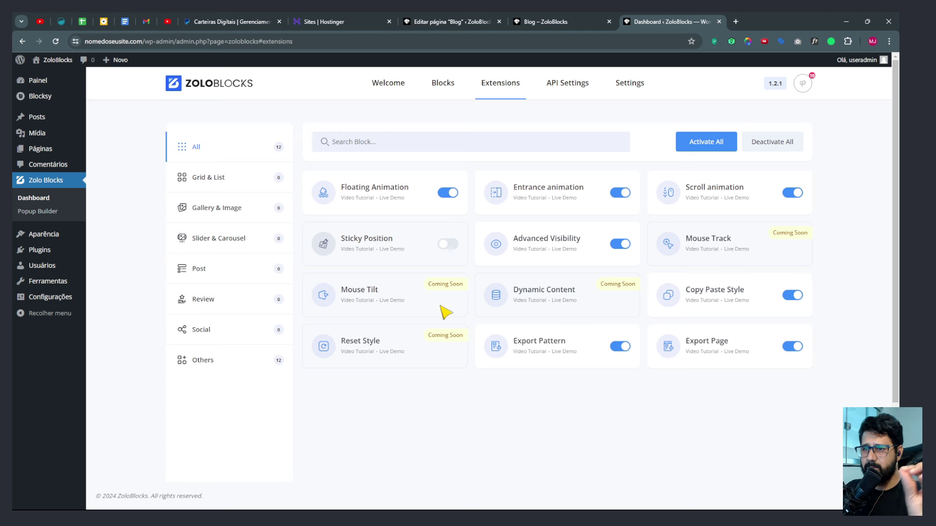
# Review the API Settings tab, including the Google reCaptcha integration.
pyautogui.click(562, 88)
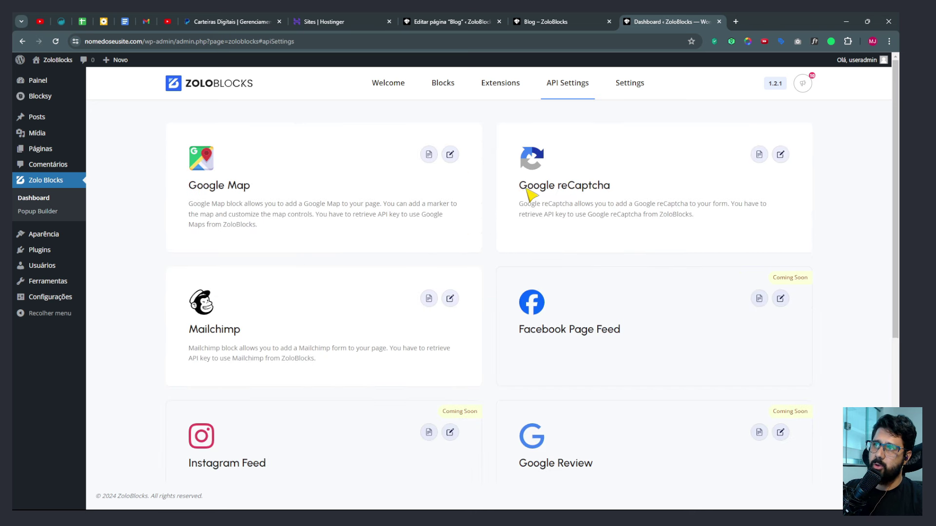
pyautogui.moveTo(526, 189); pyautogui.dragTo(604, 192)
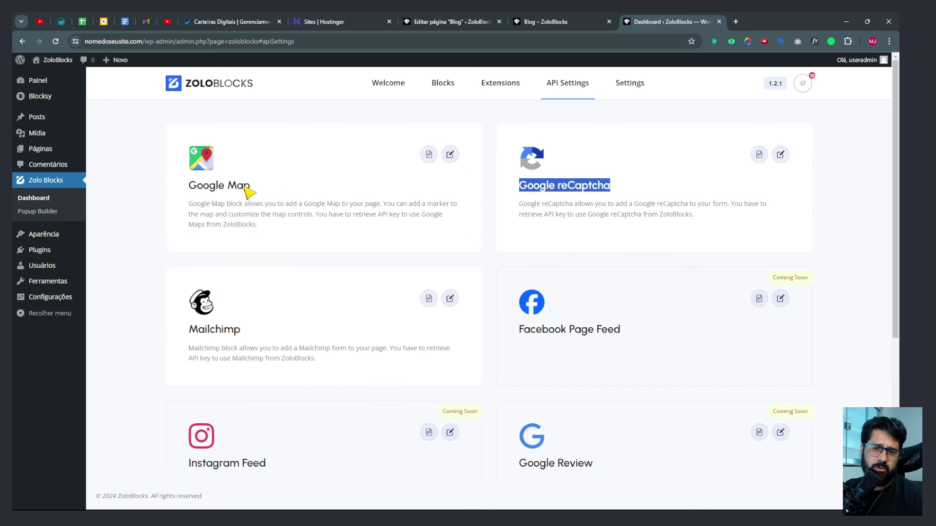
pyautogui.scroll(-3, 595, 319)
pyautogui.scroll(3, 606, 330)
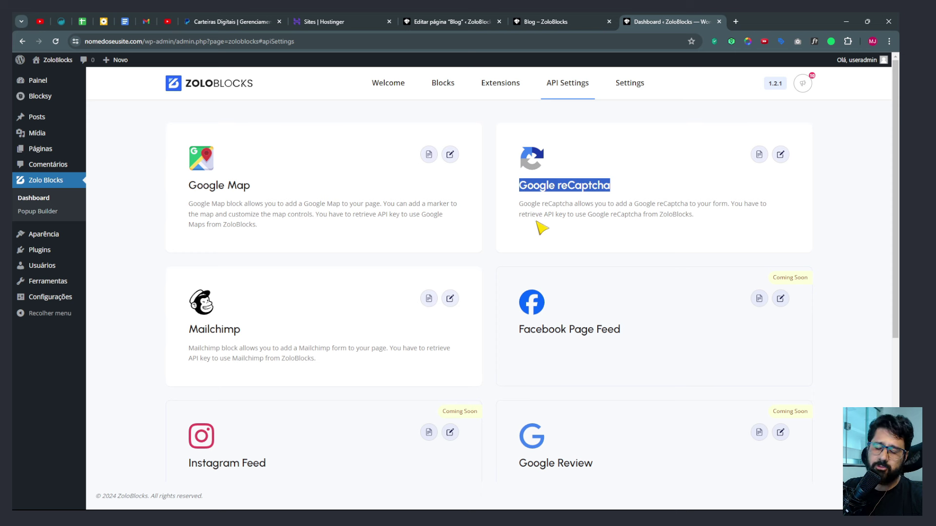
# In Settings, browse Assets Generation and Editor Enhancements, ending on Editor Options.
pyautogui.click(624, 96)
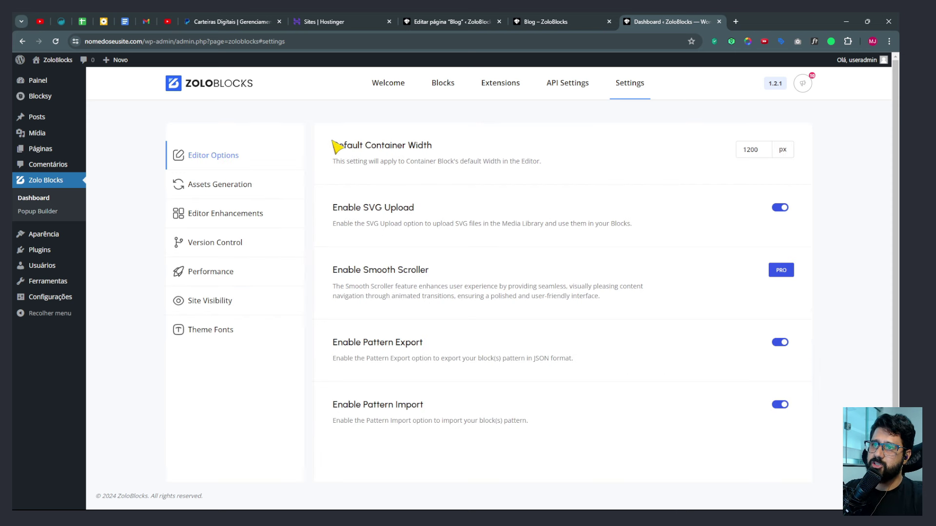
pyautogui.moveTo(333, 142); pyautogui.dragTo(388, 354)
pyautogui.click(750, 151)
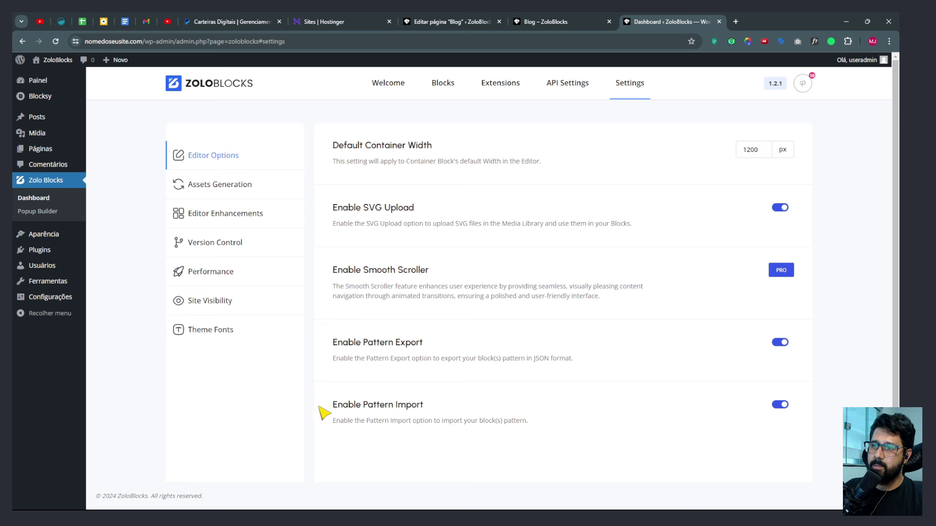
pyautogui.click(214, 188)
pyautogui.click(204, 223)
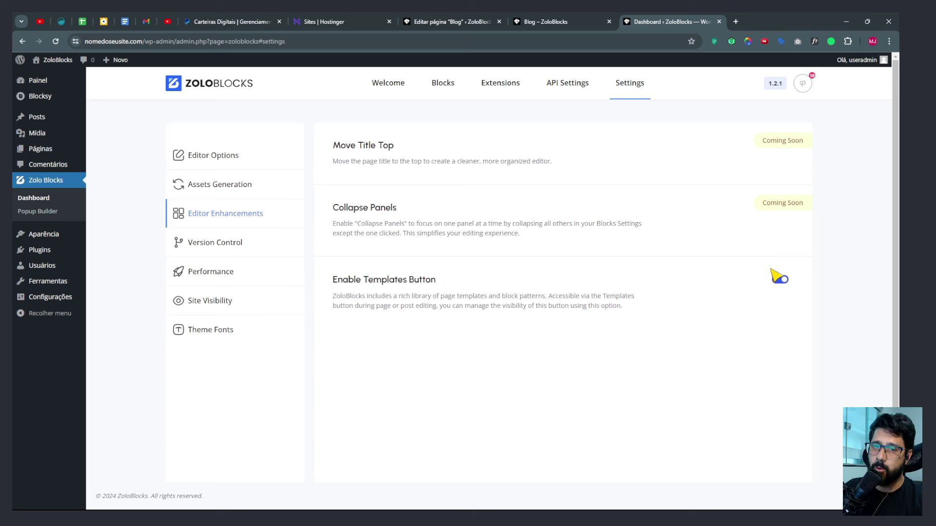
pyautogui.click(212, 155)
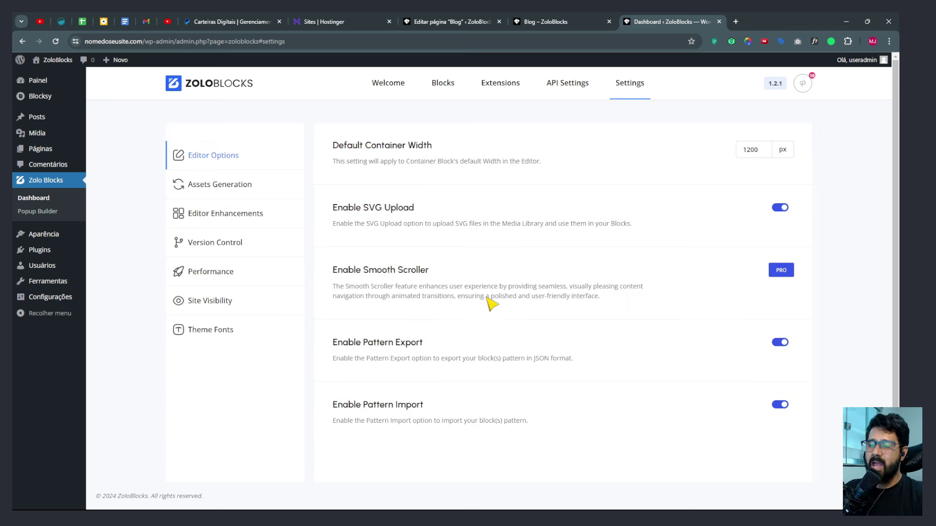
# Start a new page titled 'Blog Posts' and open the Páginas list in a second tab.
pyautogui.click(42, 149)
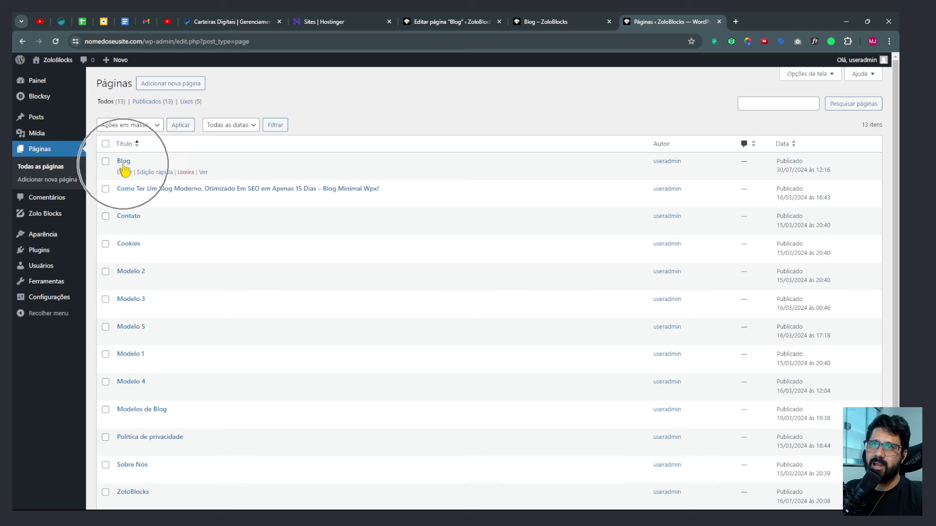
pyautogui.click(192, 85)
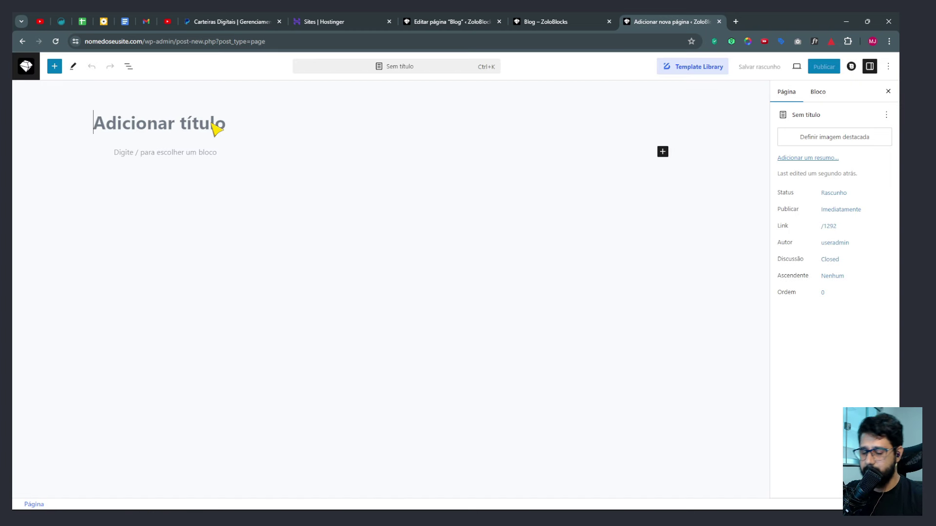
pyautogui.write('Blog')
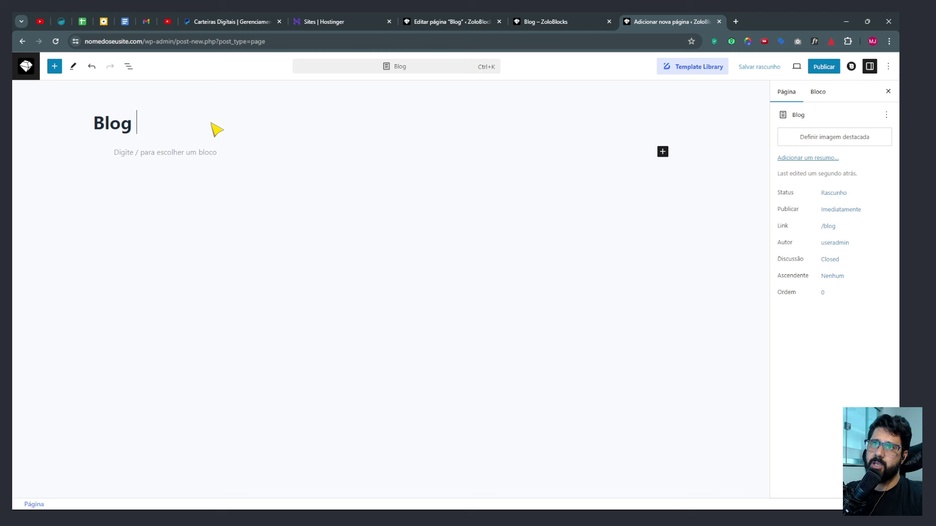
pyautogui.write(' Posts')
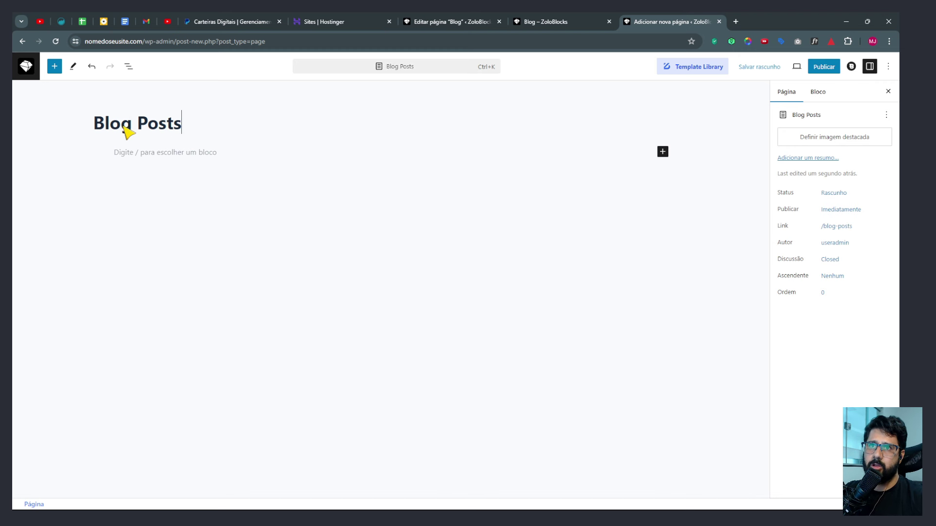
pyautogui.moveTo(128, 131); pyautogui.dragTo(204, 132)
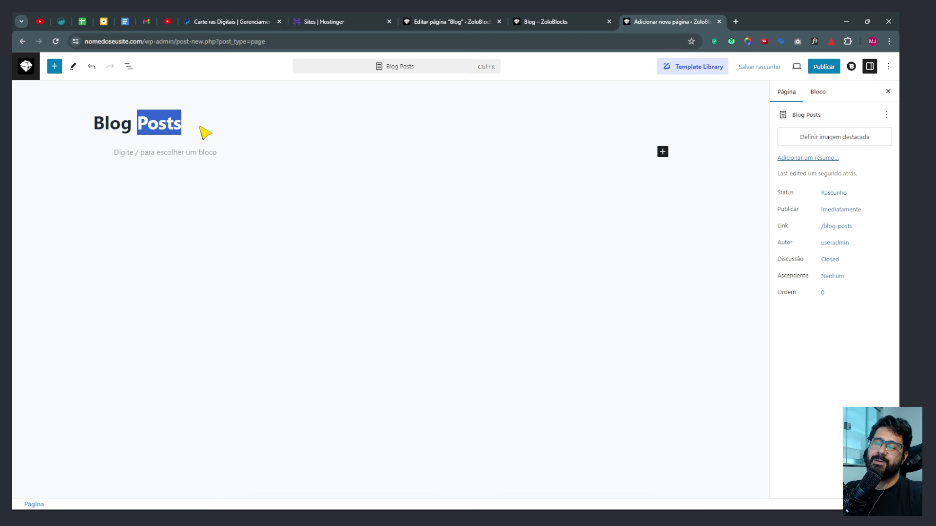
pyautogui.middleClick(22, 73)
pyautogui.click(735, 19)
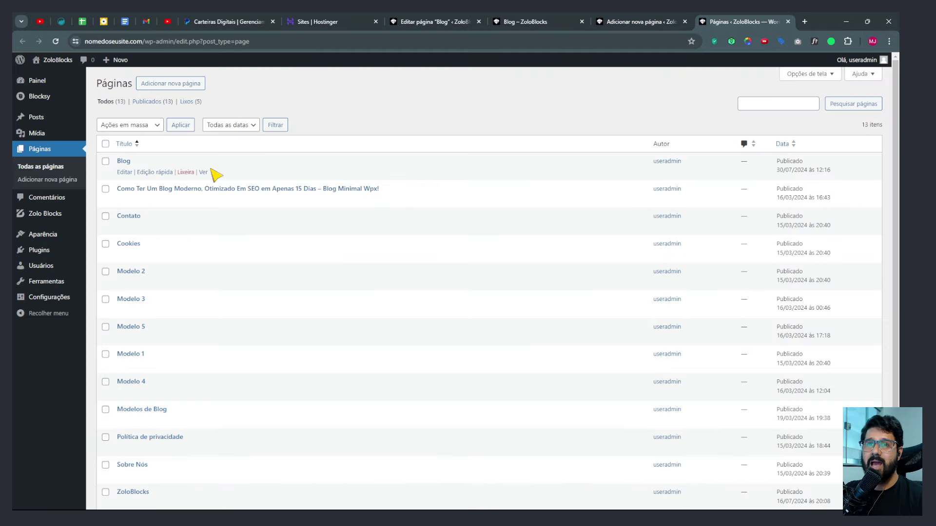
# Check the installed themes, close that tab, then publish the Blog Posts page.
pyautogui.click(112, 236)
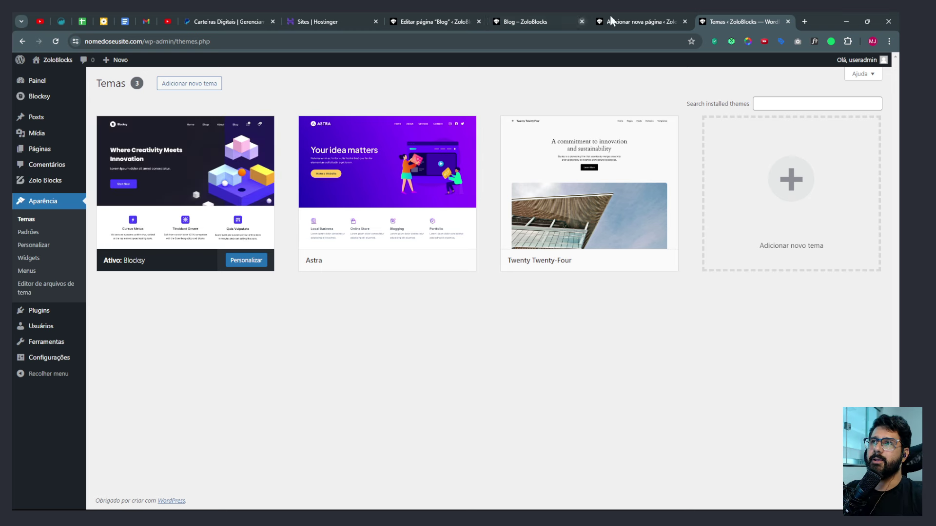
pyautogui.hotkey('ctrl', 'w')
pyautogui.click(805, 67)
pyautogui.click(820, 67)
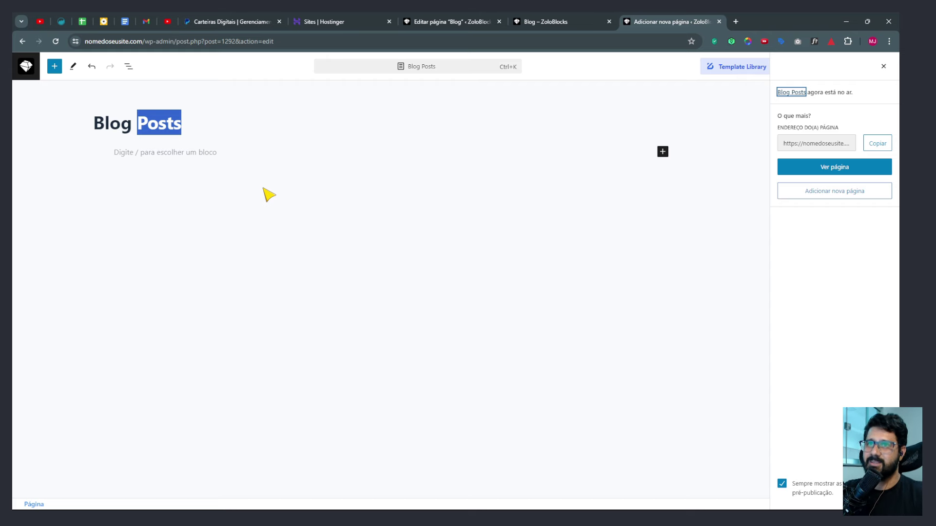
# Switch to the live Blog page and focus its search field to see previous searches.
pyautogui.click(203, 154)
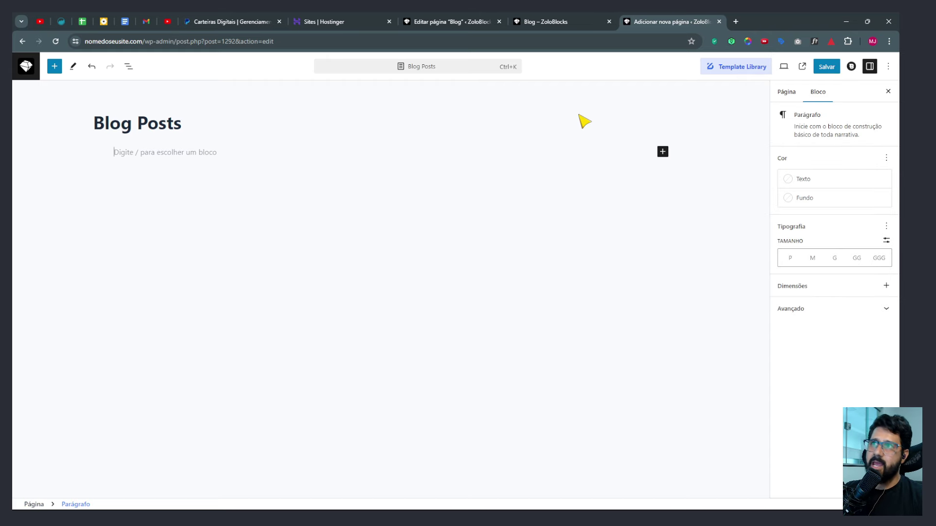
pyautogui.click(562, 24)
pyautogui.scroll(-2, 363, 224)
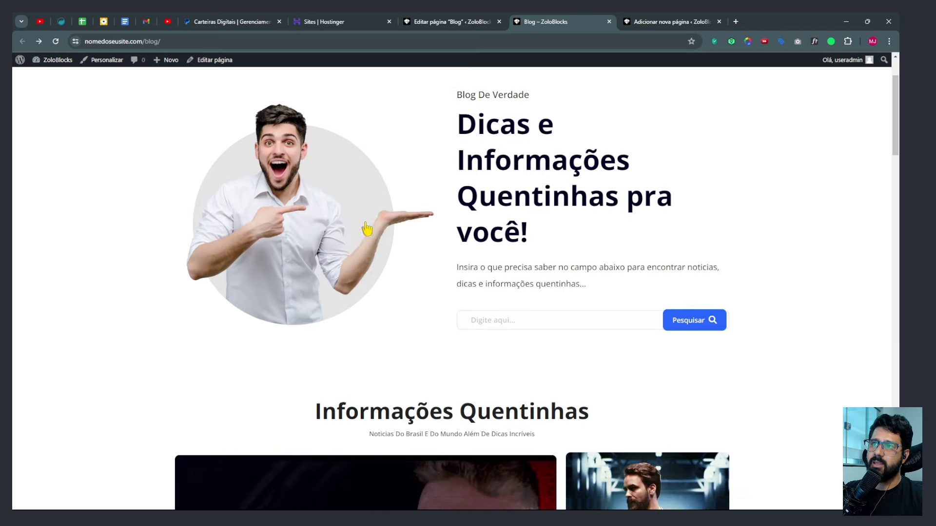
pyautogui.scroll(2, 258, 185)
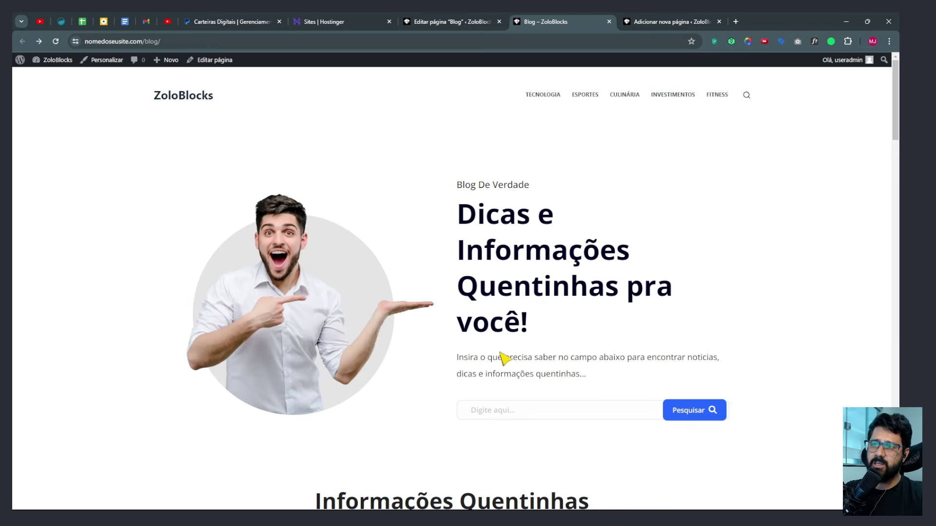
pyautogui.click(487, 410)
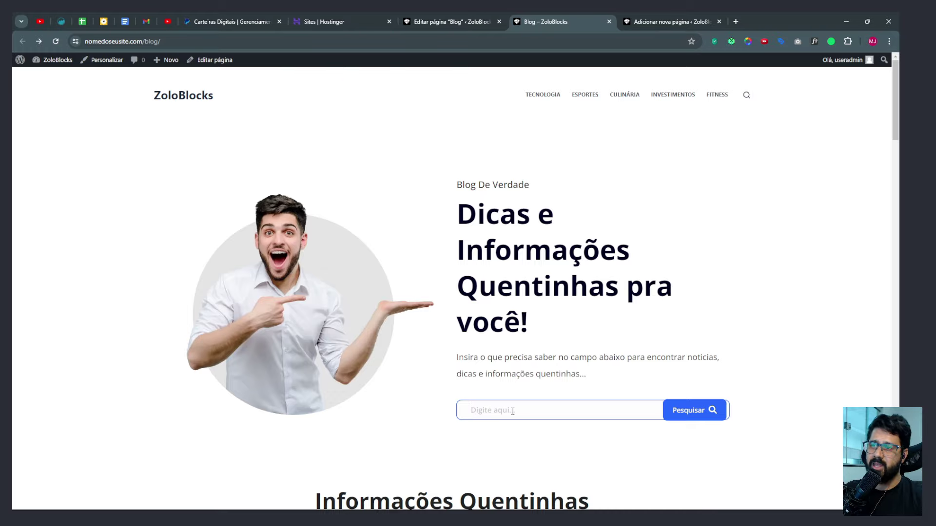
pyautogui.scroll(-20, 510, 411)
pyautogui.scroll(12, 527, 389)
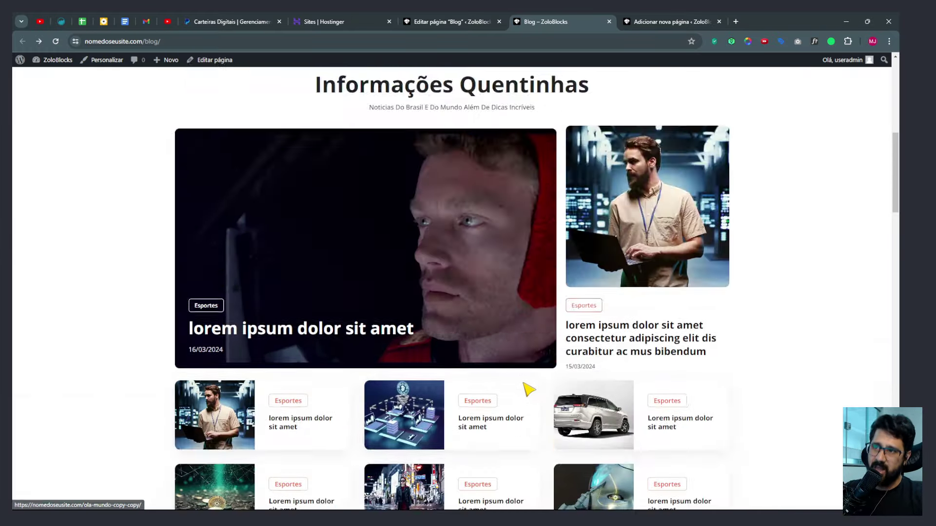
pyautogui.scroll(-15, 528, 388)
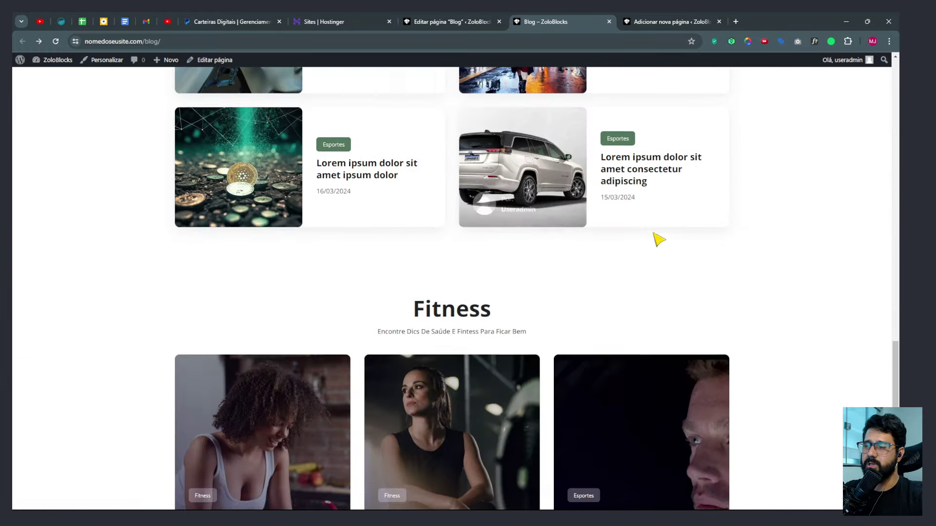
pyautogui.scroll(5, 658, 239)
pyautogui.scroll(-12, 653, 256)
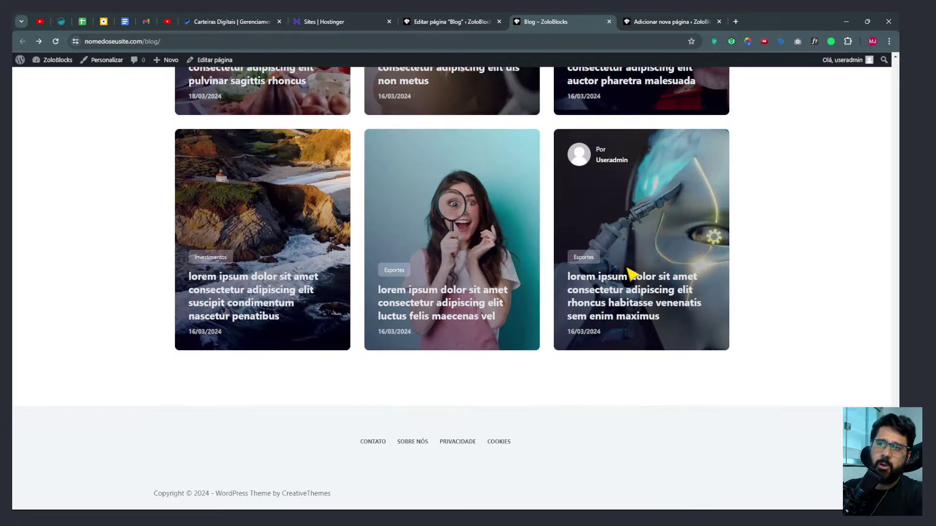
pyautogui.scroll(20, 629, 273)
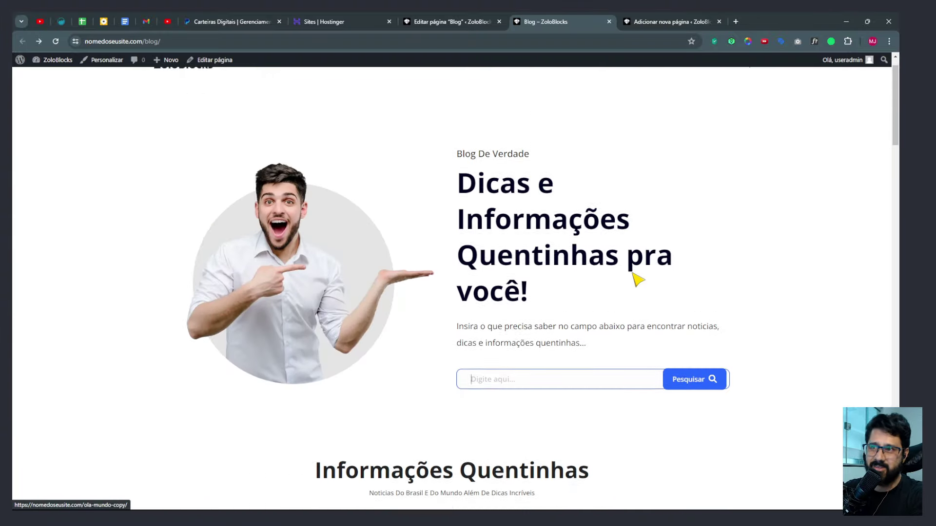
pyautogui.scroll(-2, 611, 312)
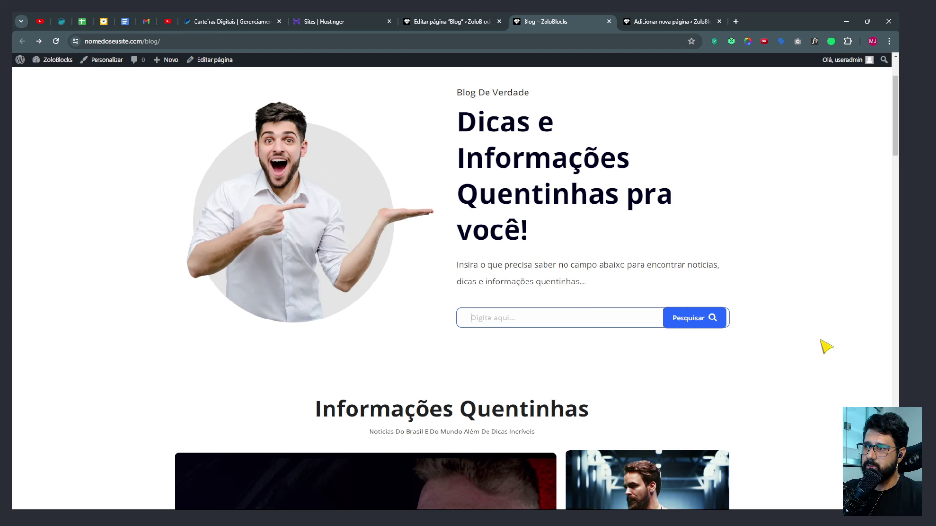
# Delete the 'lorem' and 'receita de pudim' test searches, then return to the new page's editor.
pyautogui.click(547, 321)
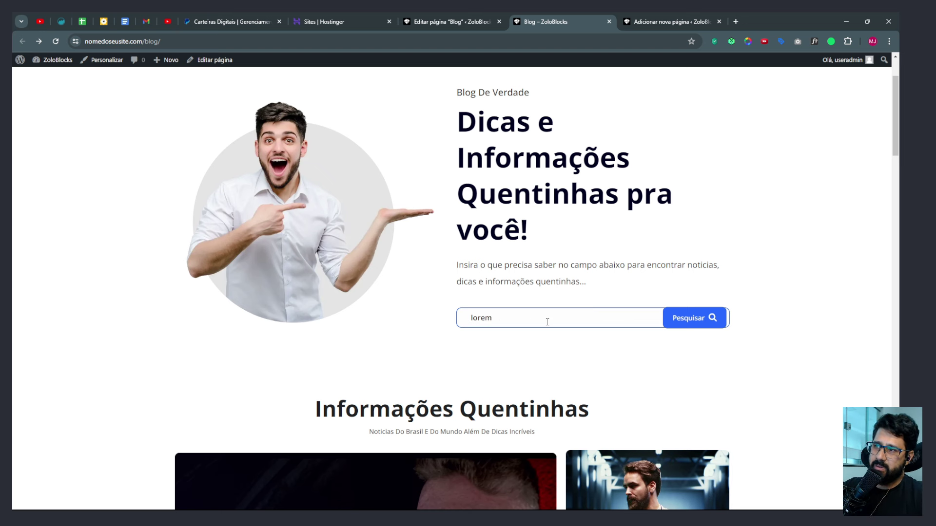
pyautogui.moveTo(536, 319); pyautogui.dragTo(411, 320)
pyautogui.press('BackSpace')
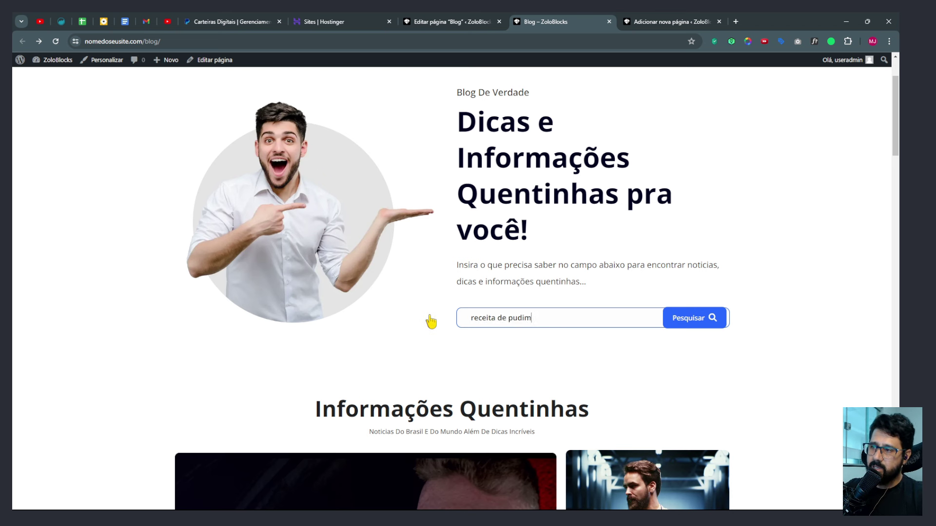
pyautogui.moveTo(578, 317); pyautogui.dragTo(437, 328)
pyautogui.press('BackSpace')
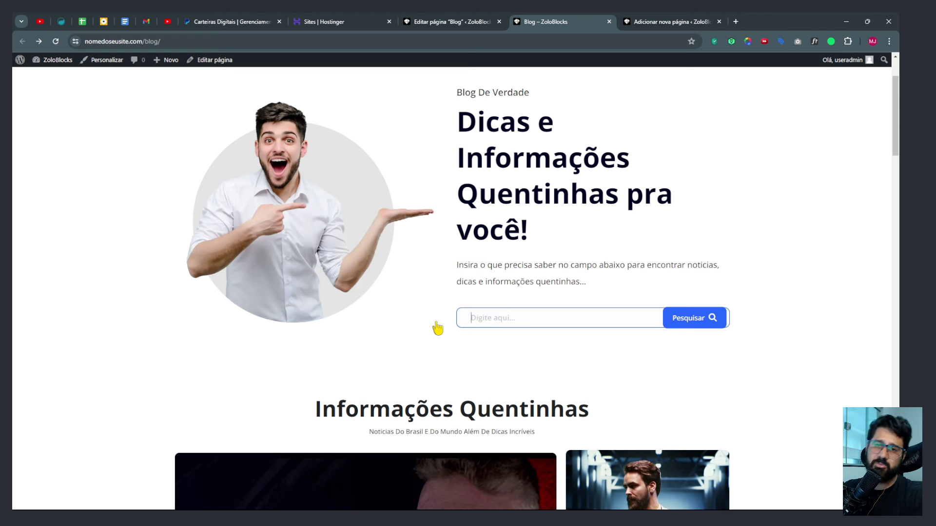
pyautogui.click(428, 327)
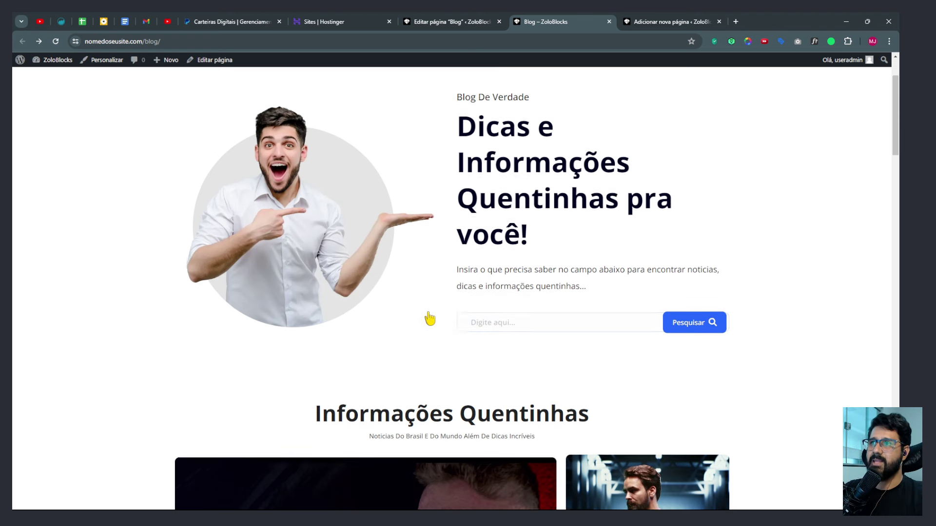
pyautogui.scroll(2, 553, 202)
pyautogui.scroll(-6, 552, 279)
pyautogui.scroll(6, 553, 279)
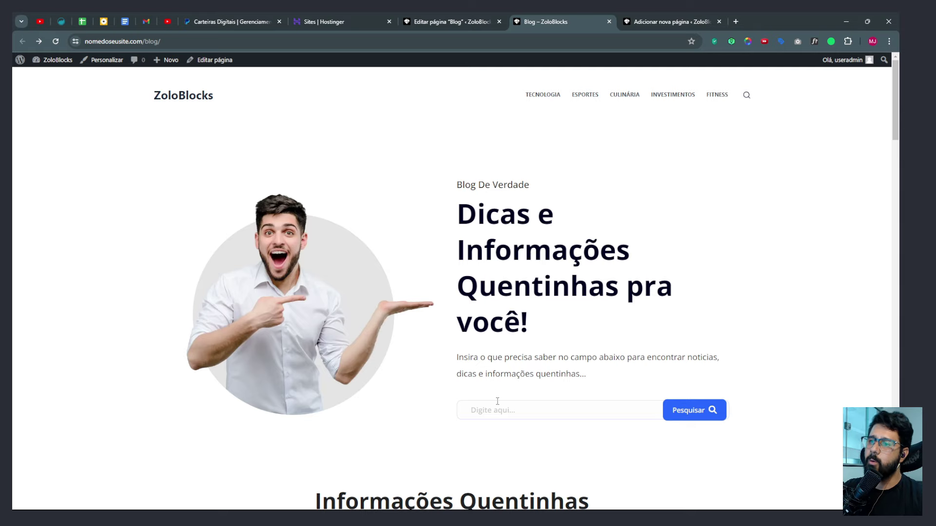
pyautogui.click(486, 412)
pyautogui.click(650, 25)
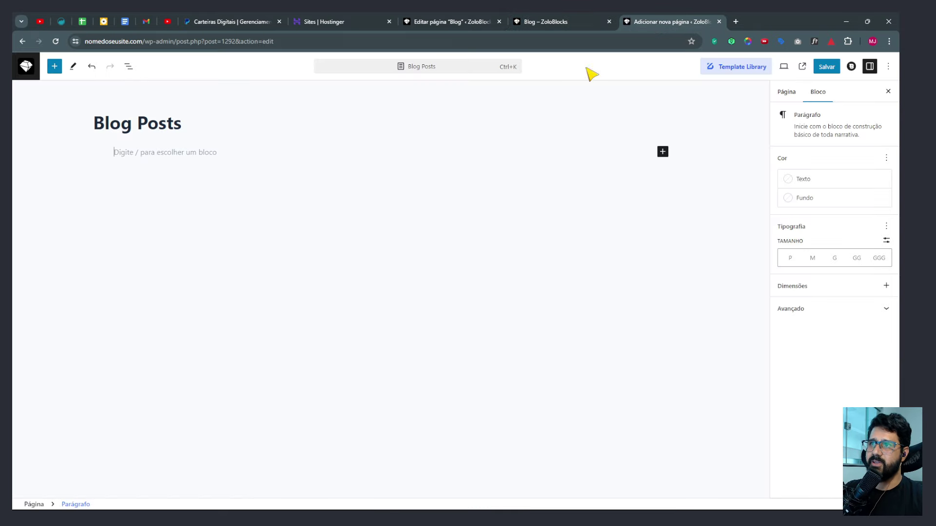
# Search the ZoloBlocks Template Library for 'sear' and import Advanced Search Patterns 03.
pyautogui.click(711, 68)
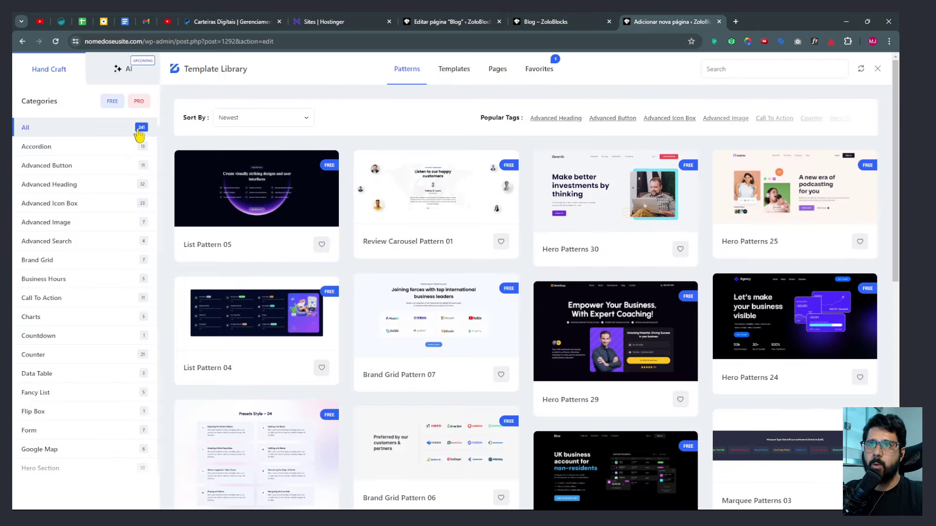
pyautogui.scroll(6, 143, 136)
pyautogui.scroll(-4, 174, 151)
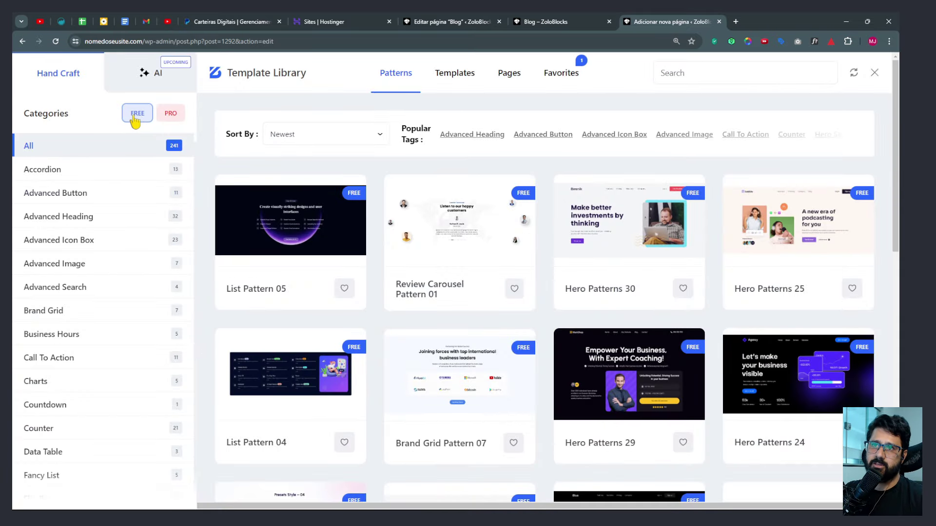
pyautogui.click(678, 70)
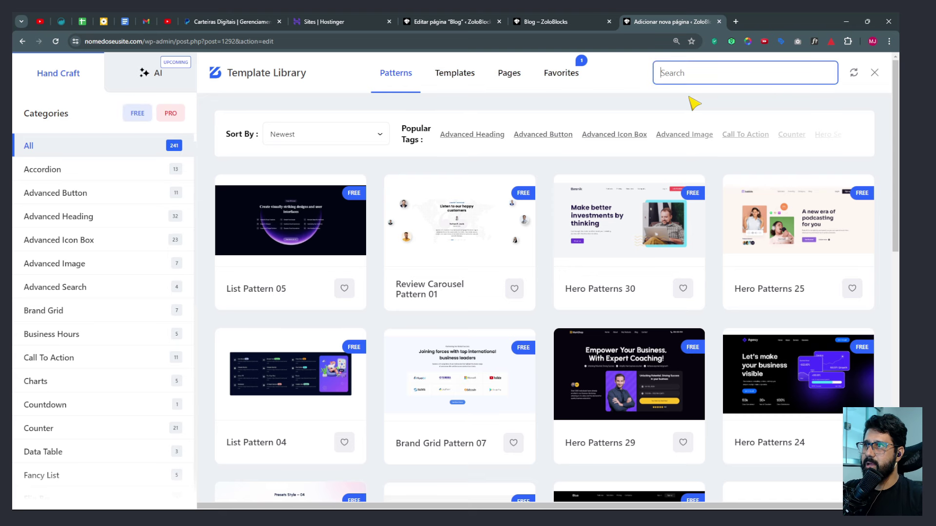
pyautogui.write('sear')
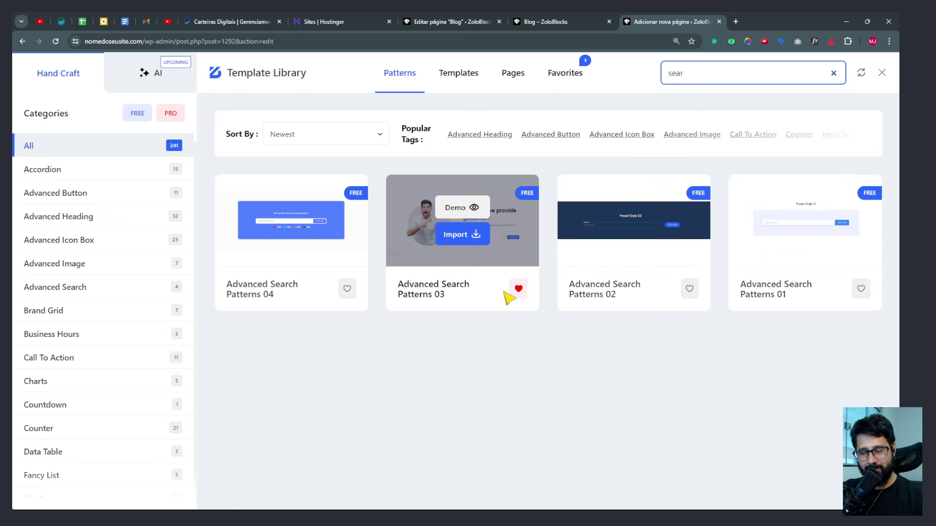
pyautogui.click(468, 236)
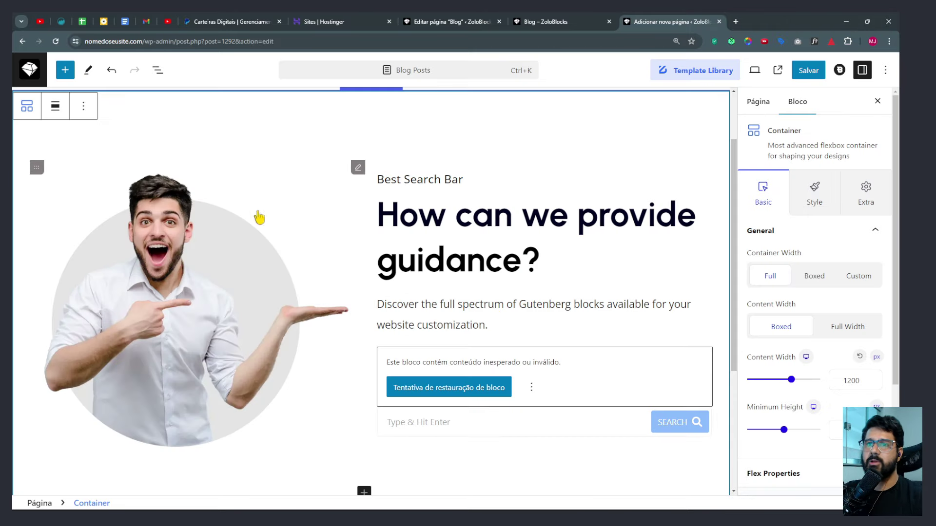
# Reset the browser zoom and select the 'Blog De Verdade' sub-heading on the live Blog page.
pyautogui.hotkey('ctrl', '-')
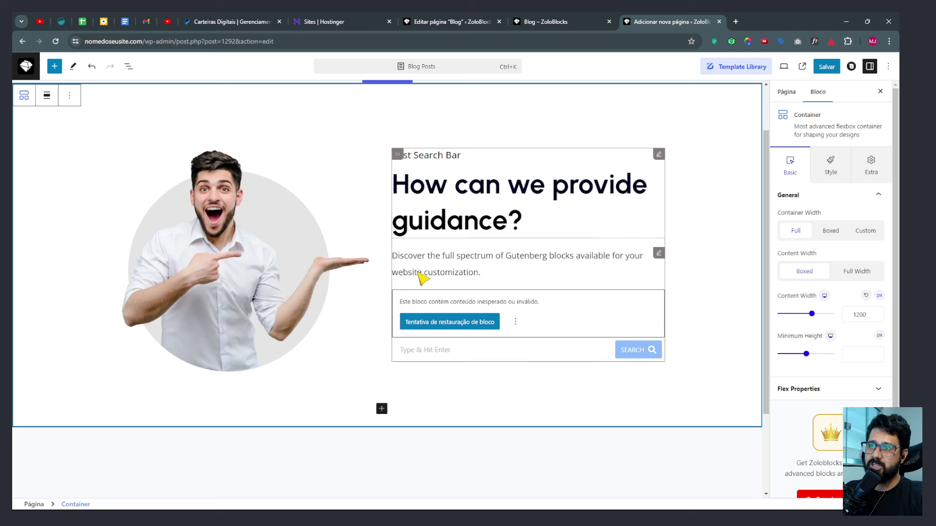
pyautogui.click(555, 23)
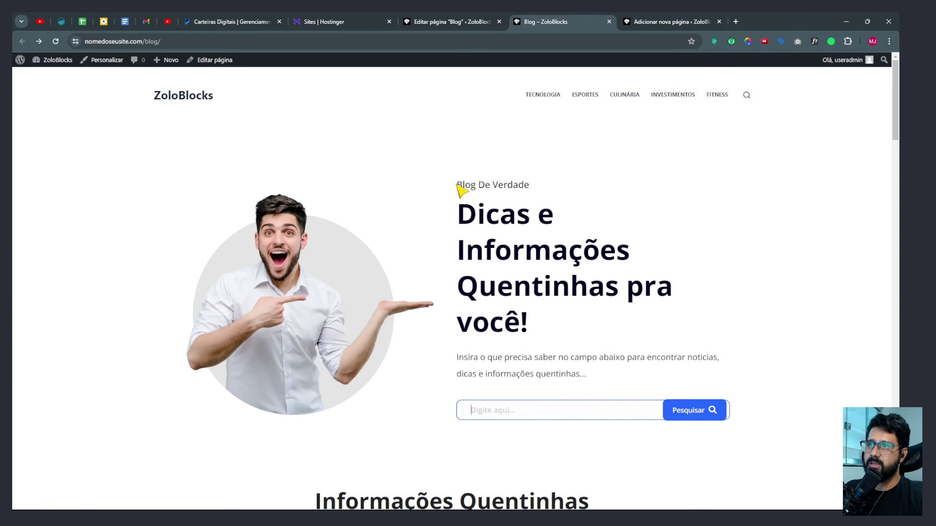
pyautogui.moveTo(456, 187); pyautogui.dragTo(545, 191)
pyautogui.hotkey('ctrl', 'c')
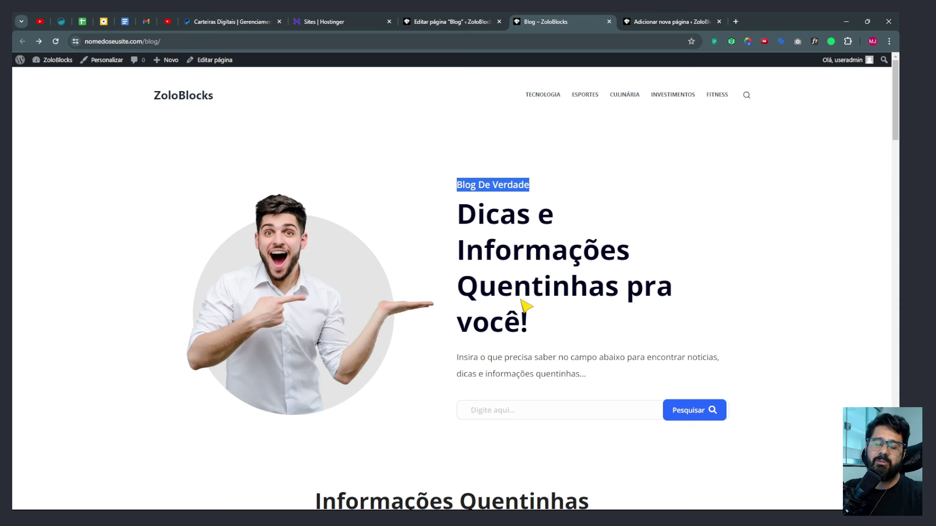
# Replace the hero pattern's sub-heading with 'Blog De Verdade'.
pyautogui.click(641, 21)
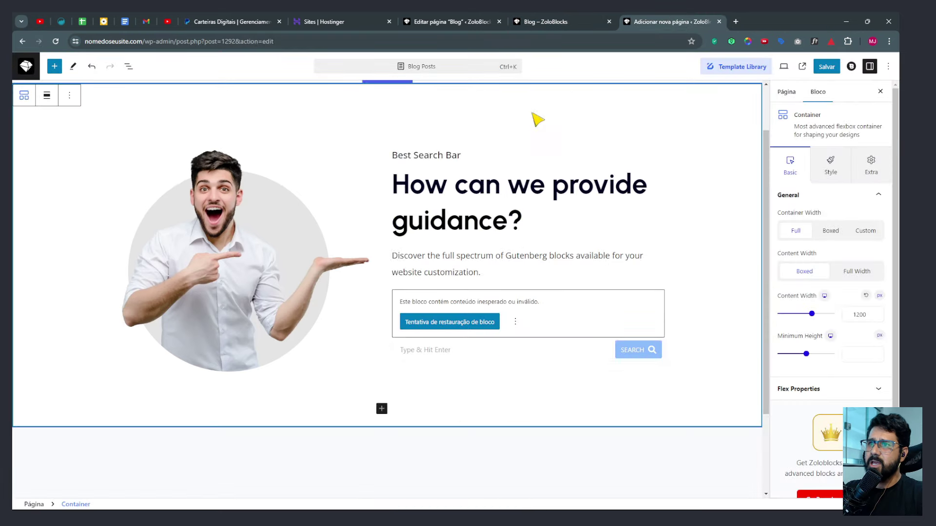
pyautogui.click(418, 156)
pyautogui.hotkey('ctrl', 'a')
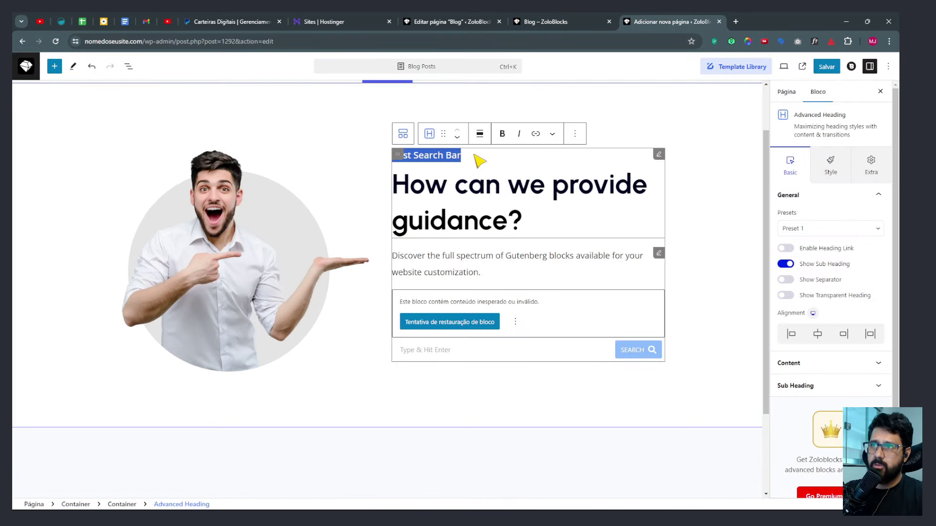
pyautogui.hotkey('ctrl', 'v')
# Copy the live blog's main heading and paste it as 'Dicas e Informações Quentinhas pra você!'.
pyautogui.click(561, 22)
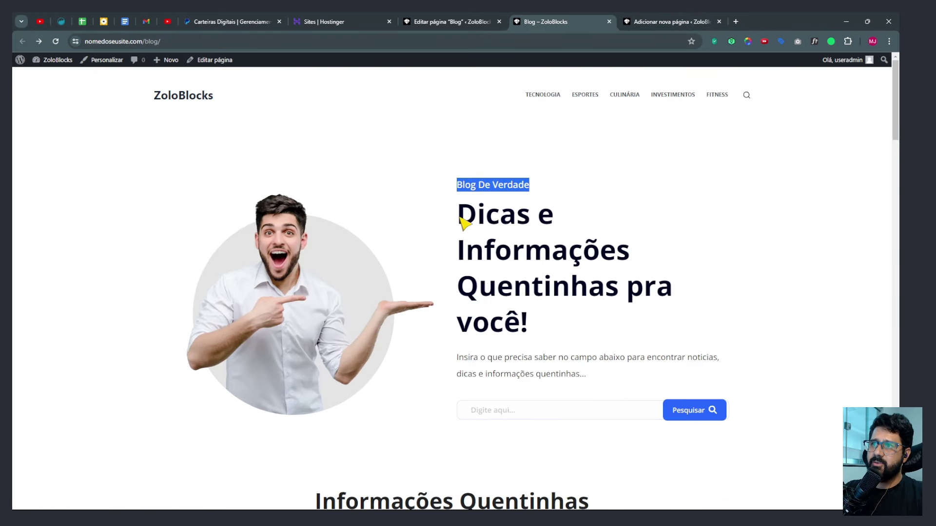
pyautogui.moveTo(458, 204); pyautogui.dragTo(531, 322)
pyautogui.hotkey('ctrl', 'c')
pyautogui.click(645, 22)
pyautogui.click(440, 194)
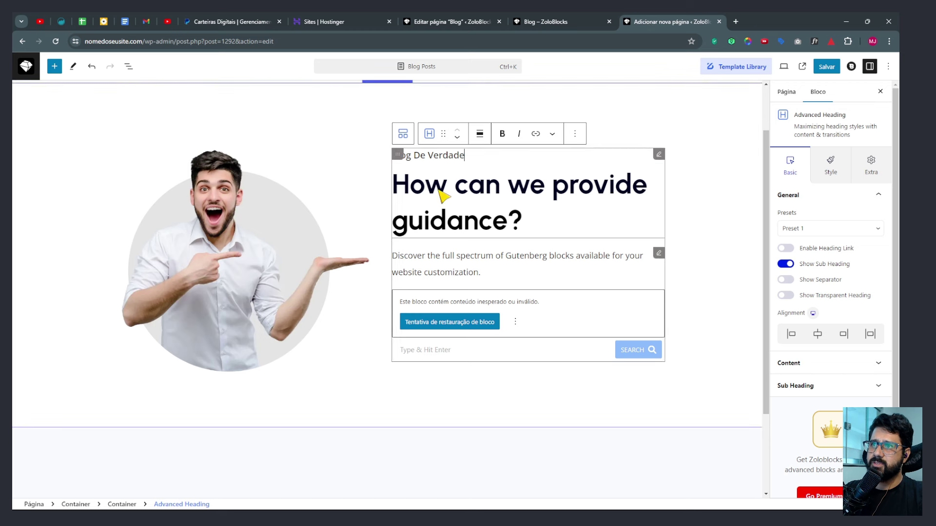
pyautogui.hotkey('ctrl', 'a')
pyautogui.hotkey('ctrl', 'v')
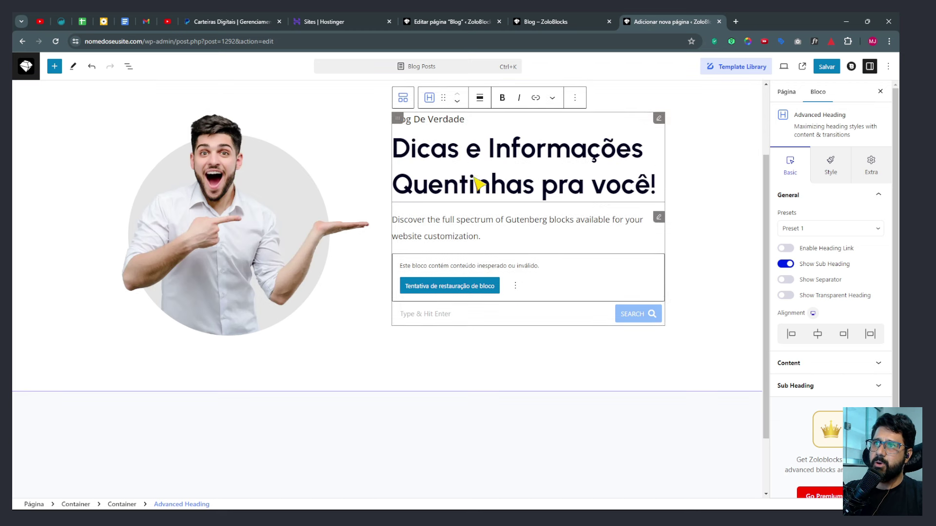
# Replace the 'Discover the full spectrum' paragraph with the live blog's Portuguese description.
pyautogui.hotkey('ctrl', 'shift', 'Tab')
pyautogui.moveTo(454, 367); pyautogui.dragTo(587, 379)
pyautogui.hotkey('ctrl', 'c')
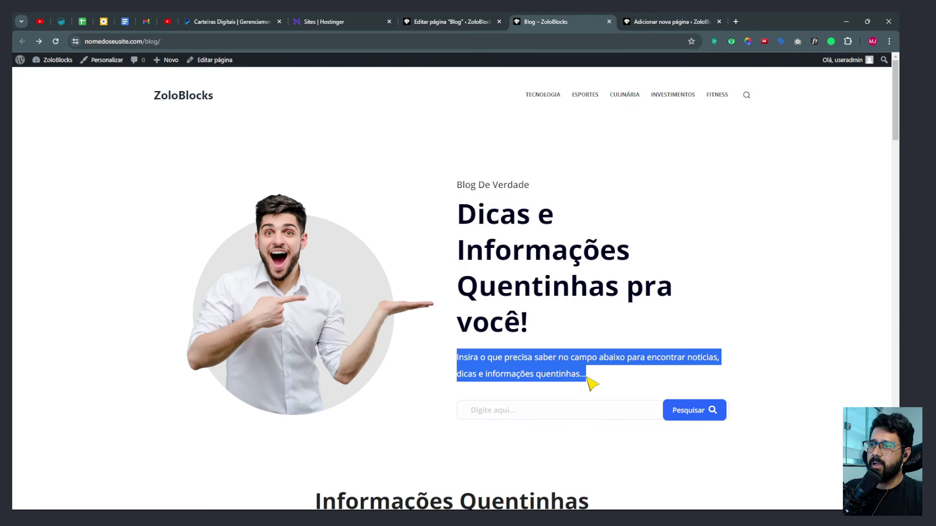
pyautogui.click(664, 19)
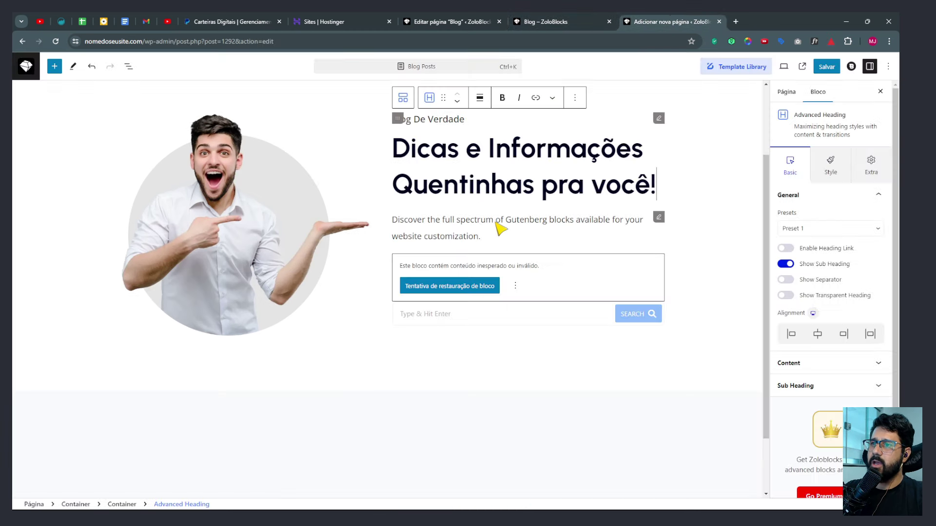
pyautogui.tripleClick(472, 232)
pyautogui.hotkey('ctrl', 'v')
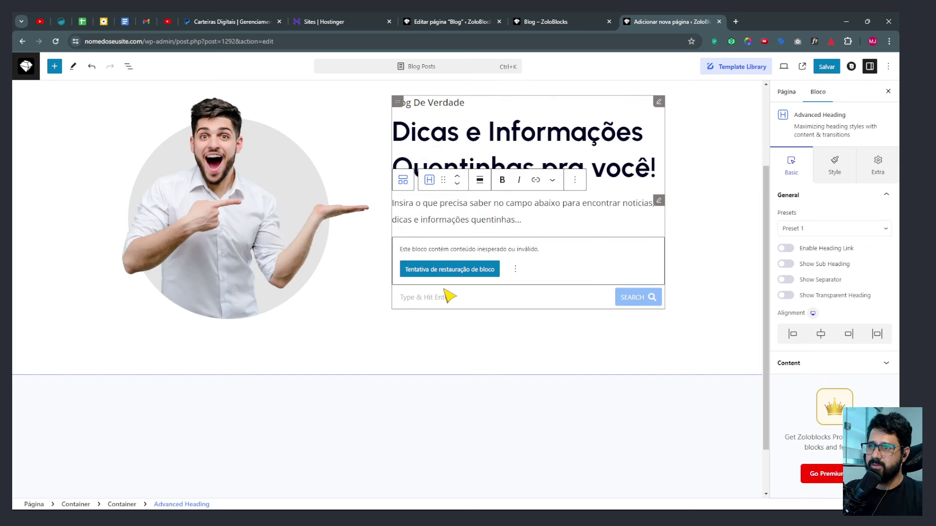
# Restore the invalid search block to a working one, then select the hero's parent container.
pyautogui.click(433, 271)
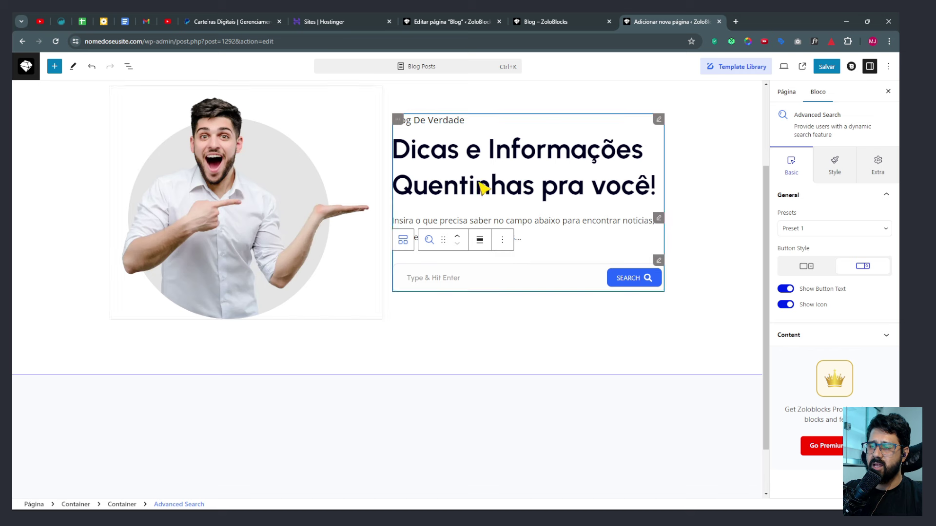
pyautogui.click(452, 268)
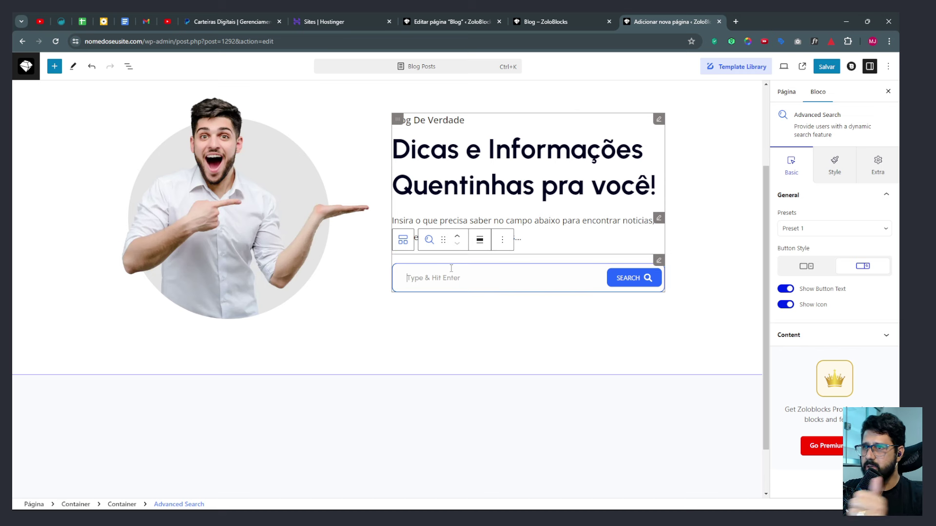
pyautogui.scroll(3, 464, 341)
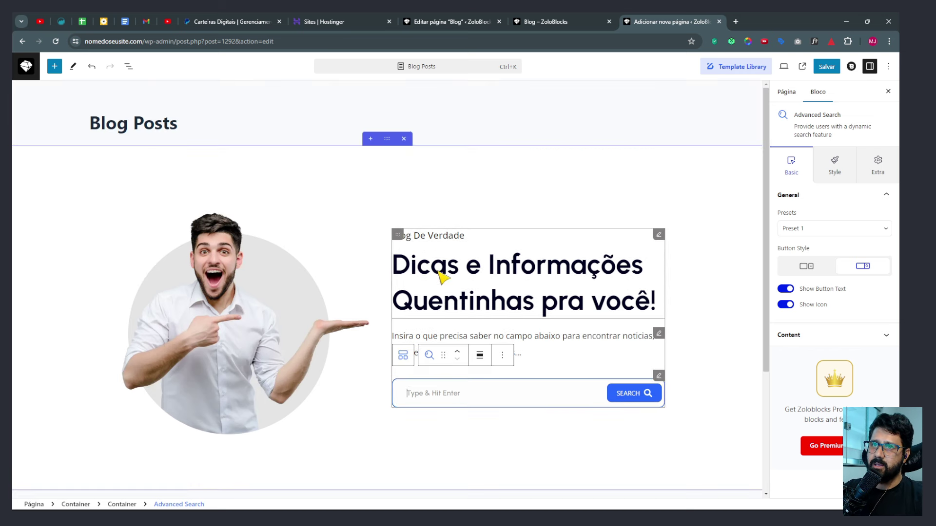
pyautogui.scroll(-1, 443, 278)
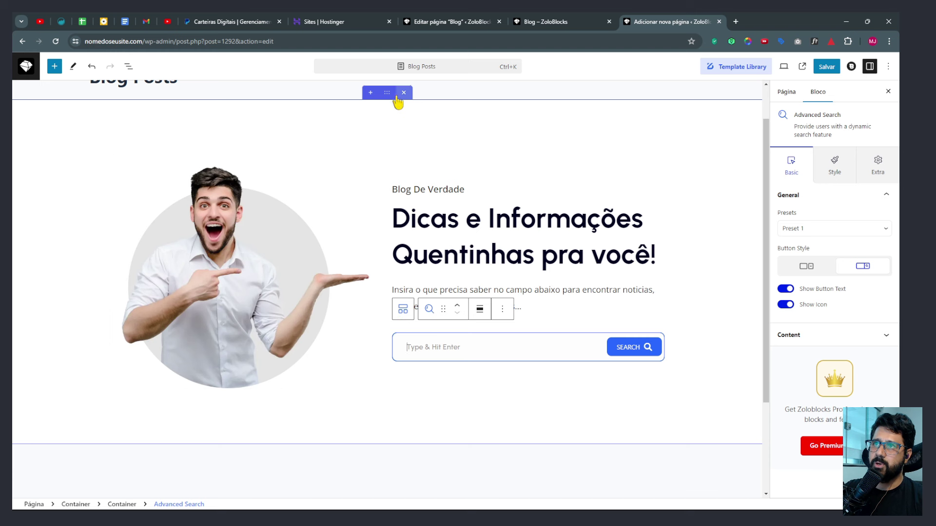
pyautogui.click(389, 95)
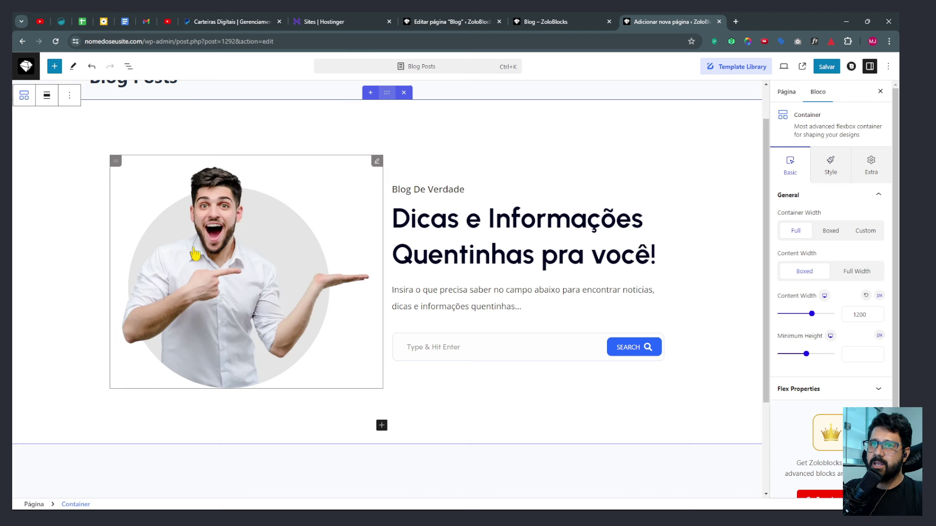
# In List View, expand the outer hero container and both inner containers.
pyautogui.click(117, 164)
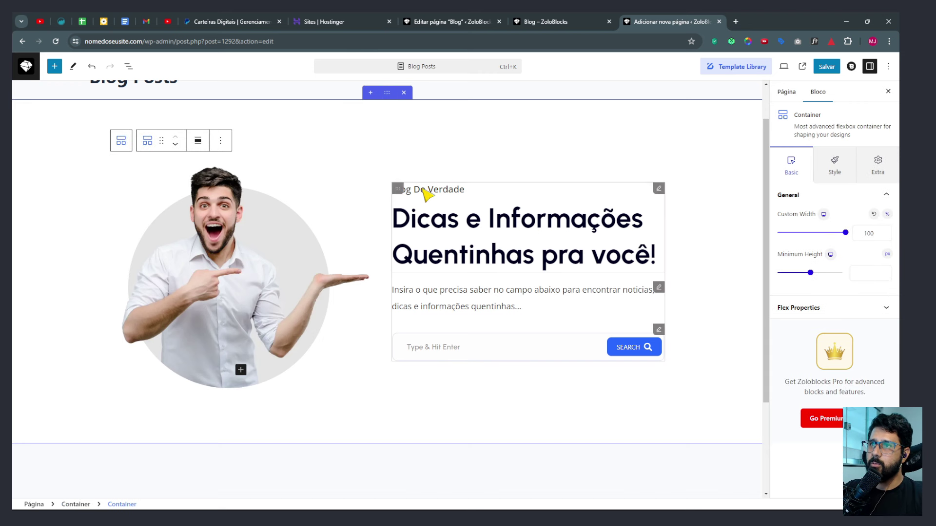
pyautogui.click(398, 189)
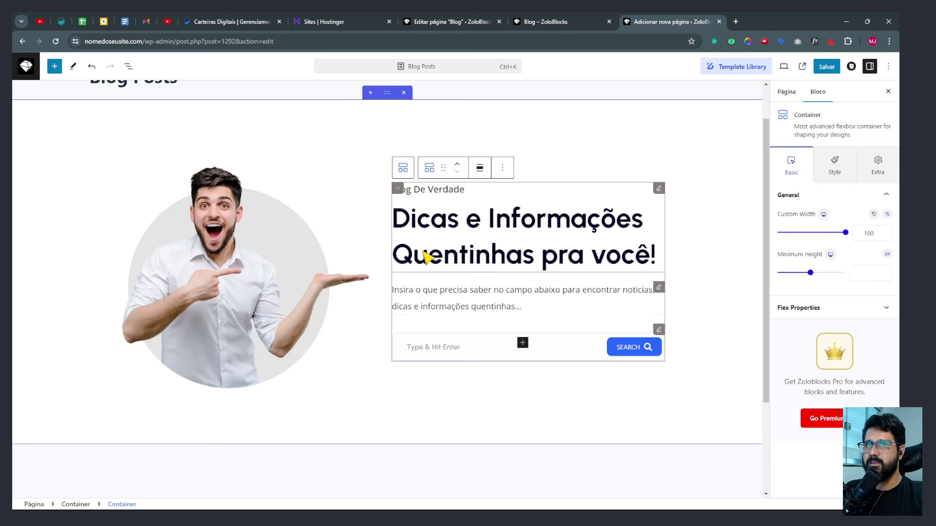
pyautogui.click(128, 66)
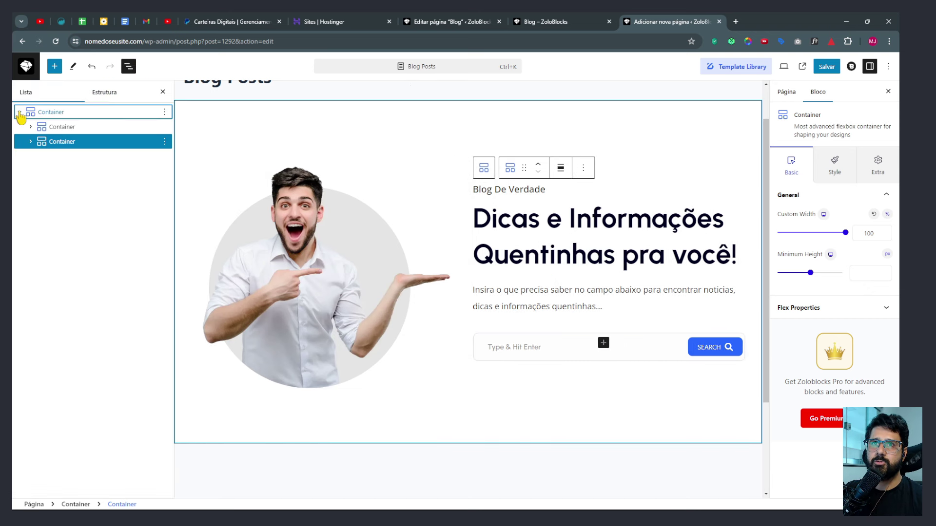
pyautogui.click(20, 112)
pyautogui.click(51, 113)
pyautogui.click(20, 113)
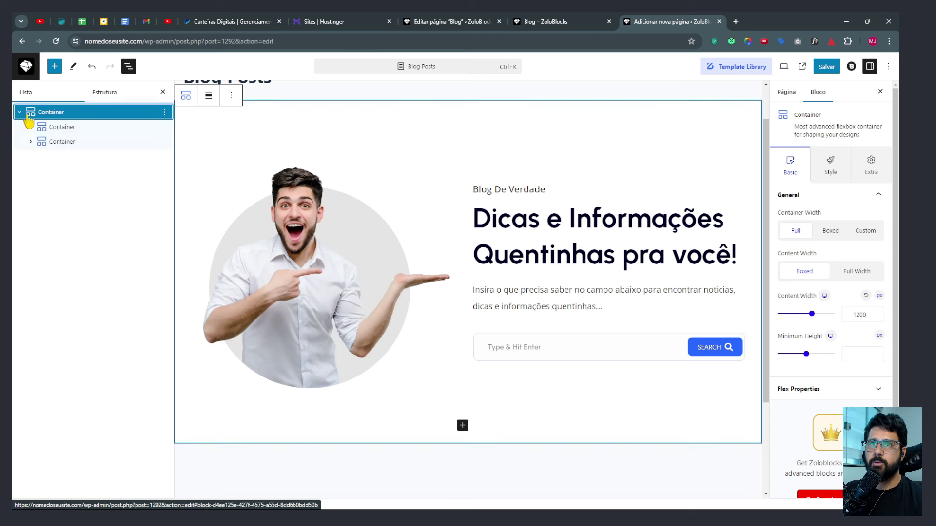
pyautogui.click(57, 127)
pyautogui.click(62, 145)
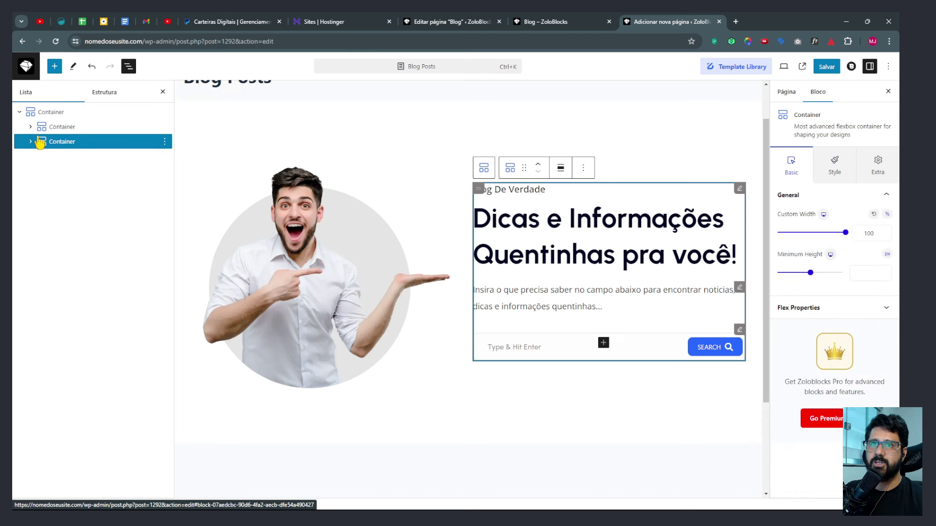
pyautogui.click(30, 127)
pyautogui.click(30, 157)
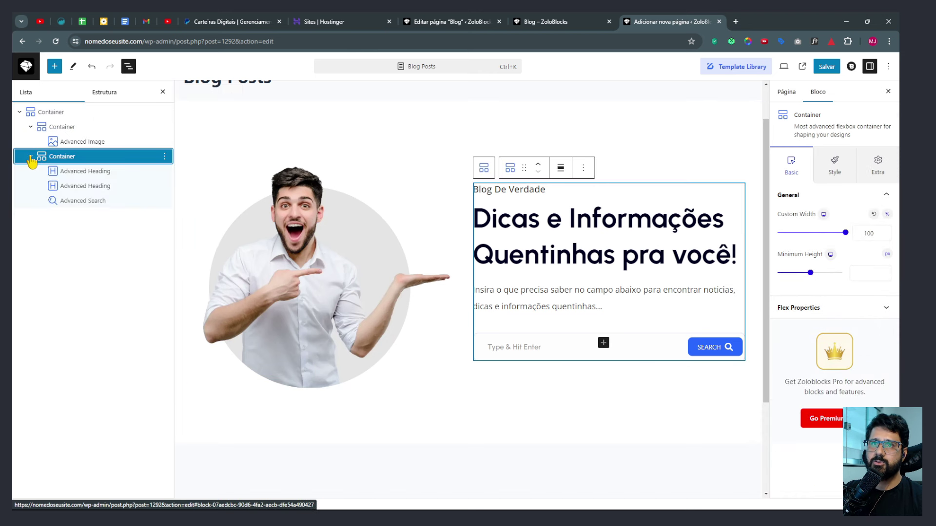
# Inspect the Advanced Image, both Advanced Headings and the Advanced Search blocks.
pyautogui.click(74, 143)
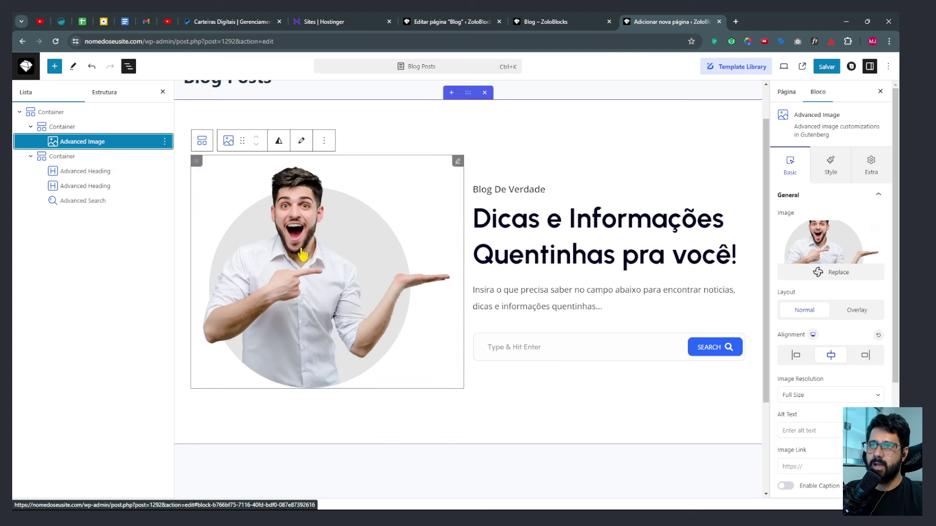
pyautogui.click(74, 174)
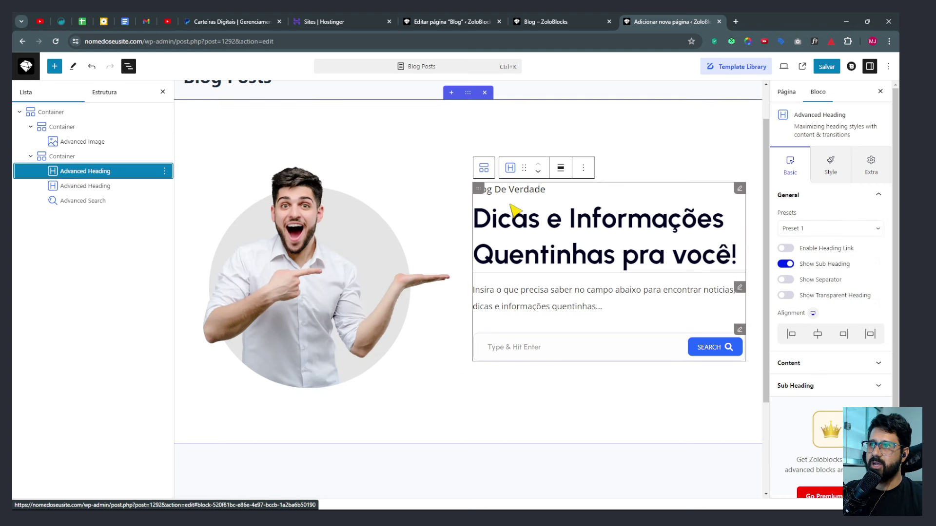
pyautogui.click(97, 187)
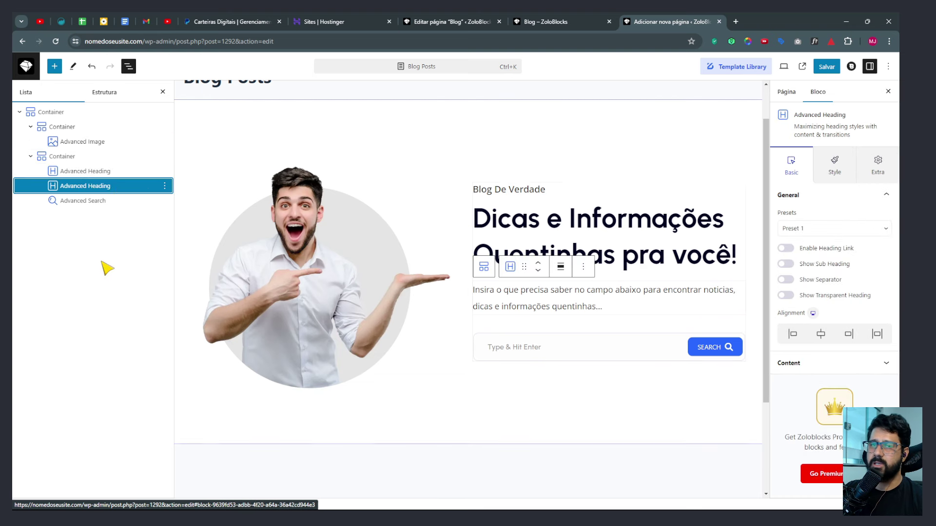
pyautogui.click(78, 201)
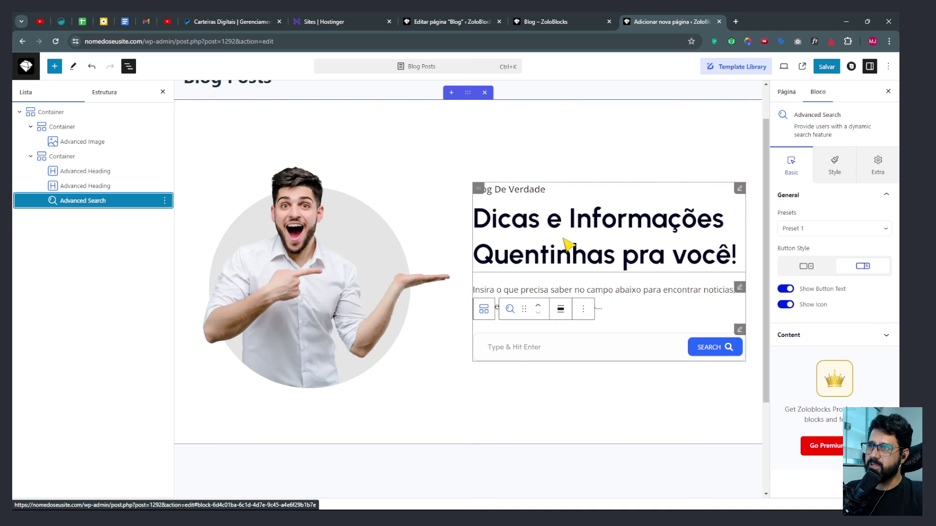
pyautogui.click(469, 96)
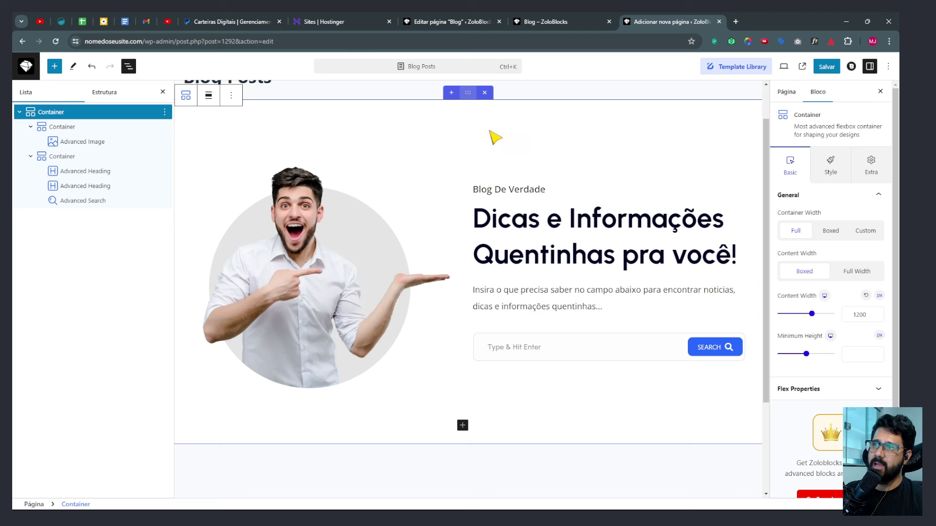
pyautogui.click(529, 236)
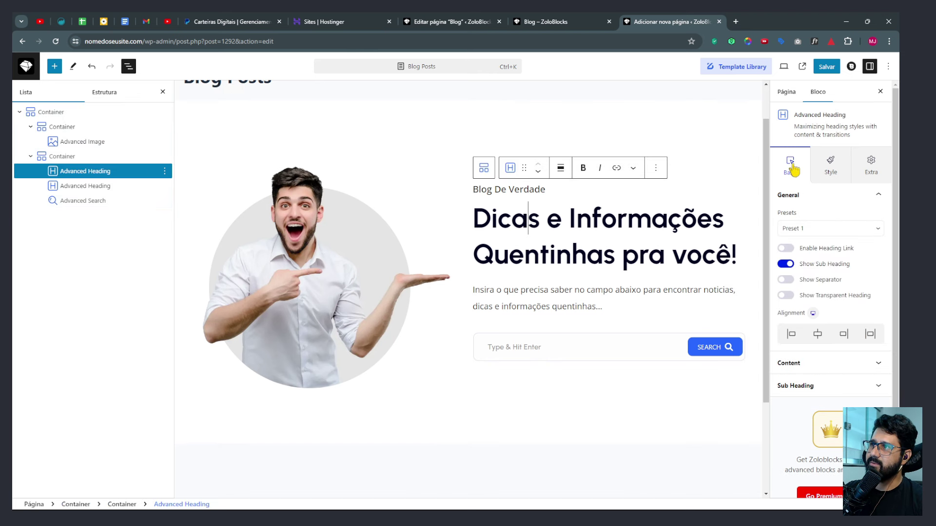
pyautogui.click(834, 175)
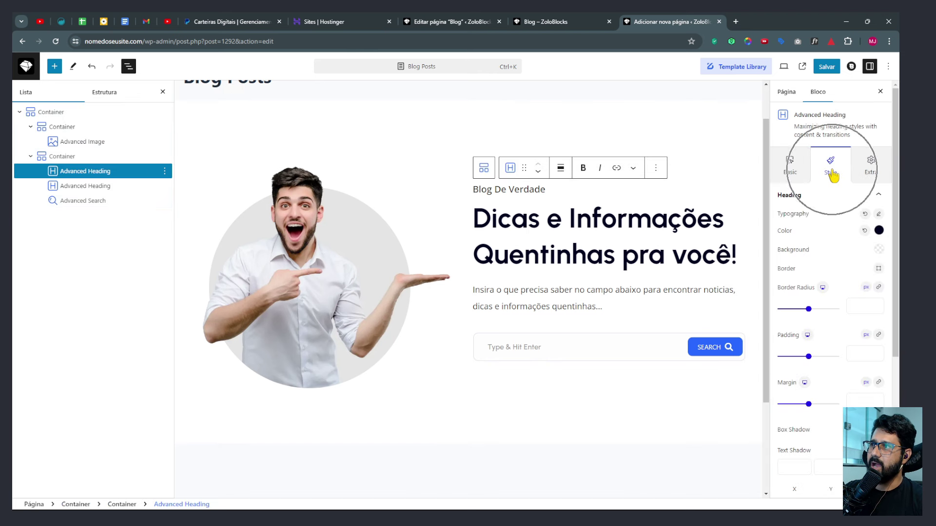
pyautogui.click(867, 174)
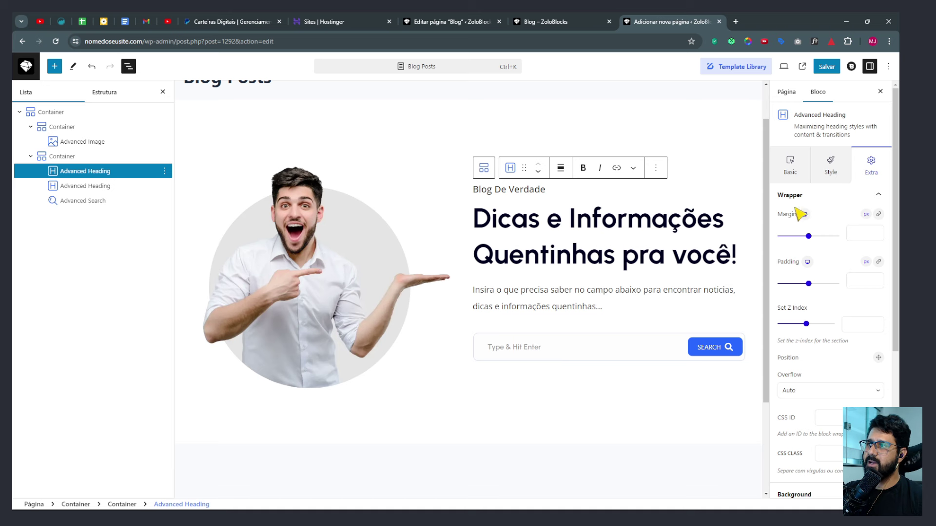
pyautogui.scroll(-5, 803, 243)
pyautogui.scroll(5, 804, 292)
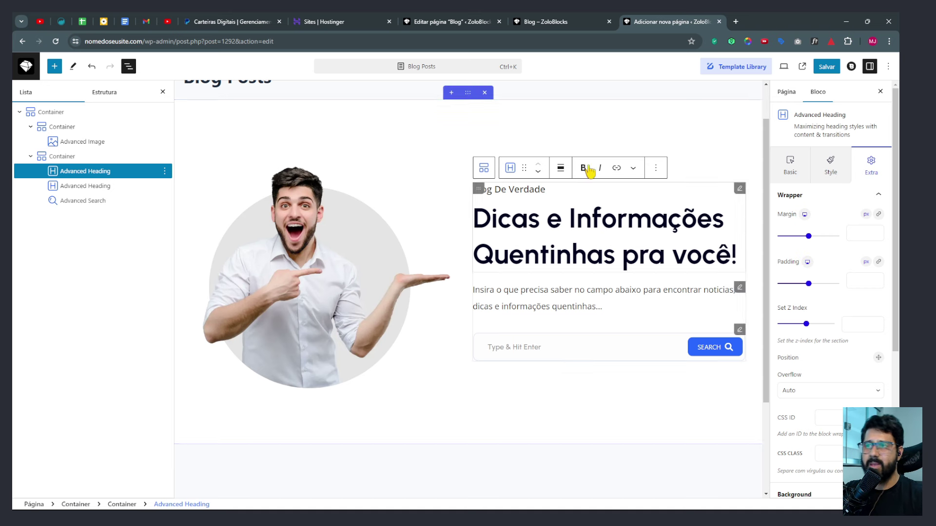
pyautogui.click(830, 164)
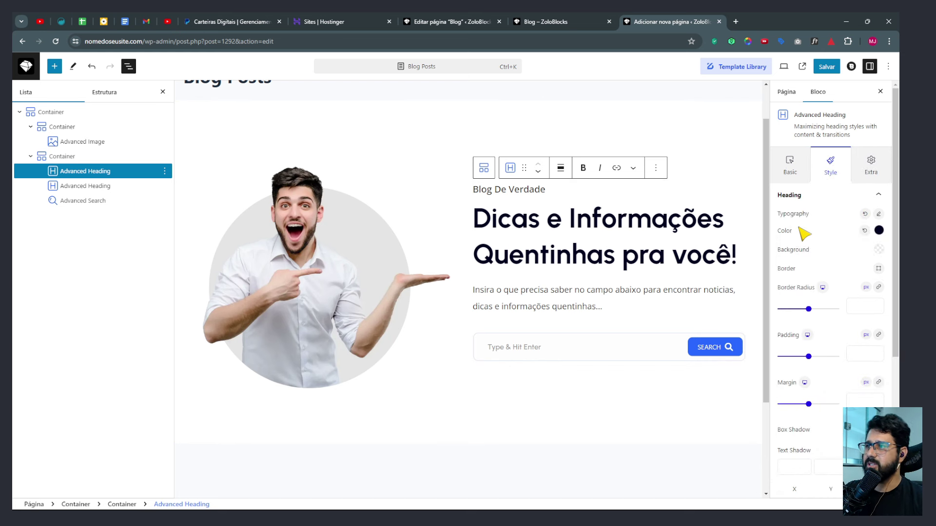
pyautogui.click(798, 178)
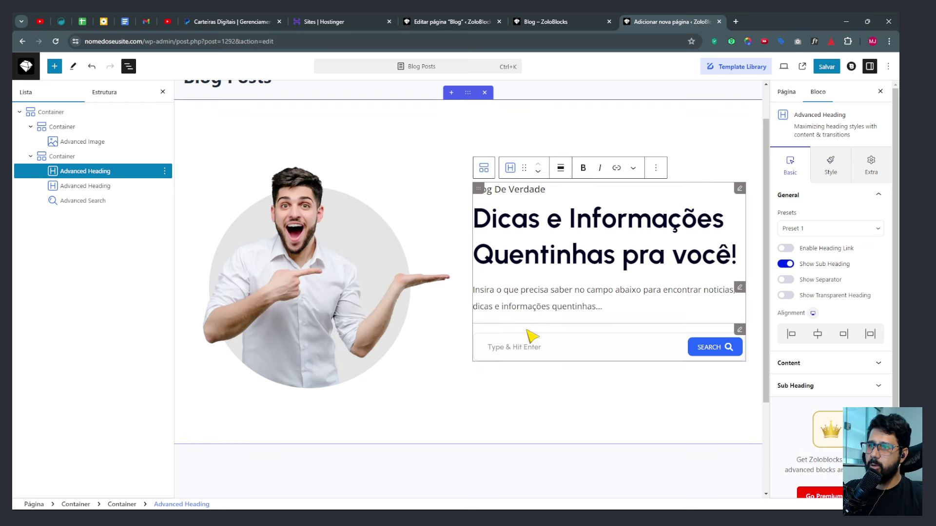
pyautogui.click(561, 352)
pyautogui.click(737, 344)
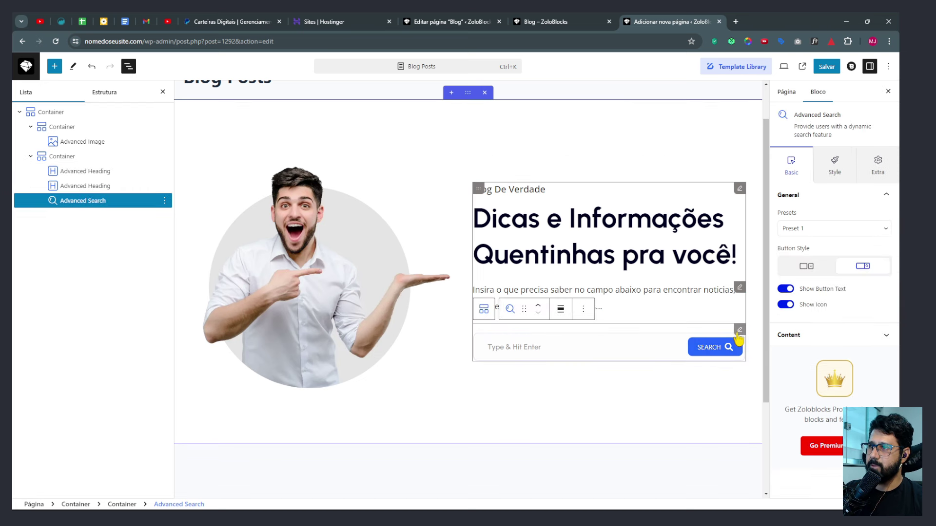
# Keep search Preset 1 and place the button inline inside the input, with text and icon shown.
pyautogui.click(792, 229)
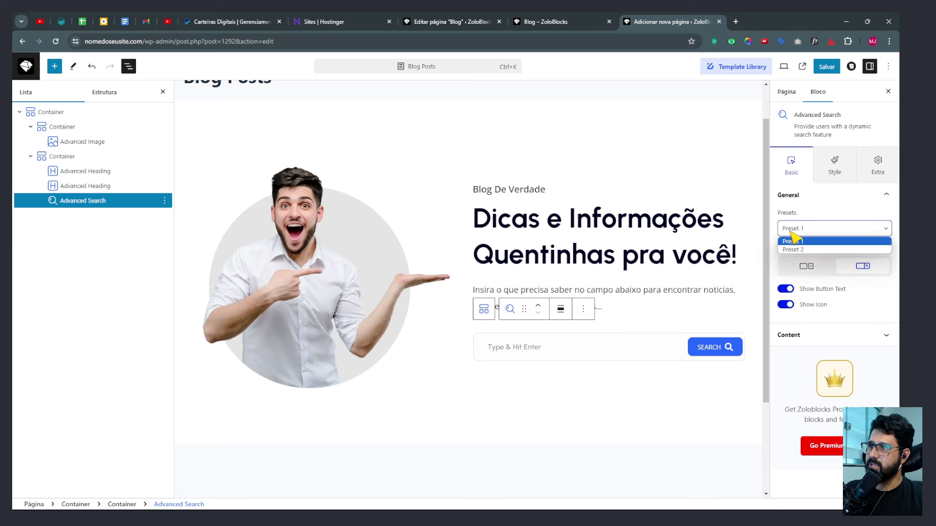
pyautogui.click(793, 244)
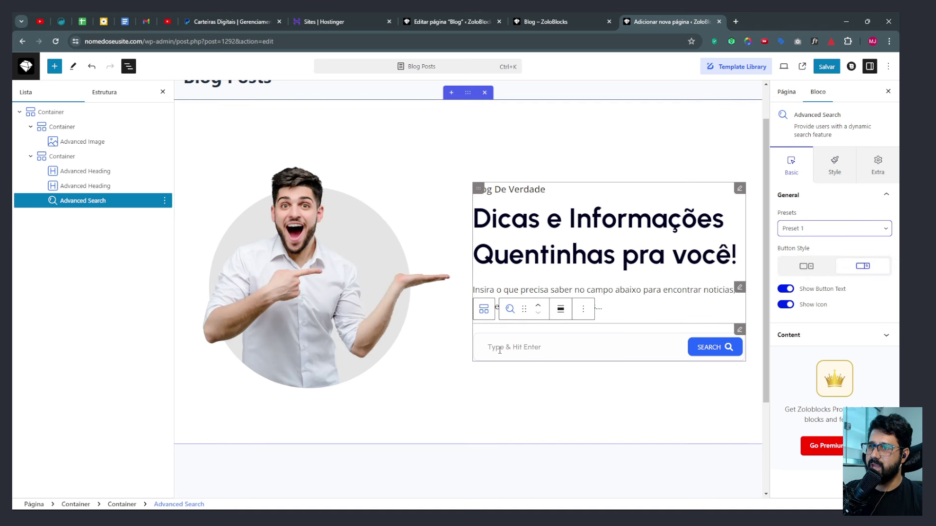
pyautogui.click(806, 266)
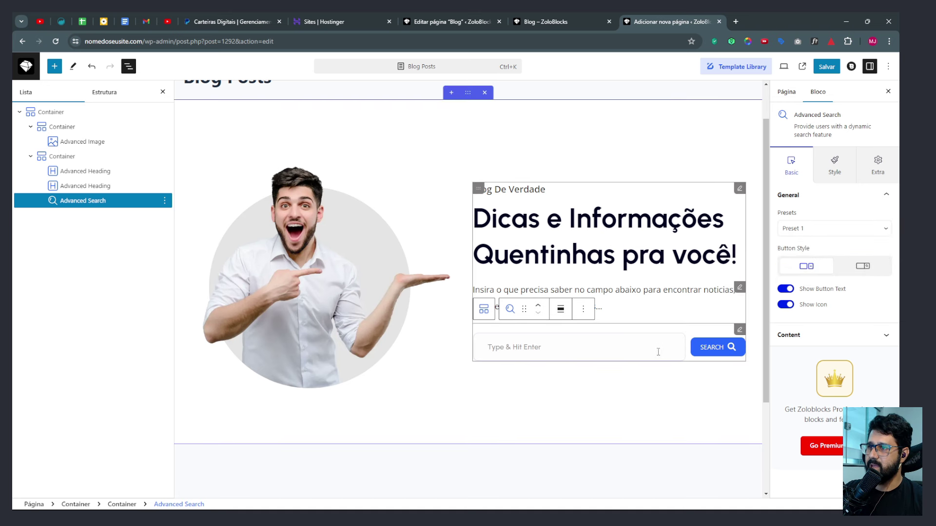
pyautogui.click(863, 266)
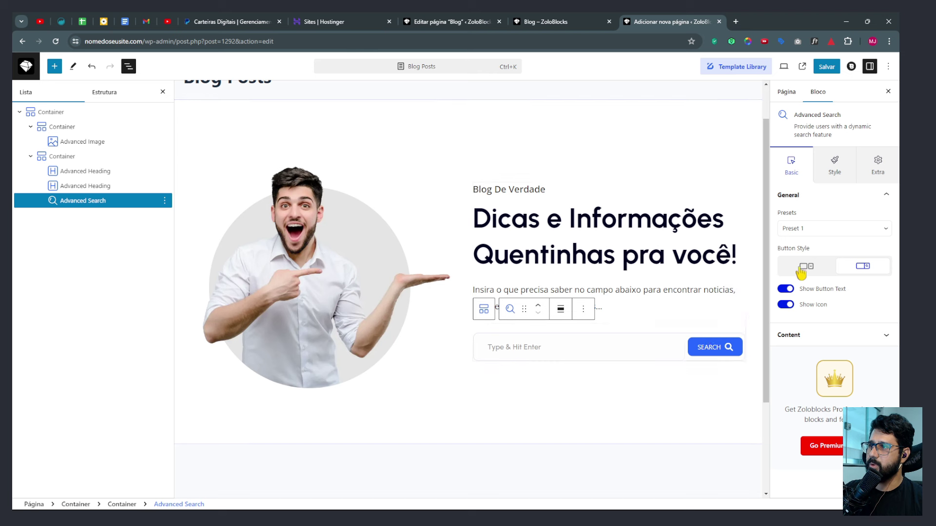
pyautogui.click(802, 268)
pyautogui.click(863, 266)
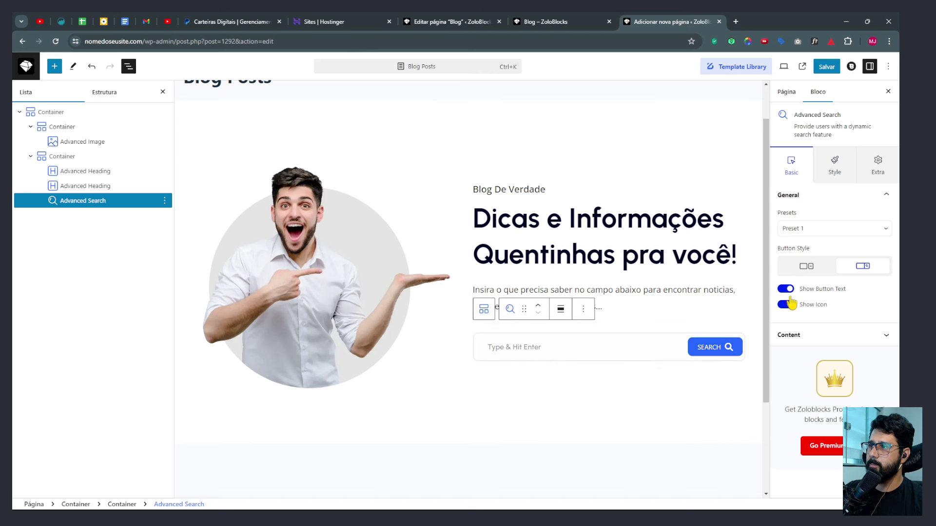
pyautogui.click(785, 289)
pyautogui.click(785, 304)
pyautogui.click(786, 304)
pyautogui.click(785, 288)
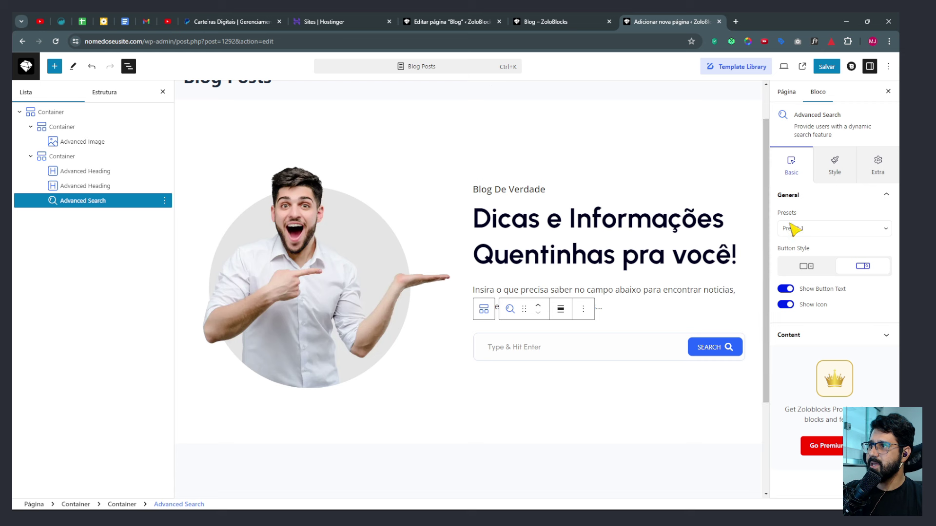
# Set the button text to 'Procurar' and the placeholder to 'Insira sua Pesquisa...'.
pyautogui.click(802, 335)
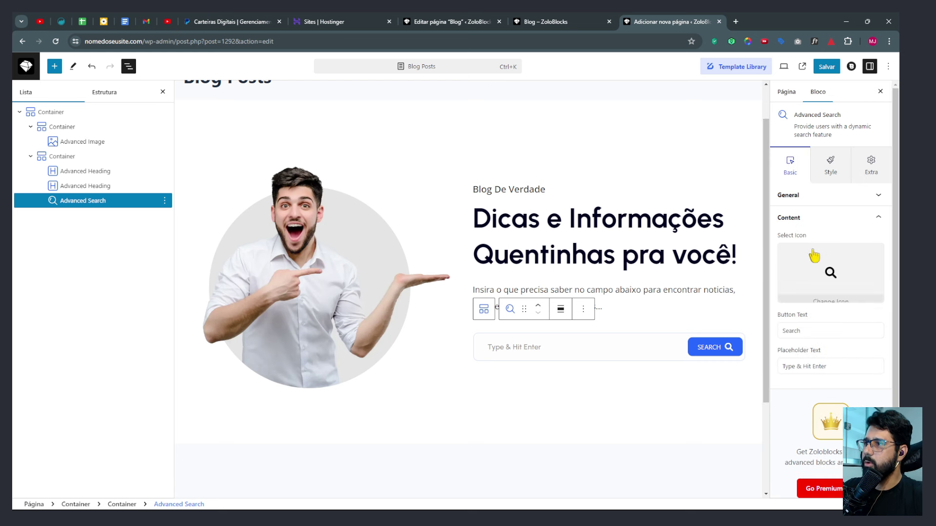
pyautogui.doubleClick(824, 330)
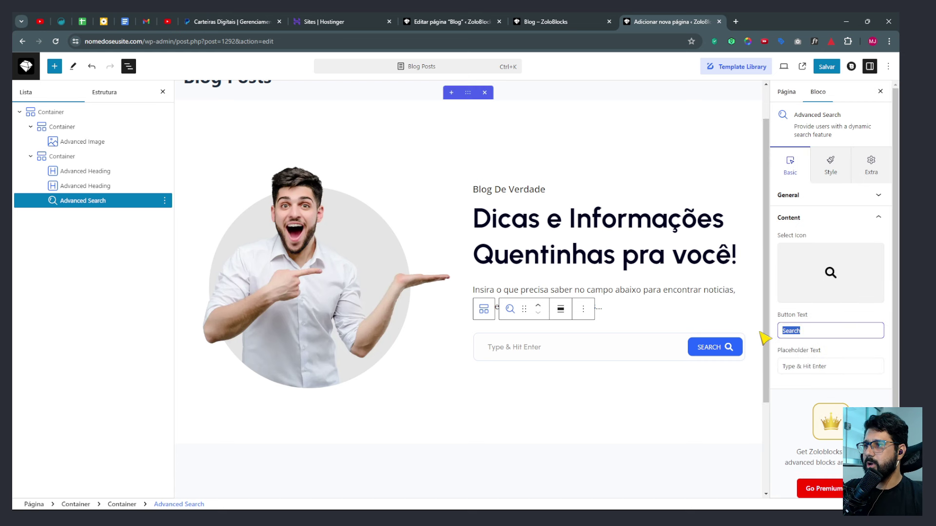
pyautogui.write('Pro')
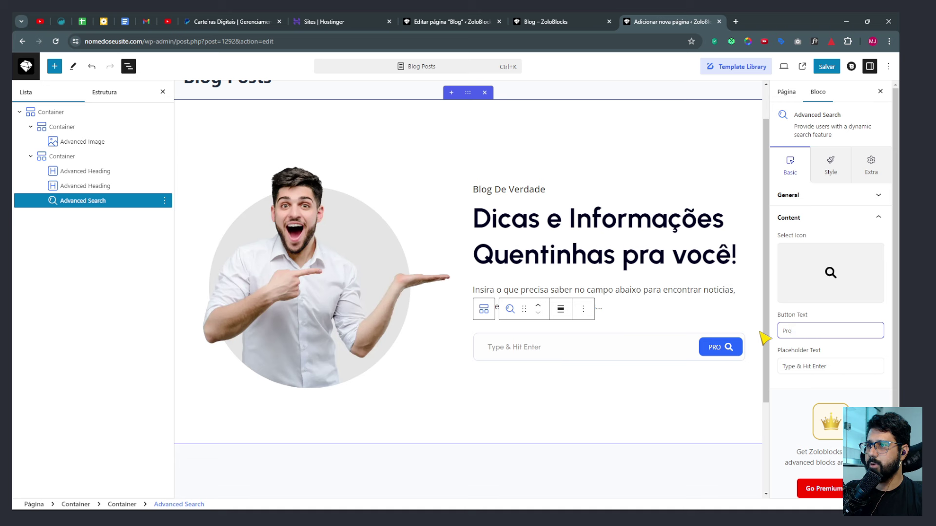
pyautogui.write('curar')
pyautogui.moveTo(839, 366); pyautogui.dragTo(775, 376)
pyautogui.write('Digite Aqui...')
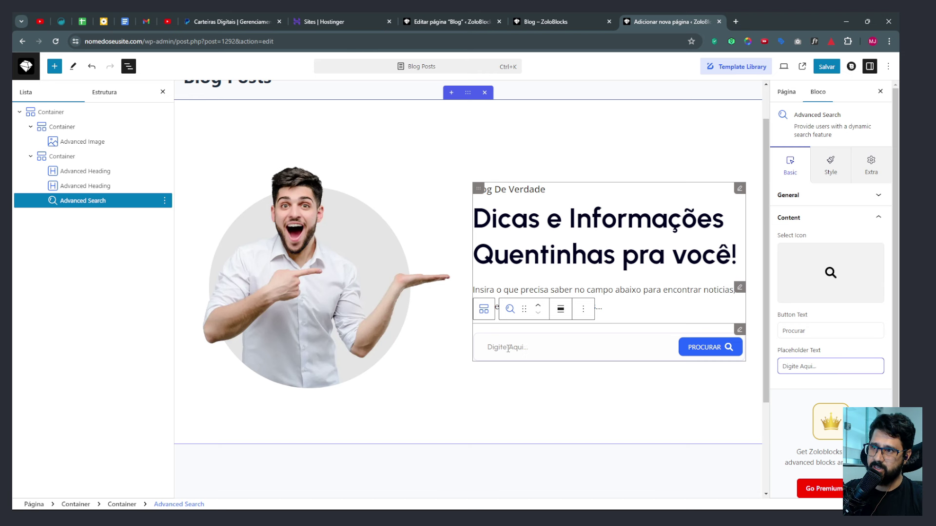
pyautogui.moveTo(844, 361); pyautogui.dragTo(753, 369)
pyautogui.press('BackSpace')
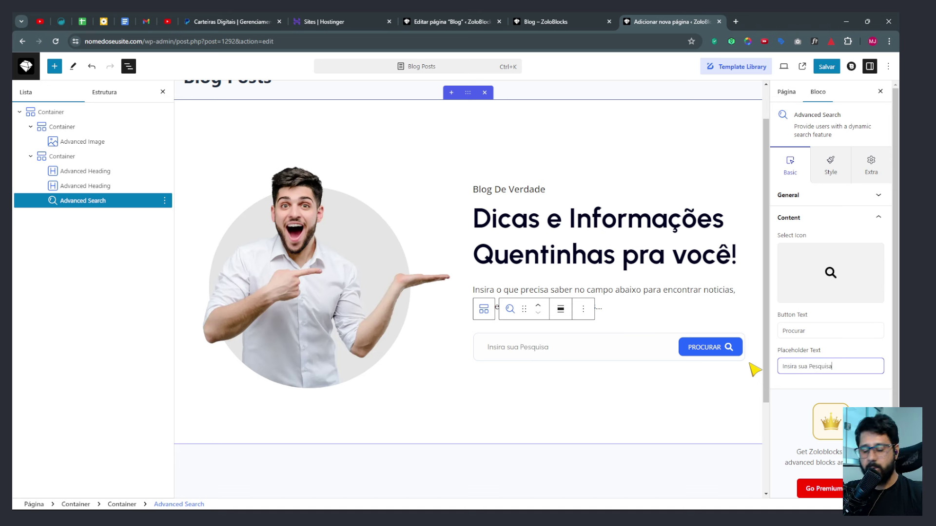
pyautogui.write('Insira sua Pesquisa...')
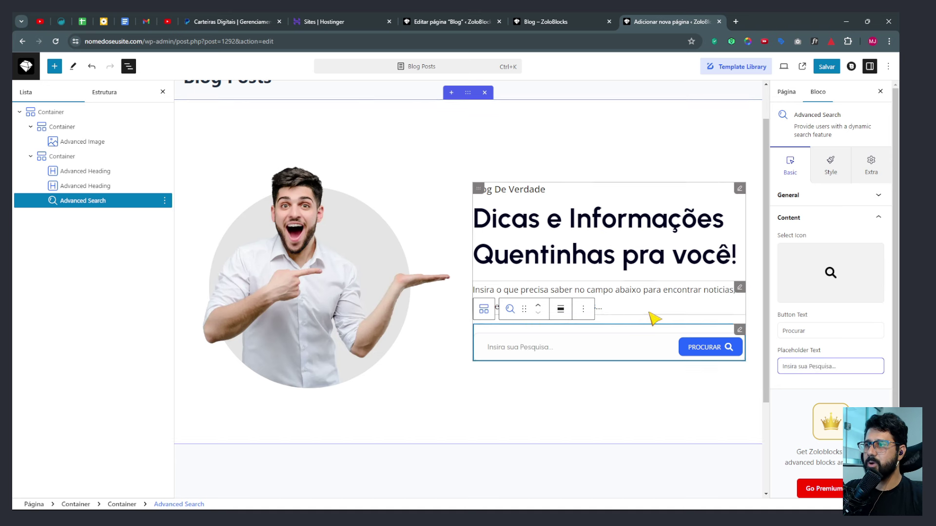
# Center-align the man's photo in the Advanced Image block, then save the page with Salvar.
pyautogui.click(307, 258)
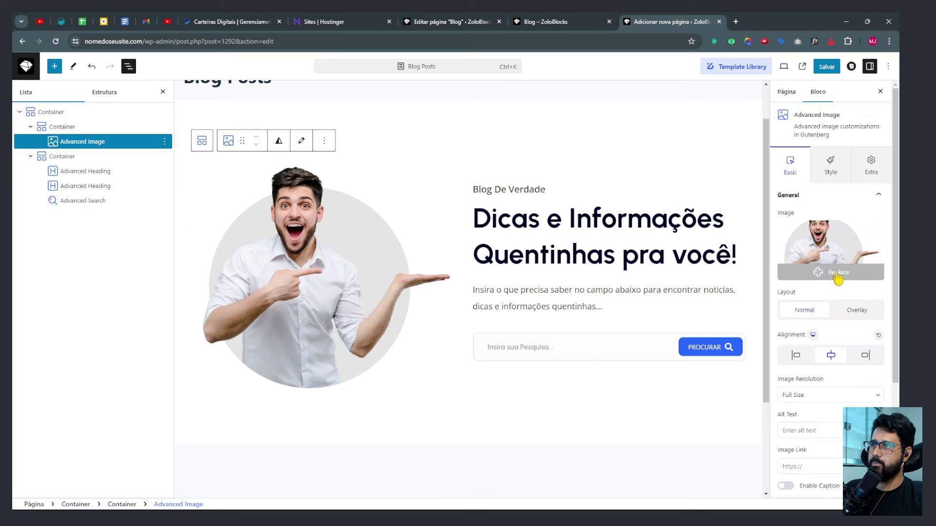
pyautogui.click(833, 272)
pyautogui.click(873, 78)
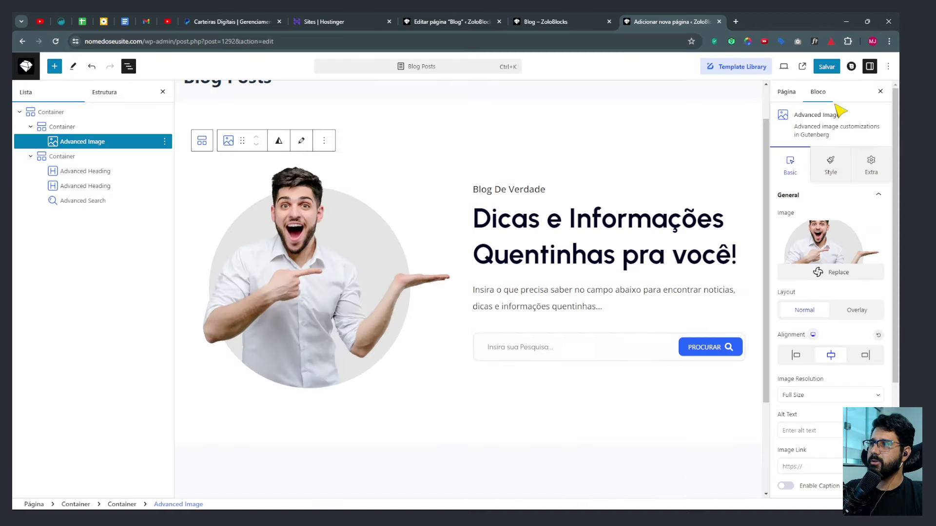
pyautogui.click(830, 354)
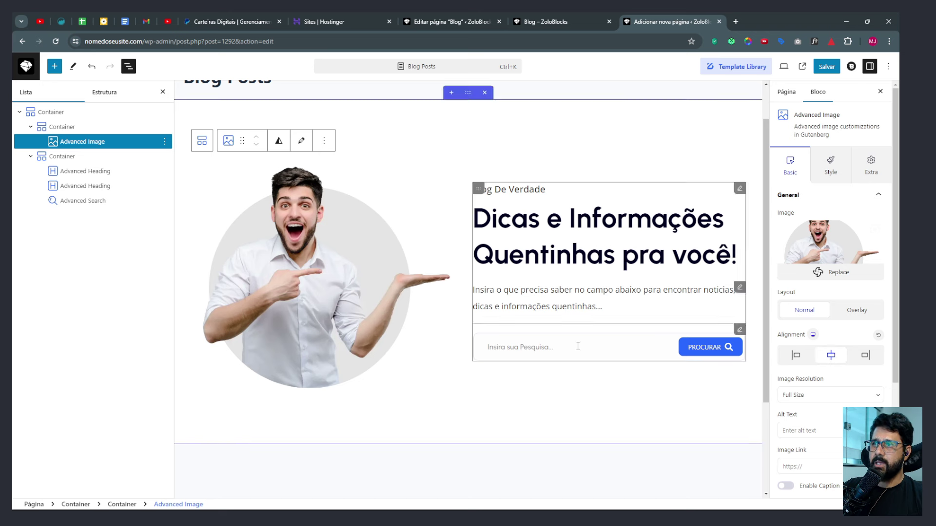
pyautogui.scroll(-3, 809, 410)
pyautogui.scroll(5, 823, 405)
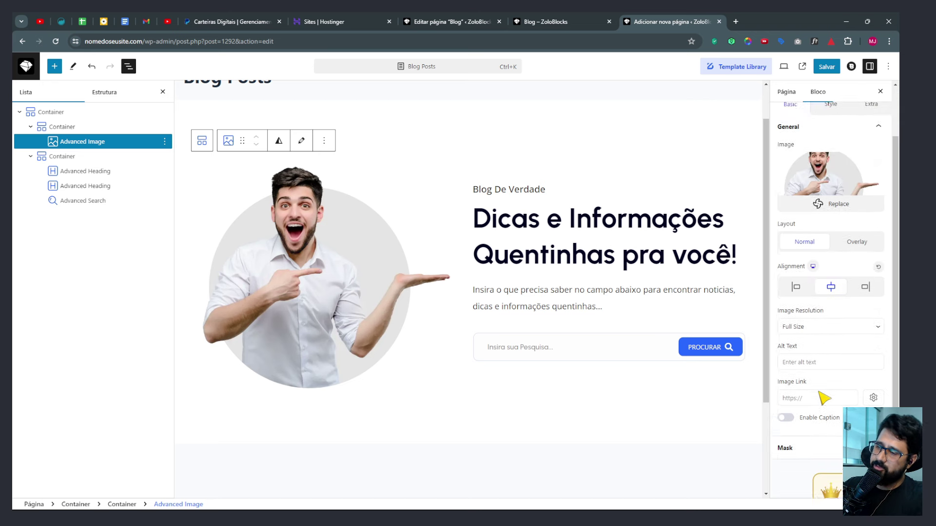
pyautogui.scroll(2, 672, 303)
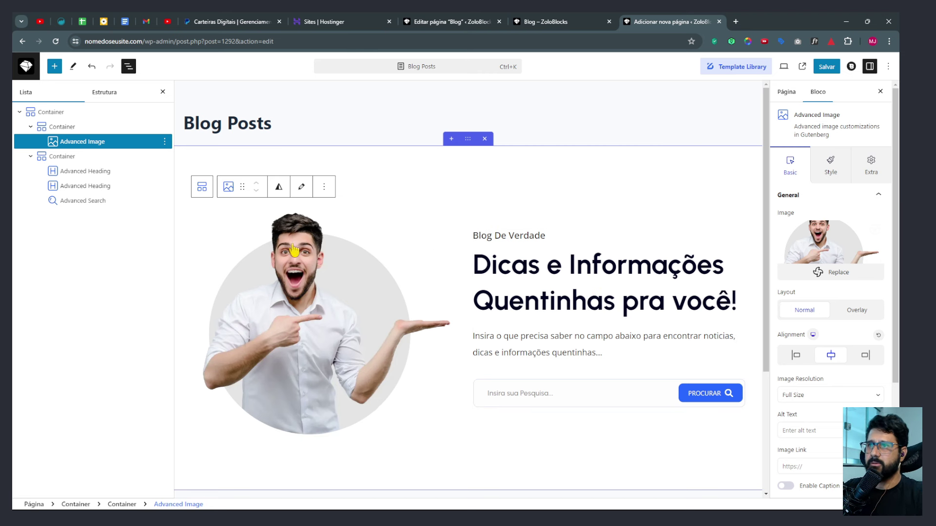
pyautogui.click(467, 140)
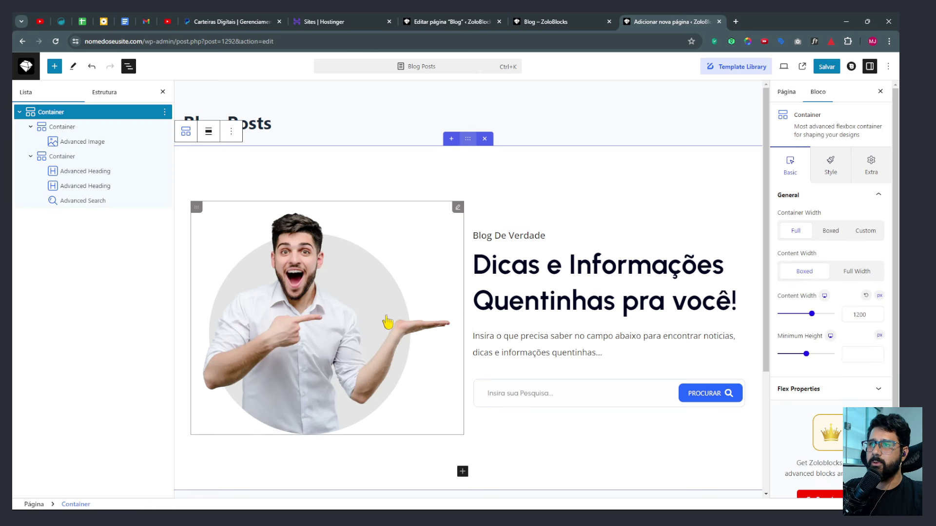
pyautogui.click(835, 72)
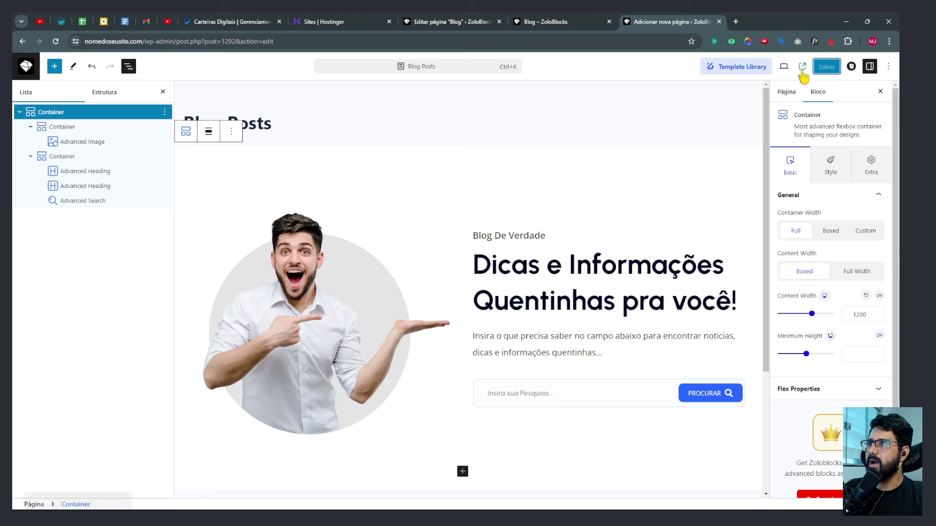
# View the live Blog Posts page in a new tab to check the search hero, then return.
pyautogui.click(802, 67)
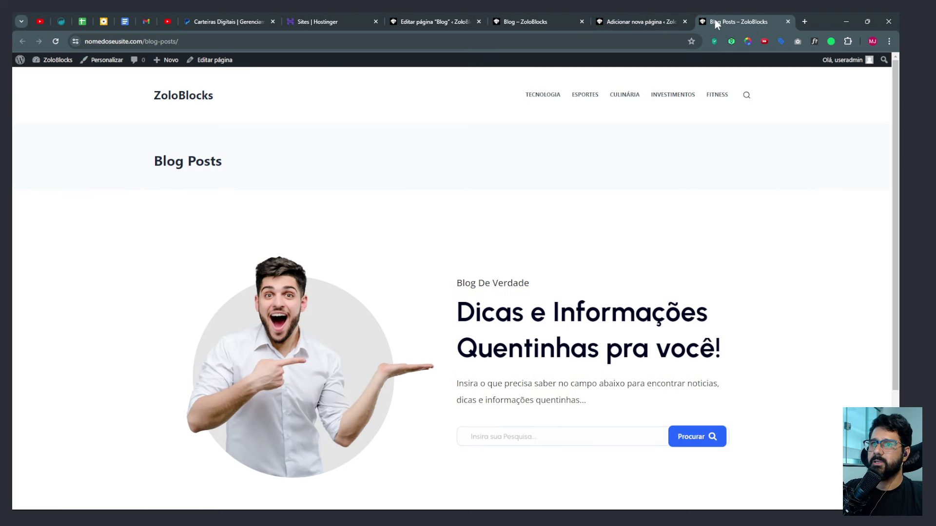
pyautogui.tripleClick(166, 165)
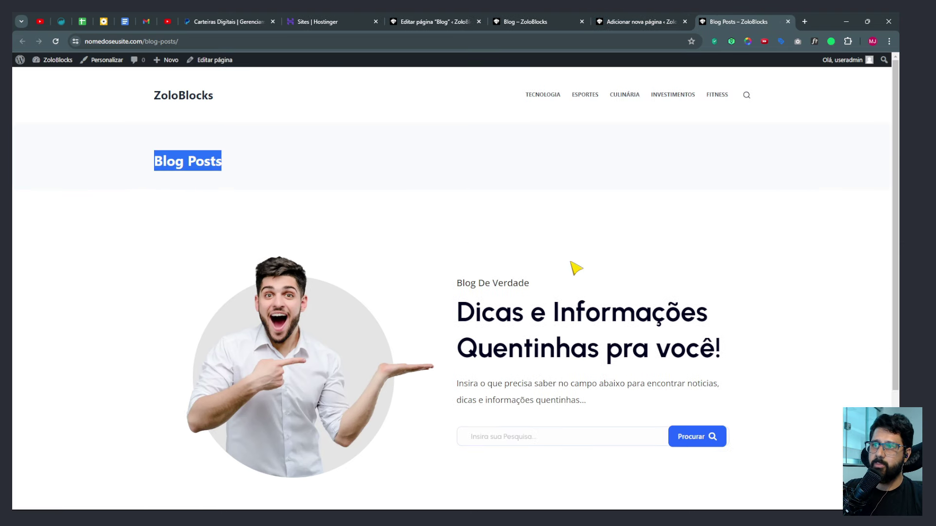
pyautogui.scroll(-3, 574, 267)
pyautogui.scroll(3, 574, 268)
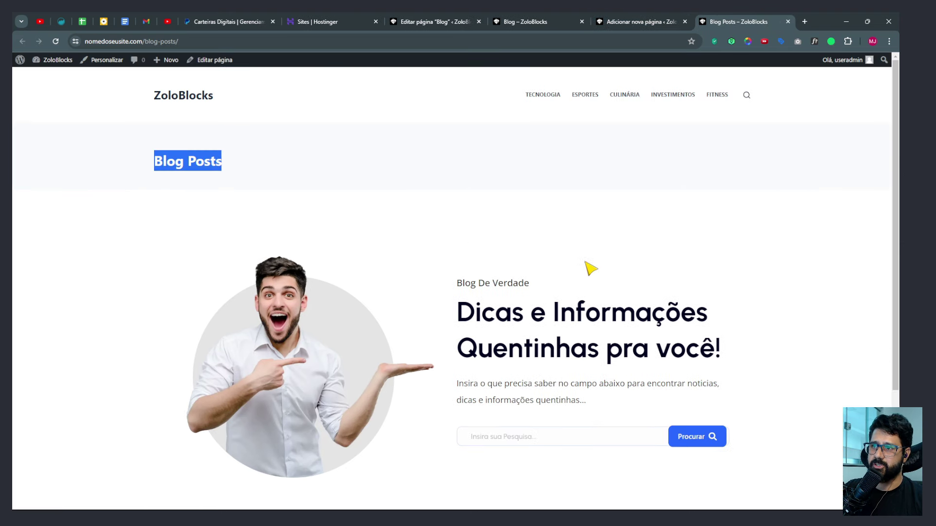
pyautogui.click(641, 22)
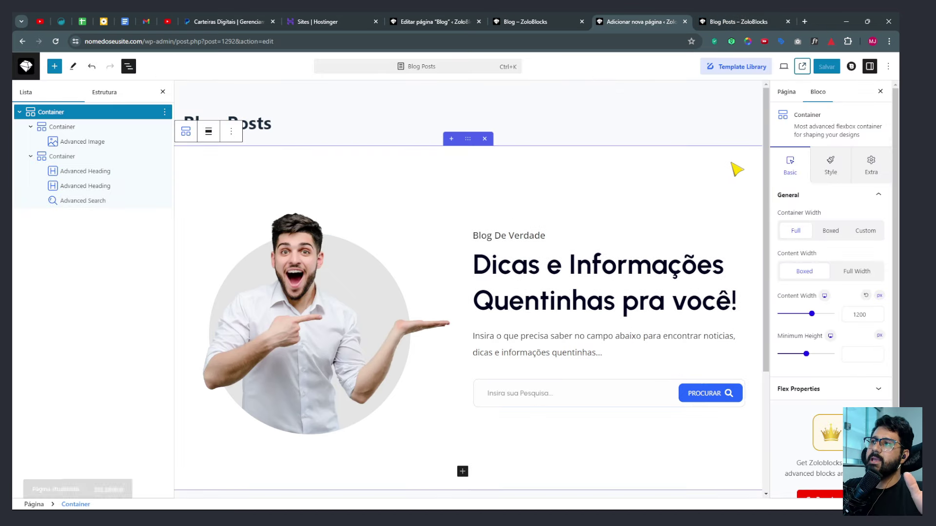
# In Blocksy page settings, set Título da página to Desativado.
pyautogui.click(851, 67)
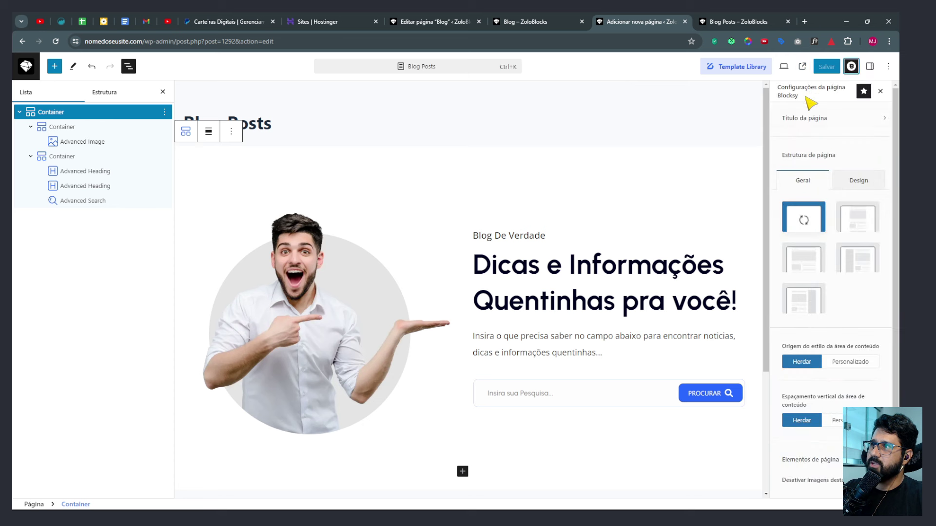
pyautogui.click(800, 121)
pyautogui.click(862, 143)
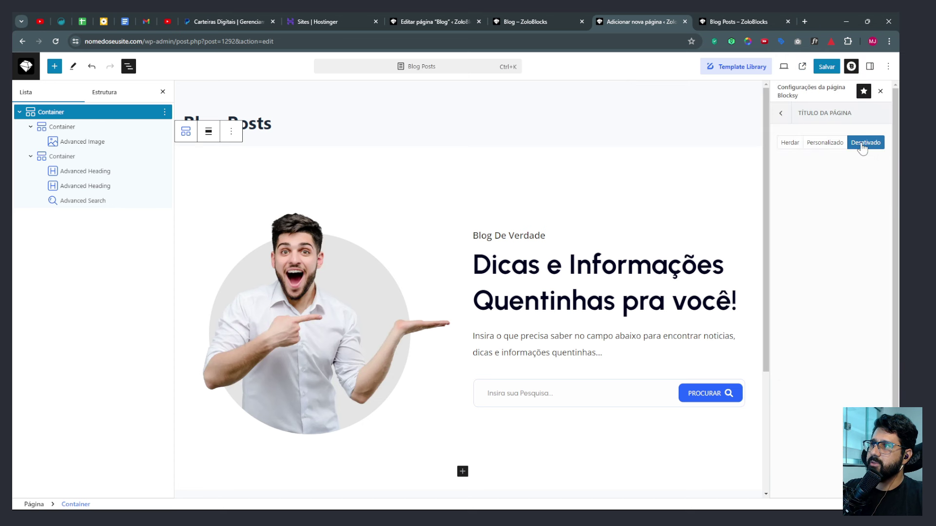
pyautogui.click(780, 114)
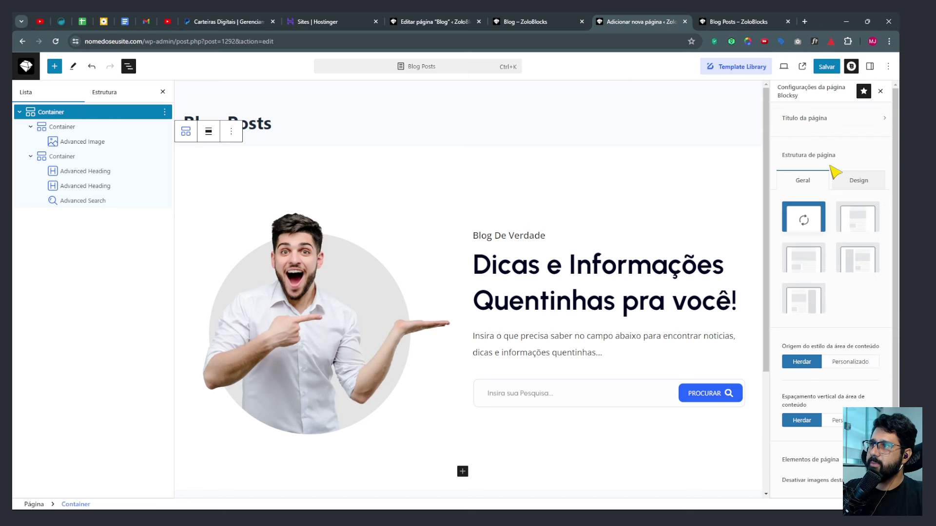
# Set the content vertical spacing to Personalizado > Desativado and save the page.
pyautogui.scroll(-2, 794, 326)
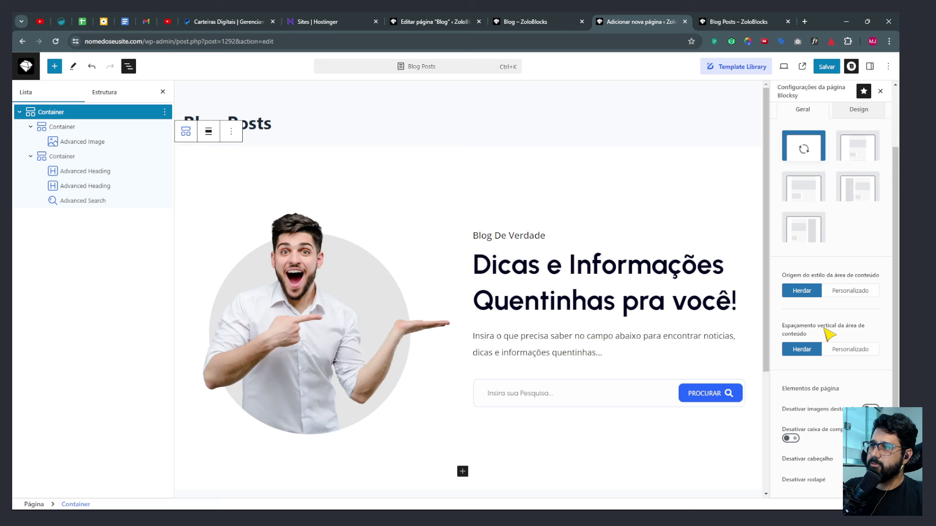
pyautogui.click(839, 351)
pyautogui.scroll(-1, 846, 358)
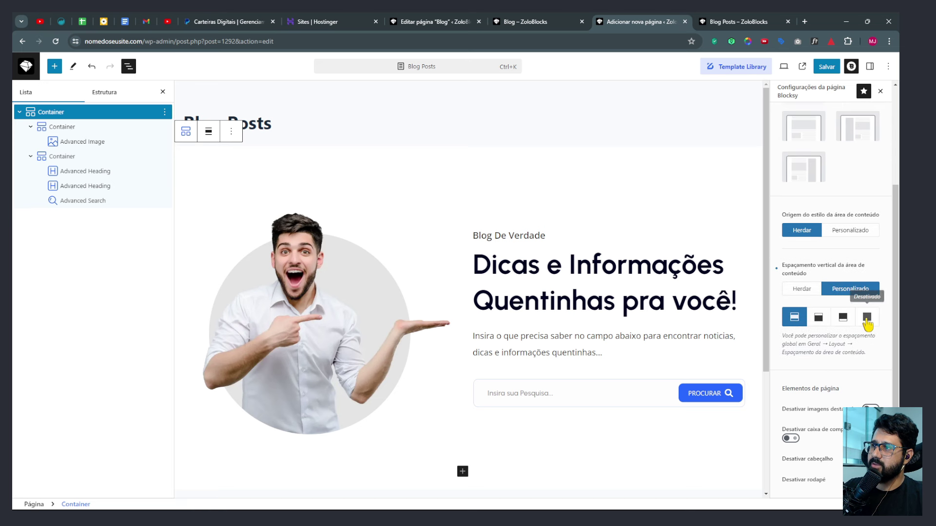
pyautogui.click(867, 318)
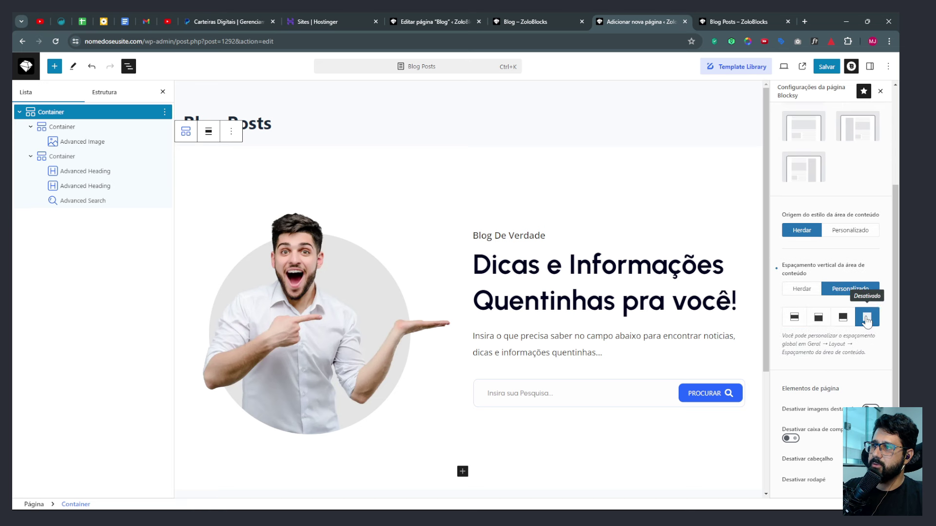
pyautogui.click(736, 22)
pyautogui.click(641, 25)
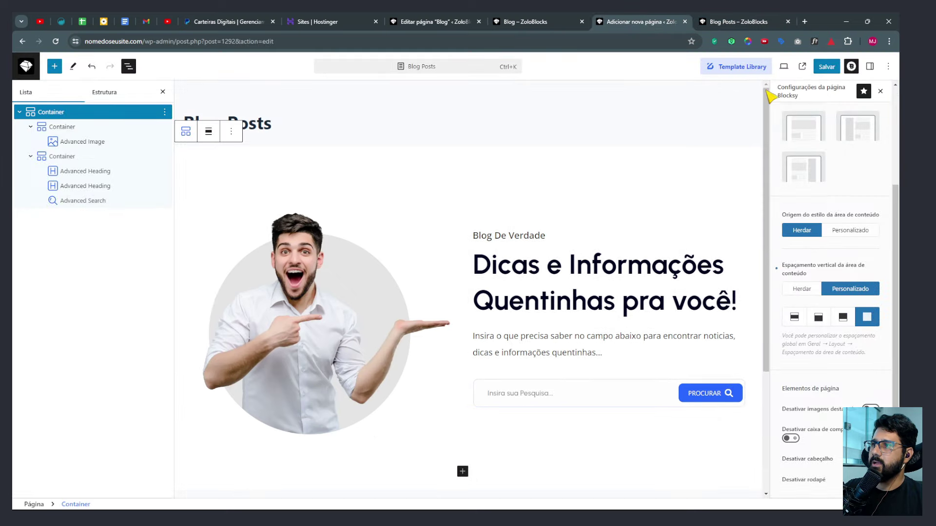
pyautogui.click(826, 66)
# Reload the live Blog Posts page to confirm the title is gone.
pyautogui.click(751, 23)
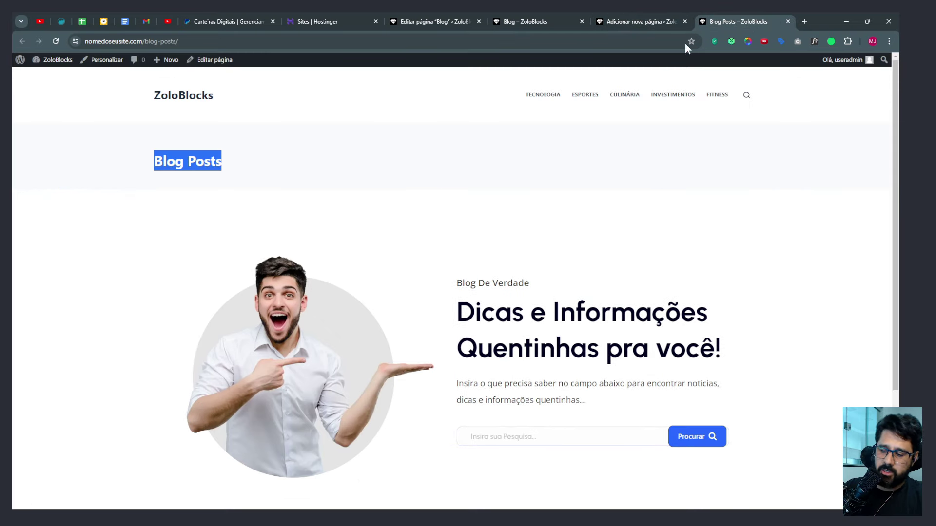
pyautogui.press('F5')
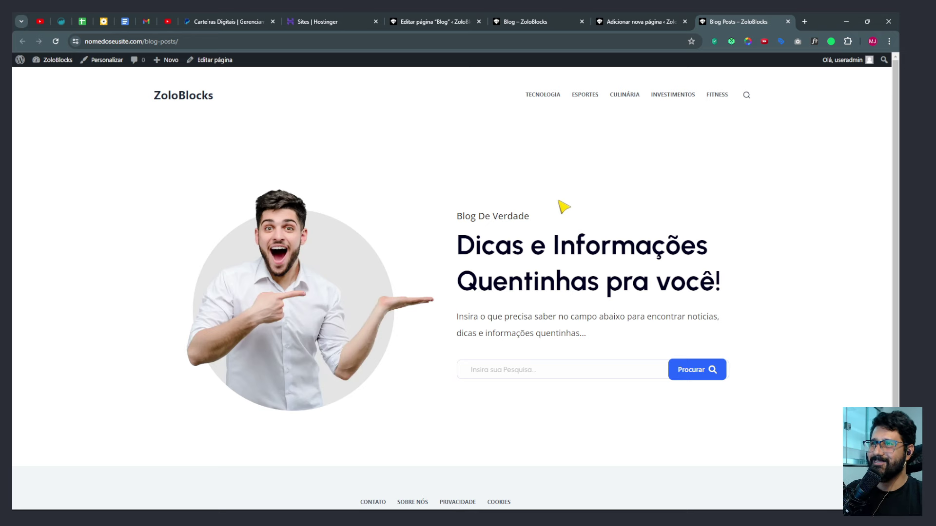
pyautogui.click(627, 21)
# Review the old Blog page's Informações Quentinhas posts section for reference.
pyautogui.click(534, 22)
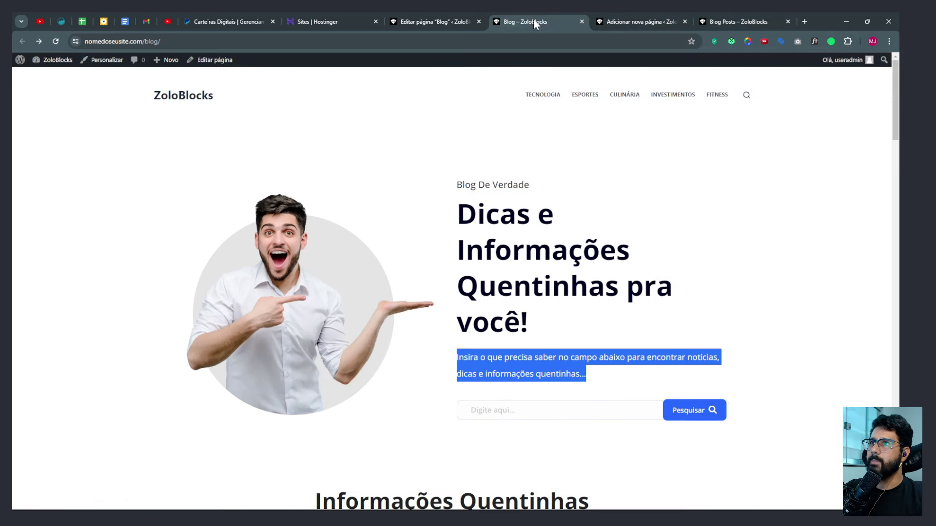
pyautogui.scroll(-6, 410, 174)
pyautogui.moveTo(301, 177); pyautogui.dragTo(579, 210)
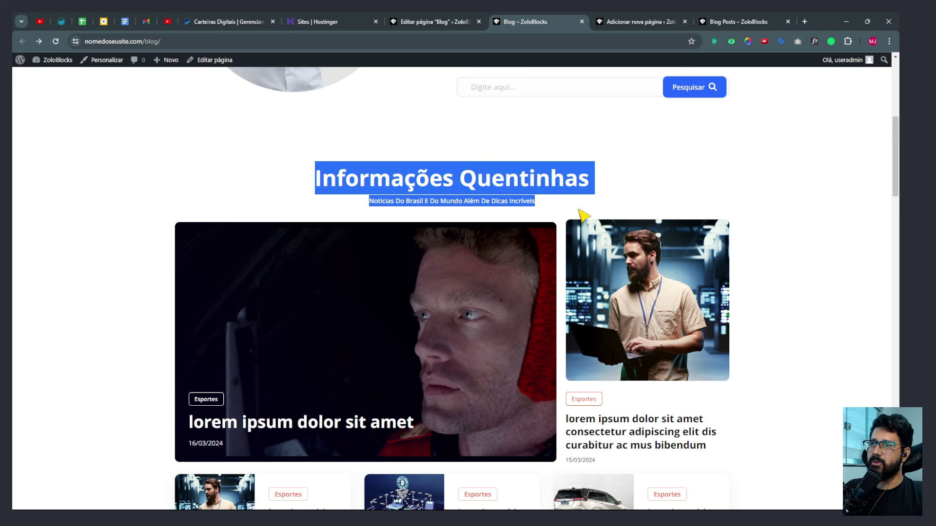
pyautogui.click(643, 183)
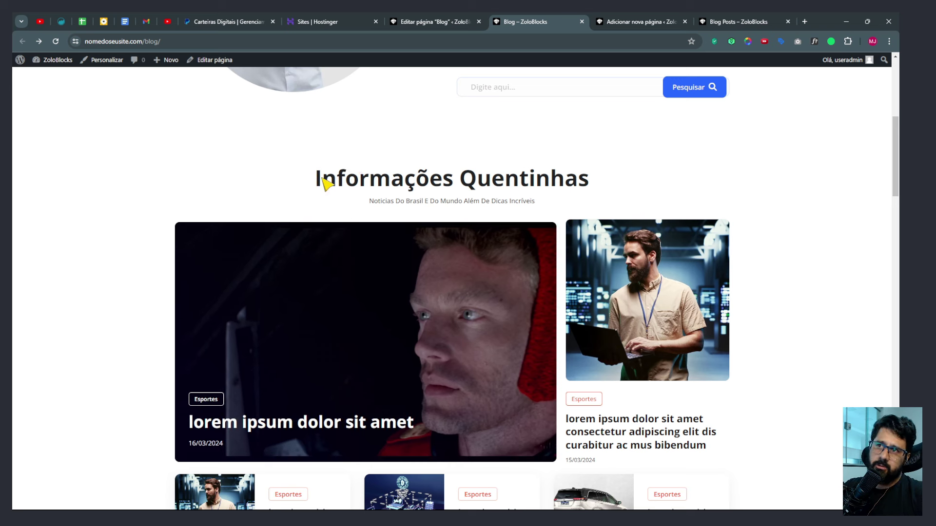
pyautogui.moveTo(315, 182); pyautogui.dragTo(571, 203)
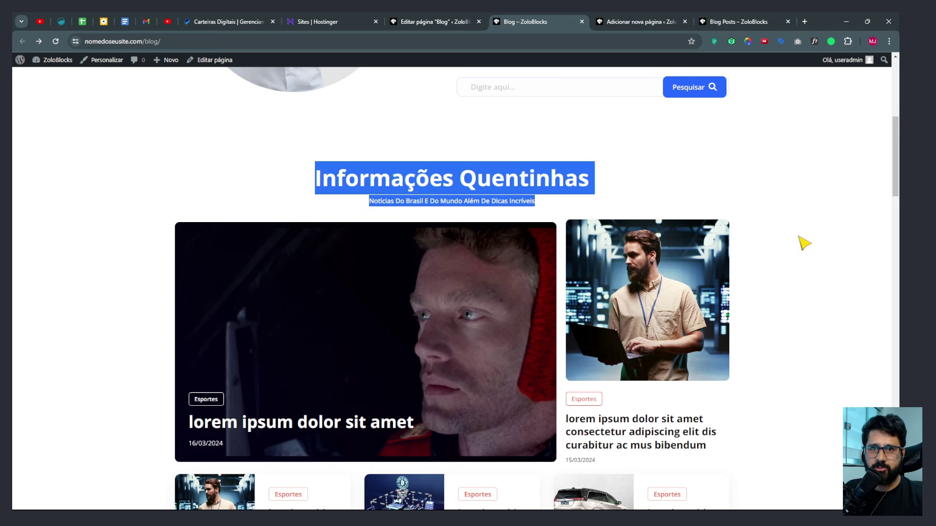
pyautogui.click(496, 190)
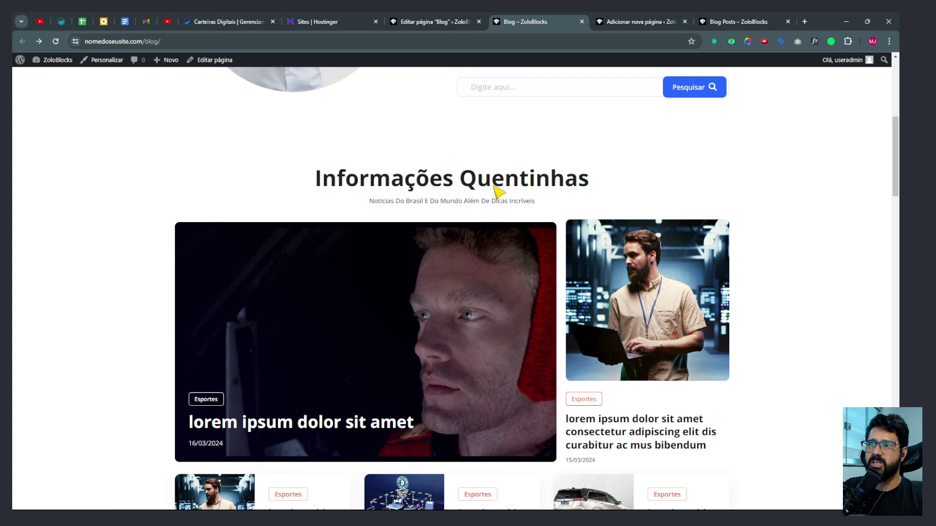
pyautogui.scroll(-5, 496, 189)
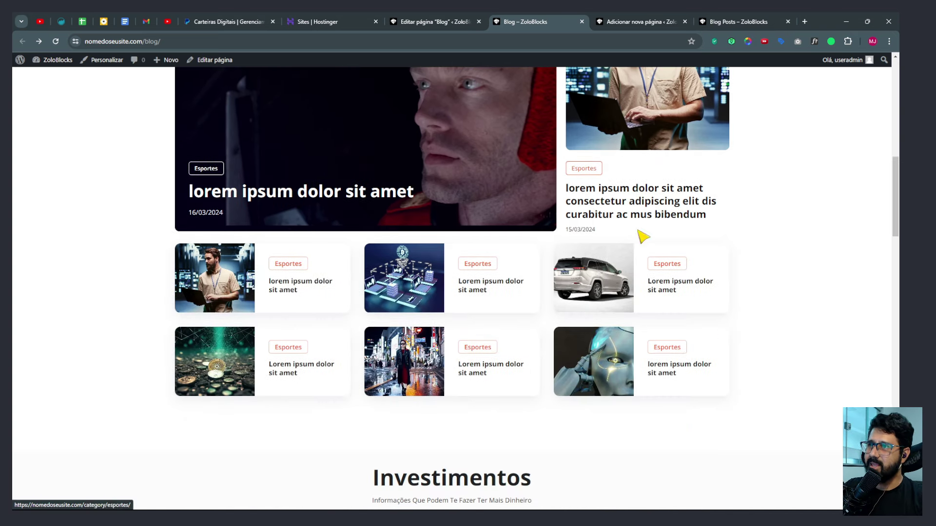
pyautogui.scroll(4, 430, 291)
pyautogui.click(706, 19)
# Add an empty block below the hero section of the Blog Posts page.
pyautogui.click(636, 26)
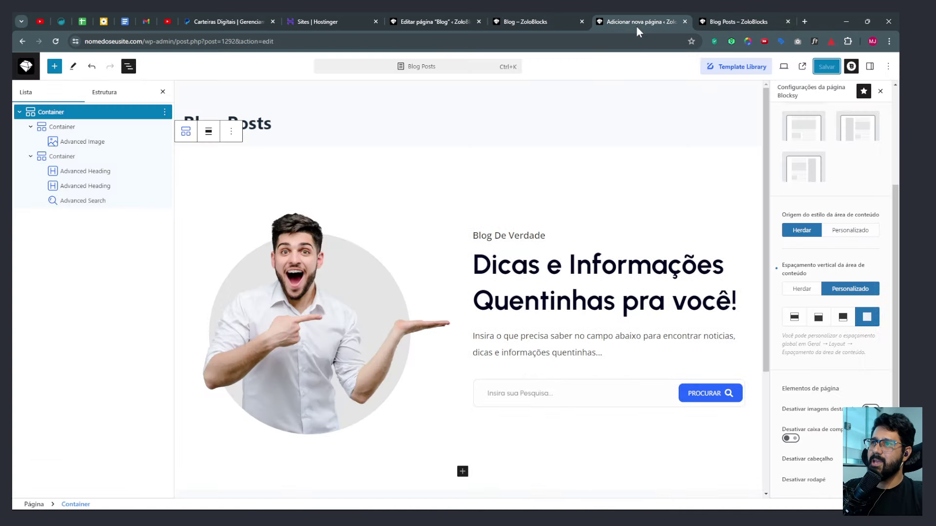
pyautogui.scroll(-4, 658, 267)
pyautogui.click(476, 379)
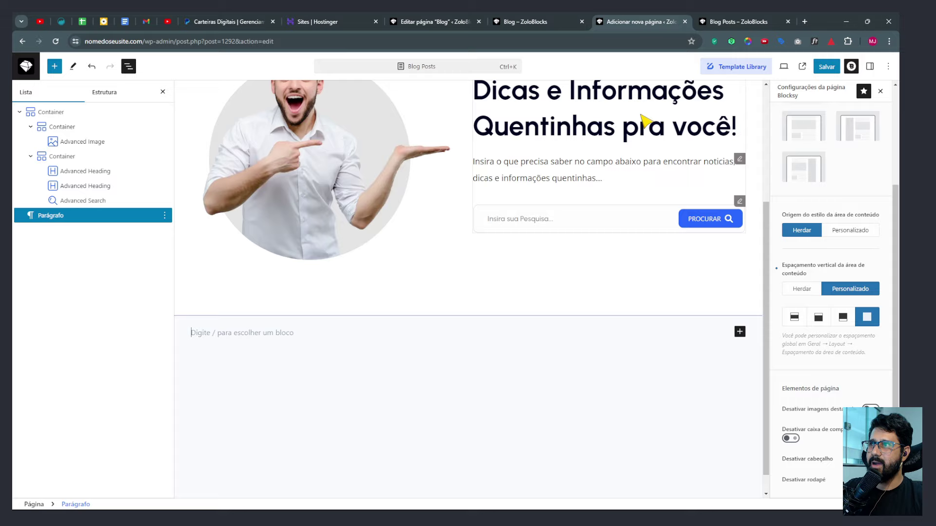
# Search the ZoloBlocks Template Library for 'post' and import Post Grid Pattern 03.
pyautogui.click(731, 66)
pyautogui.click(726, 68)
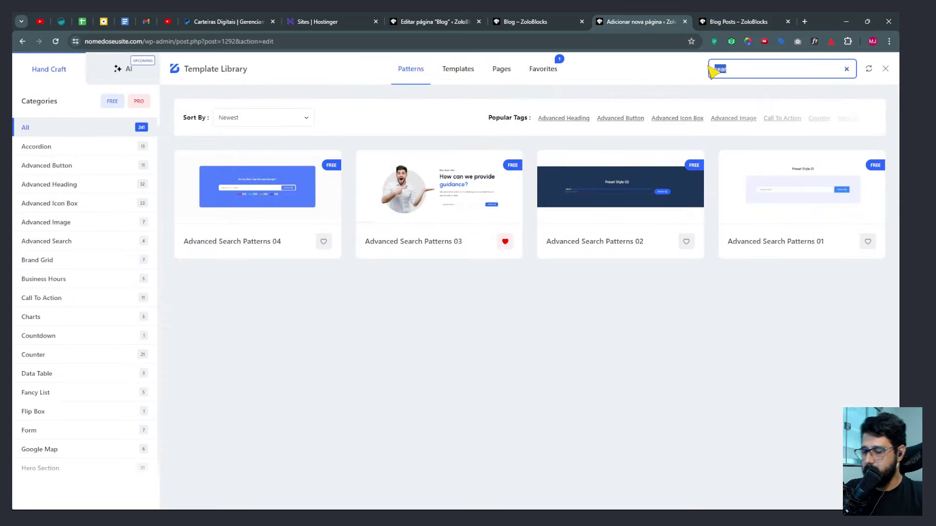
pyautogui.write('post')
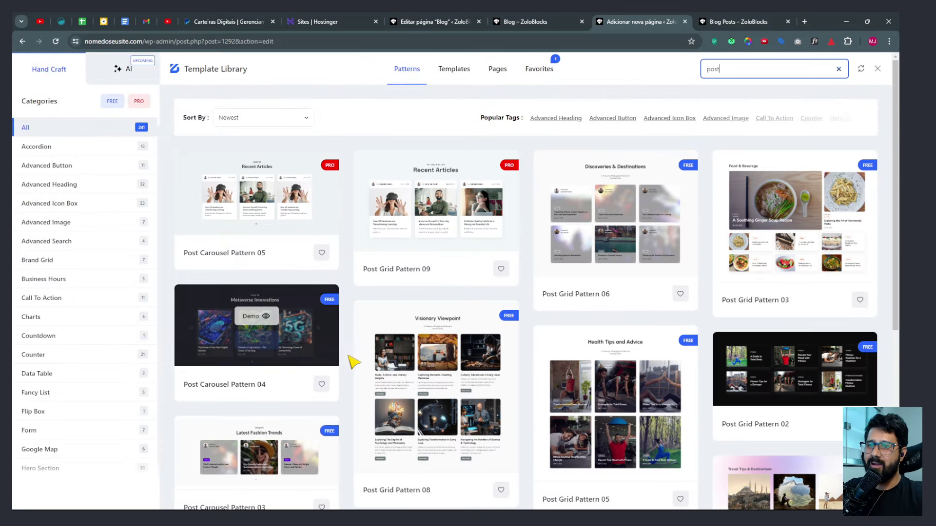
pyautogui.scroll(-6, 353, 362)
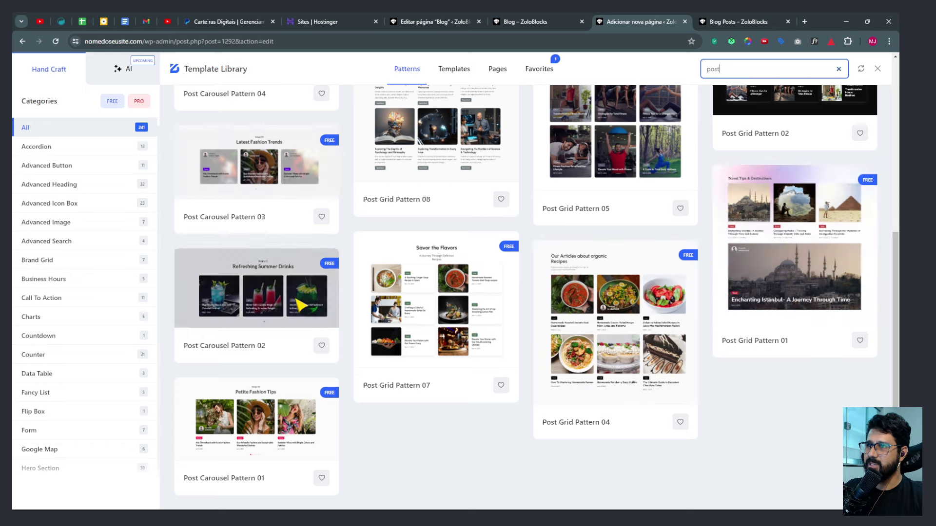
pyautogui.moveTo(618, 327)
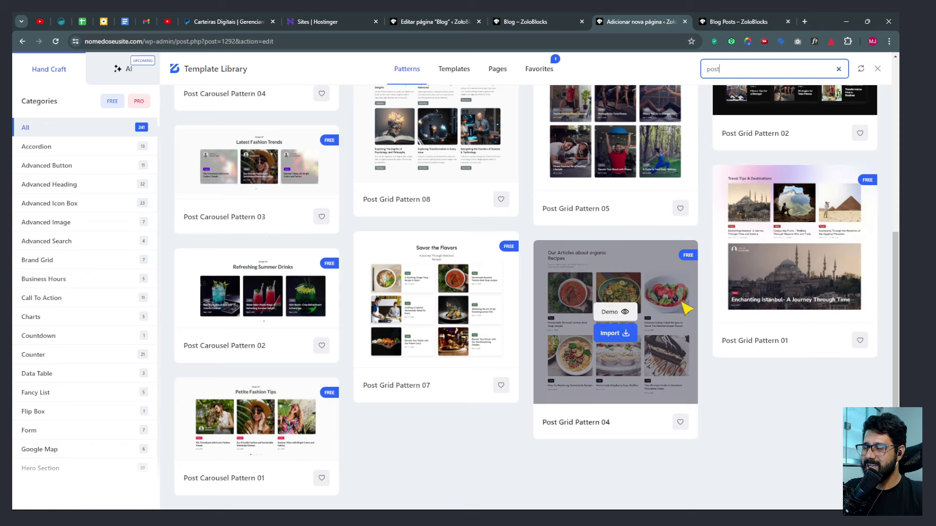
pyautogui.scroll(6, 687, 308)
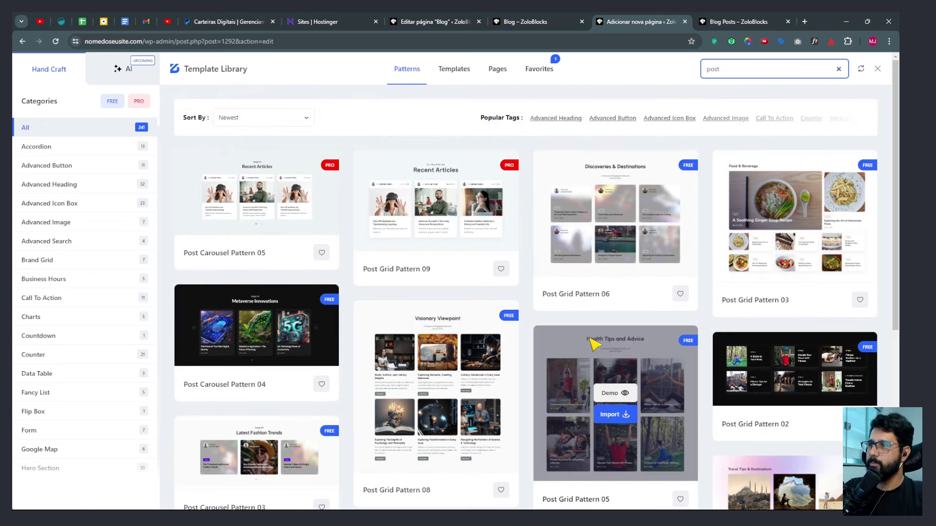
pyautogui.moveTo(789, 184)
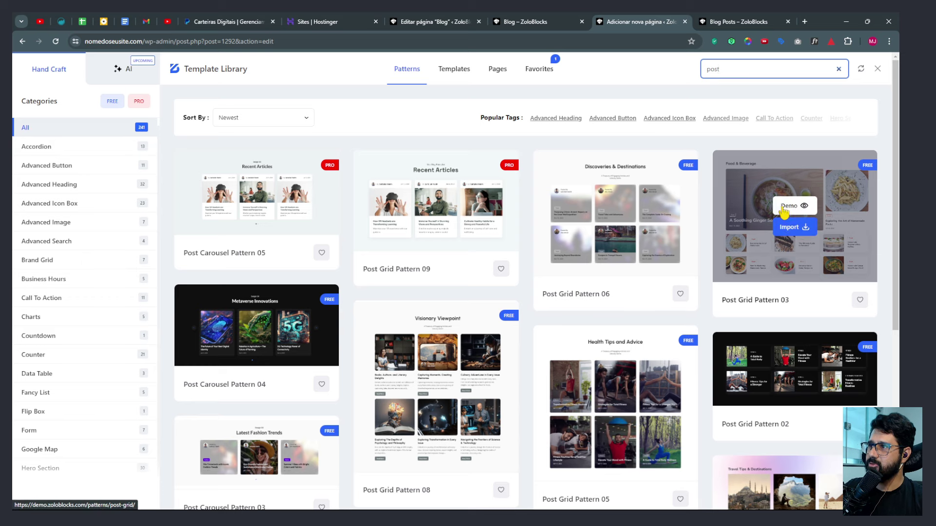
pyautogui.click(792, 228)
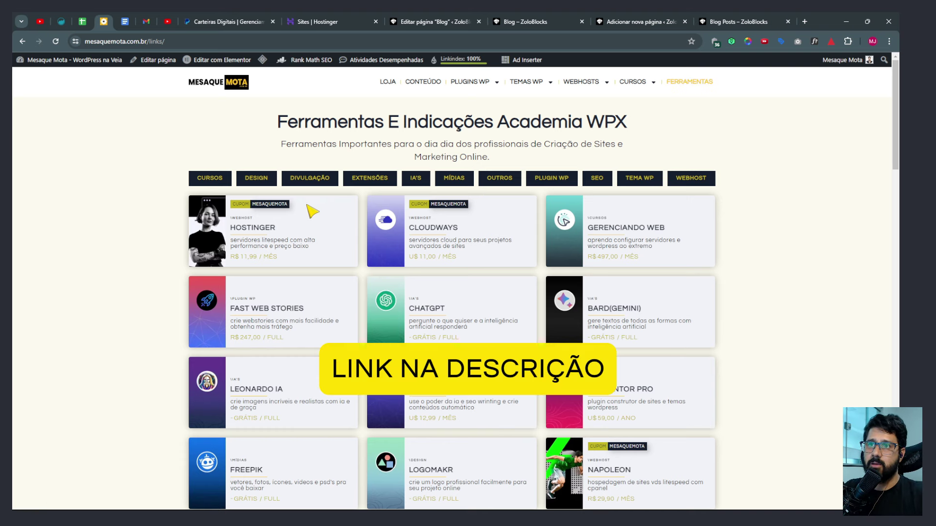
# Open the Hostinger recommendation link in an incognito window.
pyautogui.rightClick(251, 230)
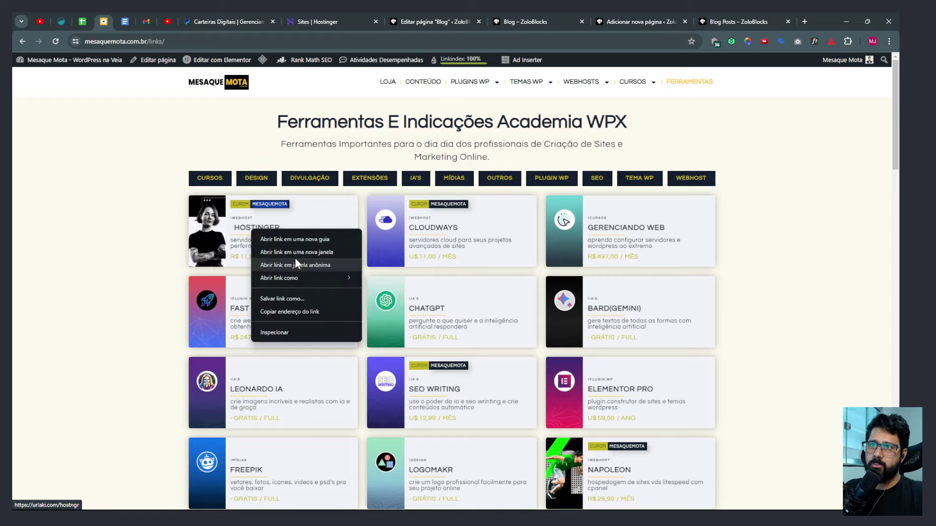
pyautogui.click(295, 263)
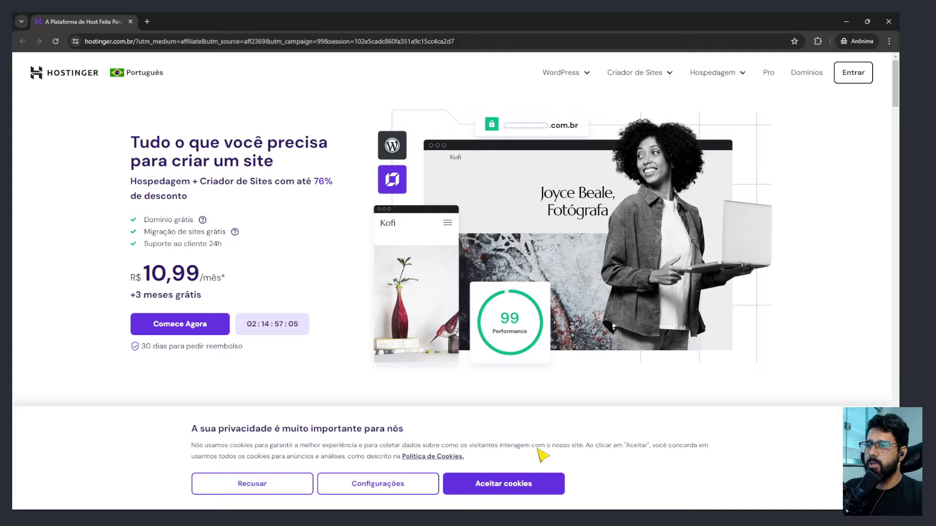
# Accept the cookie notice and choose the Premium hosting plan.
pyautogui.click(516, 488)
pyautogui.scroll(-8, 331, 310)
pyautogui.scroll(-10, 331, 310)
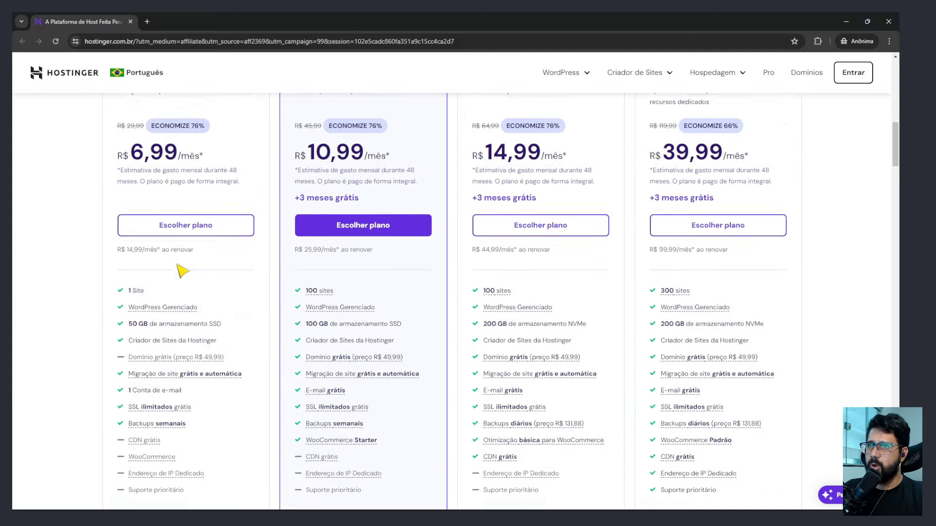
pyautogui.scroll(6, 412, 259)
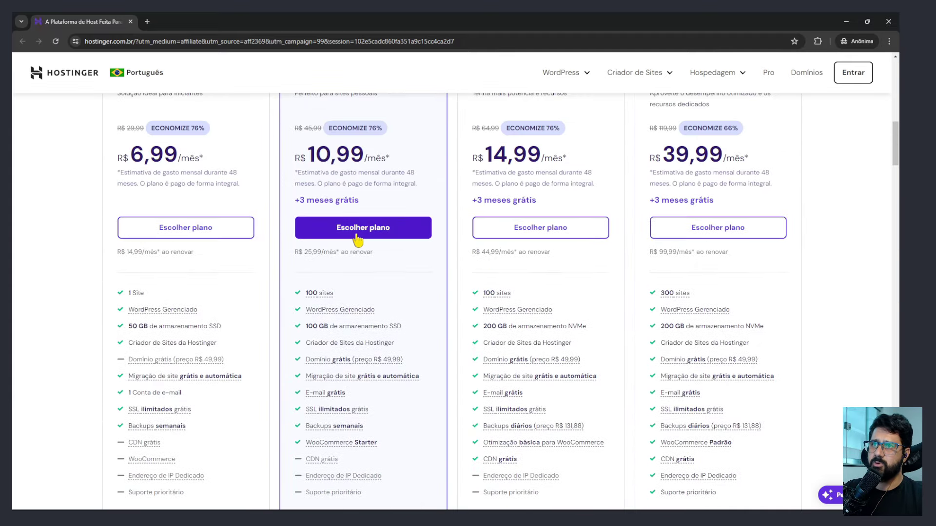
pyautogui.click(358, 239)
pyautogui.scroll(3, 689, 234)
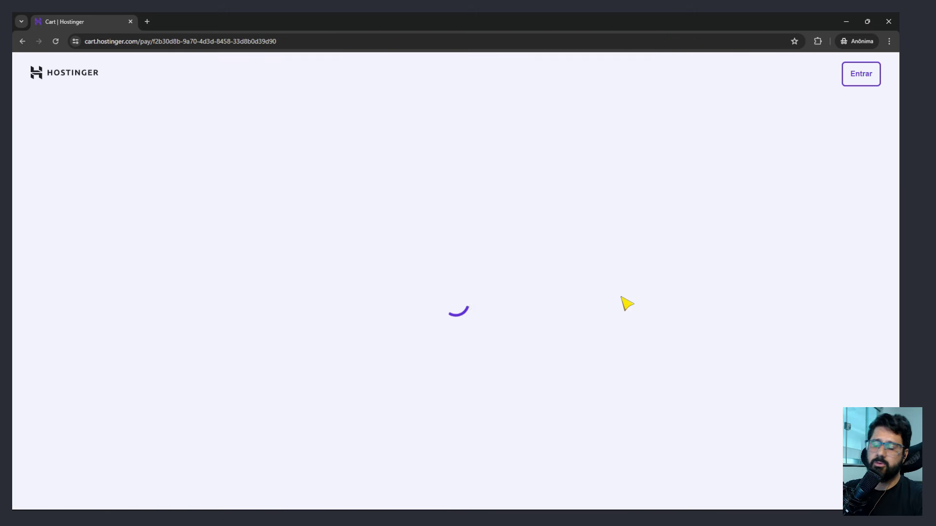
pyautogui.scroll(-15, 670, 325)
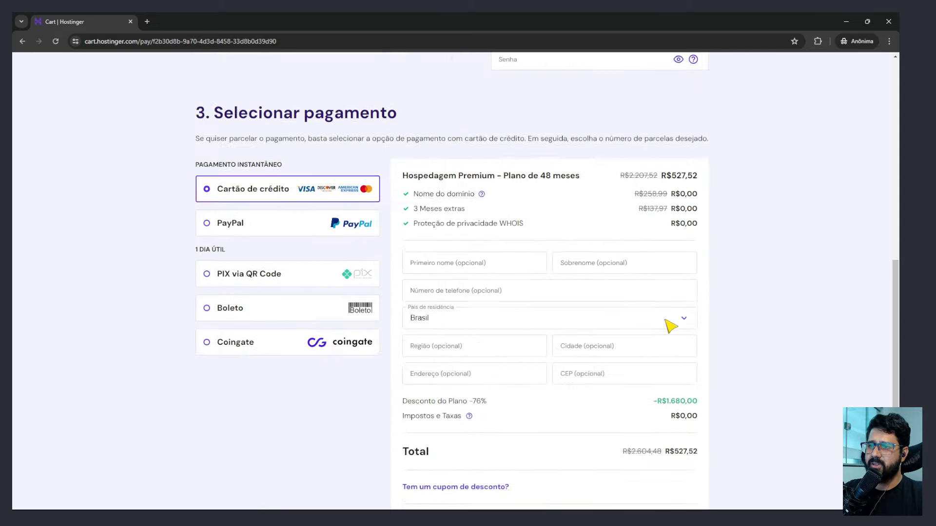
# Apply the discount coupon, switch billing to 12 MESES, and close the incognito window.
pyautogui.click(438, 334)
pyautogui.click(457, 361)
pyautogui.write('MESAQUEMOTA')
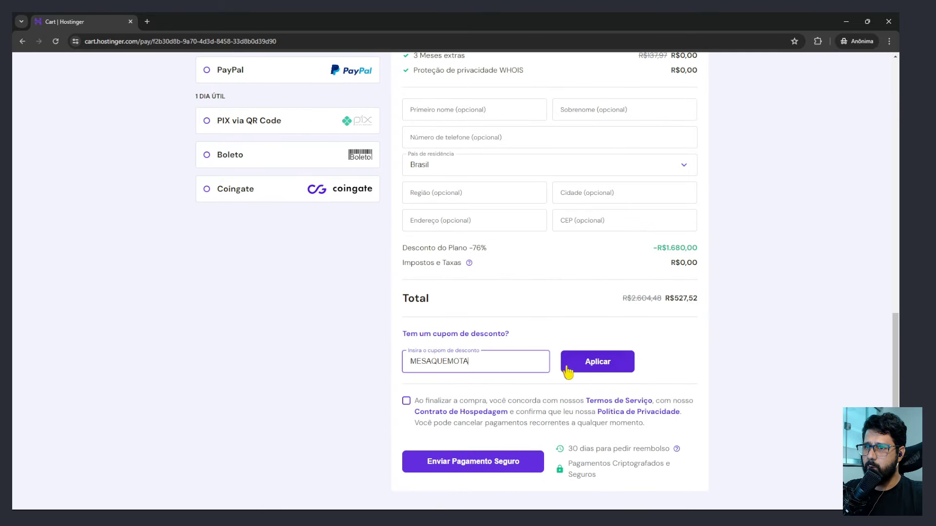
pyautogui.click(580, 365)
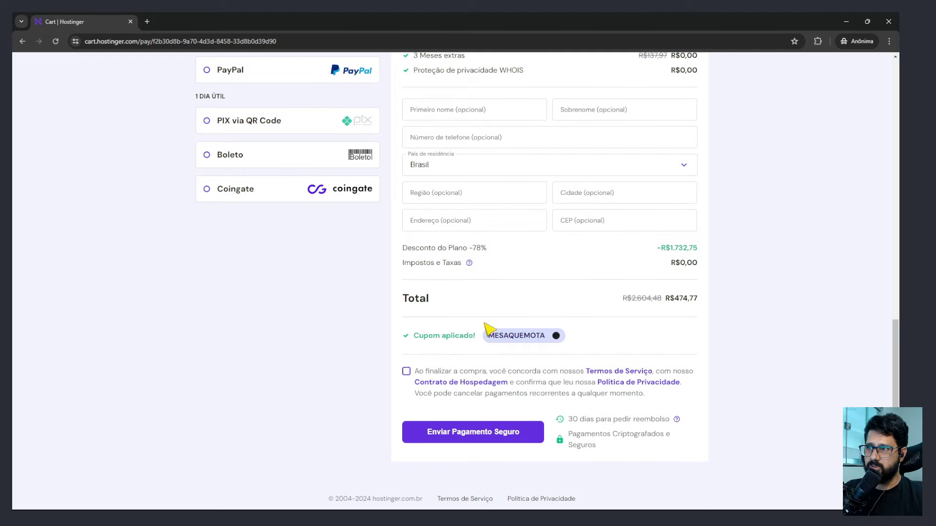
pyautogui.scroll(15, 501, 265)
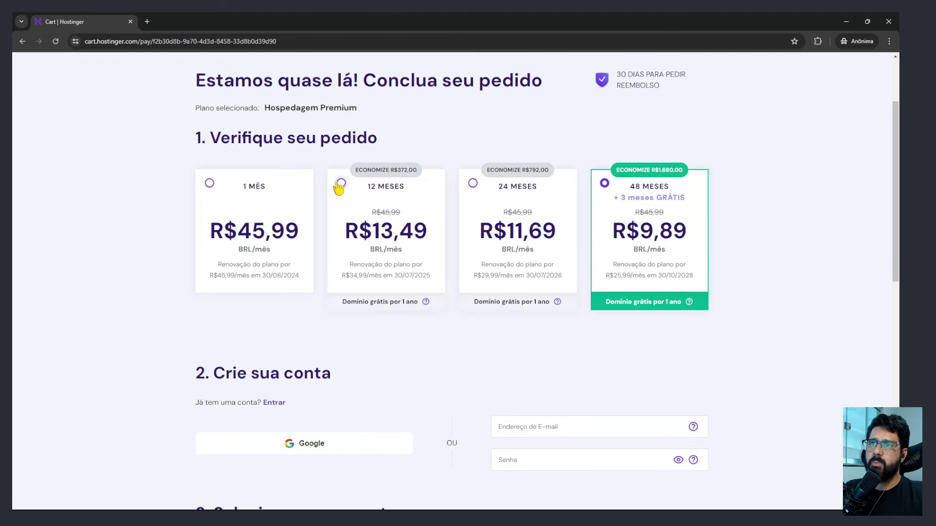
pyautogui.click(341, 184)
pyautogui.click(889, 19)
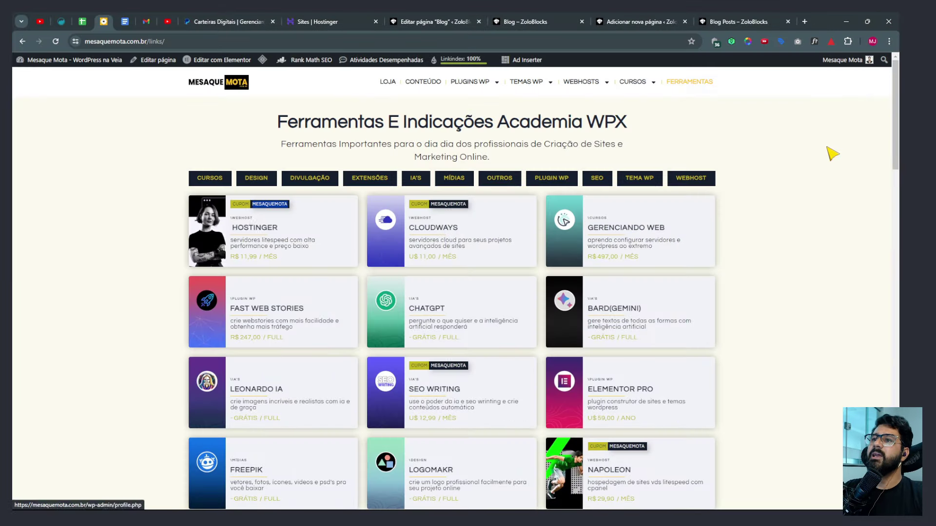
# Return to the Blog Posts page editor and scroll down to the Food & Beverage grid.
pyautogui.click(732, 21)
pyautogui.click(622, 23)
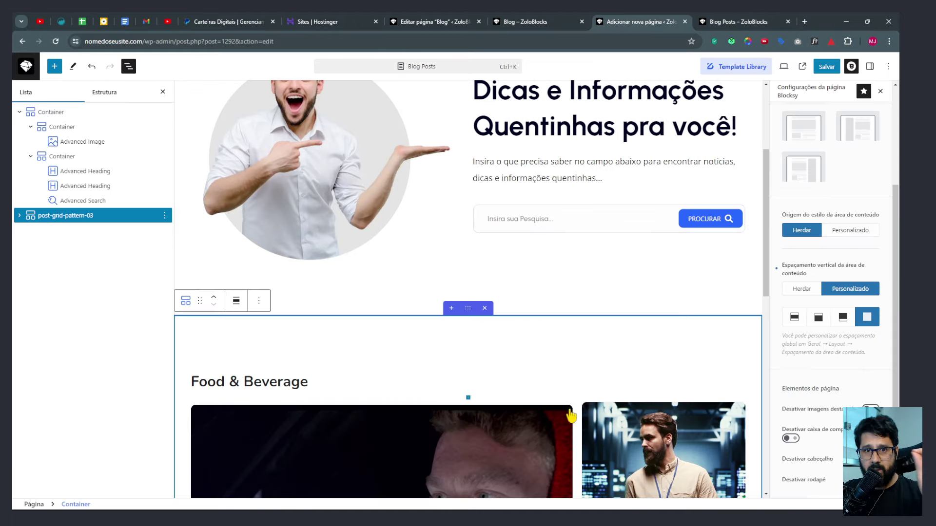
pyautogui.scroll(-3, 560, 432)
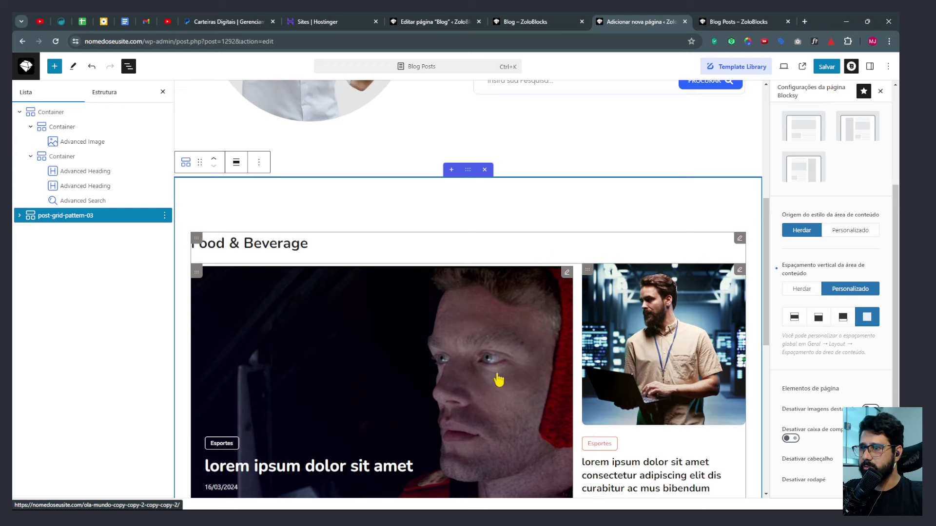
pyautogui.scroll(-5, 499, 380)
pyautogui.scroll(6, 501, 355)
pyautogui.scroll(-2, 486, 328)
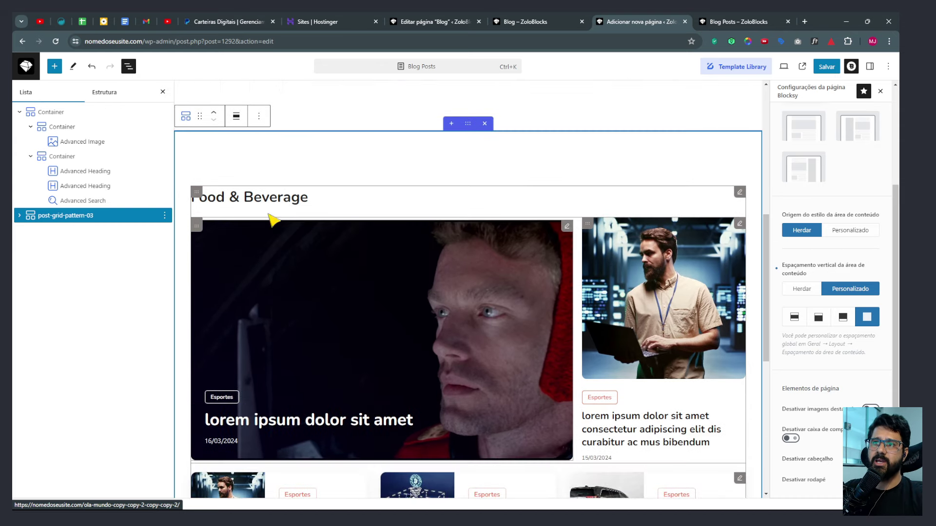
# Select the Food & Beverage heading, then the whole post-grid-pattern-03 section.
pyautogui.click(271, 197)
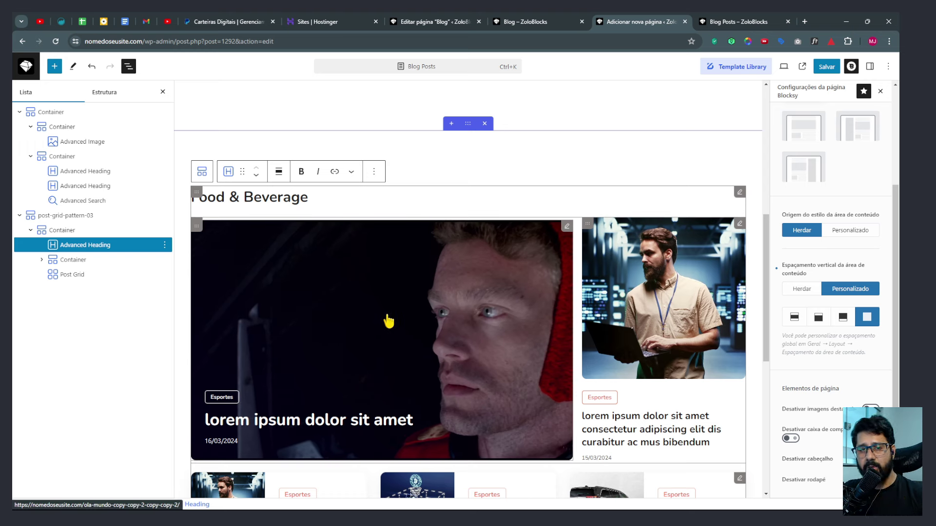
pyautogui.scroll(-1, 564, 329)
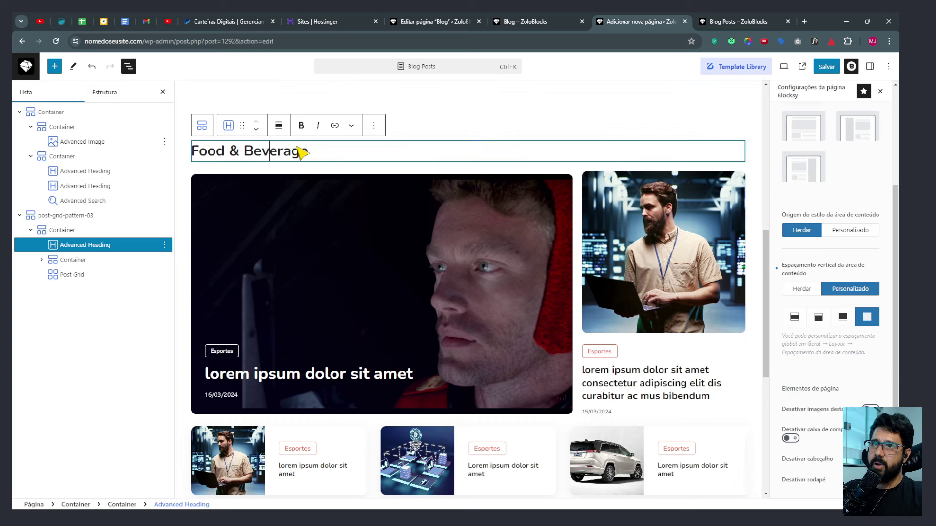
pyautogui.scroll(2, 466, 220)
pyautogui.click(468, 170)
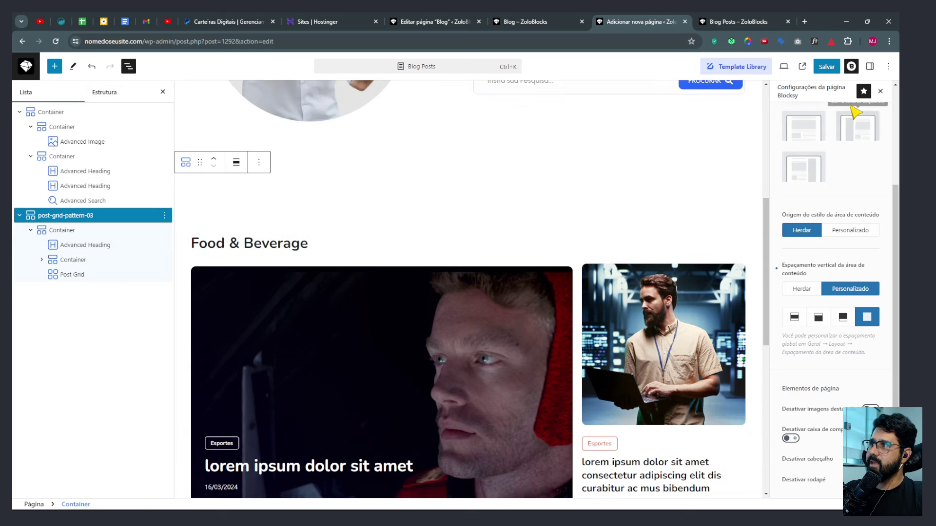
pyautogui.scroll(3, 850, 146)
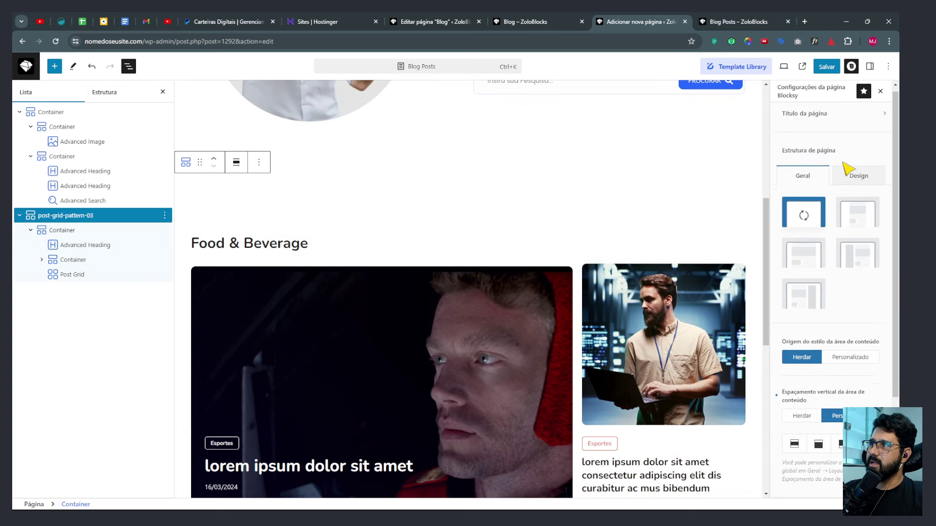
# Review the container's Style, Extra and Basic settings, then select the live Informações Quentinhas heading.
pyautogui.click(869, 67)
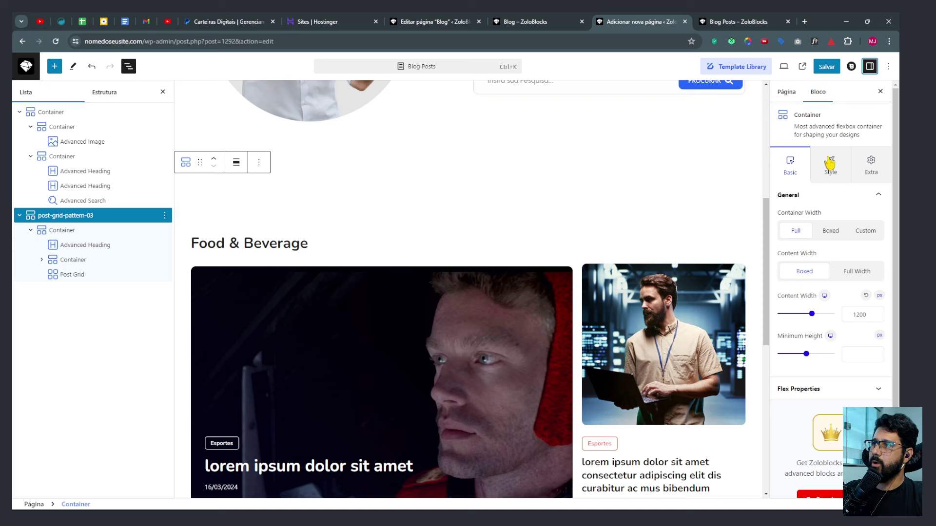
pyautogui.click(824, 173)
pyautogui.click(872, 166)
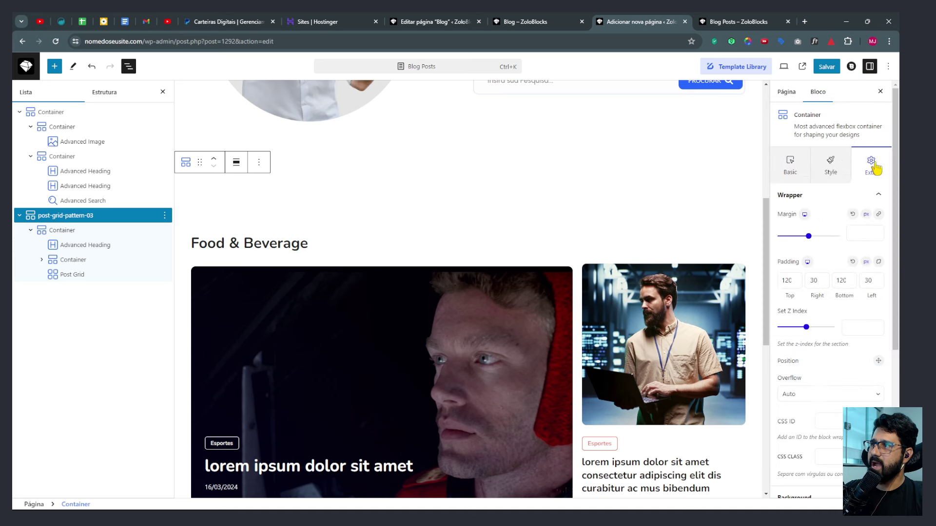
pyautogui.click(791, 162)
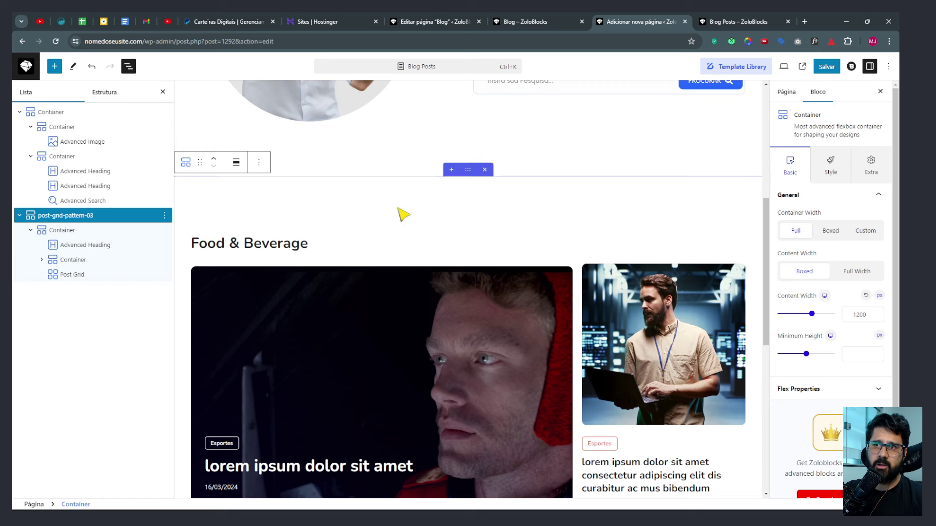
pyautogui.click(542, 19)
pyautogui.moveTo(317, 132); pyautogui.dragTo(619, 137)
pyautogui.hotkey('ctrl', 'c')
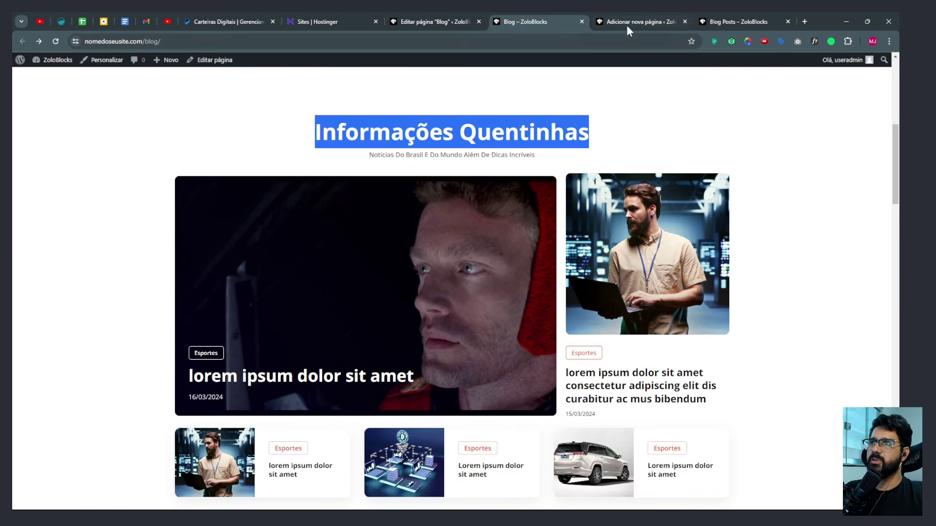
# Replace the Food & Beverage heading with 'Informações Quentinhas' and enable its sub-heading.
pyautogui.click(628, 24)
pyautogui.click(235, 243)
pyautogui.hotkey('ctrl', 'a')
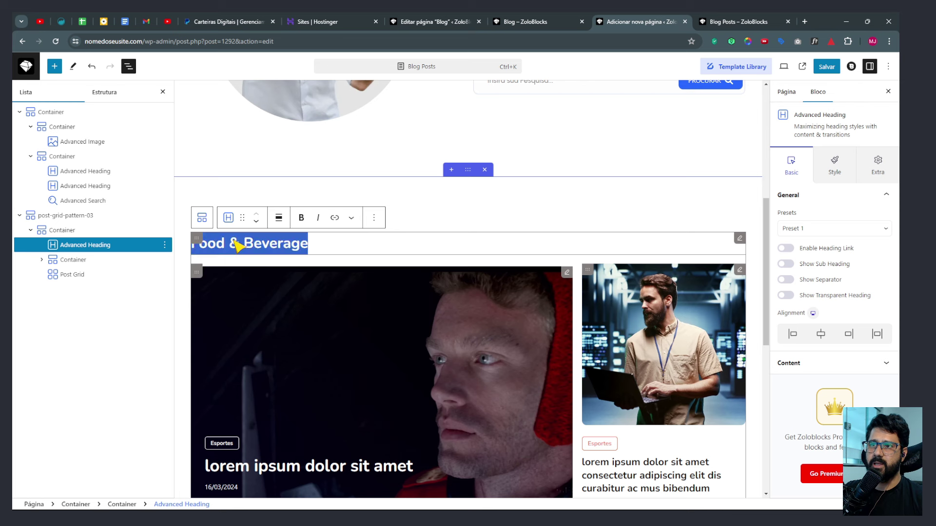
pyautogui.hotkey('ctrl', 'v')
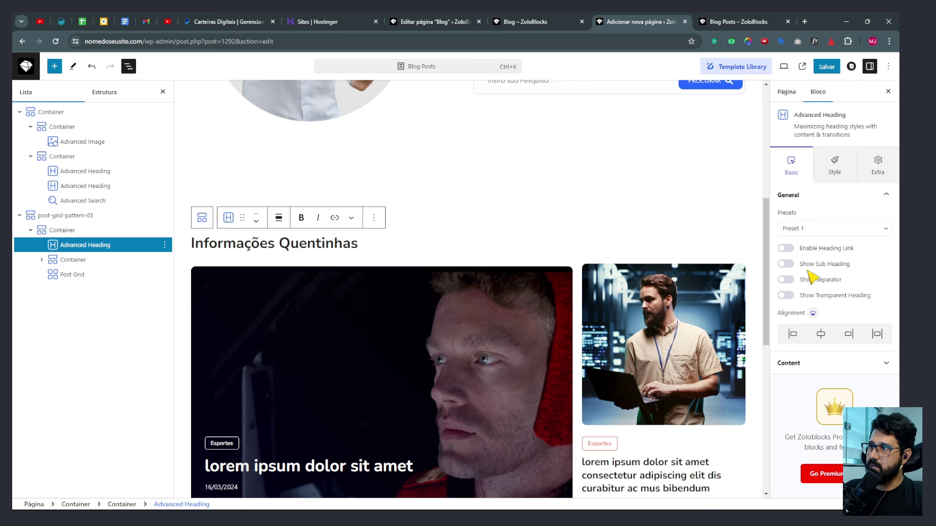
pyautogui.click(785, 264)
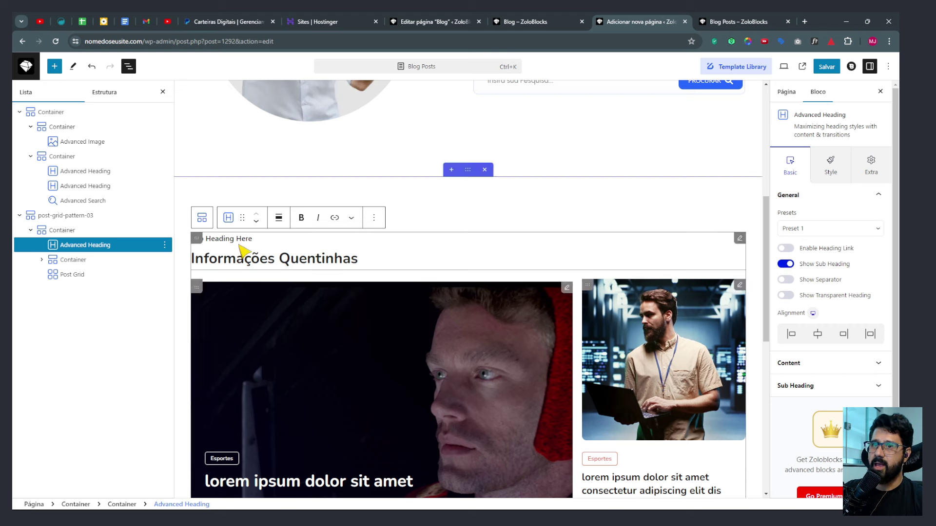
pyautogui.click(712, 21)
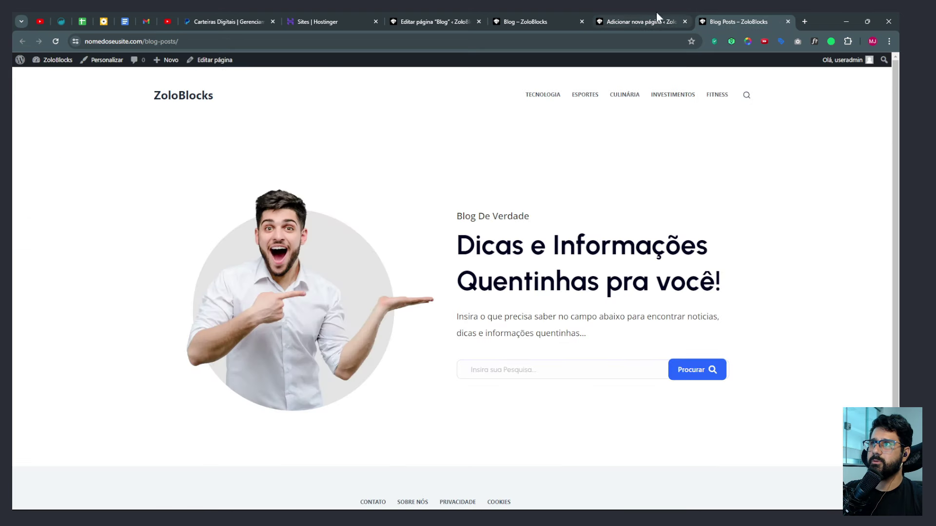
pyautogui.click(531, 21)
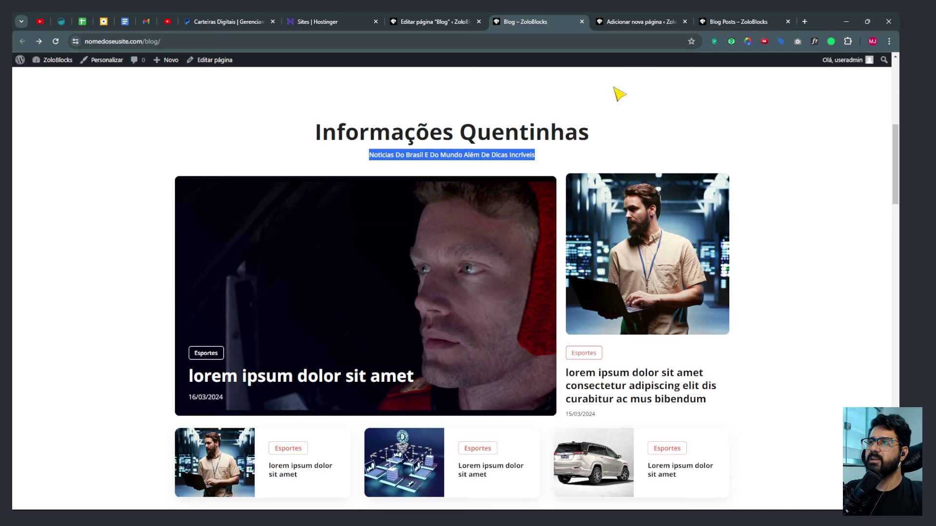
pyautogui.click(643, 20)
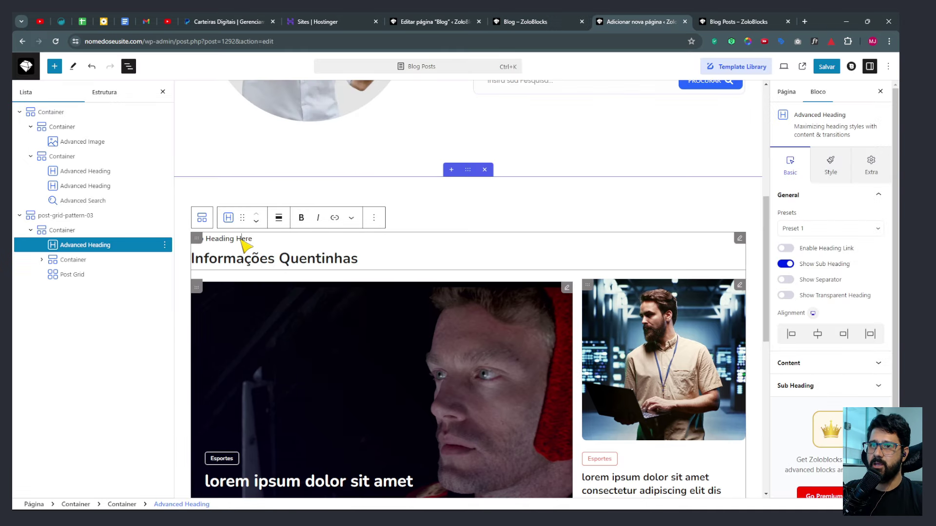
# Make the sub-heading a P paragraph reading 'Notícias Do Brasil E Do Mundo Além De Dicas Incríveis', placed below.
pyautogui.click(798, 387)
pyautogui.click(799, 310)
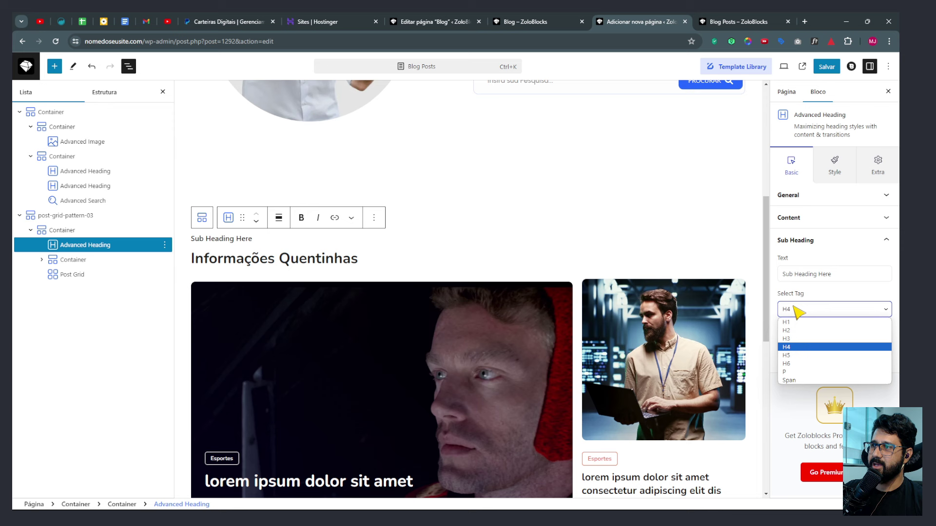
pyautogui.click(797, 372)
pyautogui.click(832, 274)
pyautogui.moveTo(832, 274); pyautogui.dragTo(755, 271)
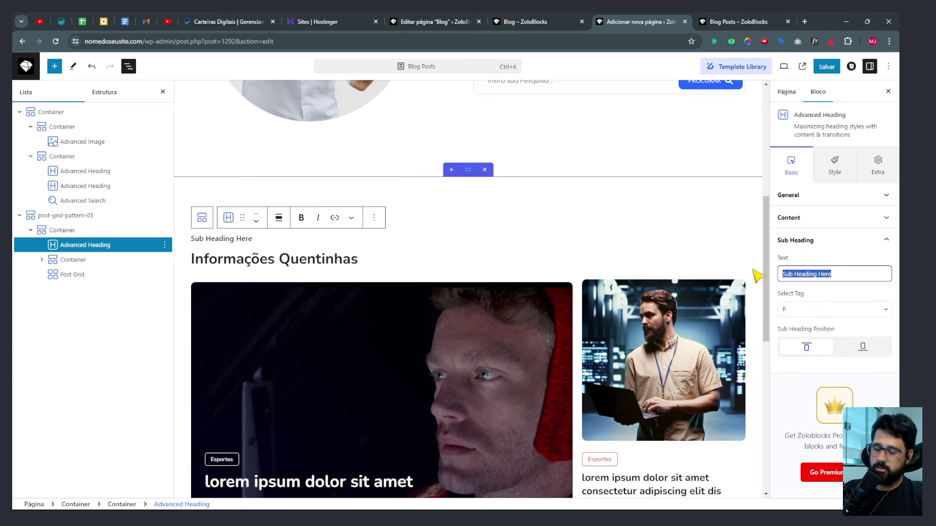
pyautogui.write('Notícias Do Brasil E Do Mundo Além De Dicas Incríveis')
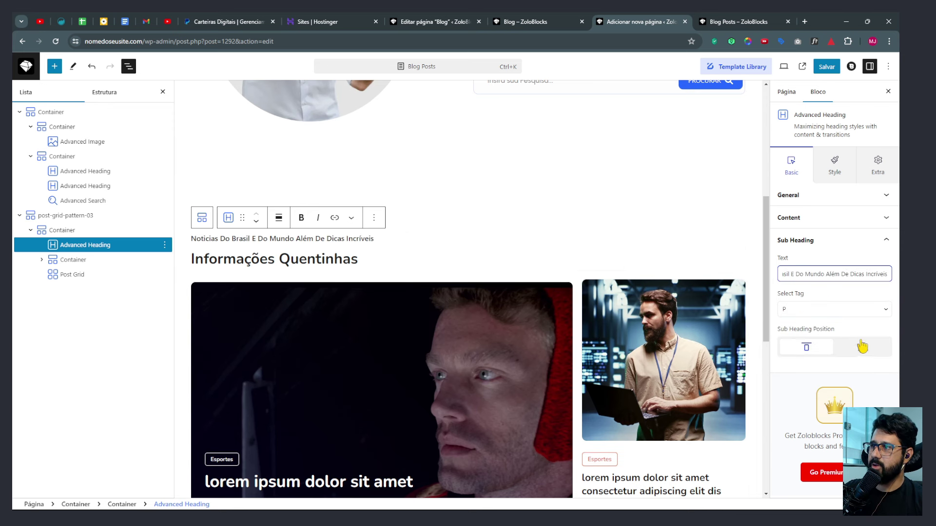
pyautogui.click(862, 347)
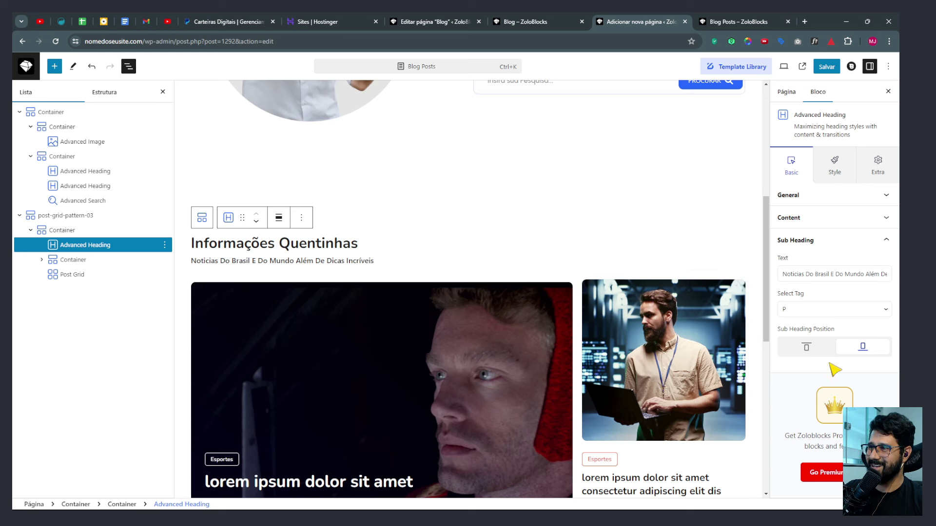
# Centre-align the heading and sub-heading in the General settings.
pyautogui.click(814, 195)
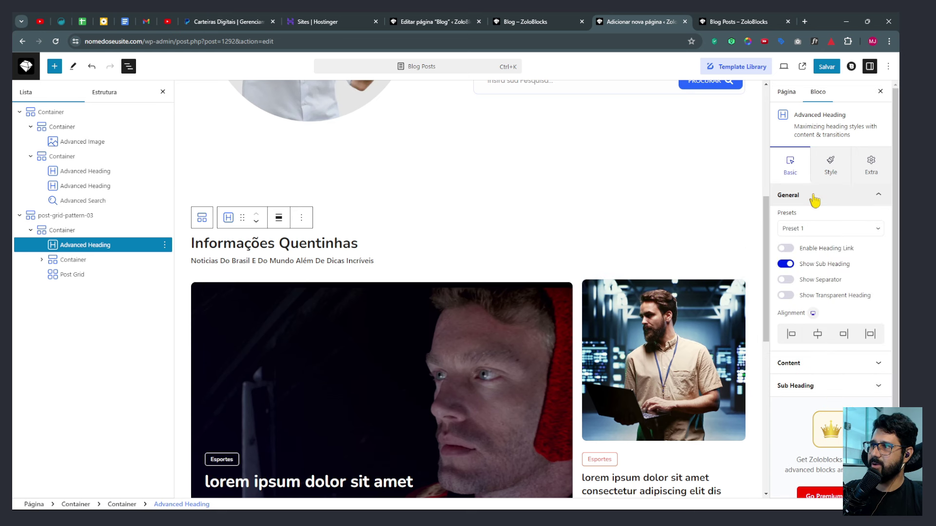
pyautogui.click(817, 334)
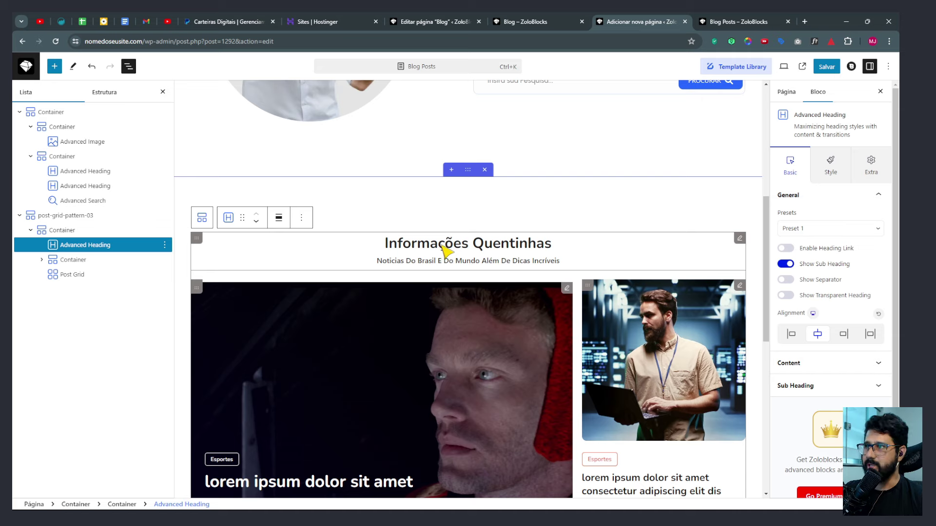
pyautogui.scroll(-7, 522, 273)
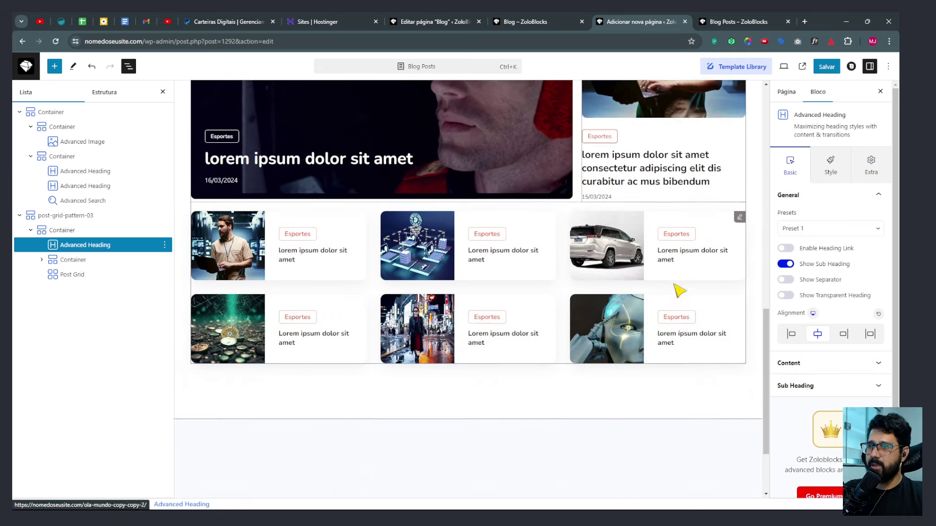
pyautogui.scroll(-2, 536, 293)
pyautogui.scroll(8, 485, 302)
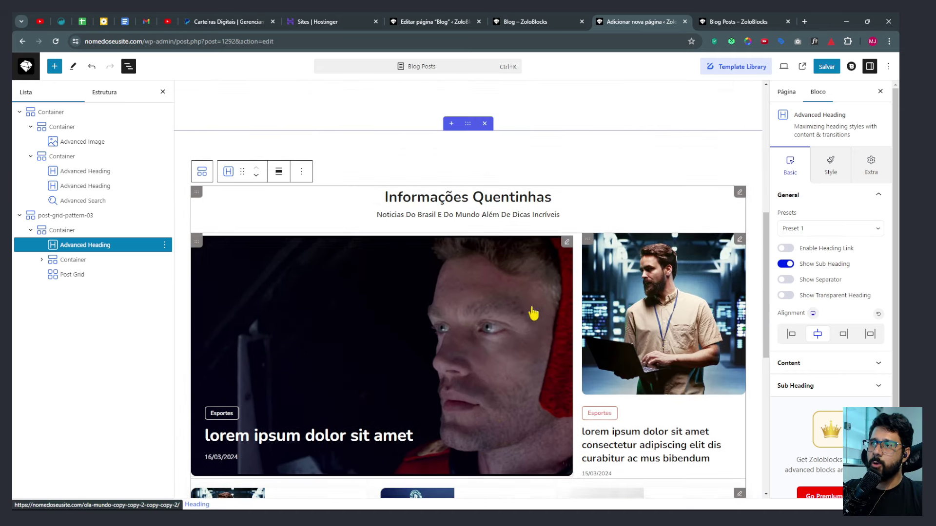
pyautogui.scroll(-2, 438, 268)
# Remove the Recipes category filter from the featured post grid's query.
pyautogui.click(571, 161)
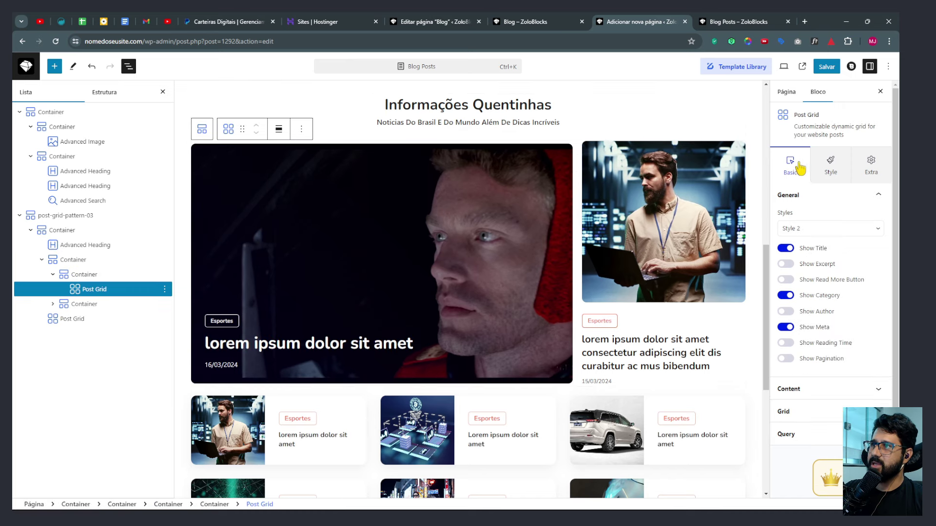
pyautogui.scroll(-2, 816, 297)
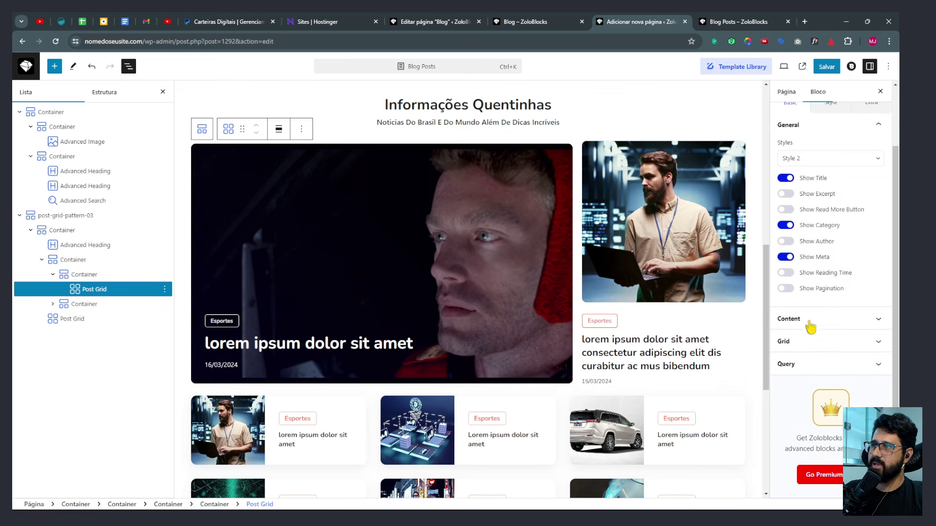
pyautogui.click(809, 323)
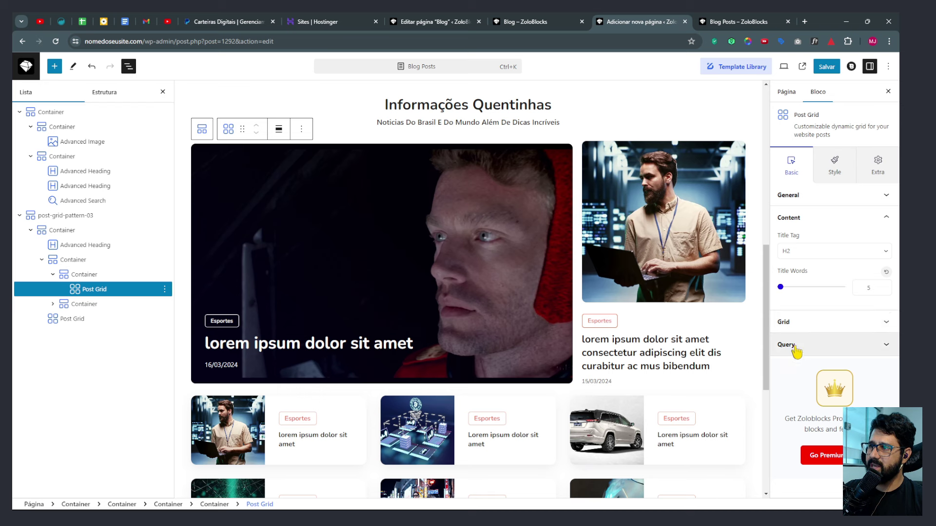
pyautogui.click(800, 345)
pyautogui.scroll(-3, 811, 257)
pyautogui.scroll(3, 827, 263)
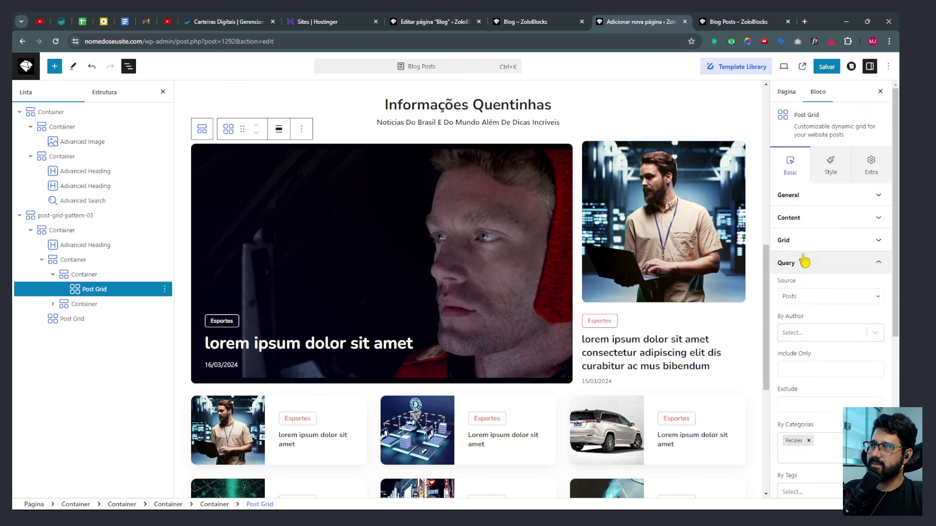
pyautogui.scroll(-2, 809, 312)
pyautogui.scroll(-1, 809, 317)
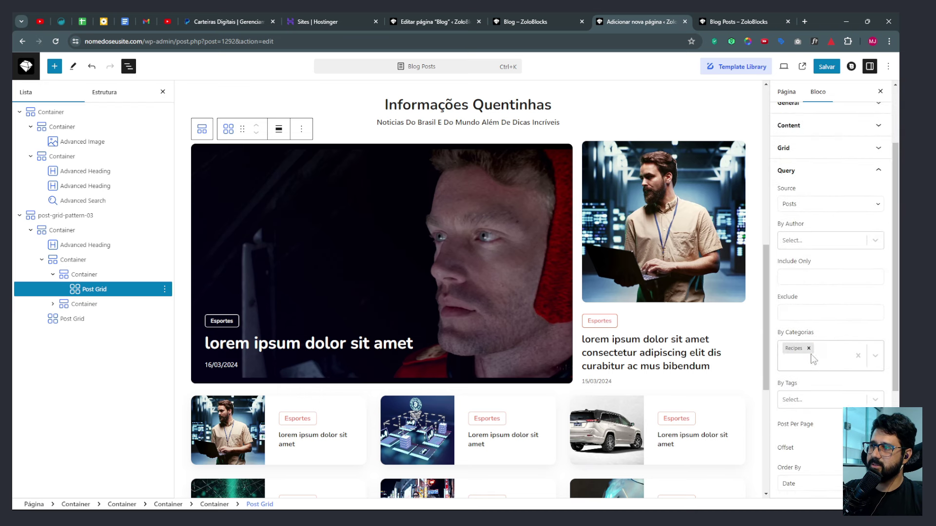
pyautogui.click(808, 348)
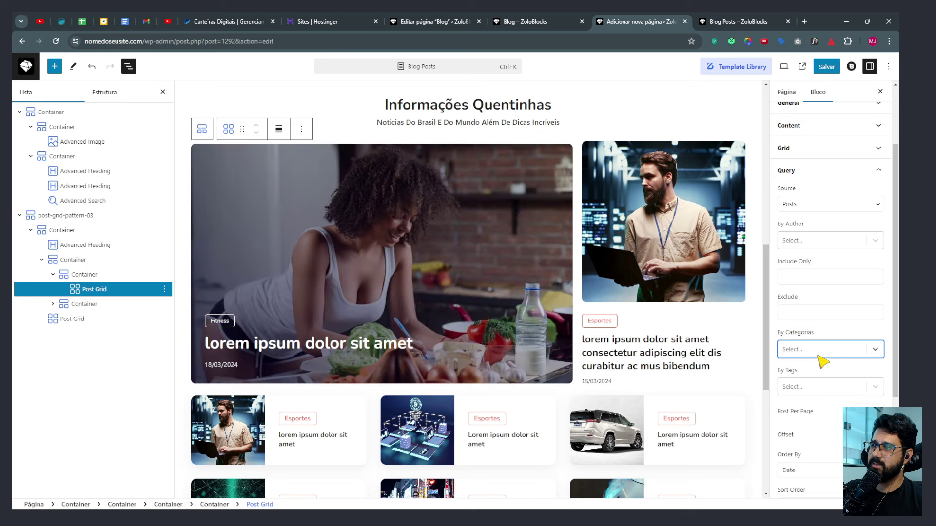
pyautogui.scroll(-3, 811, 351)
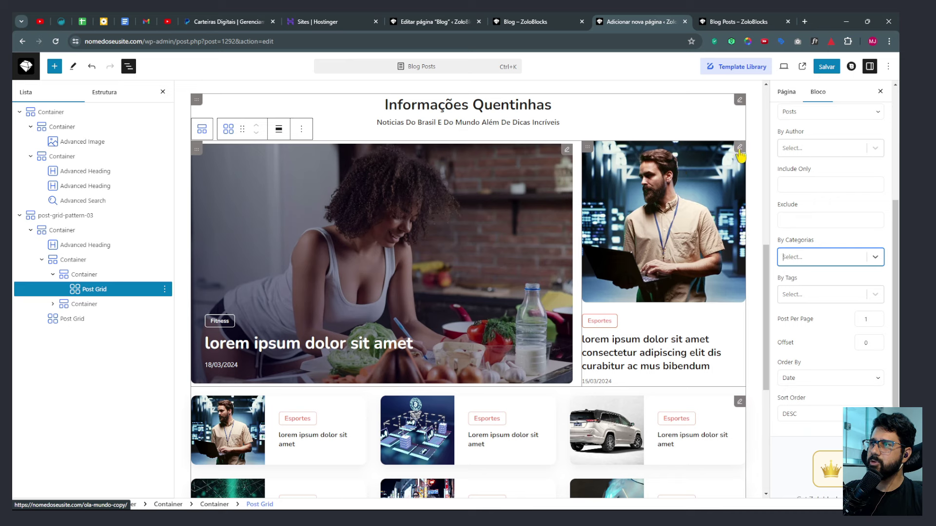
# Remove the Recipes category filter from the side post grid's query.
pyautogui.click(741, 150)
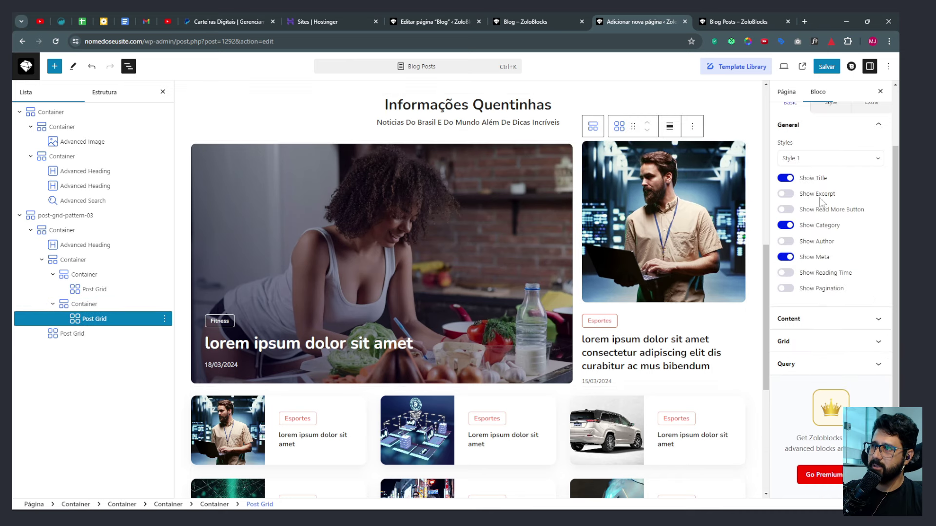
pyautogui.click(793, 366)
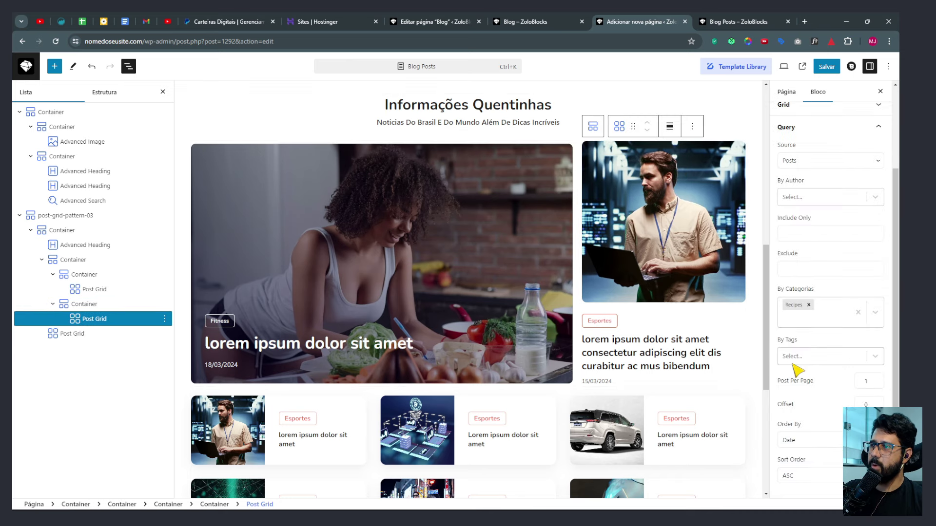
pyautogui.click(808, 305)
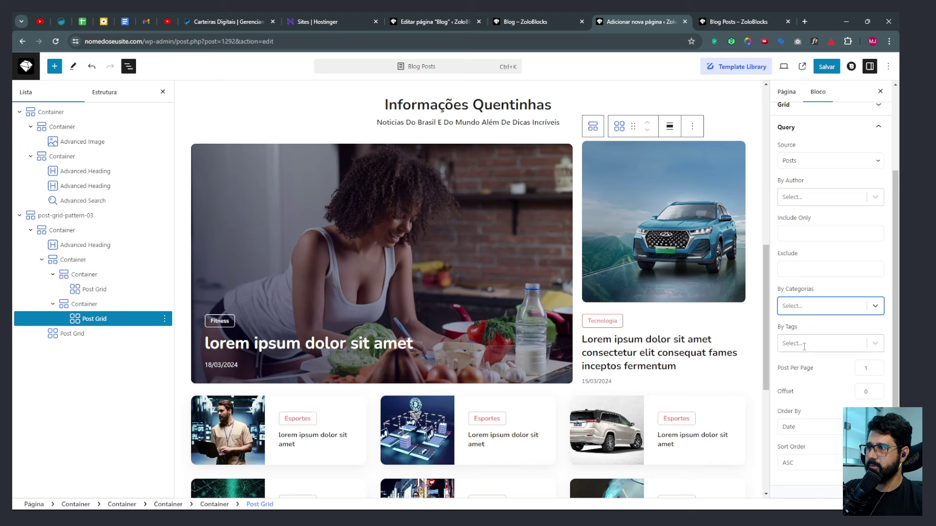
pyautogui.scroll(-1, 838, 370)
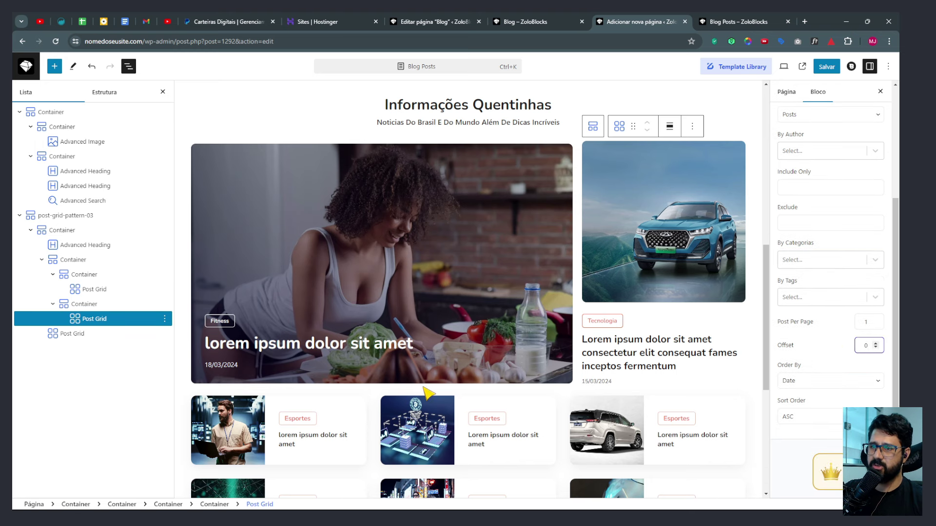
pyautogui.scroll(-2, 428, 392)
pyautogui.click(662, 341)
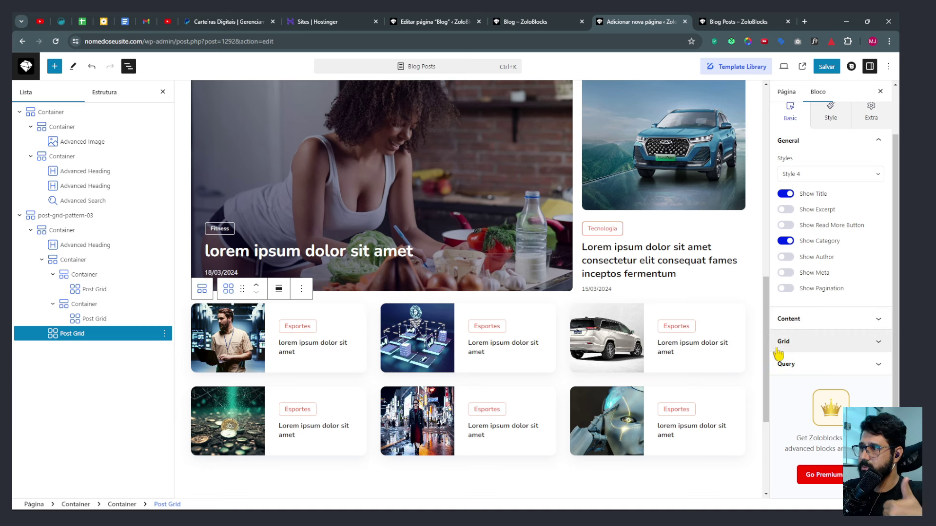
# Remove the Recipes category filter from the lower post grid's query.
pyautogui.click(800, 366)
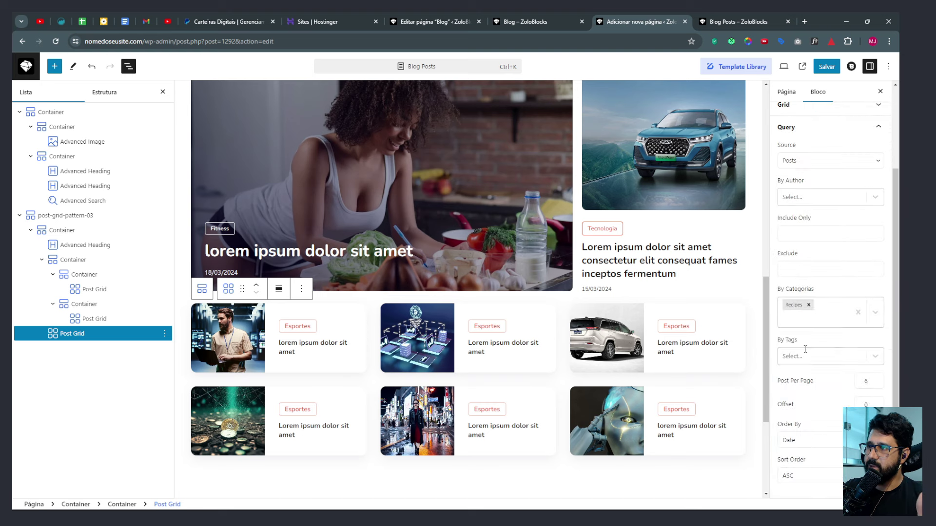
pyautogui.click(808, 305)
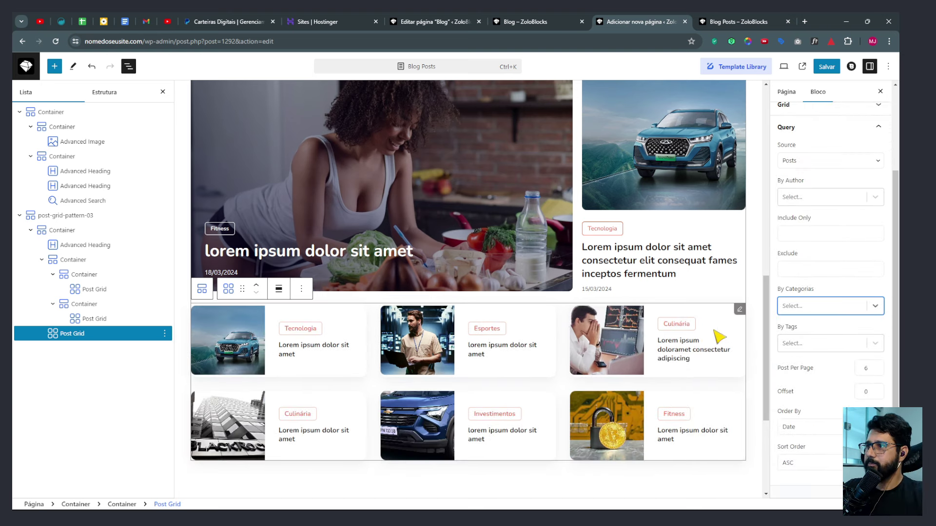
pyautogui.scroll(2, 658, 316)
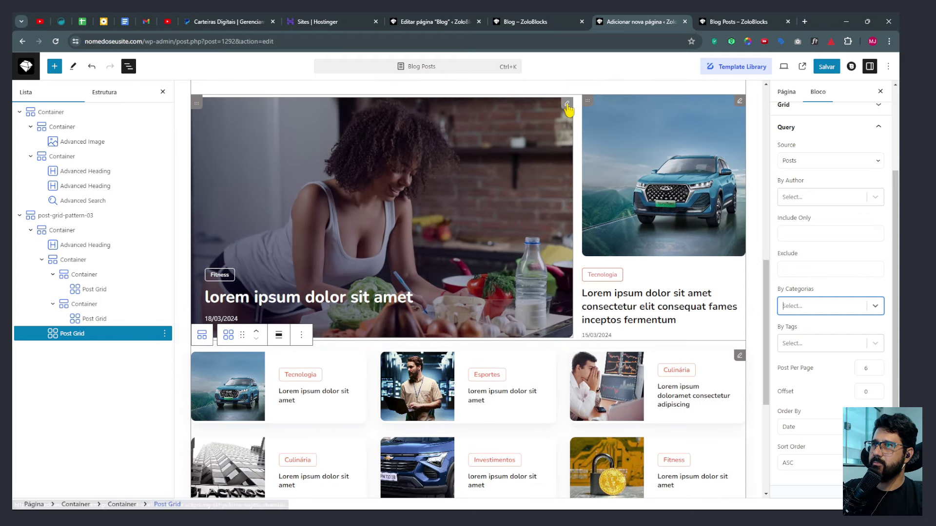
# Check the featured and side grids, set the lower grid's Offset to 2, and save.
pyautogui.click(561, 127)
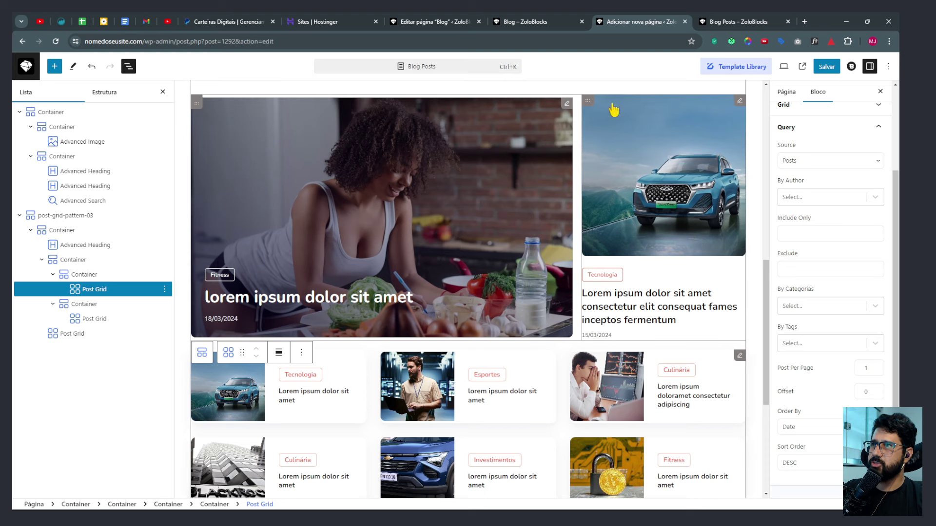
pyautogui.click(738, 107)
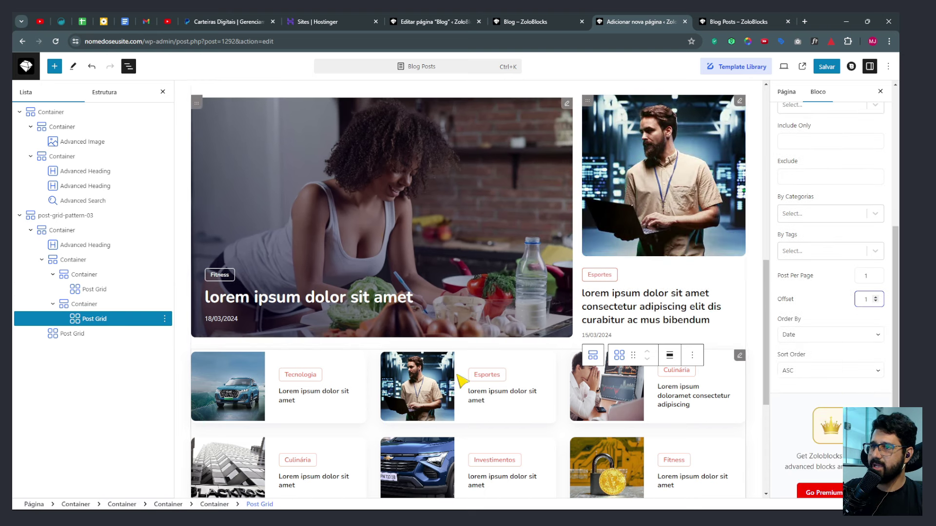
pyautogui.click(741, 359)
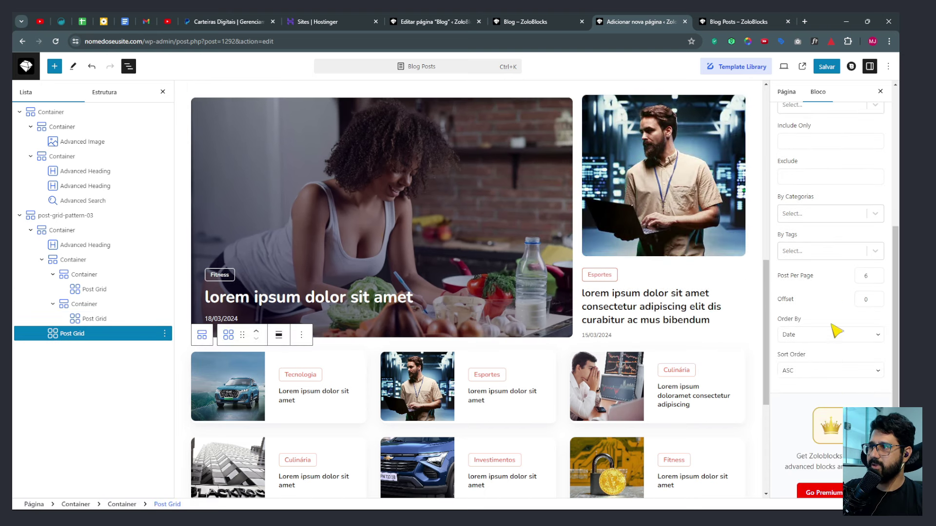
pyautogui.write('2')
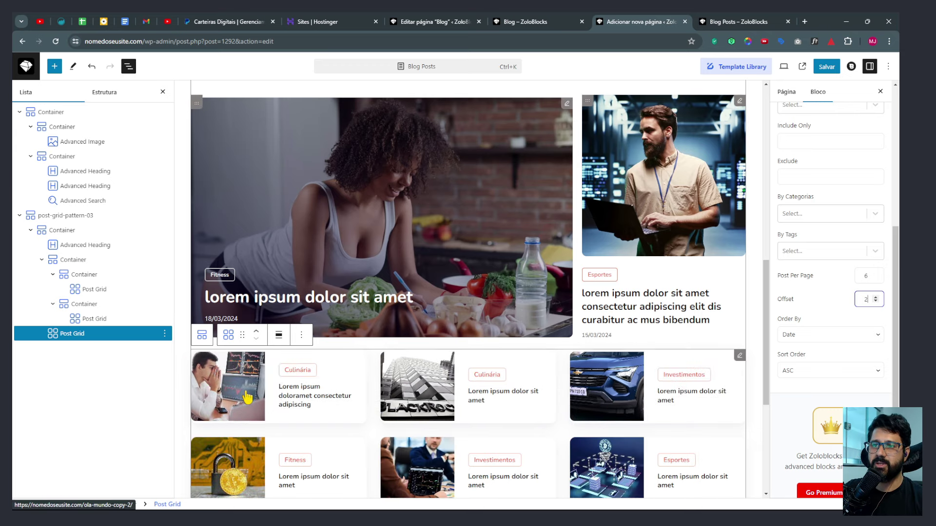
pyautogui.scroll(-3, 564, 345)
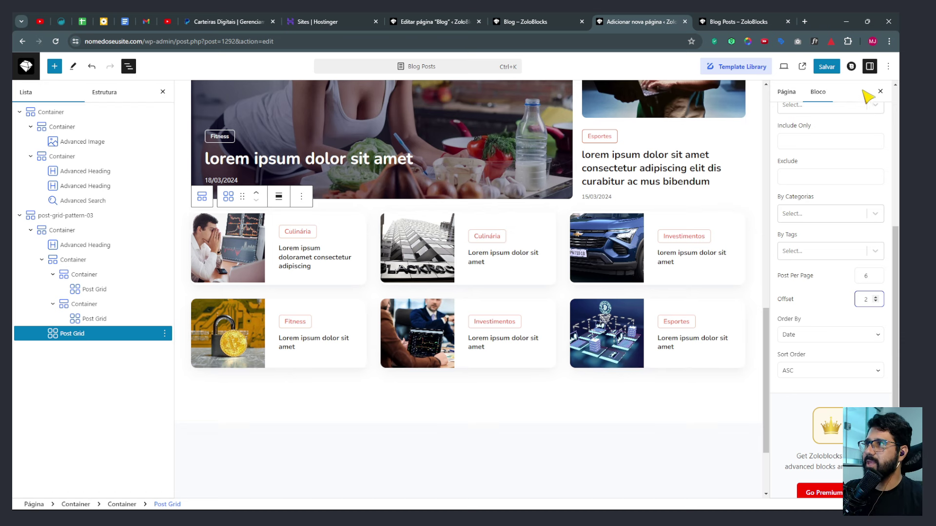
pyautogui.click(827, 66)
# Scroll through the live Blog Posts page to check the updated grids.
pyautogui.click(746, 23)
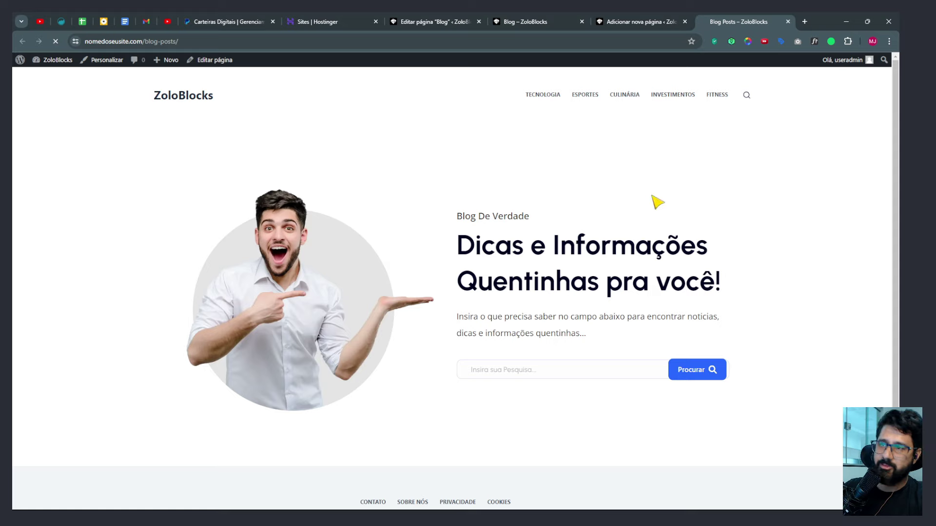
pyautogui.scroll(-8, 497, 302)
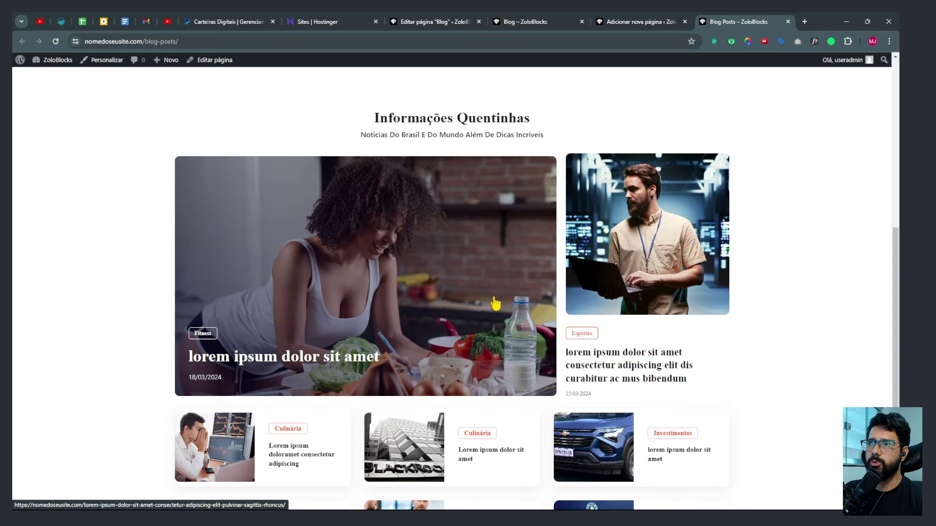
pyautogui.scroll(-5, 495, 303)
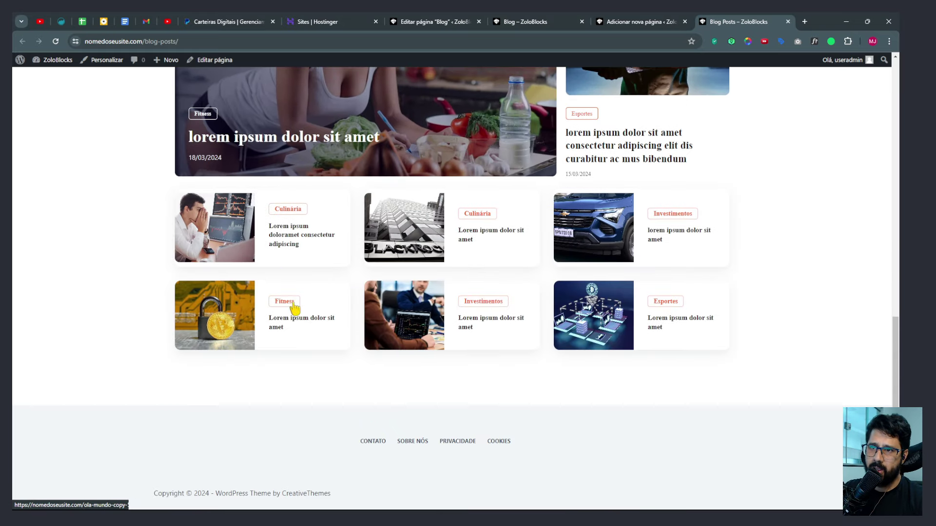
pyautogui.scroll(7, 294, 302)
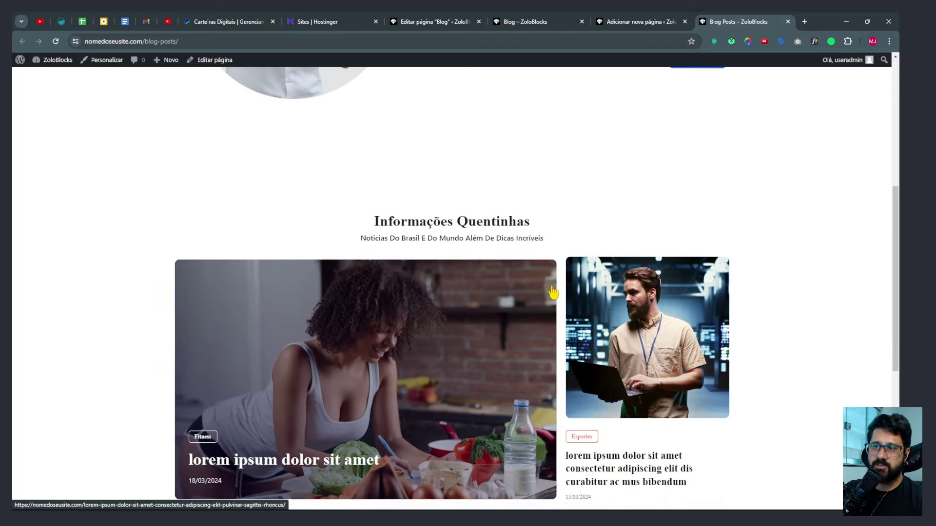
pyautogui.scroll(6, 592, 303)
pyautogui.scroll(-5, 593, 362)
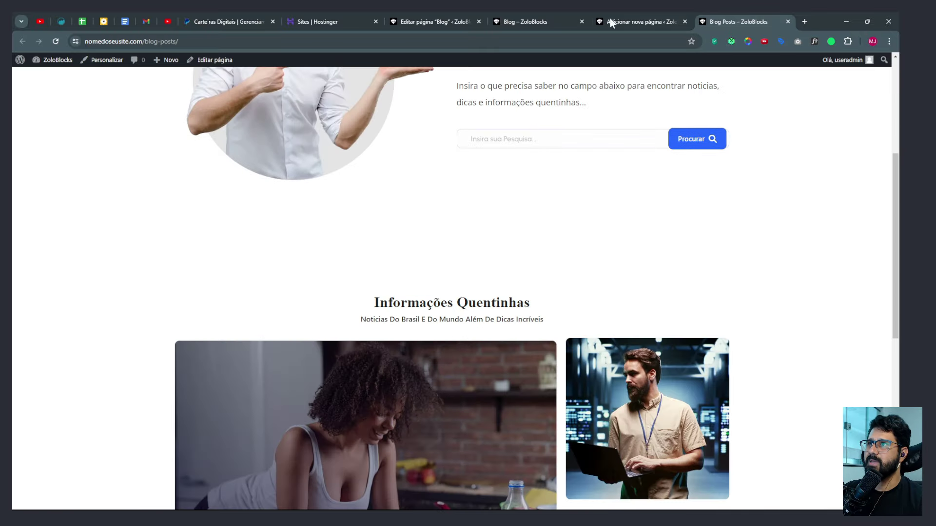
# Look over the original Blog page's Investimentos section and select its heading.
pyautogui.click(638, 21)
pyautogui.click(524, 21)
pyautogui.scroll(-6, 395, 314)
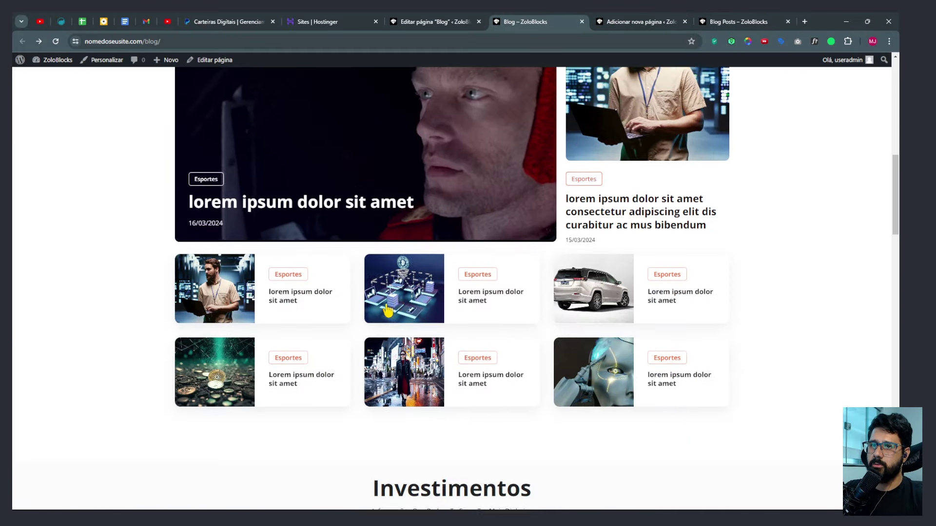
pyautogui.scroll(-3, 395, 313)
pyautogui.moveTo(373, 204); pyautogui.dragTo(543, 229)
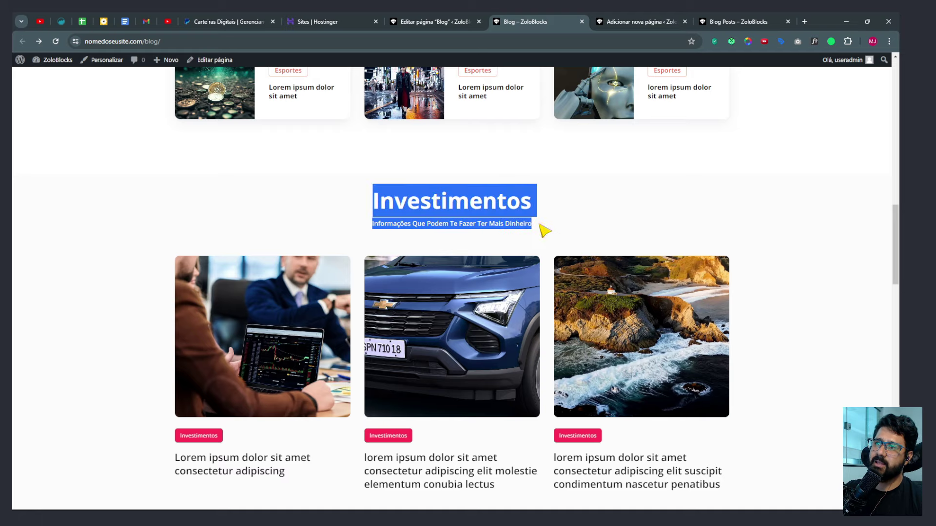
pyautogui.click(614, 16)
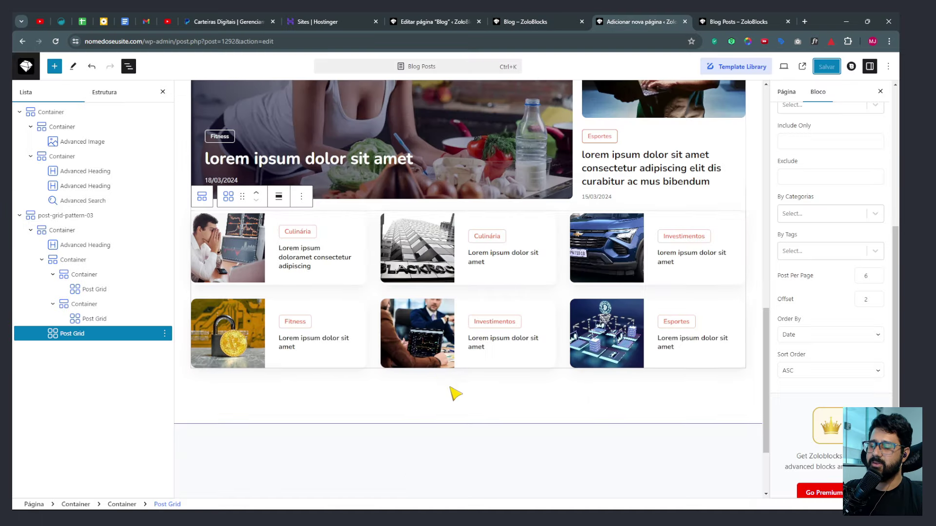
# Add an empty block below the post grid.
pyautogui.scroll(5, 470, 393)
pyautogui.scroll(-5, 487, 413)
pyautogui.scroll(-1, 487, 414)
pyautogui.click(508, 401)
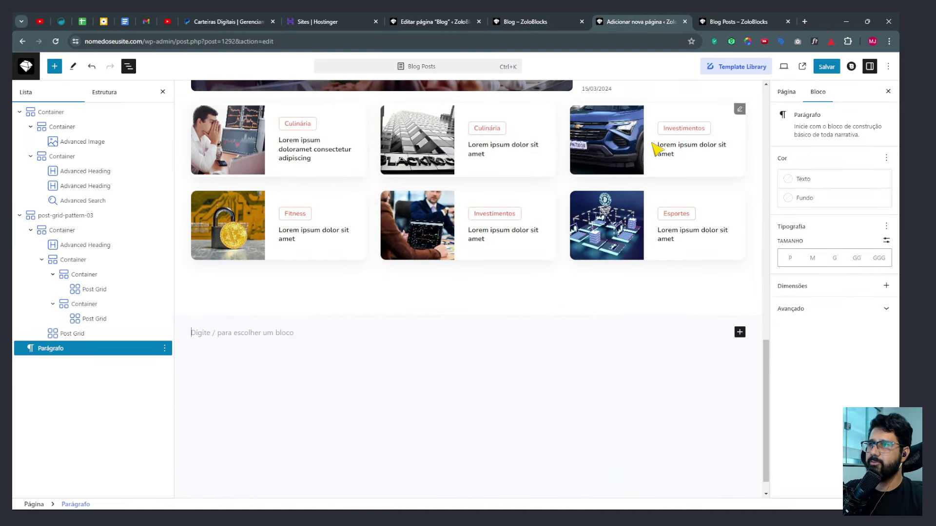
# Search the Template Library for 'car' and import Post Carousel Pattern 01.
pyautogui.click(741, 67)
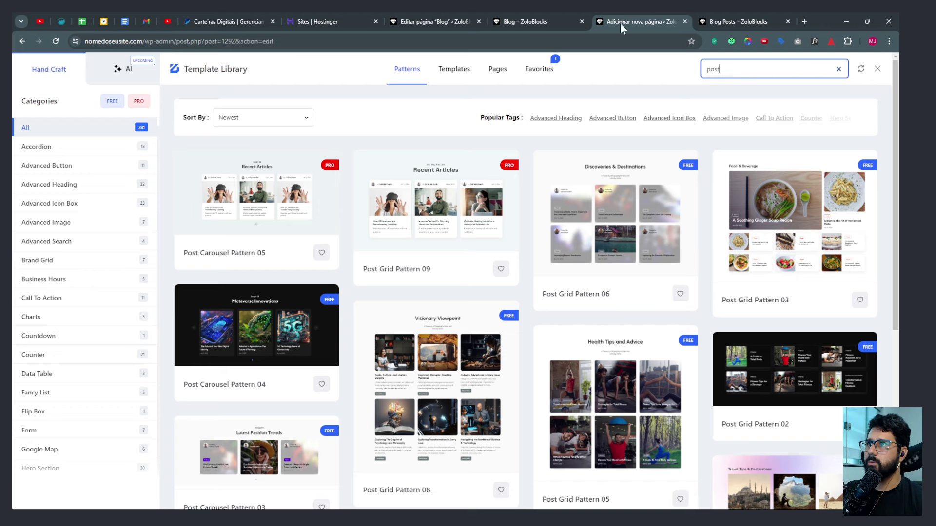
pyautogui.moveTo(599, 183)
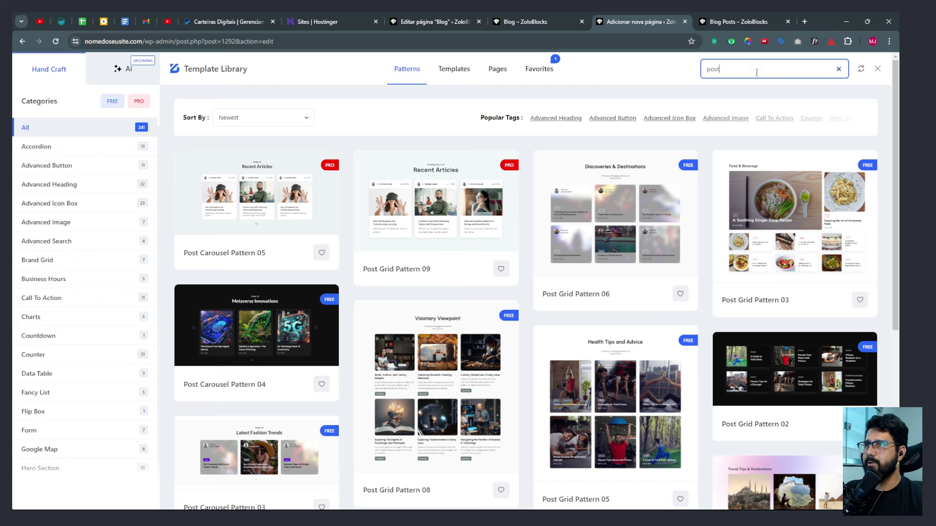
pyautogui.write('cri')
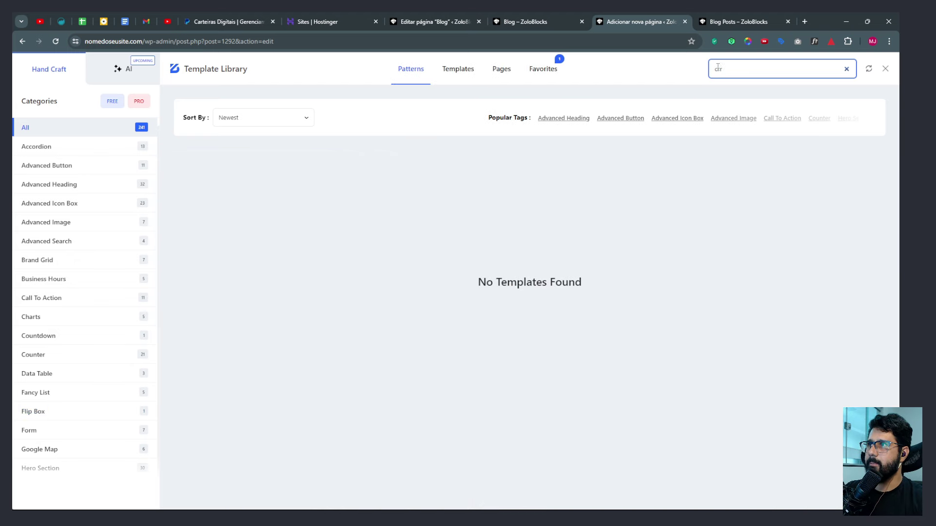
pyautogui.press('BackSpace')
pyautogui.write('ar')
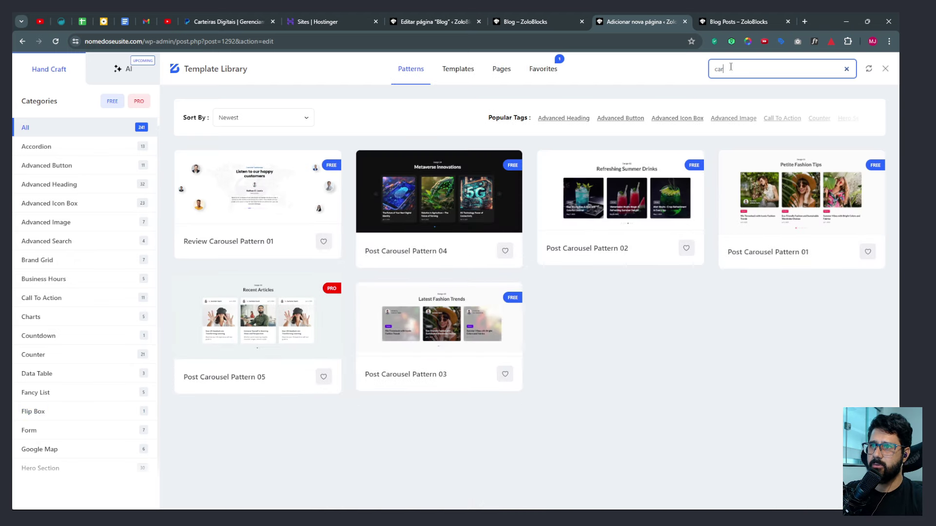
pyautogui.moveTo(795, 225)
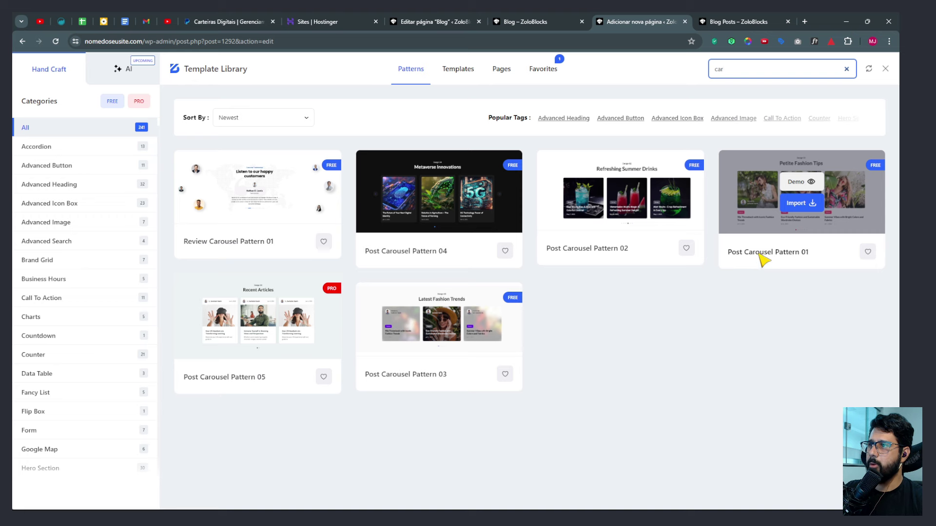
pyautogui.click(786, 253)
pyautogui.click(799, 209)
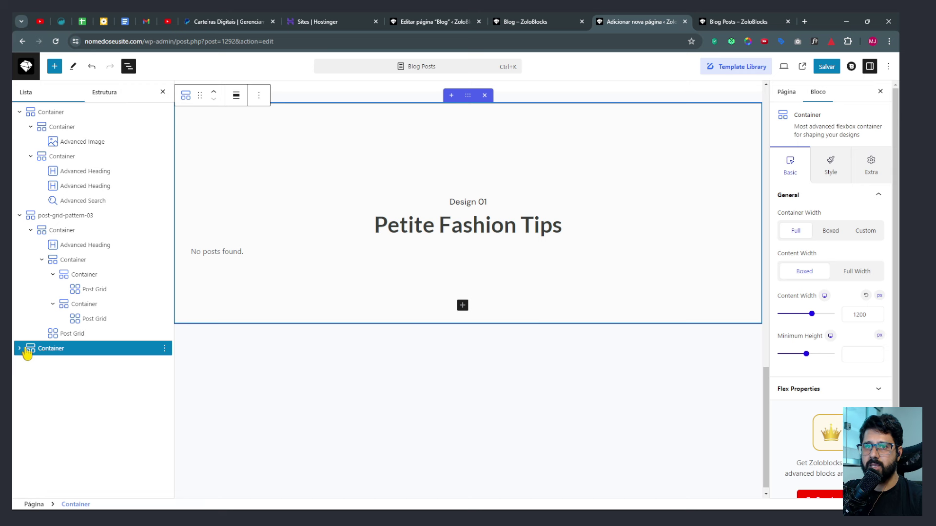
# Select the Post Carousel block from the List View.
pyautogui.click(129, 67)
pyautogui.click(128, 67)
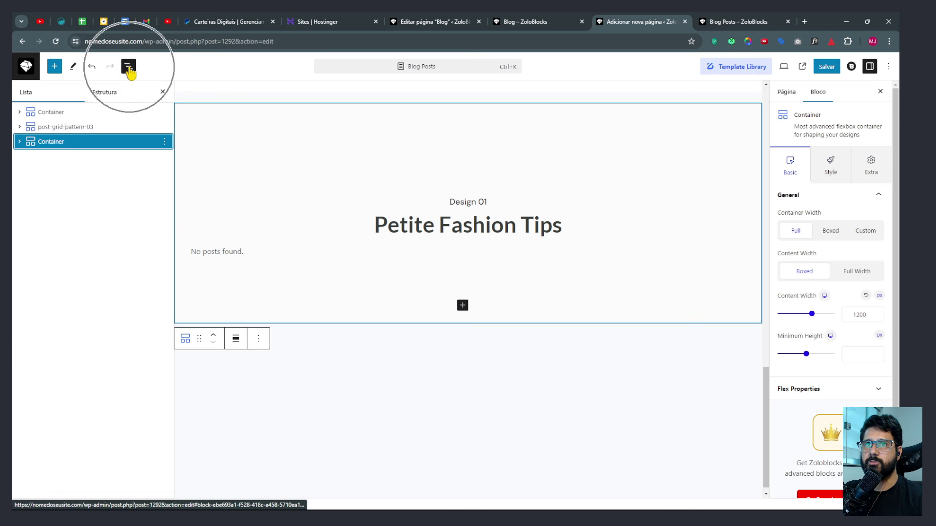
pyautogui.click(19, 142)
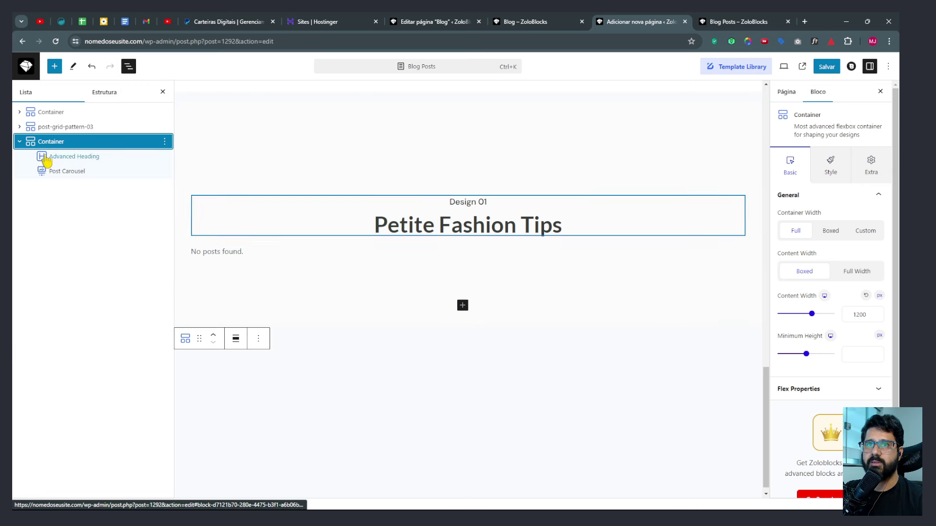
pyautogui.click(67, 172)
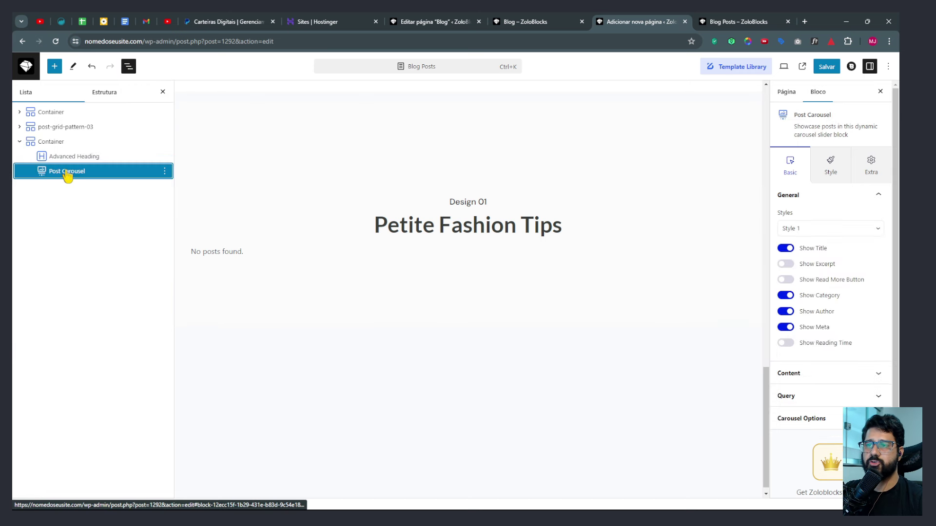
# Clear the carousel's Fashion category and author filters and set its category to Investimentos.
pyautogui.click(806, 397)
pyautogui.click(809, 306)
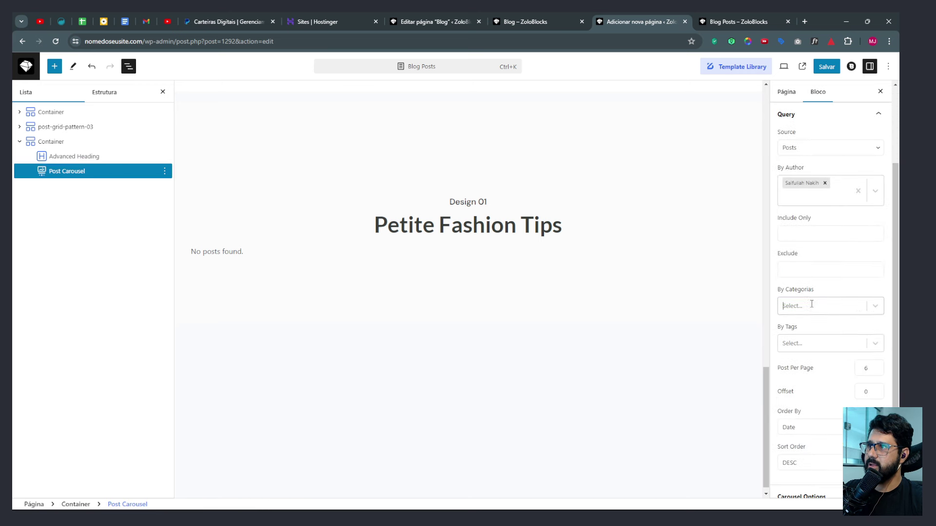
pyautogui.click(824, 184)
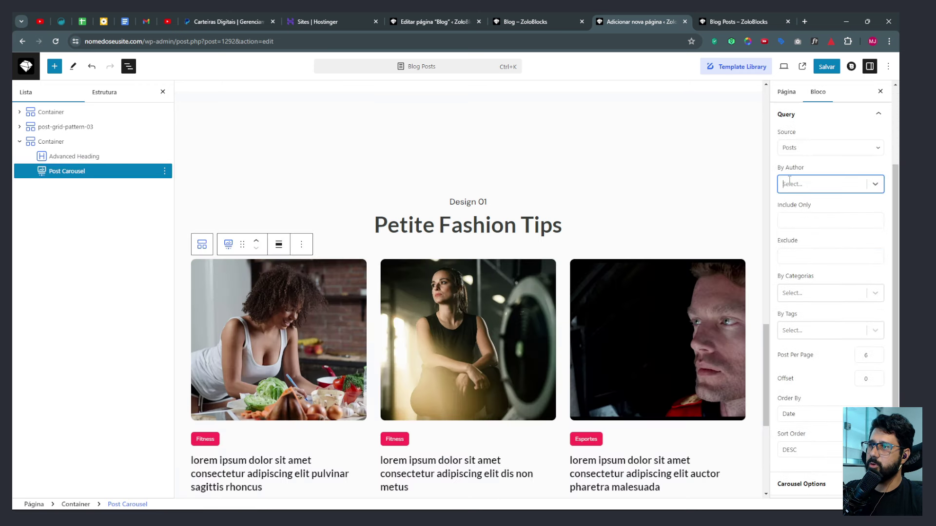
pyautogui.click(800, 294)
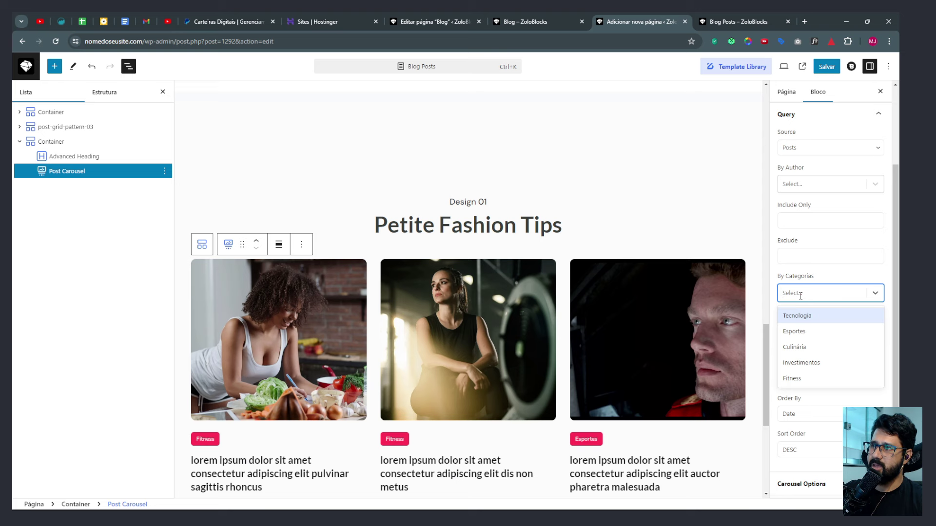
pyautogui.click(800, 362)
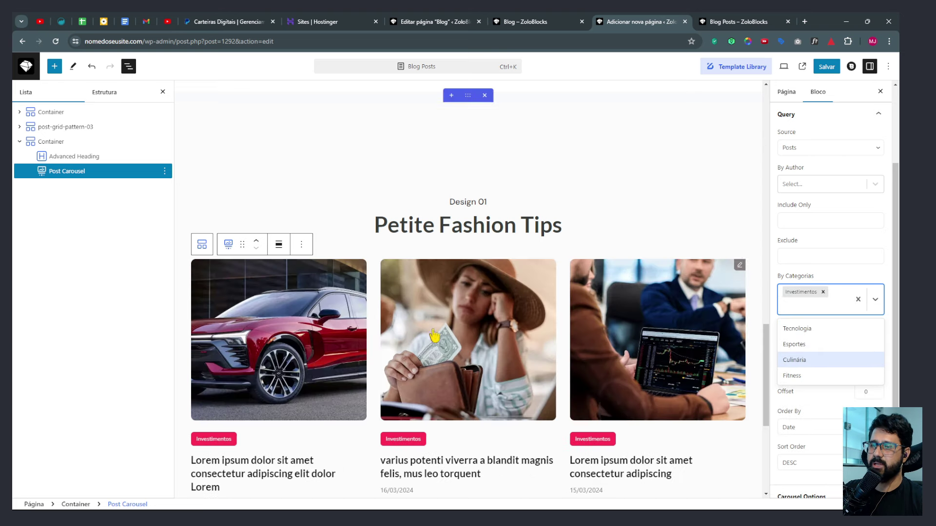
# Copy the Investimentos heading text from the original blog page.
pyautogui.click(526, 23)
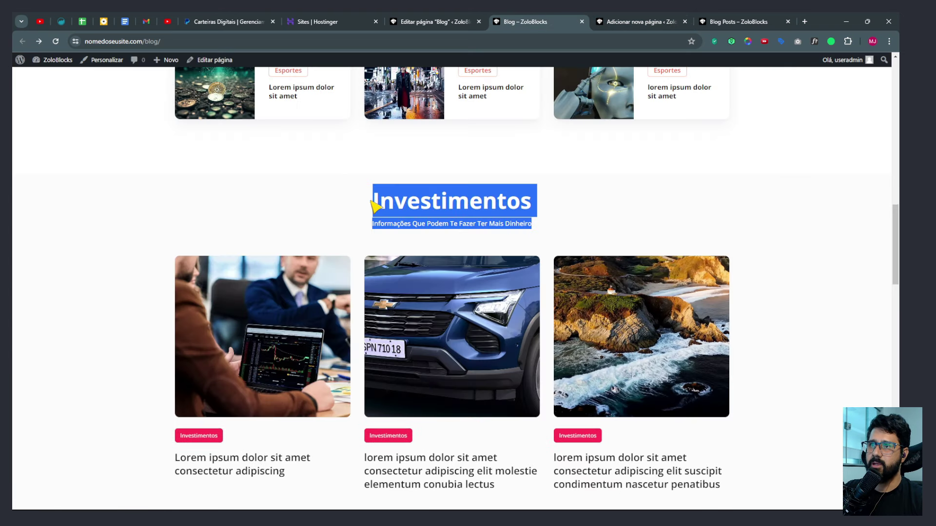
pyautogui.moveTo(375, 207); pyautogui.dragTo(535, 202)
pyautogui.hotkey('ctrl', 'c')
pyautogui.click(634, 21)
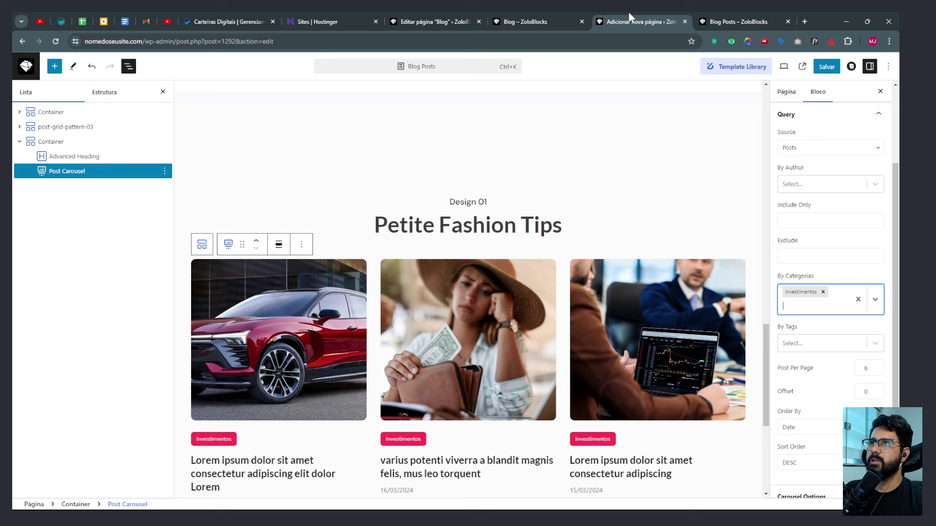
# Retitle the carousel section heading 'Investimentos'.
pyautogui.click(461, 225)
pyautogui.hotkey('ctrl', 'a')
pyautogui.hotkey('ctrl', 'v')
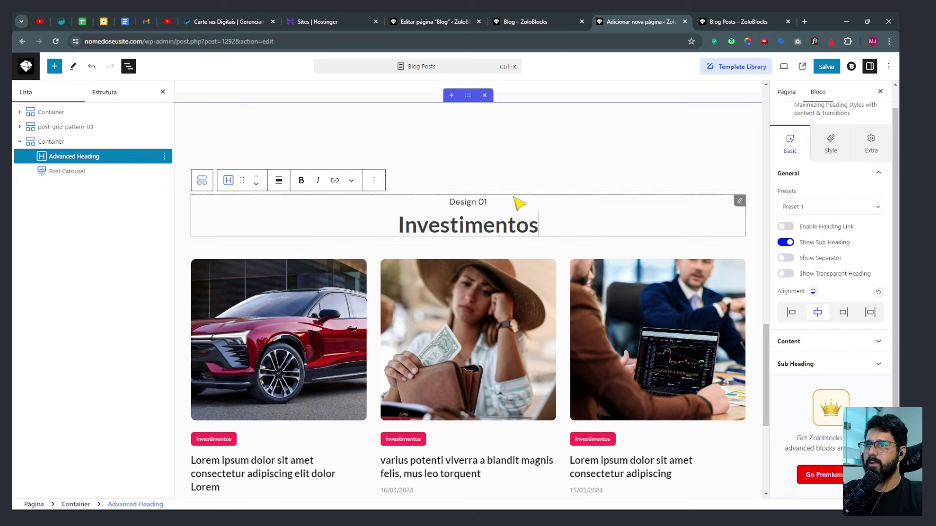
# Replace the Design 01 sub-heading with 'Informações Que Podem Te Fazer Ter Mais Dinheiro'.
pyautogui.click(526, 21)
pyautogui.moveTo(373, 224); pyautogui.dragTo(554, 226)
pyautogui.hotkey('ctrl', 'c')
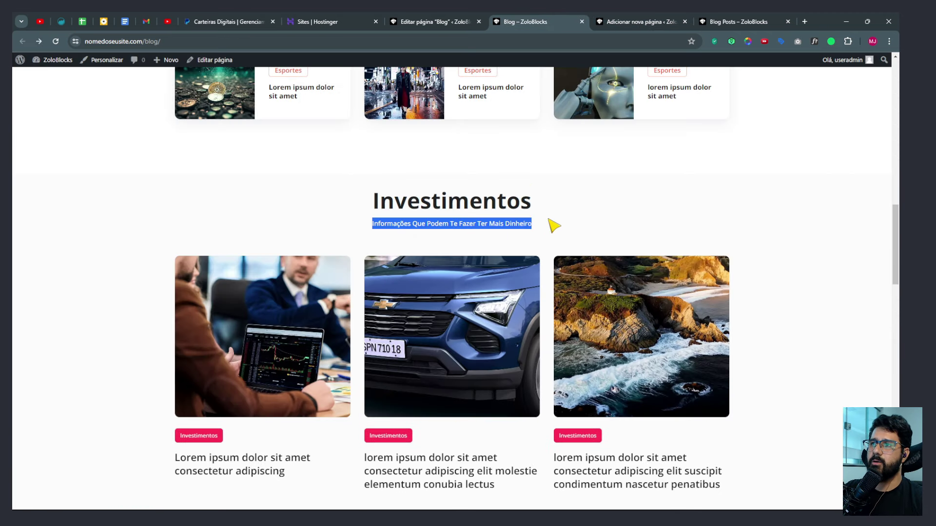
pyautogui.click(628, 22)
pyautogui.click(470, 202)
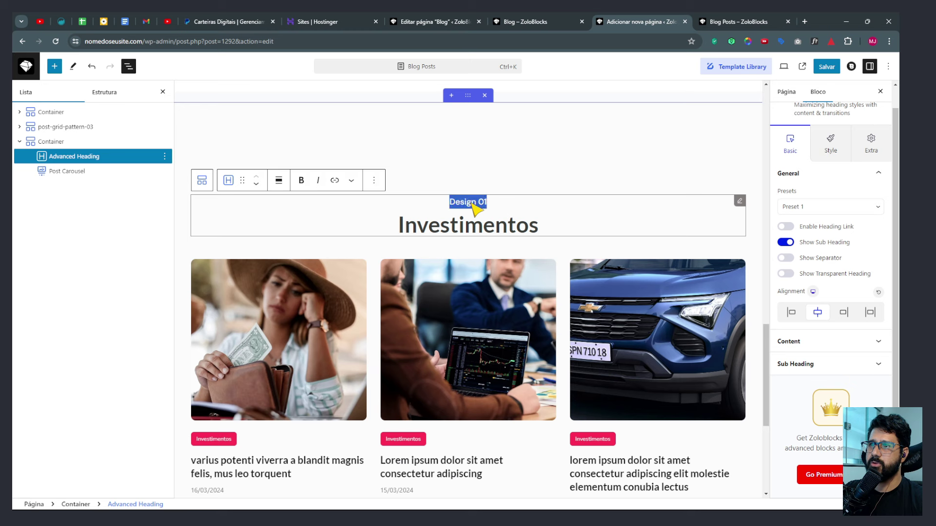
pyautogui.hotkey('ctrl', 'v')
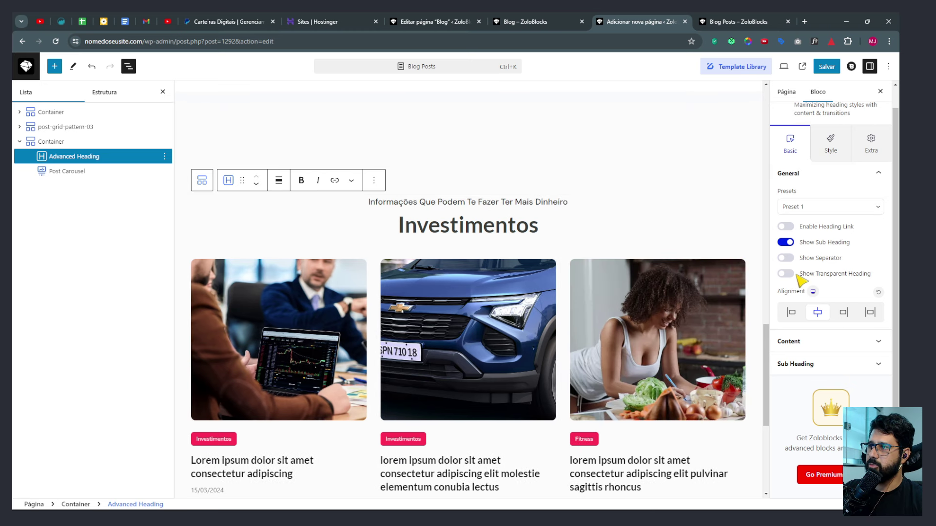
# Make the sub-heading a P paragraph positioned below the heading.
pyautogui.click(796, 363)
pyautogui.click(795, 312)
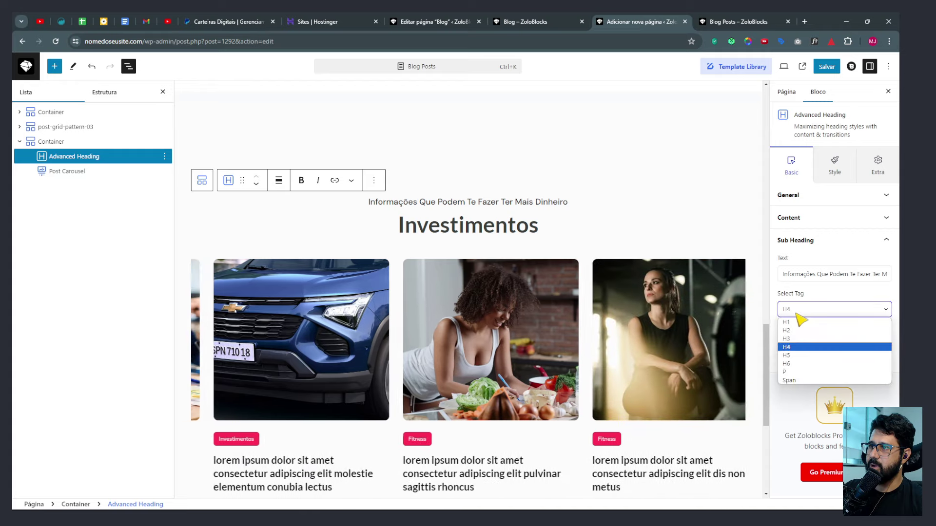
pyautogui.click(789, 364)
pyautogui.click(861, 348)
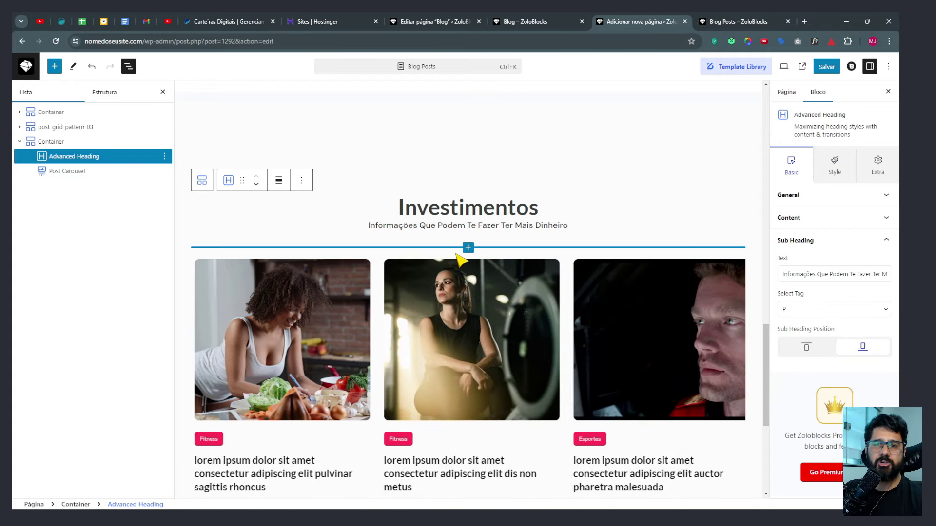
pyautogui.scroll(-2, 419, 251)
pyautogui.scroll(-1, 369, 252)
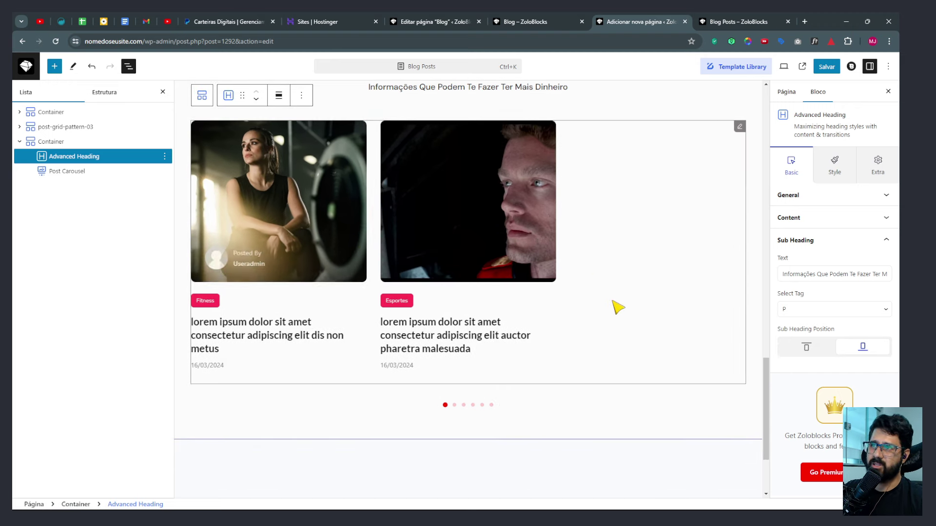
pyautogui.scroll(2, 616, 307)
pyautogui.click(741, 222)
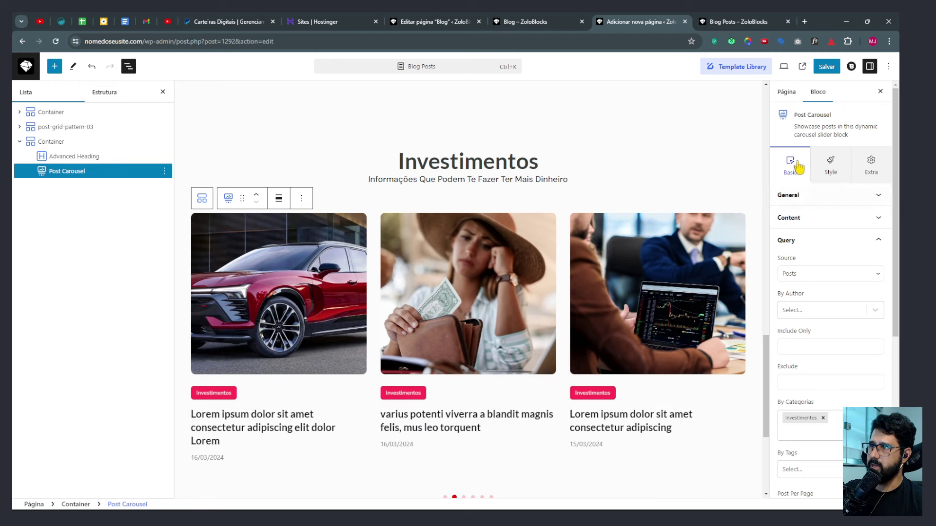
# Set the carousel's author prefix to 'Por:', confirm the Investimentos query, and save the page.
pyautogui.click(792, 220)
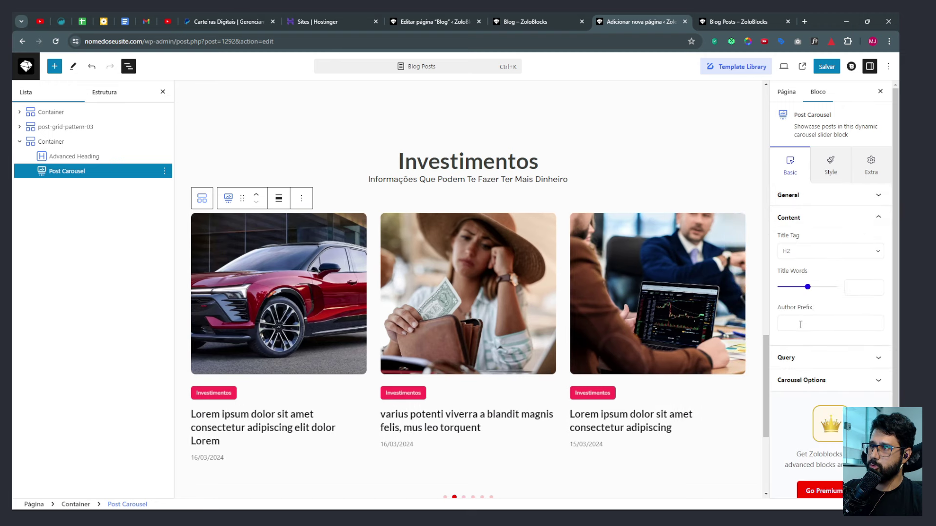
pyautogui.write('Por:')
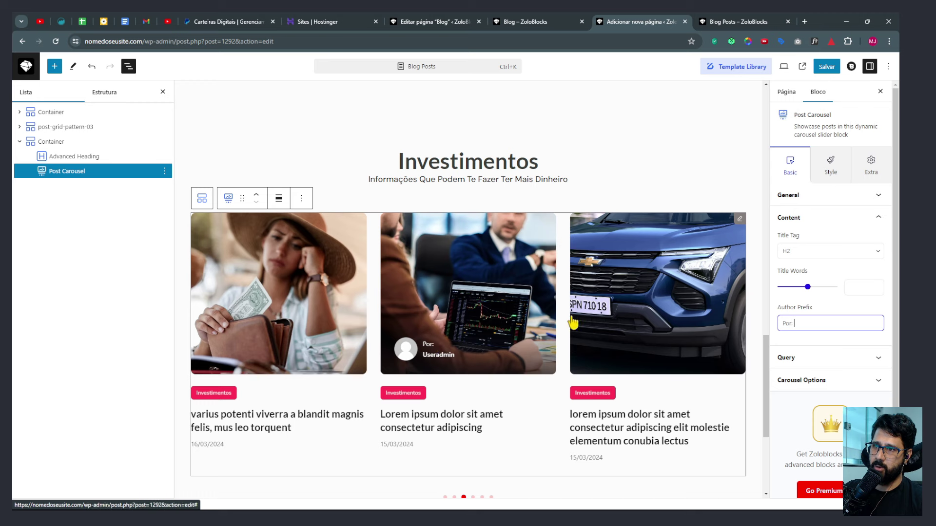
pyautogui.click(799, 358)
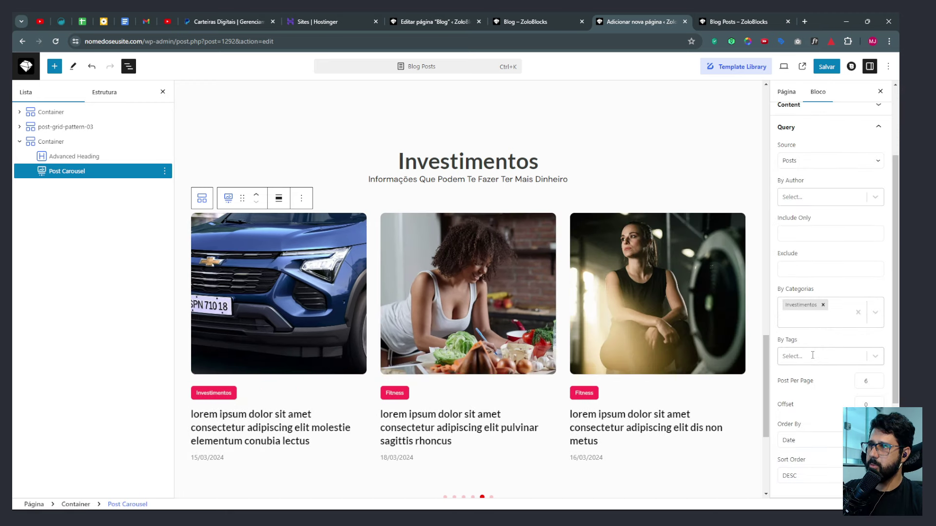
pyautogui.click(827, 67)
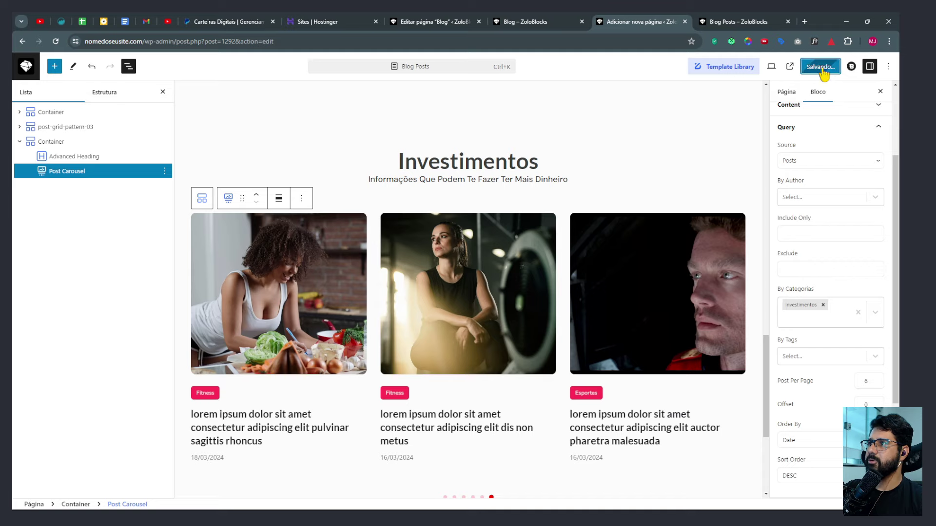
pyautogui.click(736, 21)
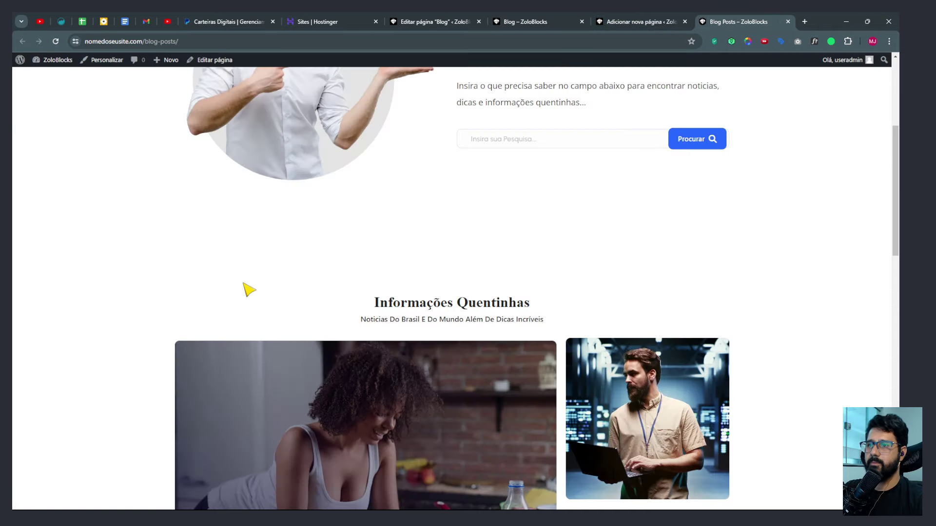
# Compare the live Blog Posts page with the old Blog page before returning to the editor.
pyautogui.scroll(-10, 249, 289)
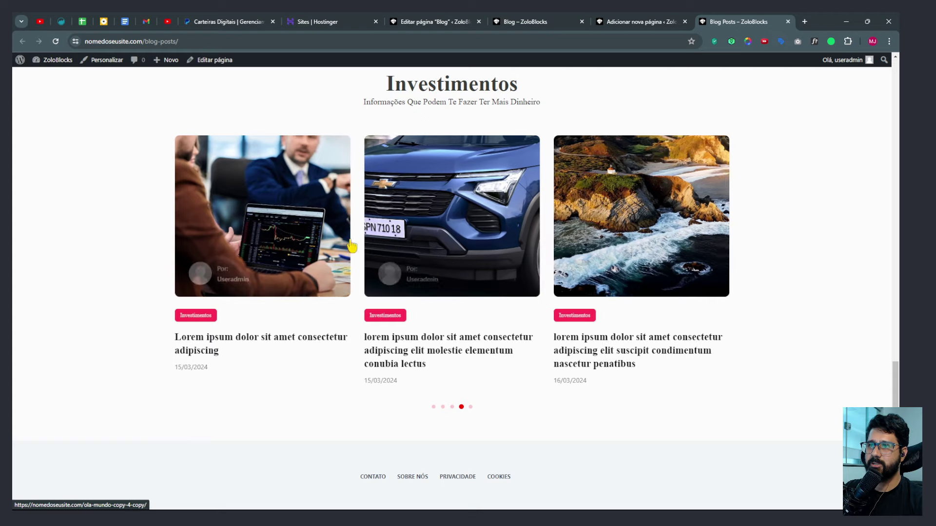
pyautogui.scroll(10, 634, 270)
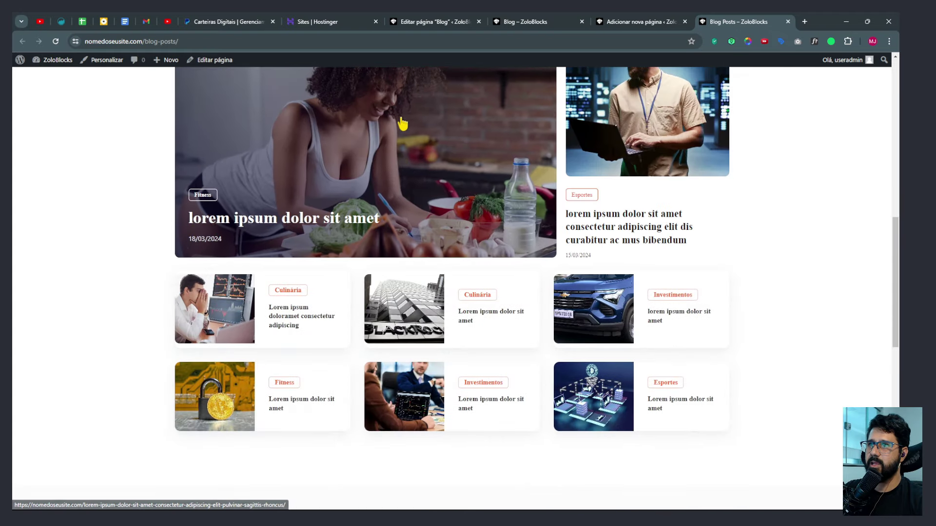
pyautogui.scroll(5, 467, 299)
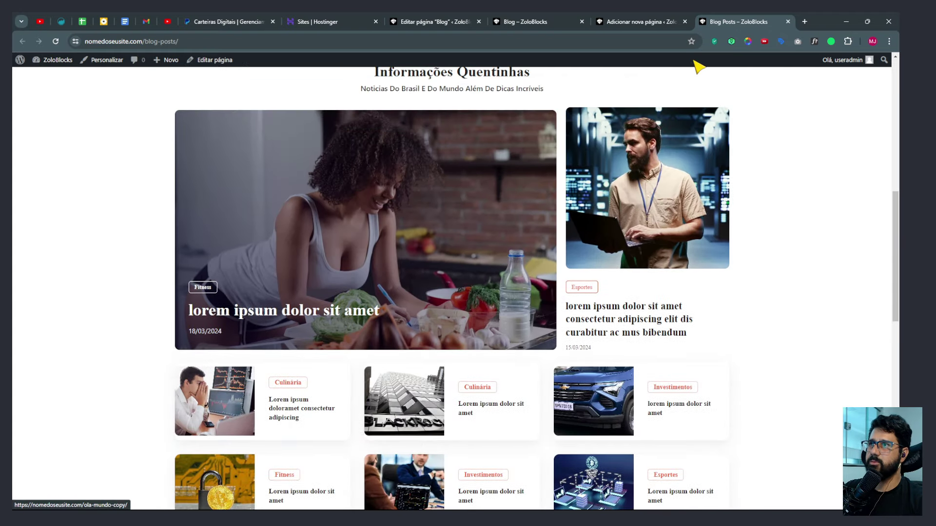
pyautogui.click(548, 20)
pyautogui.scroll(-8, 606, 174)
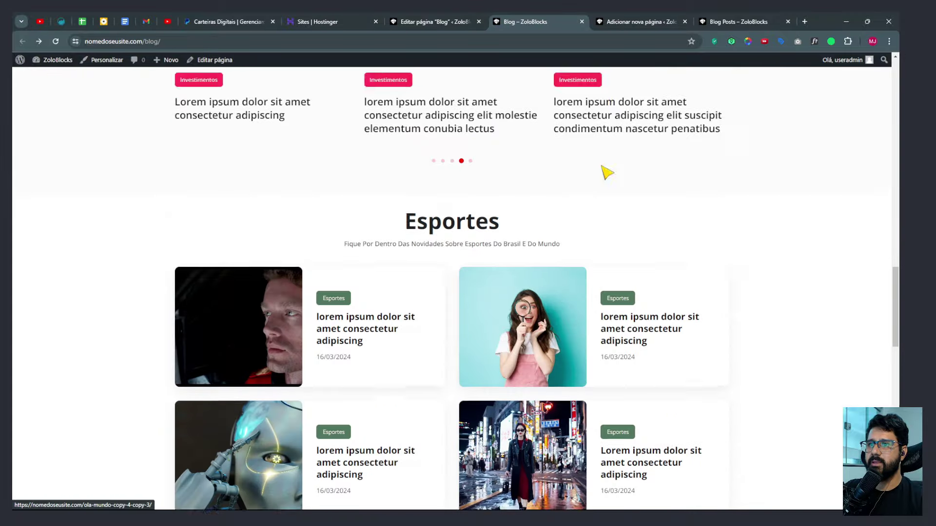
pyautogui.click(715, 19)
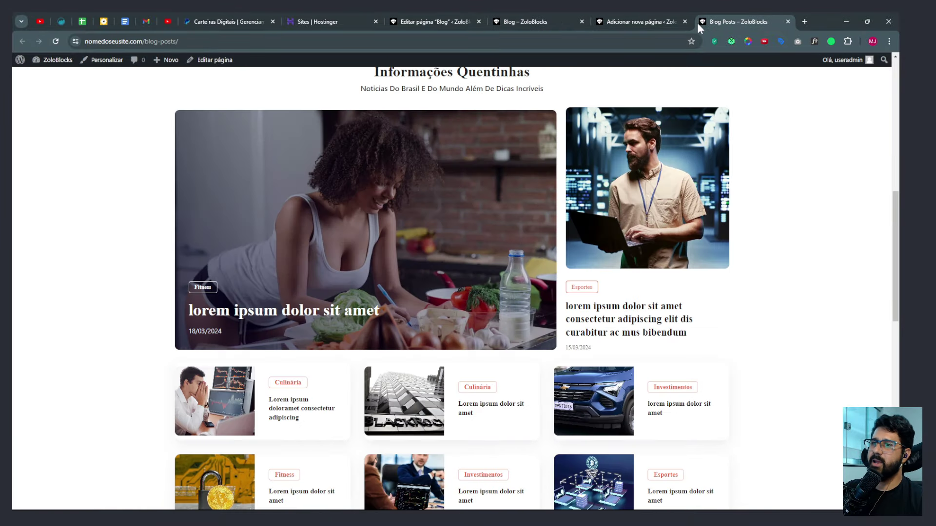
pyautogui.click(639, 20)
# Add an empty paragraph block below the Investimentos carousel, checking the old Blog page again.
pyautogui.scroll(-3, 558, 234)
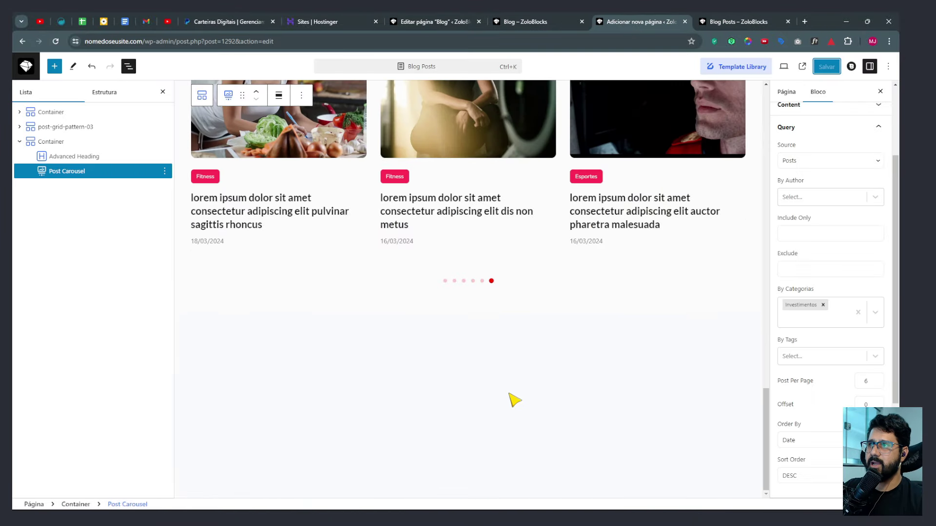
pyautogui.click(511, 397)
pyautogui.click(548, 20)
pyautogui.scroll(-3, 334, 313)
pyautogui.scroll(3, 334, 313)
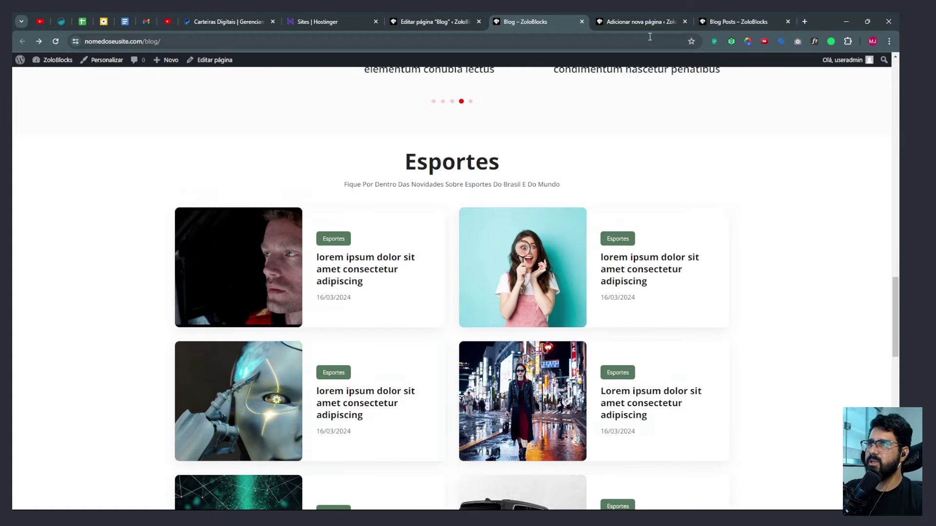
pyautogui.click(650, 17)
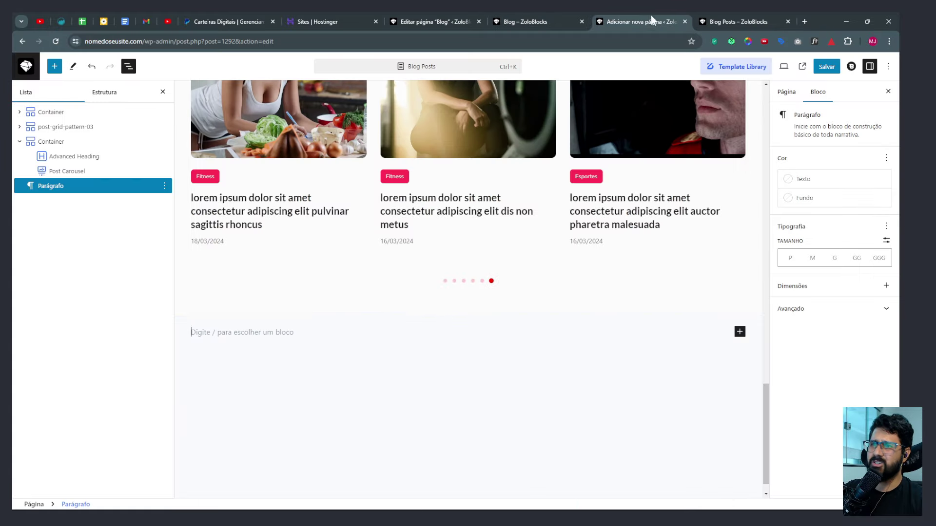
# Import Post Grid Pattern 07 (Savor the Flavors) from the Template Library's 'post' patterns.
pyautogui.click(731, 66)
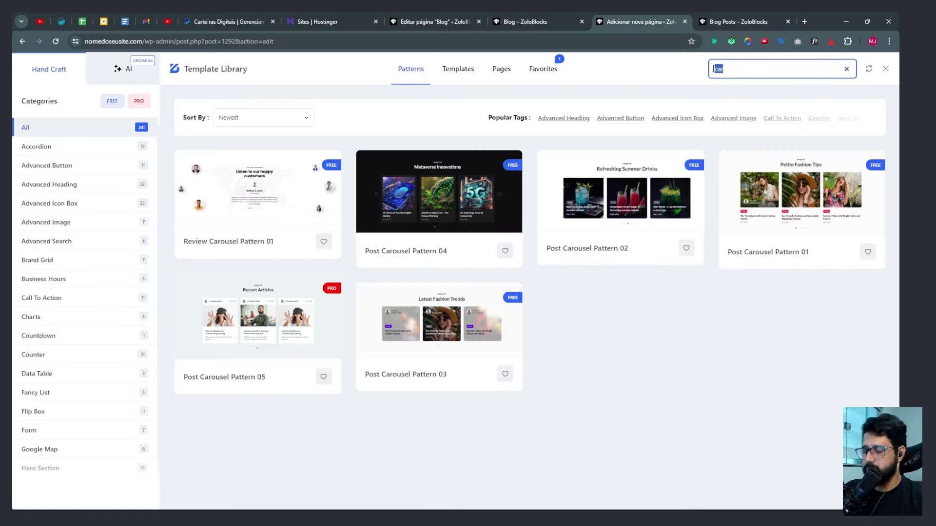
pyautogui.write('post')
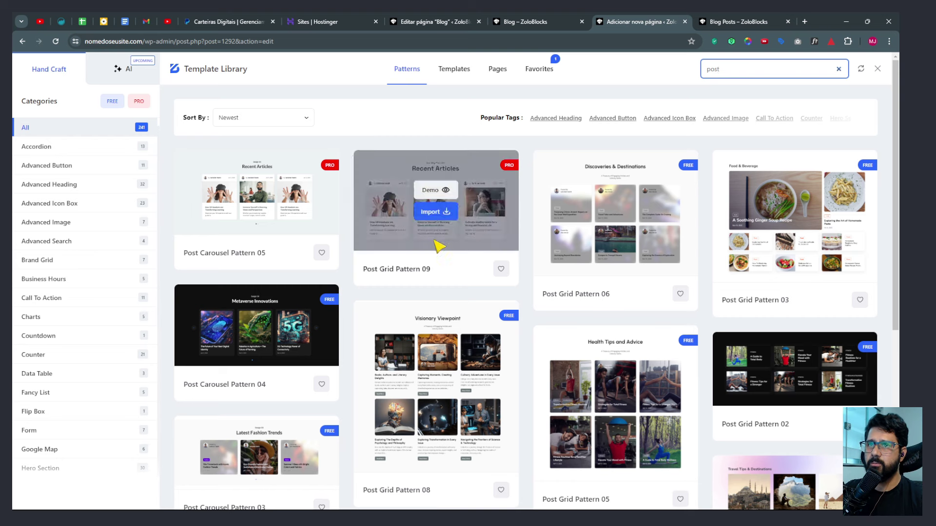
pyautogui.moveTo(459, 307)
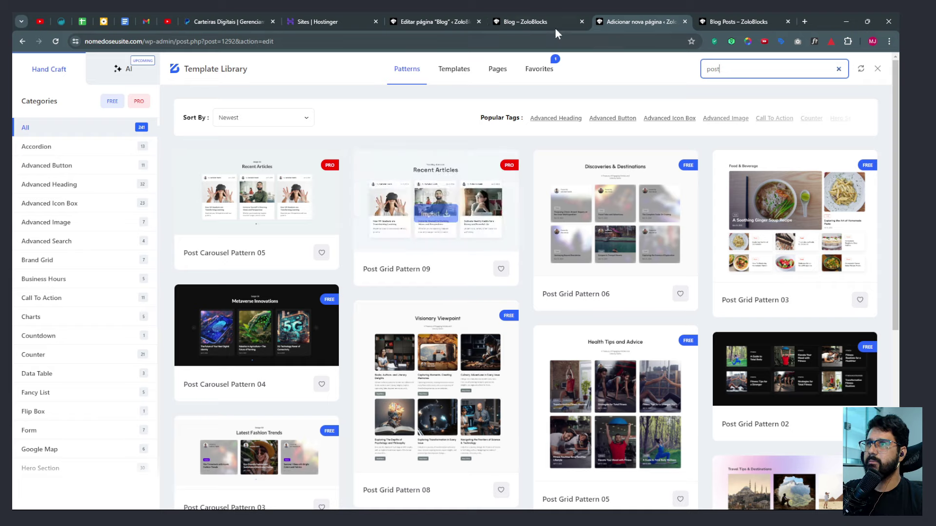
pyautogui.scroll(-6, 445, 300)
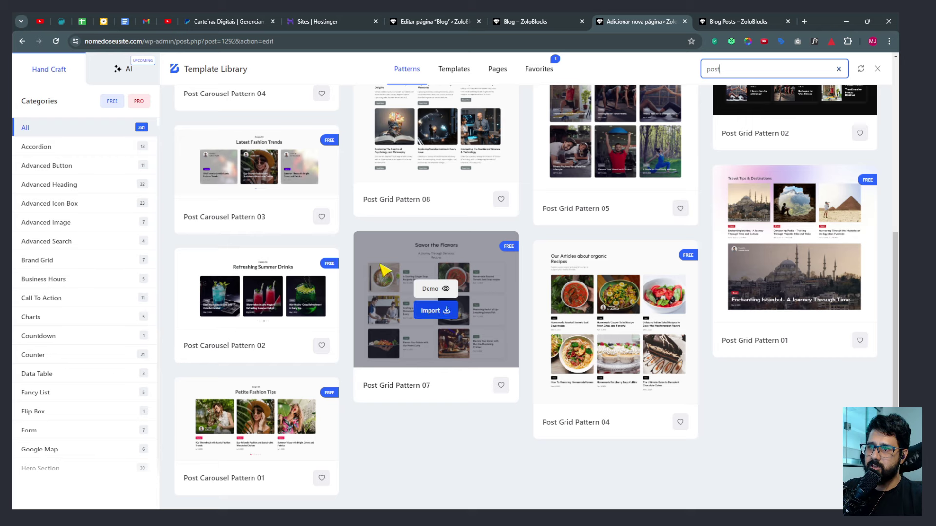
pyautogui.click(435, 311)
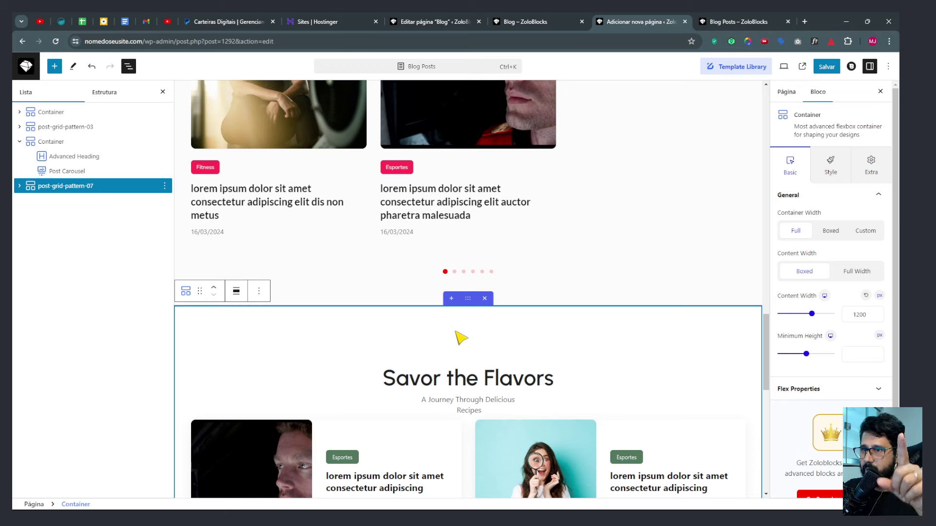
# Replace the 'Savor the Flavors' heading with 'Esportes' copied from the old Blog page.
pyautogui.scroll(-3, 469, 312)
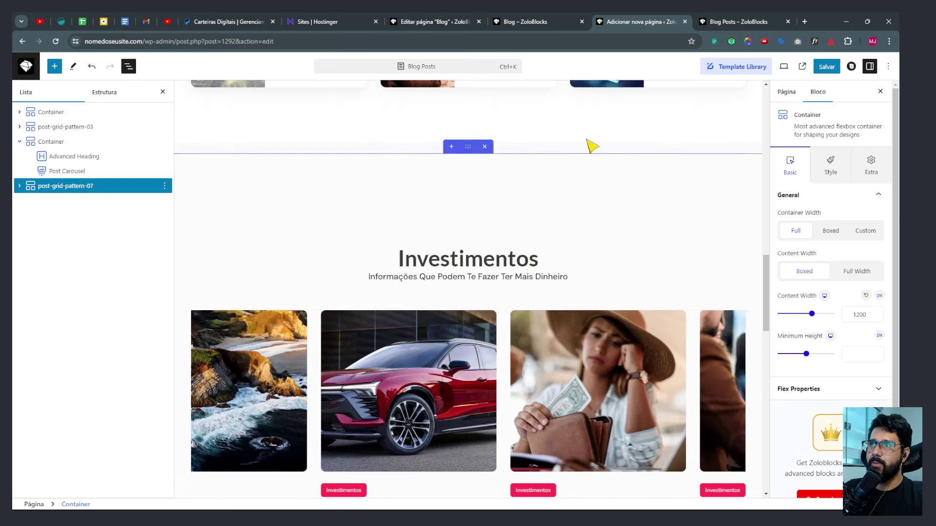
pyautogui.hotkey('ctrl', 'shift', 'Tab')
pyautogui.moveTo(411, 168); pyautogui.dragTo(506, 163)
pyautogui.hotkey('ctrl', 'c')
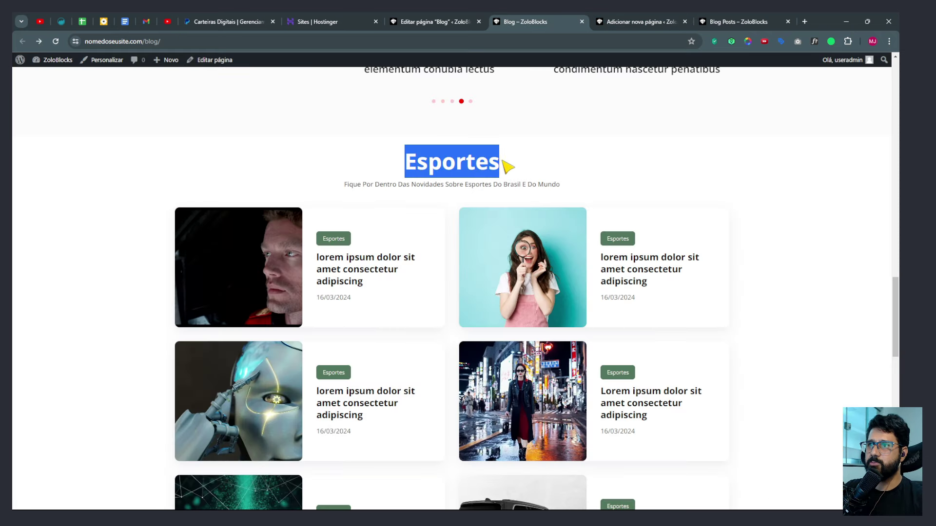
pyautogui.click(641, 21)
pyautogui.scroll(-3, 554, 159)
pyautogui.scroll(-5, 507, 149)
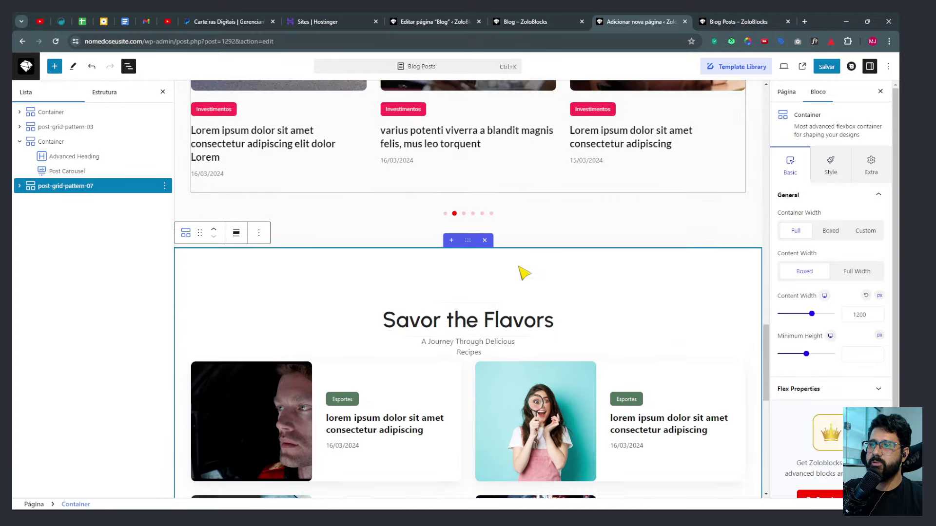
pyautogui.click(390, 292)
pyautogui.moveTo(390, 291); pyautogui.dragTo(576, 288)
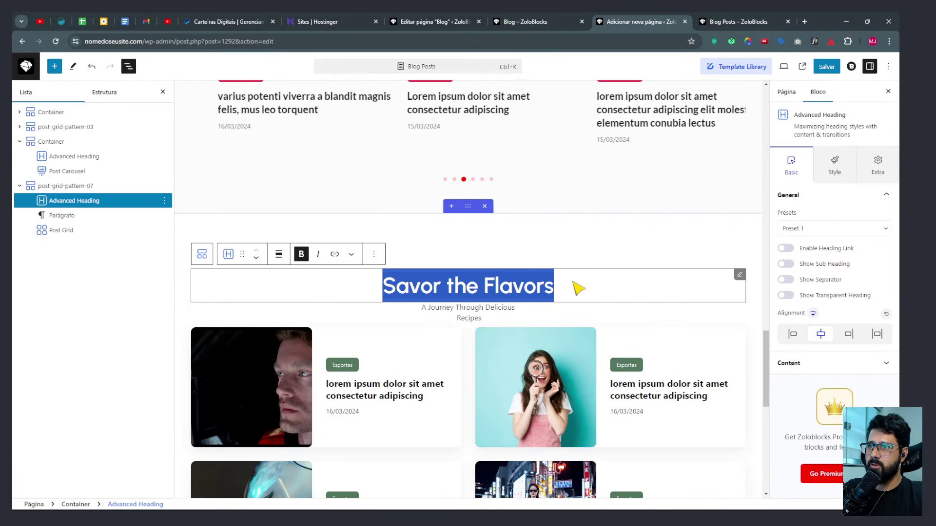
pyautogui.hotkey('ctrl', 'v')
# Replace the subtitle with 'Fique Por Dentro Das Novidades Sobre Esportes Do Brasil E Do Mundo'.
pyautogui.click(530, 24)
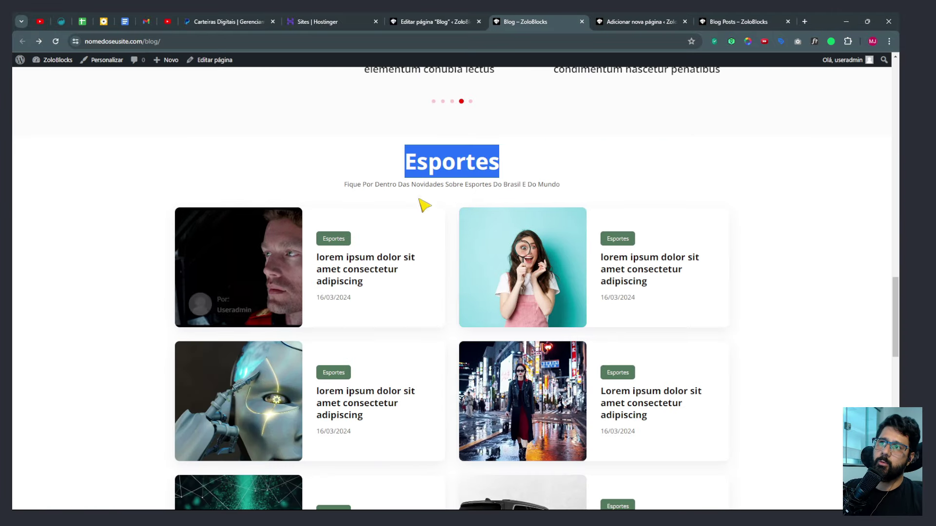
pyautogui.moveTo(343, 185); pyautogui.dragTo(539, 188)
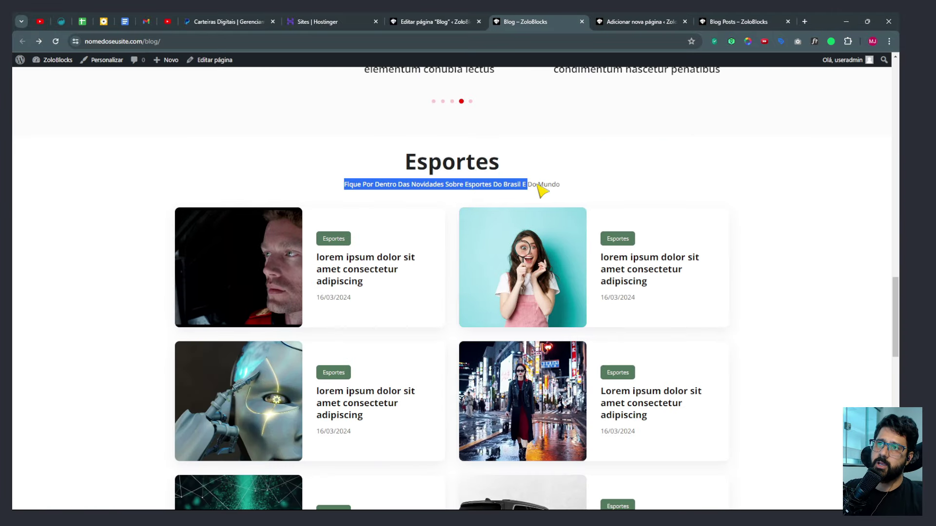
pyautogui.click(622, 21)
pyautogui.click(480, 316)
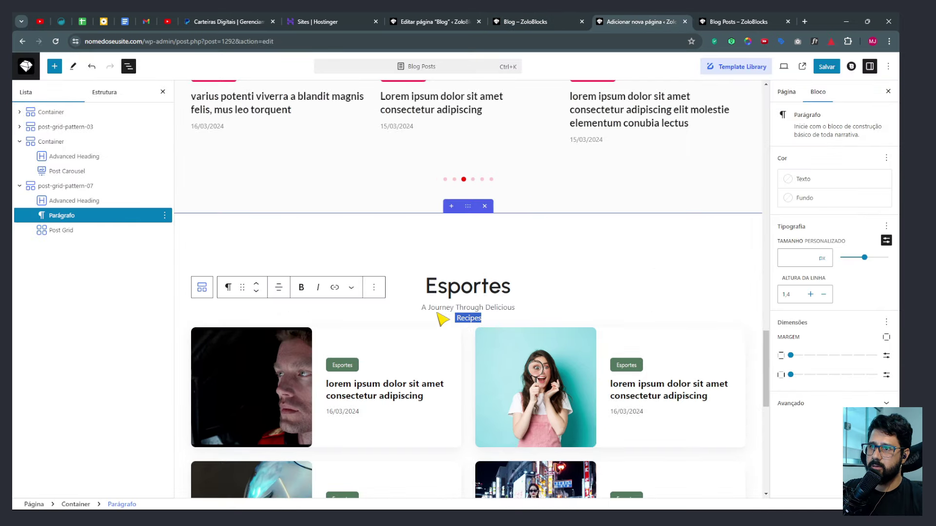
pyautogui.moveTo(437, 314); pyautogui.dragTo(424, 309)
pyautogui.write('Fique Por Dentro Das Novidades Sobre Esportes Do Brasil E Do Mundo')
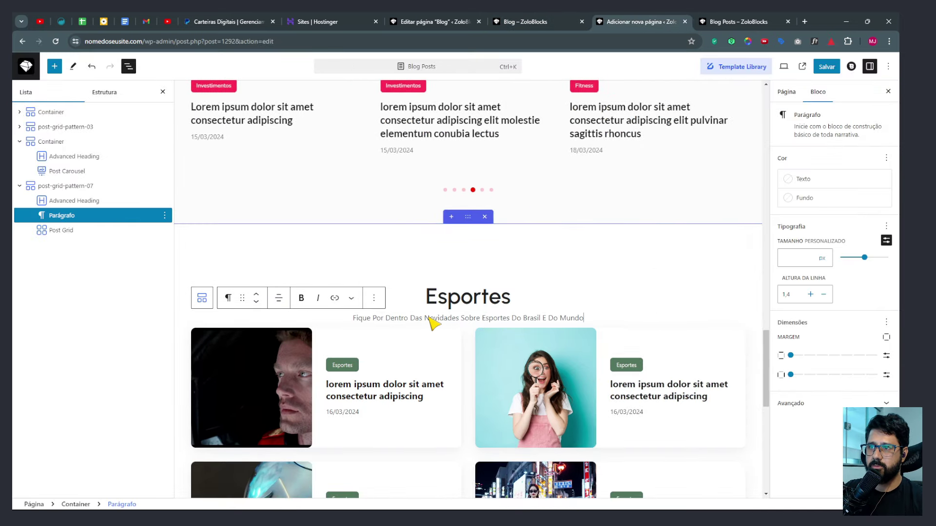
# Select the section's Post Grid block and open its Content settings.
pyautogui.scroll(-2, 616, 276)
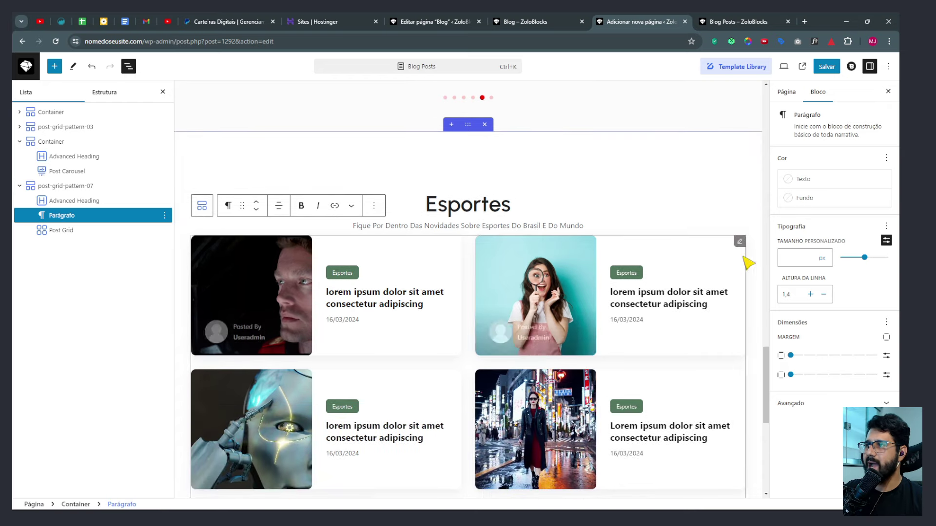
pyautogui.click(740, 246)
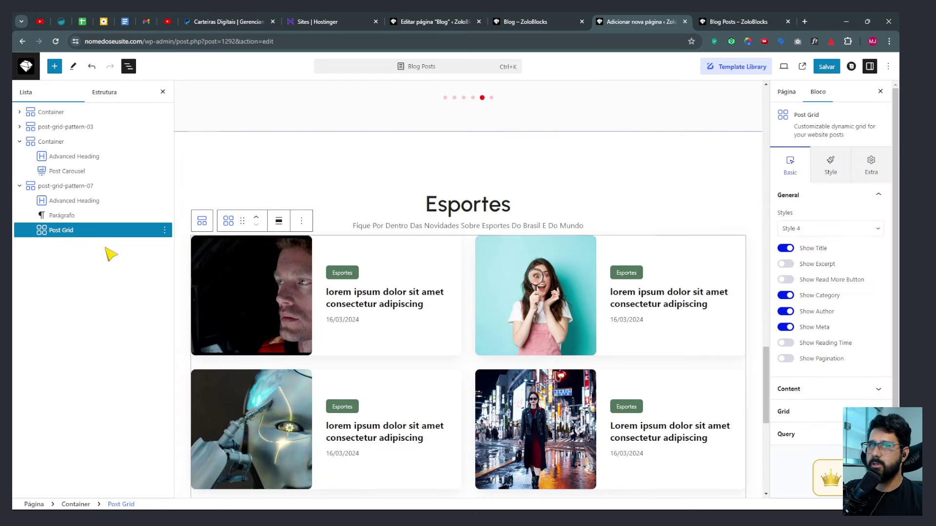
pyautogui.click(56, 234)
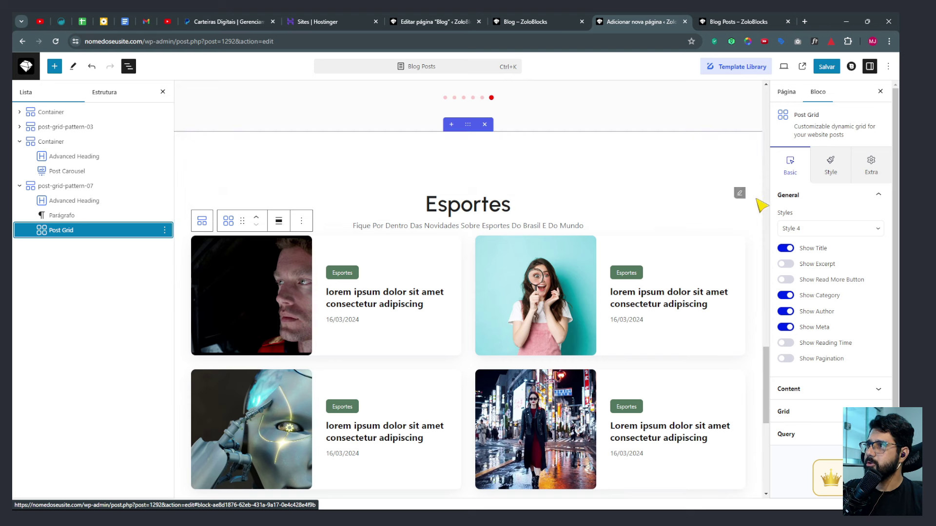
pyautogui.click(789, 389)
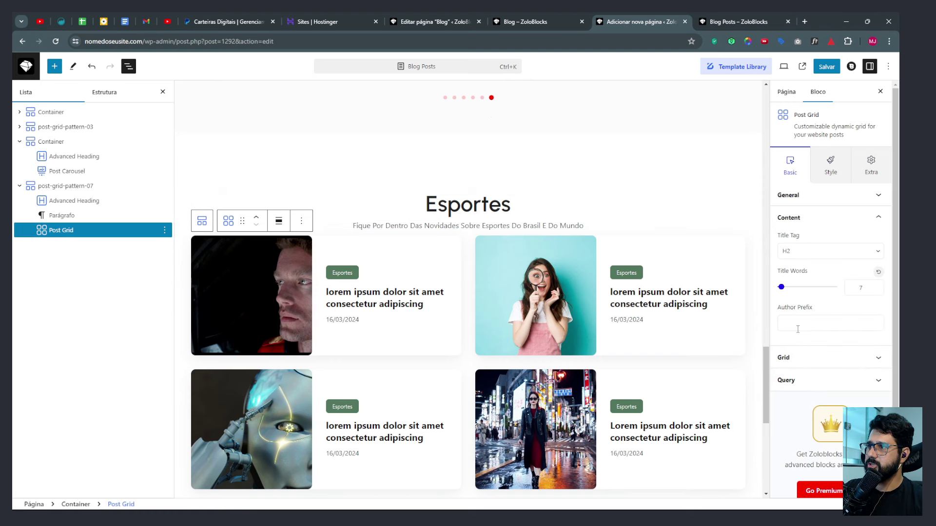
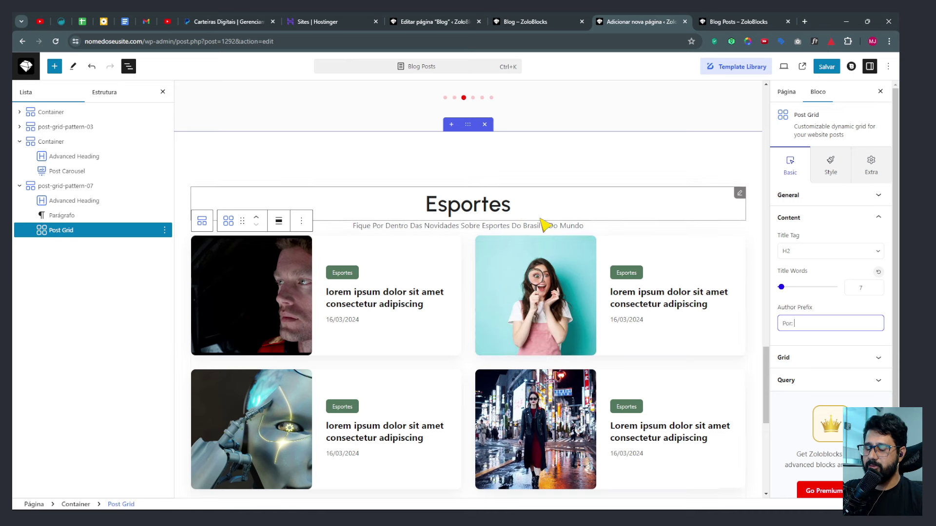
# Review the published blog page, then go back to the page editor.
pyautogui.scroll(-6, 539, 223)
pyautogui.scroll(5, 538, 342)
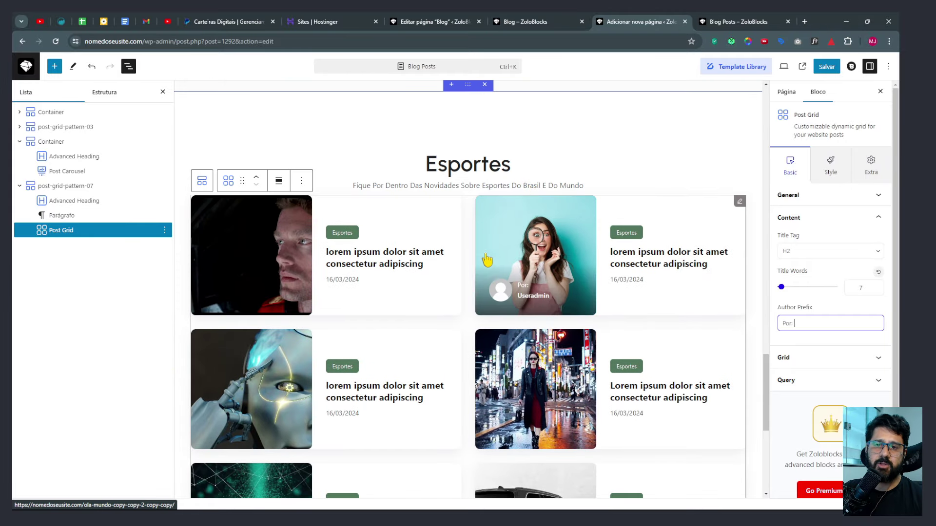
pyautogui.click(520, 23)
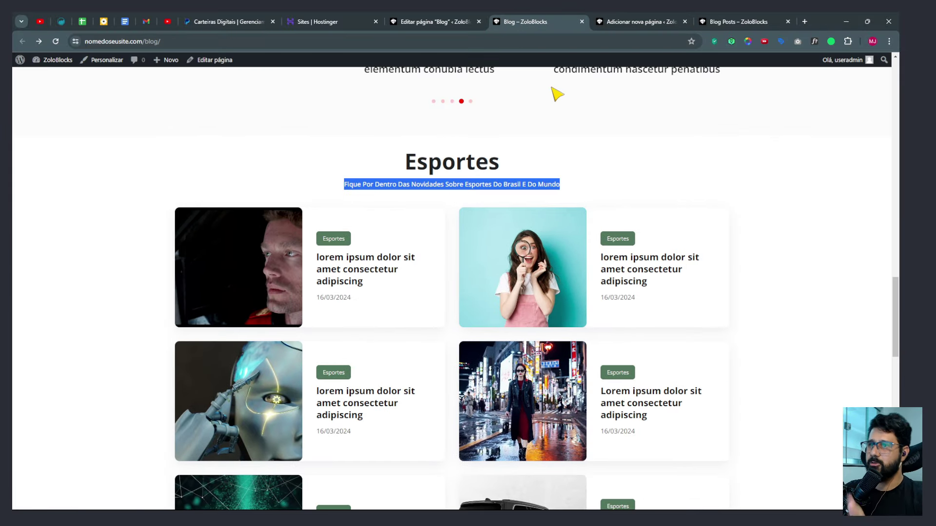
pyautogui.click(355, 163)
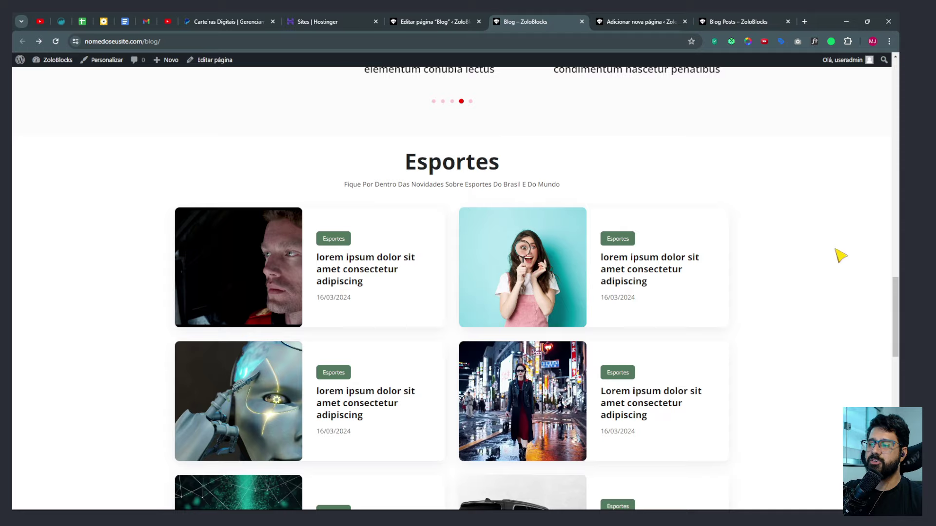
pyautogui.scroll(-10, 841, 255)
pyautogui.scroll(-3, 493, 332)
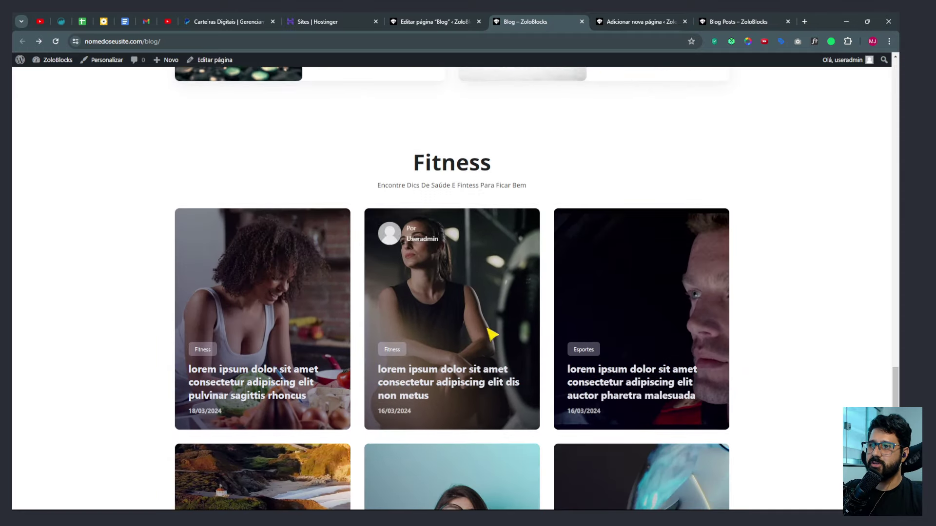
pyautogui.click(633, 21)
# Add an empty block at the page end and import Post Grid Pattern 05 from the Template Library.
pyautogui.scroll(-7, 624, 219)
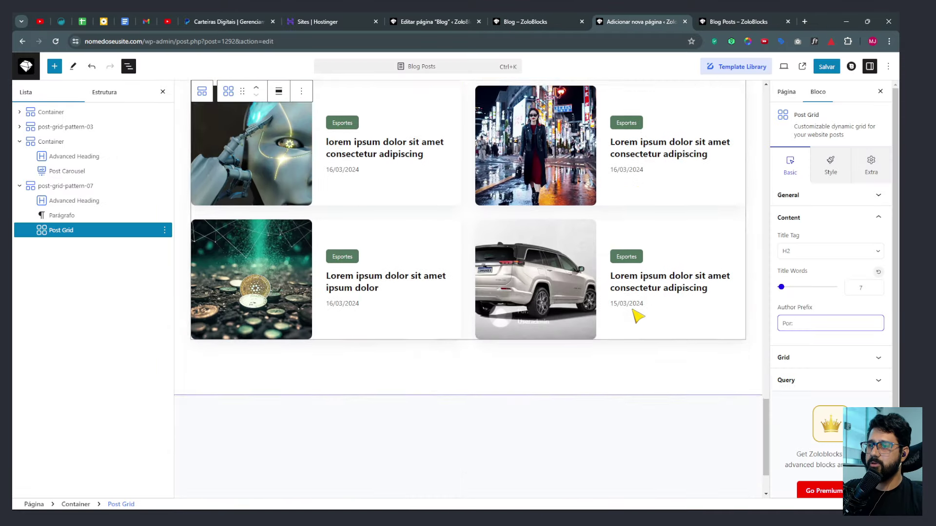
pyautogui.click(549, 390)
pyautogui.click(756, 69)
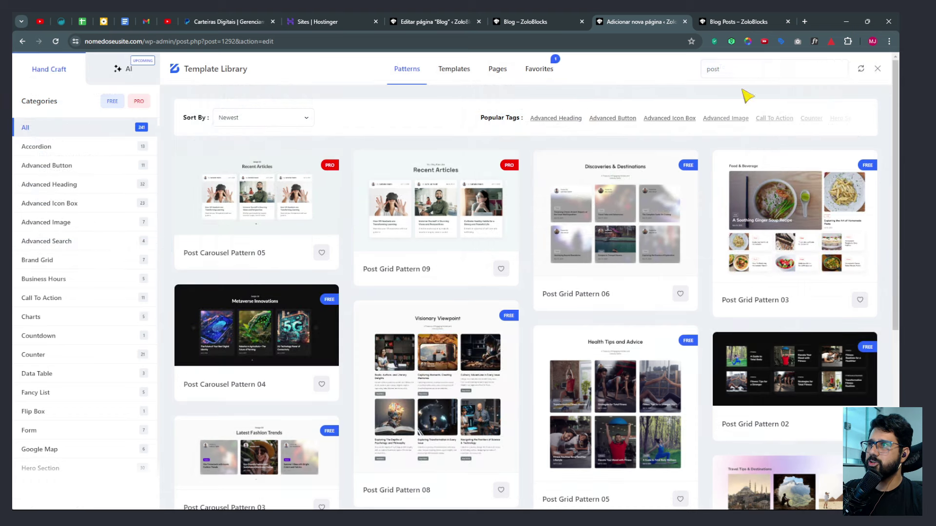
pyautogui.scroll(-2, 526, 309)
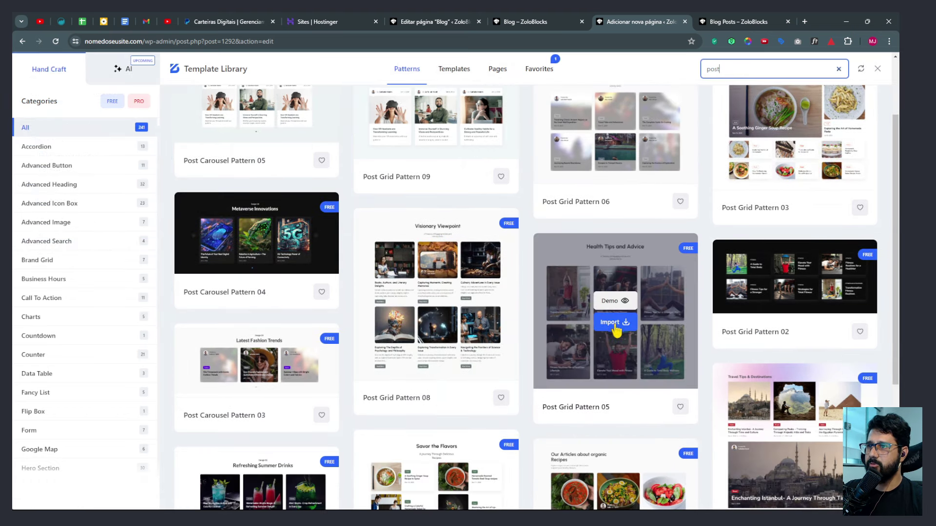
pyautogui.click(613, 323)
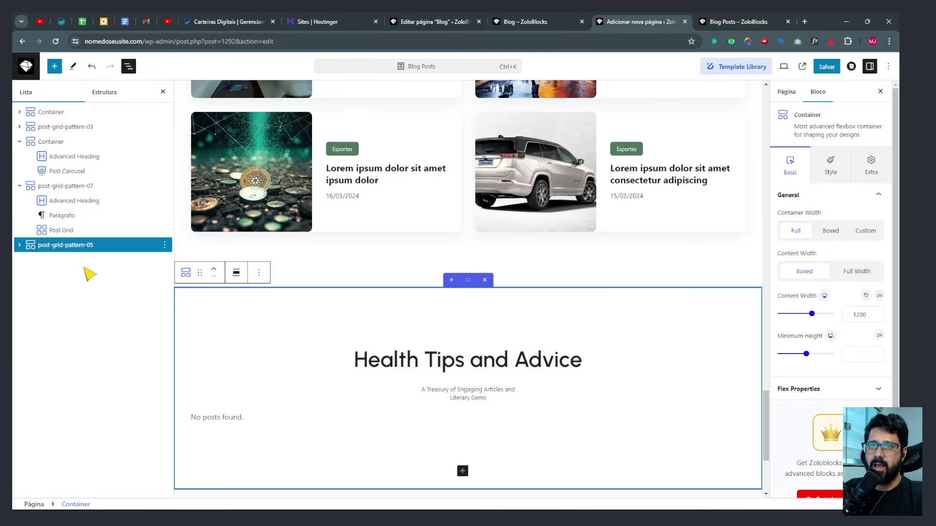
# Select the new Post Grid, remove its author filter and re-pick the Fitness category.
pyautogui.click(20, 245)
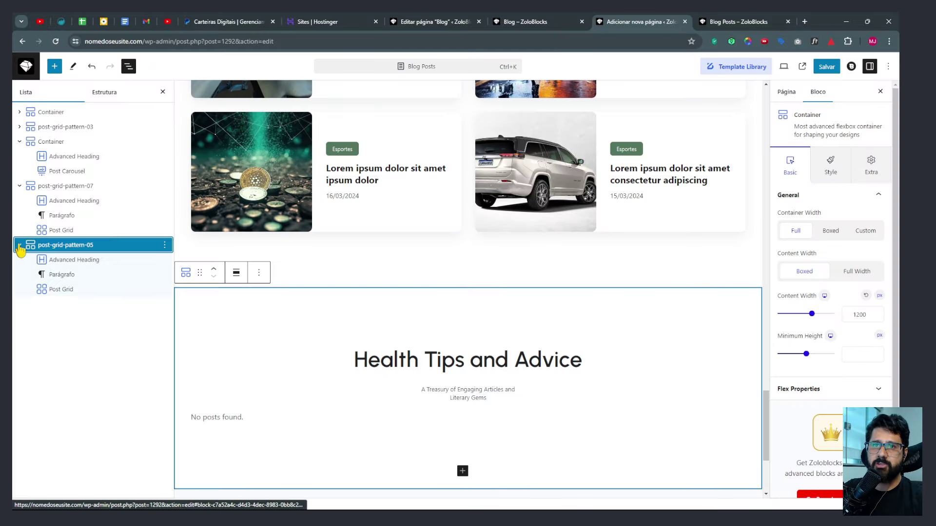
pyautogui.click(60, 292)
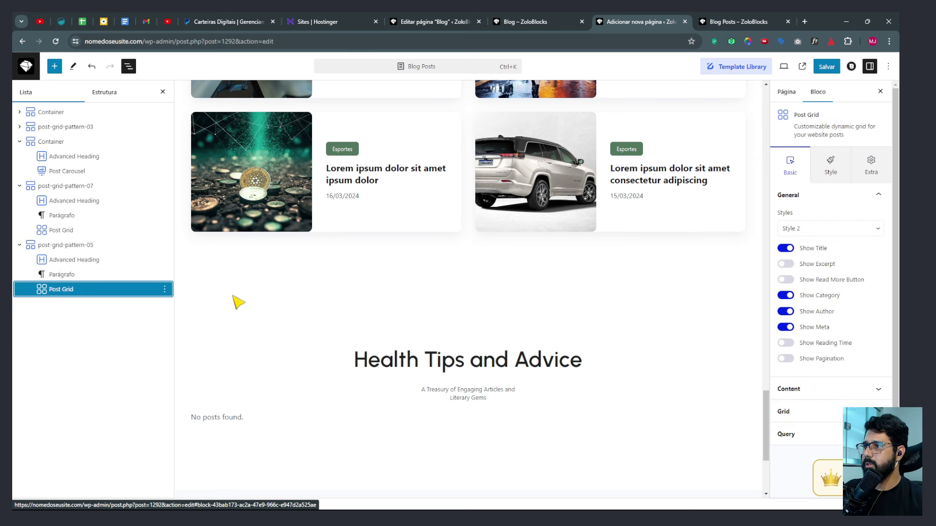
pyautogui.click(803, 390)
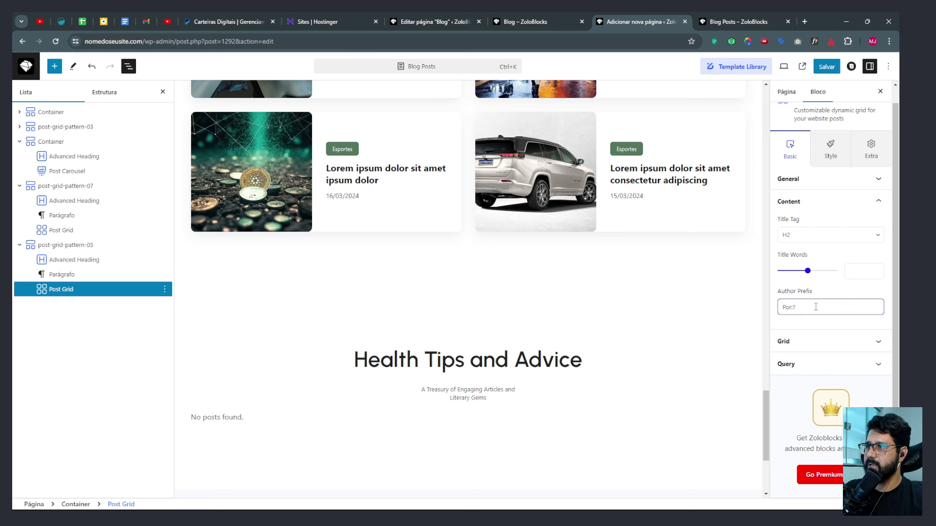
pyautogui.click(796, 364)
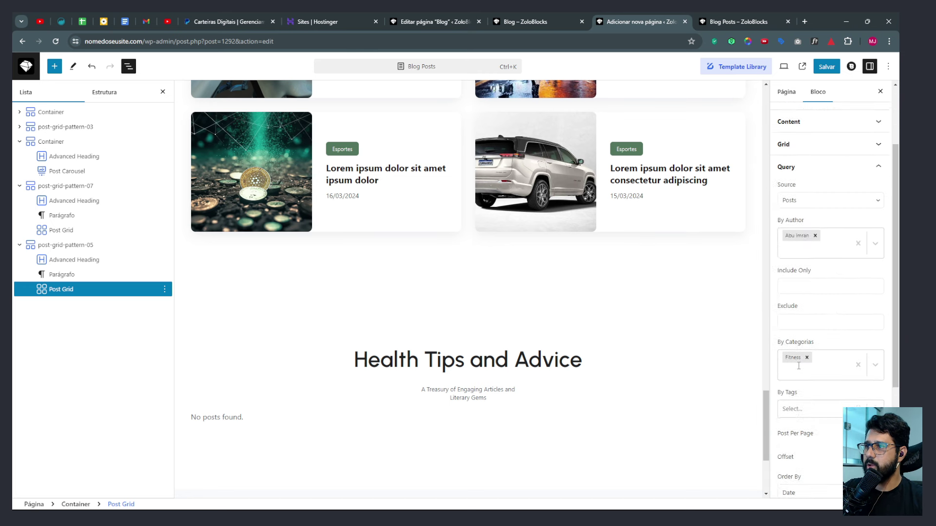
pyautogui.click(814, 184)
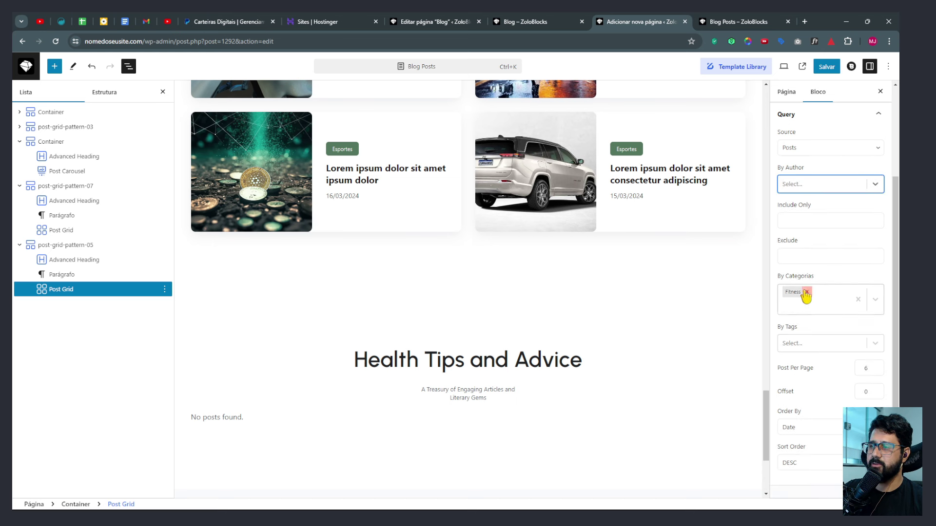
pyautogui.click(806, 292)
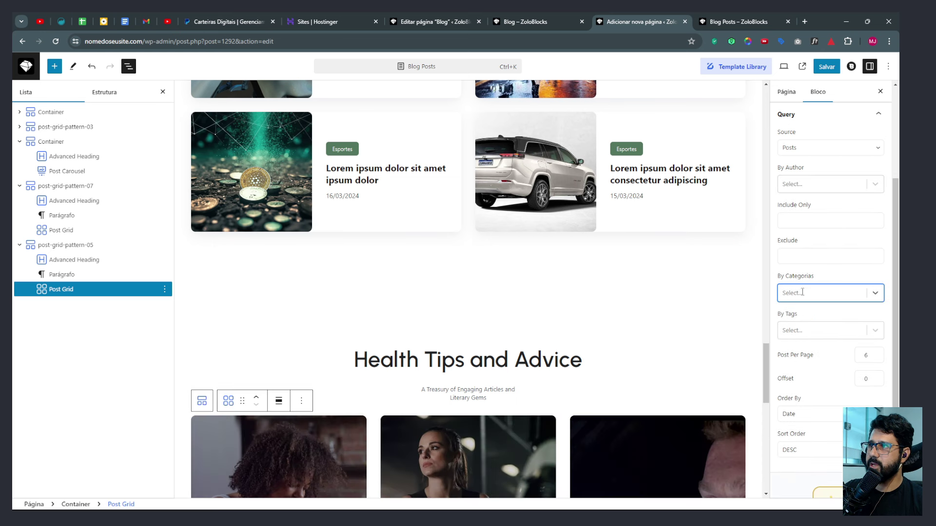
pyautogui.click(801, 293)
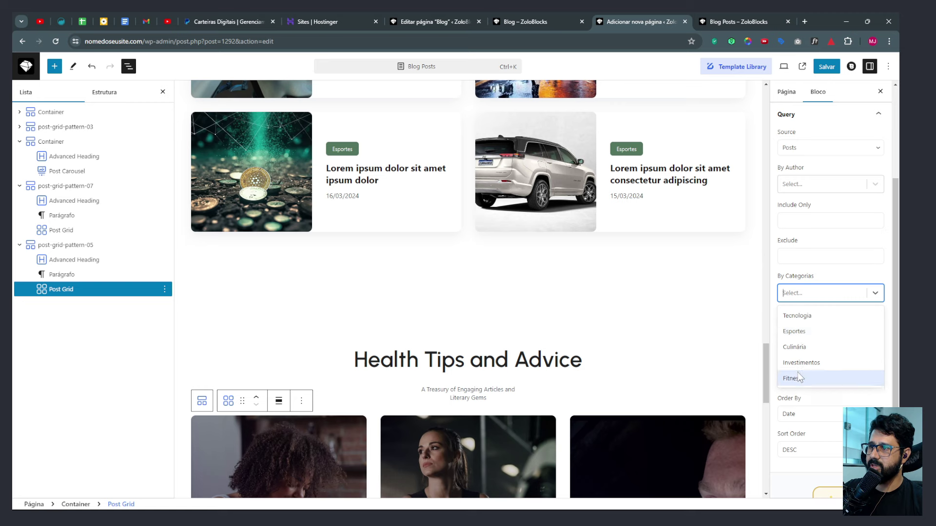
pyautogui.click(796, 368)
# Review the grid's general, content and query settings, then save the page.
pyautogui.scroll(-3, 453, 395)
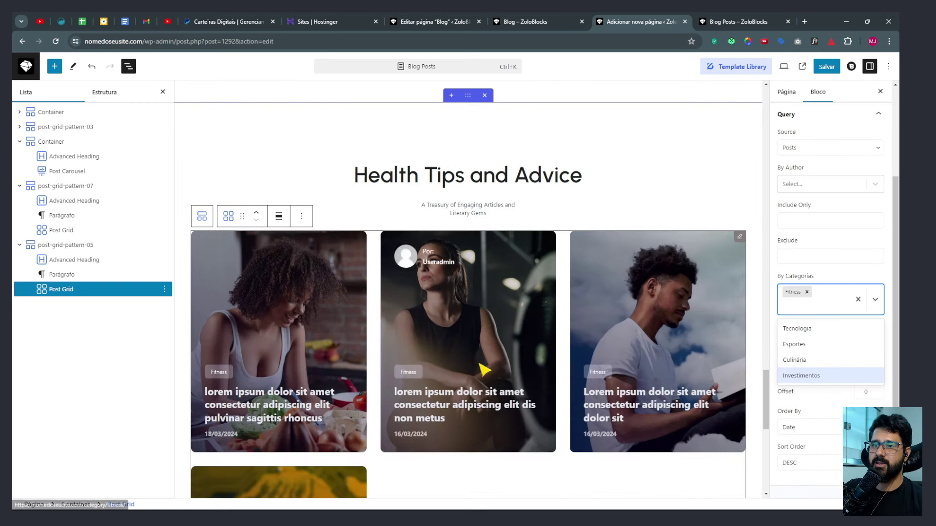
pyautogui.scroll(-3, 485, 367)
pyautogui.scroll(3, 253, 363)
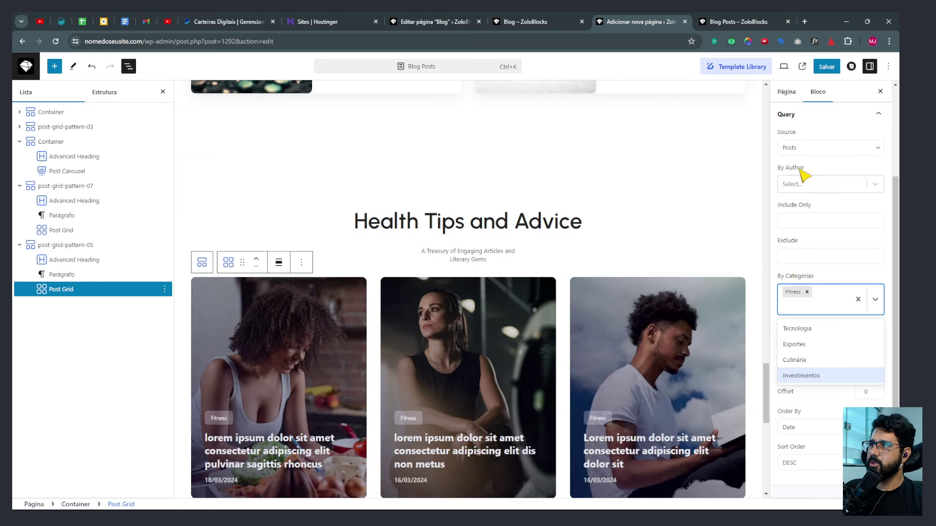
pyautogui.scroll(3, 804, 205)
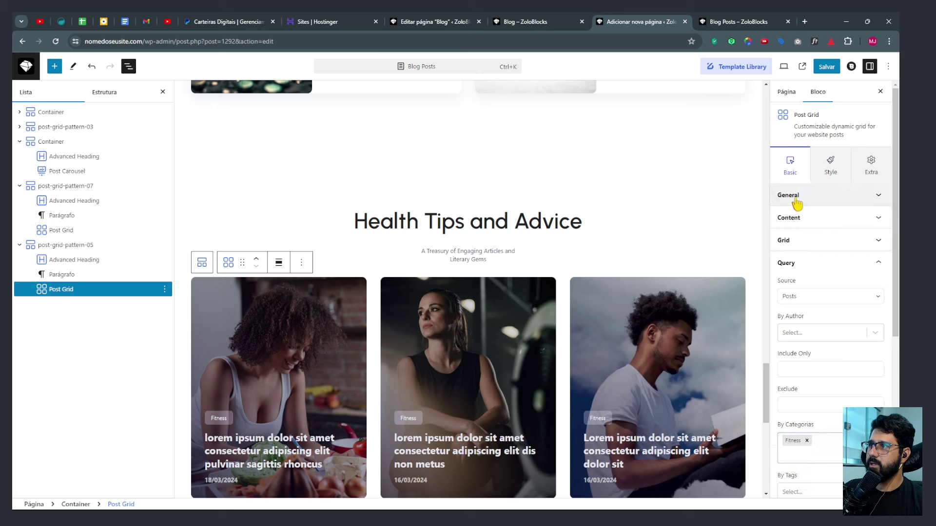
pyautogui.click(799, 197)
pyautogui.scroll(-2, 860, 320)
pyautogui.click(800, 324)
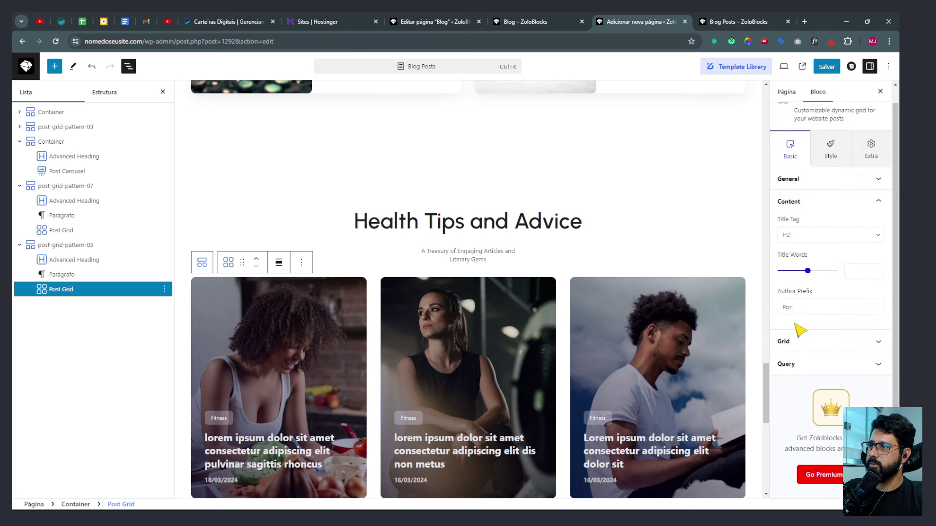
pyautogui.click(799, 365)
pyautogui.scroll(-3, 811, 349)
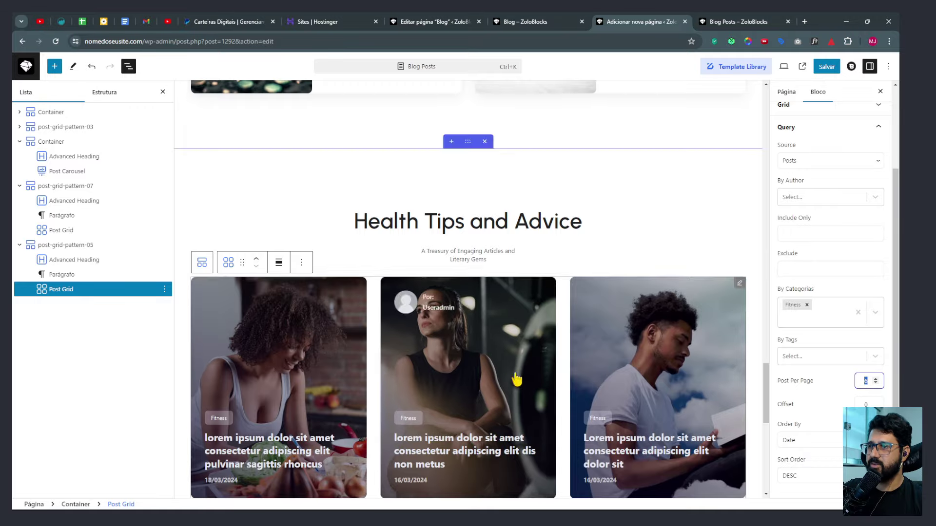
pyautogui.scroll(-9, 519, 375)
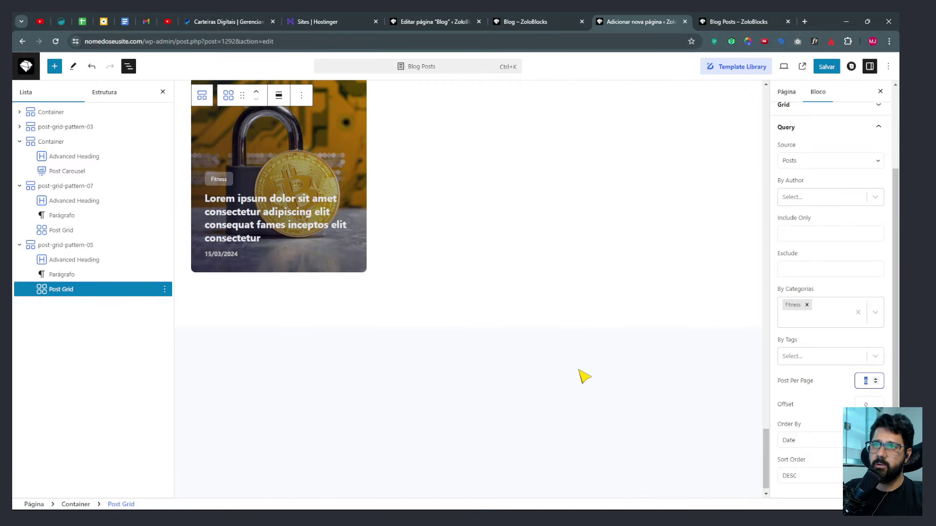
pyautogui.scroll(4, 581, 377)
pyautogui.scroll(4, 586, 379)
pyautogui.scroll(8, 586, 380)
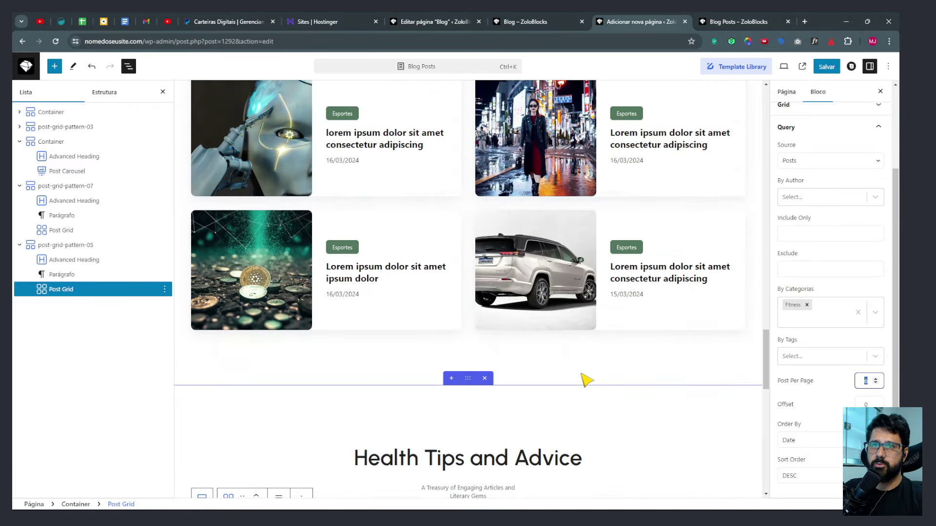
pyautogui.click(826, 67)
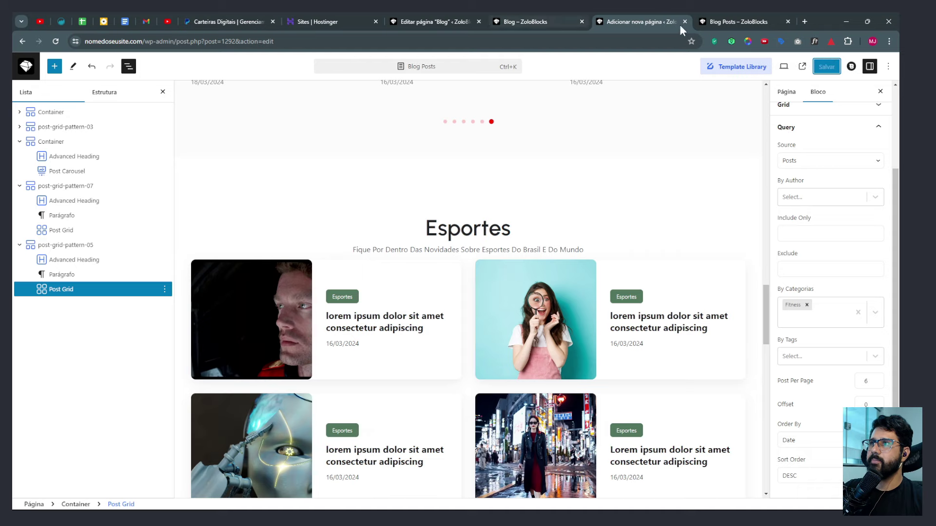
pyautogui.click(725, 23)
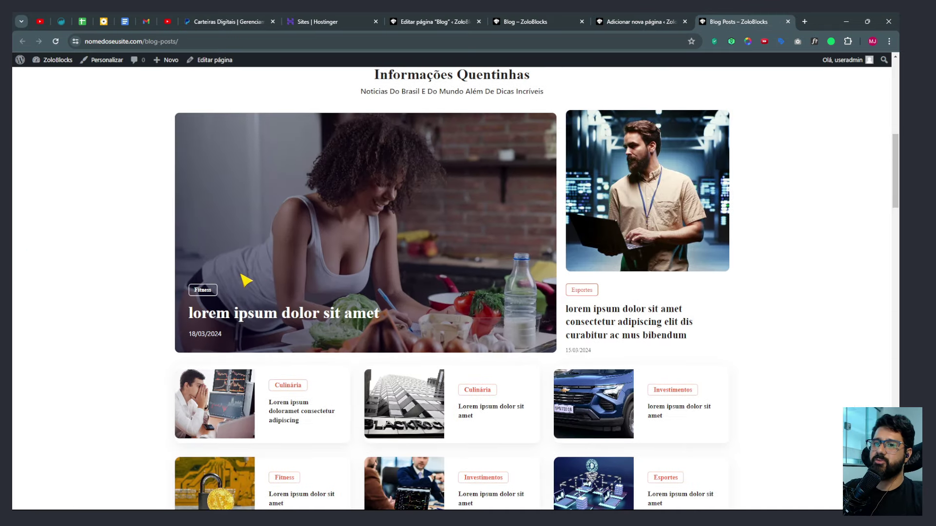
pyautogui.scroll(-10, 244, 276)
pyautogui.scroll(-15, 249, 277)
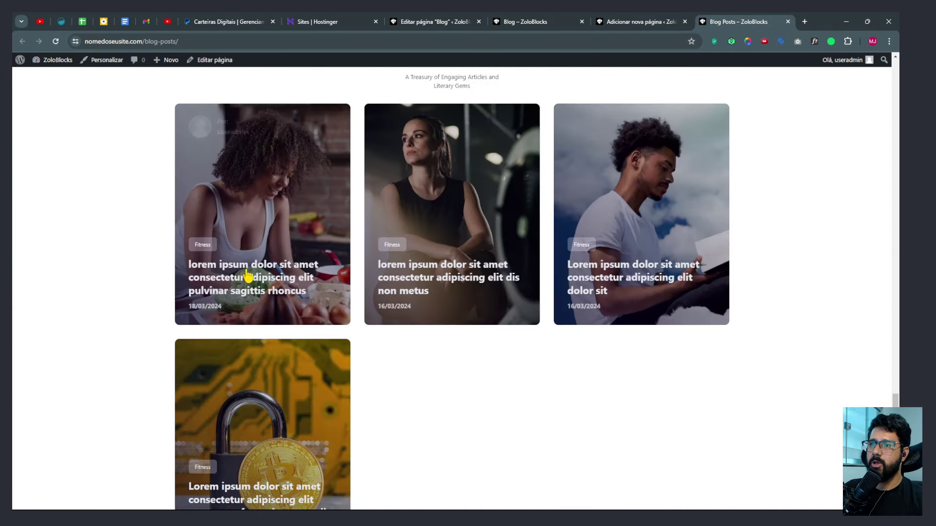
pyautogui.scroll(6, 511, 351)
pyautogui.scroll(-8, 456, 377)
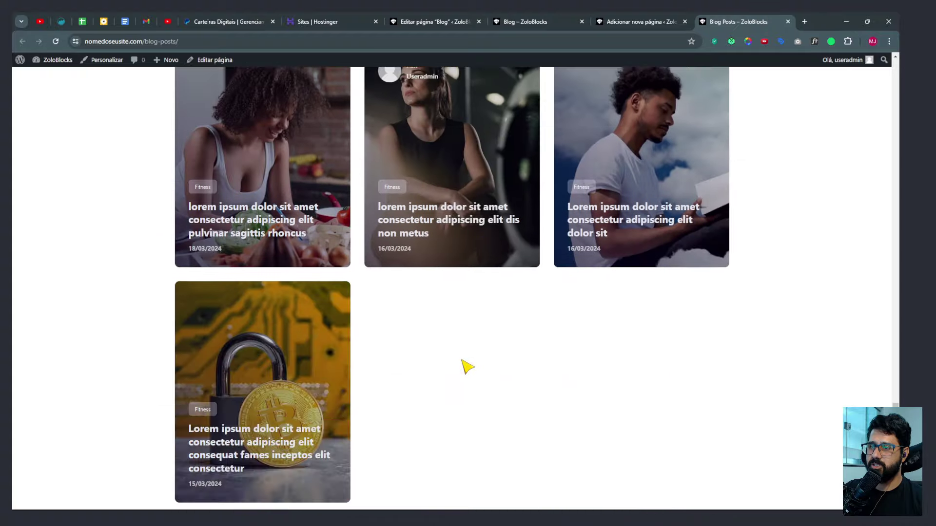
pyautogui.scroll(7, 466, 365)
pyautogui.scroll(10, 468, 341)
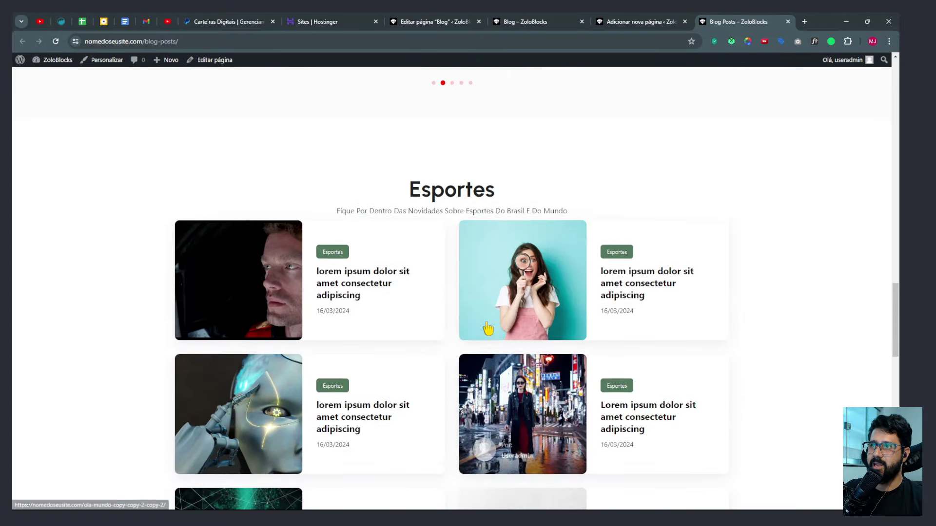
pyautogui.moveTo(469, 212); pyautogui.dragTo(453, 213)
pyautogui.scroll(5, 492, 224)
pyautogui.scroll(-3, 439, 390)
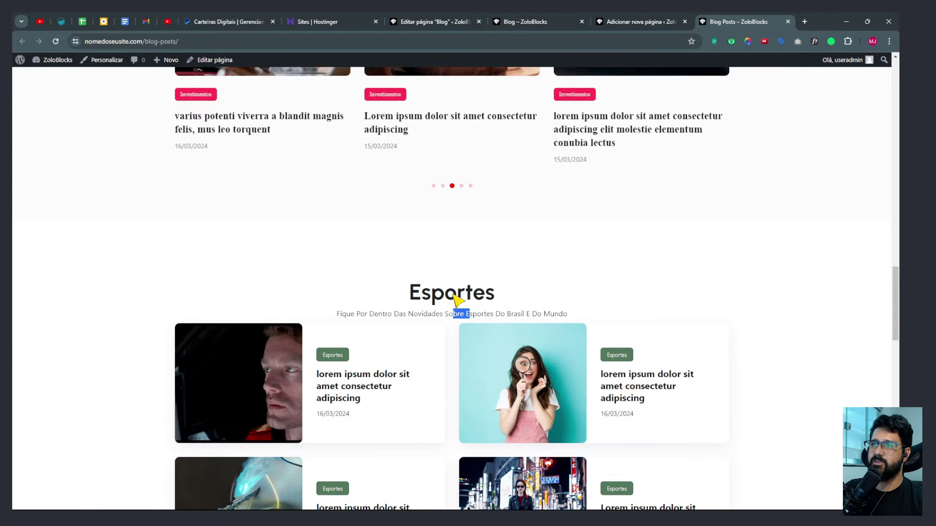
pyautogui.scroll(10, 459, 301)
pyautogui.scroll(-7, 534, 378)
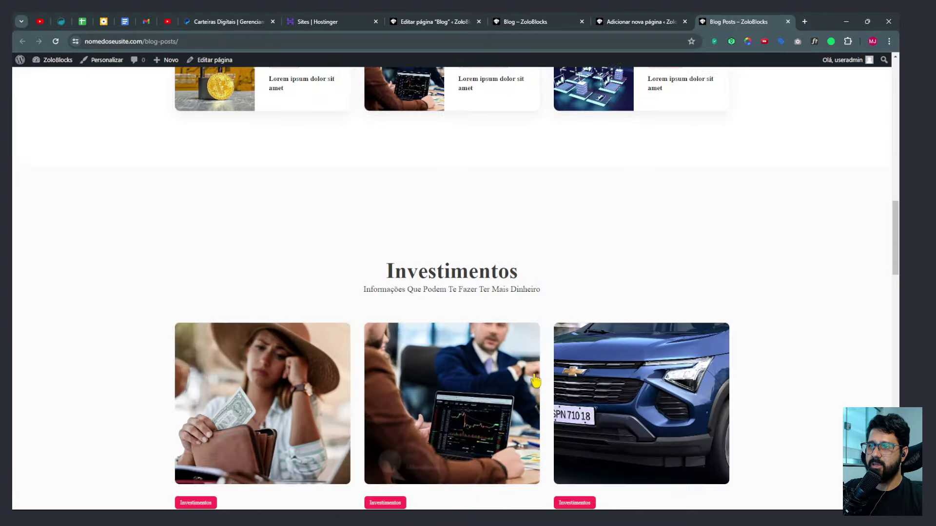
pyautogui.scroll(15, 687, 341)
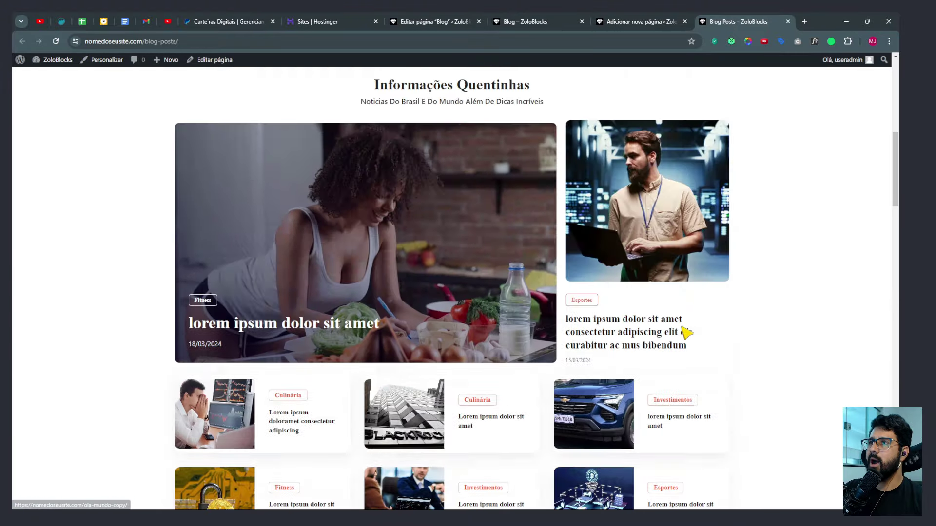
# Below the last post grid, insert Newsletter Patterns 06 found by searching 'news'.
pyautogui.click(620, 22)
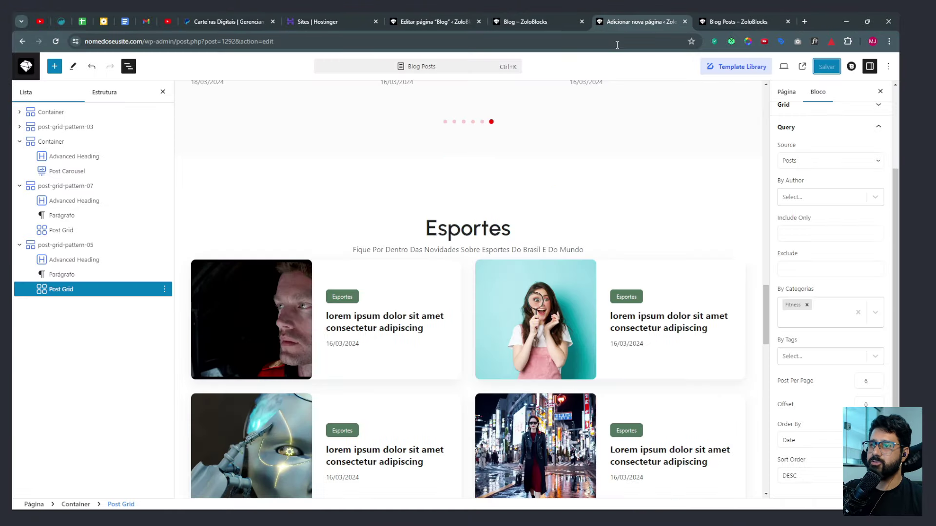
pyautogui.scroll(-10, 536, 327)
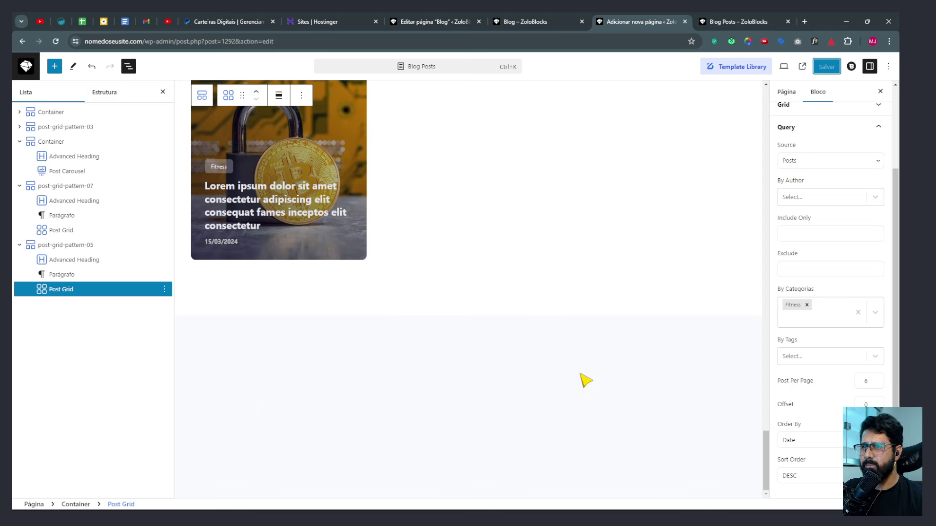
pyautogui.click(475, 386)
pyautogui.click(740, 67)
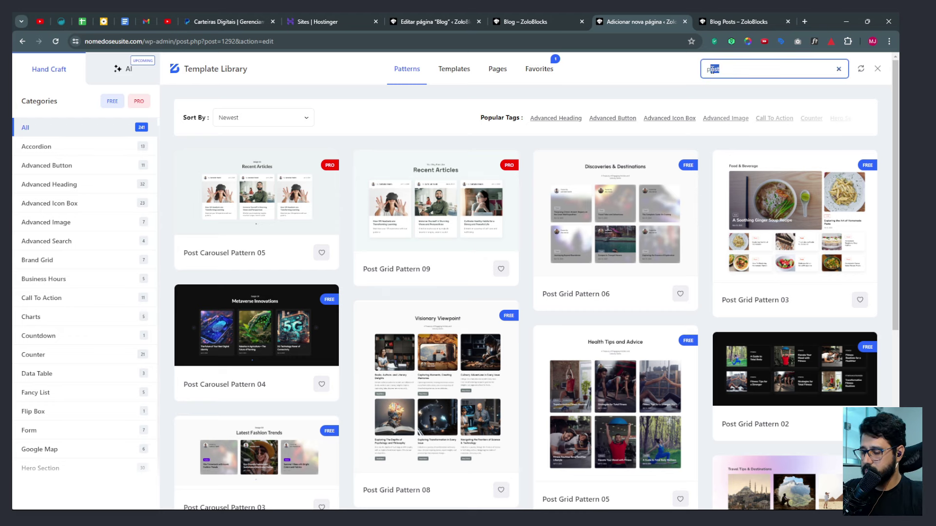
pyautogui.press('BackSpace')
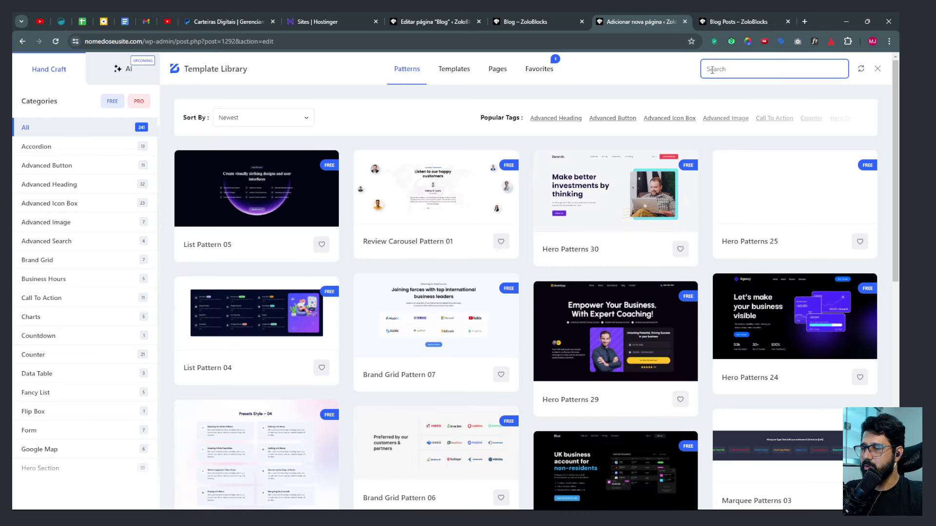
pyautogui.write('news')
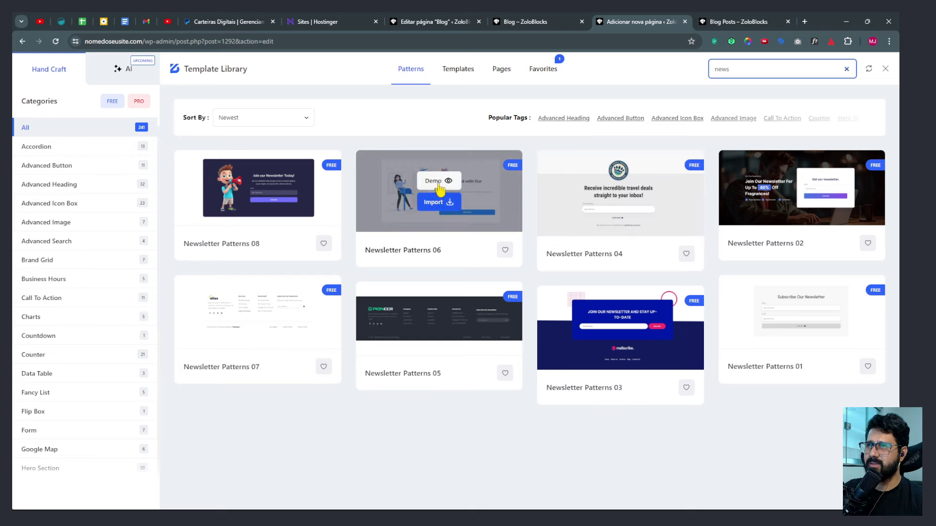
pyautogui.click(438, 202)
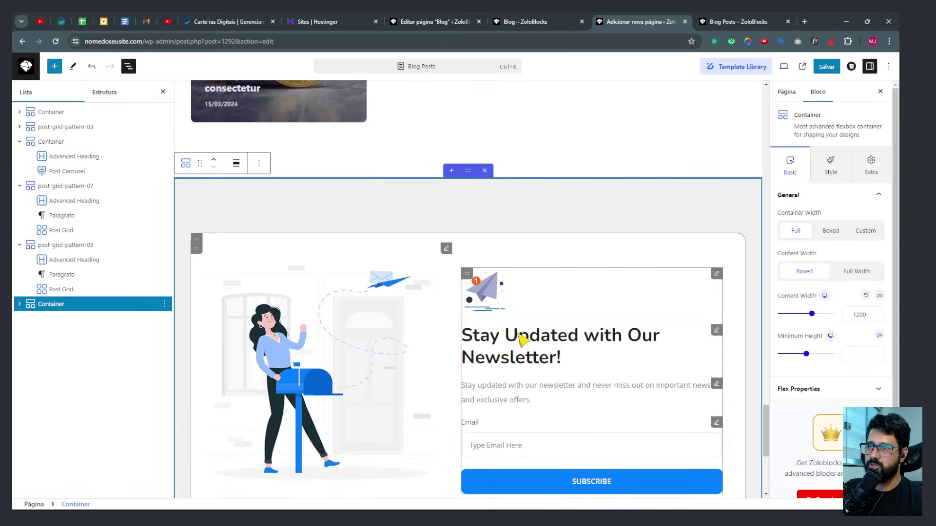
# Change the newsletter heading to 'Quer Receber de Primeira Mão' and translate the description into Portuguese.
pyautogui.scroll(-2, 523, 339)
pyautogui.click(514, 272)
pyautogui.tripleClick(511, 276)
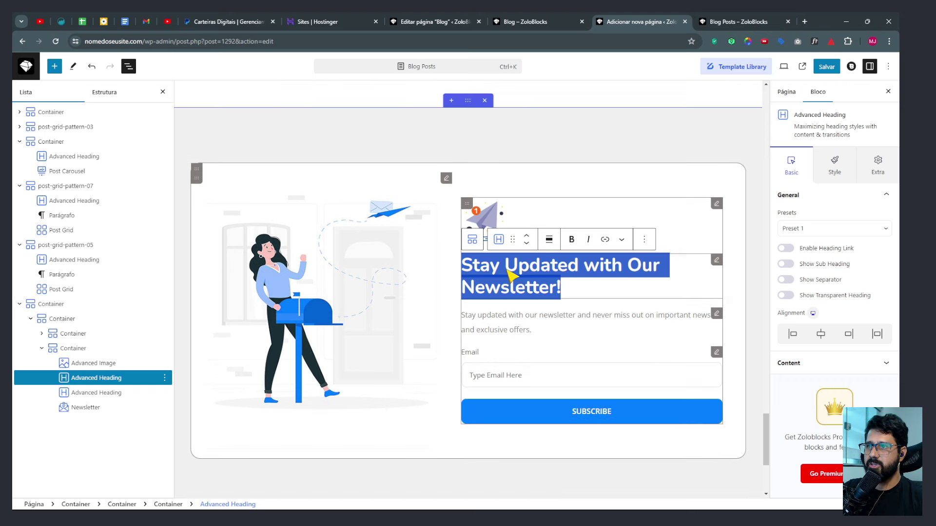
pyautogui.press('BackSpace')
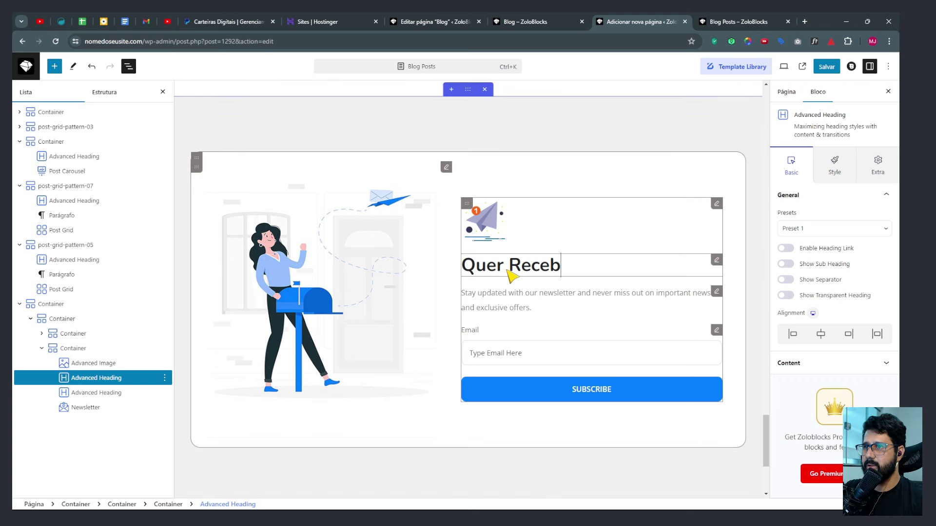
pyautogui.write('Quer Receber de Primeira Mão nosso Conteúdo?')
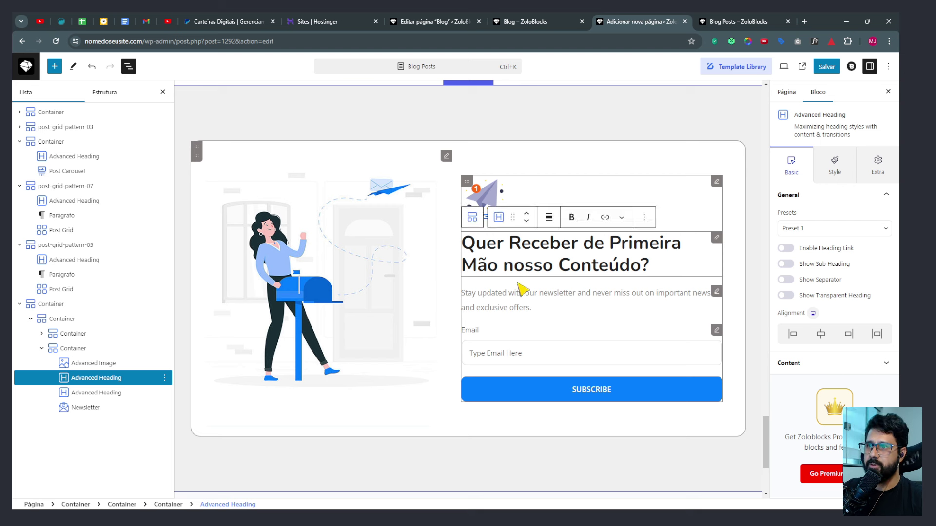
pyautogui.tripleClick(518, 293)
pyautogui.write('D')
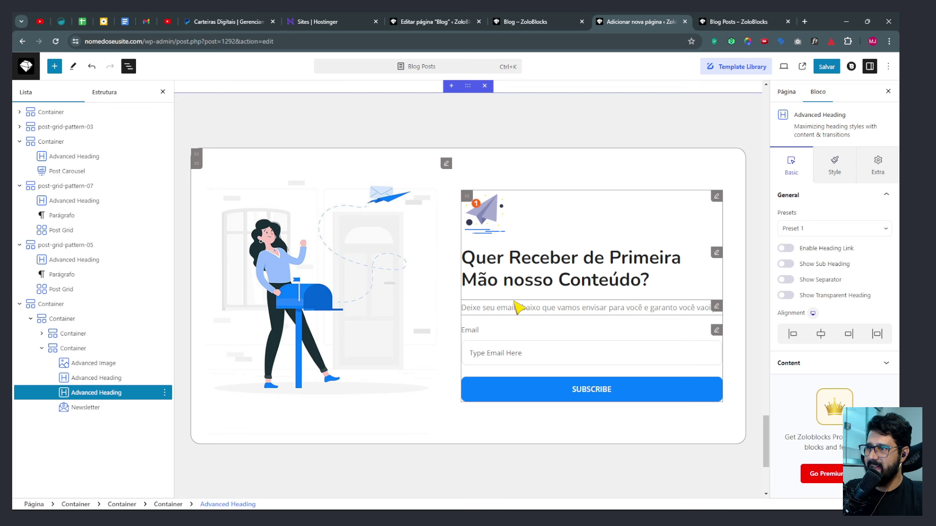
pyautogui.write('adorar.')
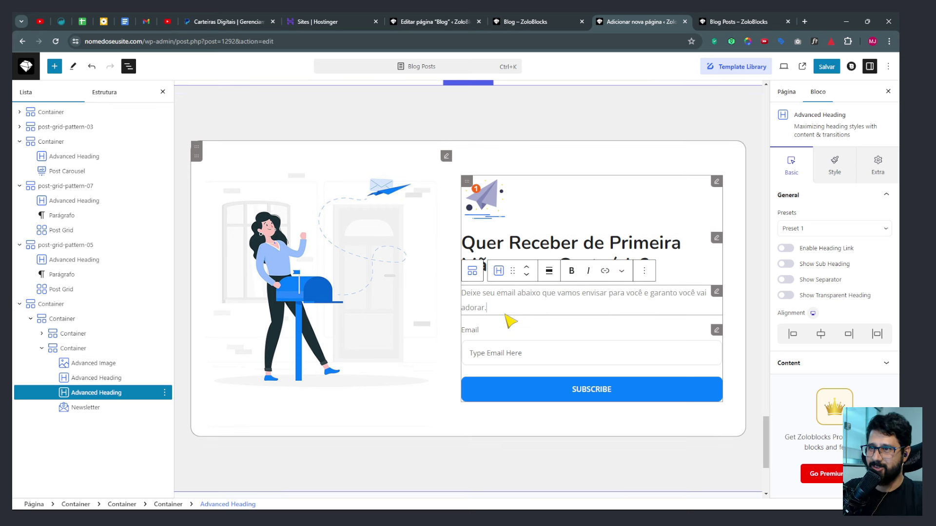
# Set the signup button text to 'Inscrever' and the email placeholder to 'Digite Aqui seu Email'.
pyautogui.click(511, 349)
pyautogui.click(801, 320)
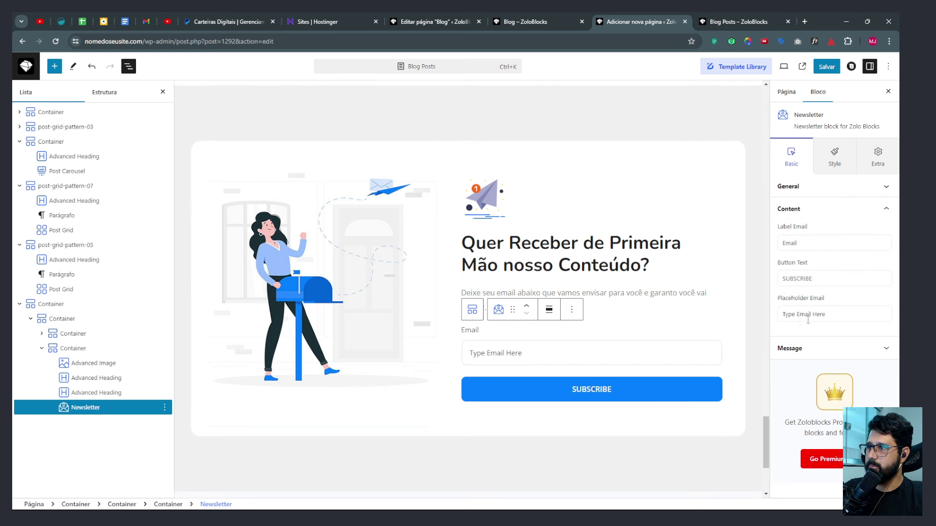
pyautogui.moveTo(825, 280); pyautogui.dragTo(768, 286)
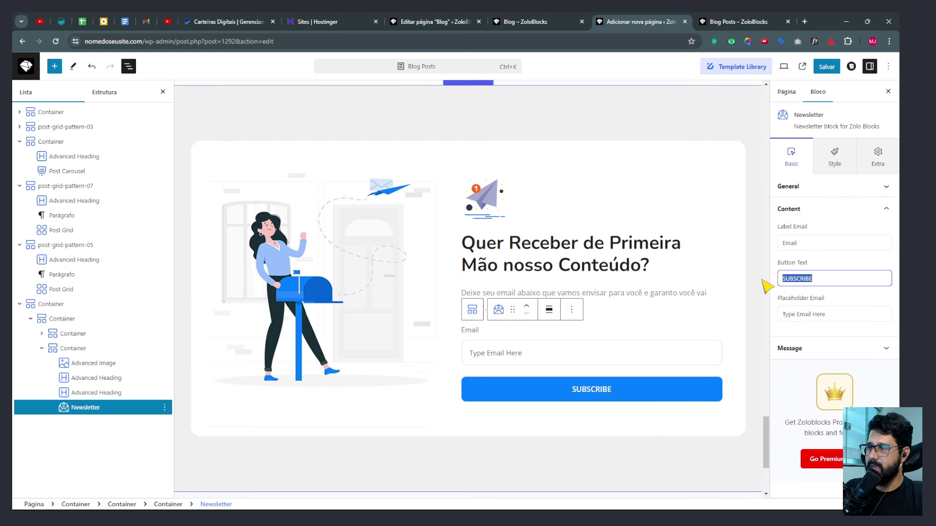
pyautogui.write('Inscrever')
pyautogui.press('Tab')
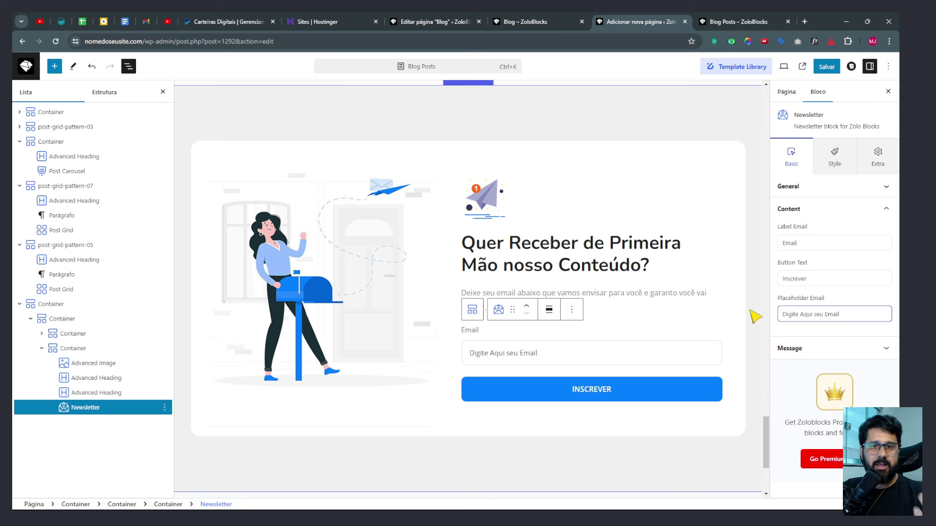
# Check the newsletter's illustration, paper-plane image and section, then save the page.
pyautogui.click(322, 293)
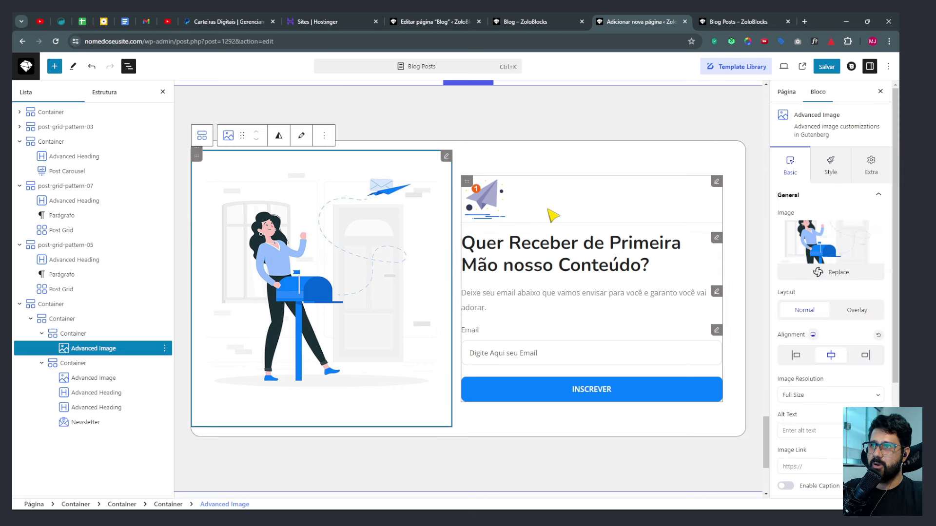
pyautogui.click(527, 208)
pyautogui.click(499, 466)
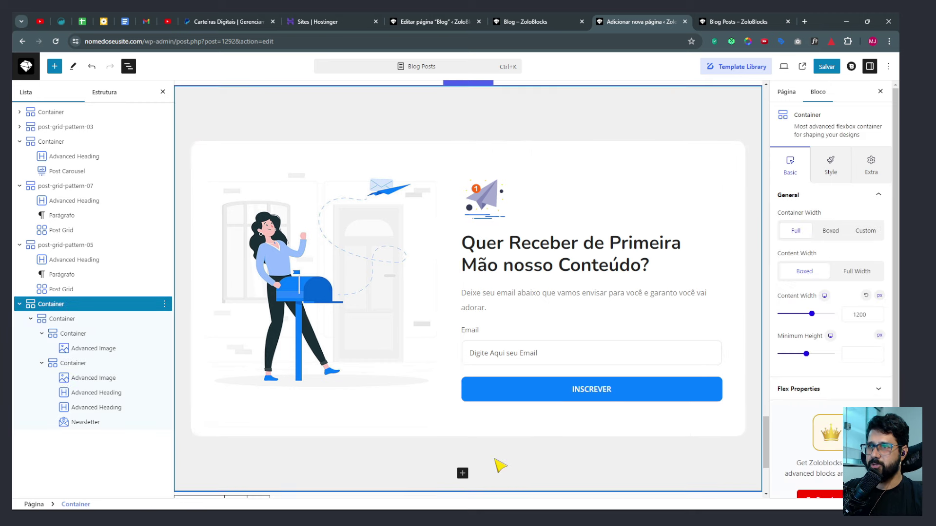
pyautogui.scroll(6, 500, 465)
pyautogui.click(827, 67)
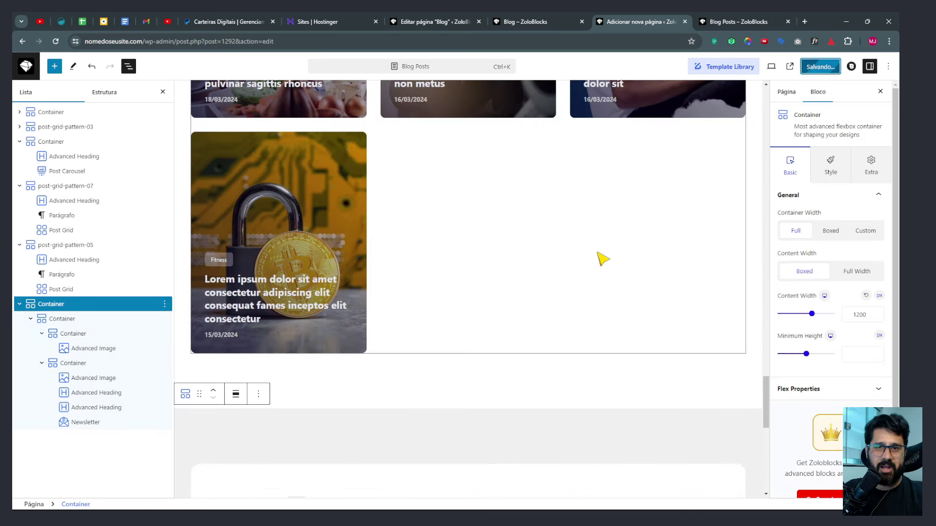
# Copy the styles of the Investimentos Advanced Heading from its block options.
pyautogui.scroll(20, 618, 343)
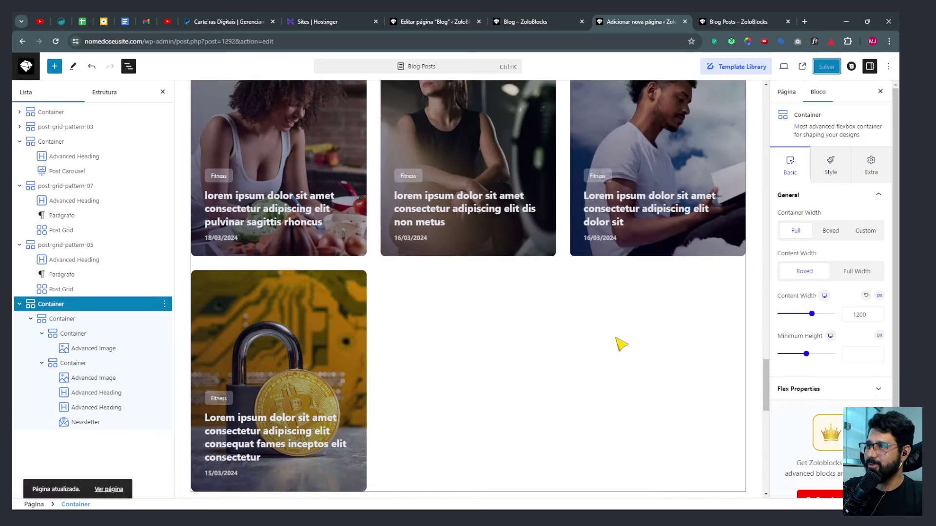
pyautogui.scroll(6, 618, 343)
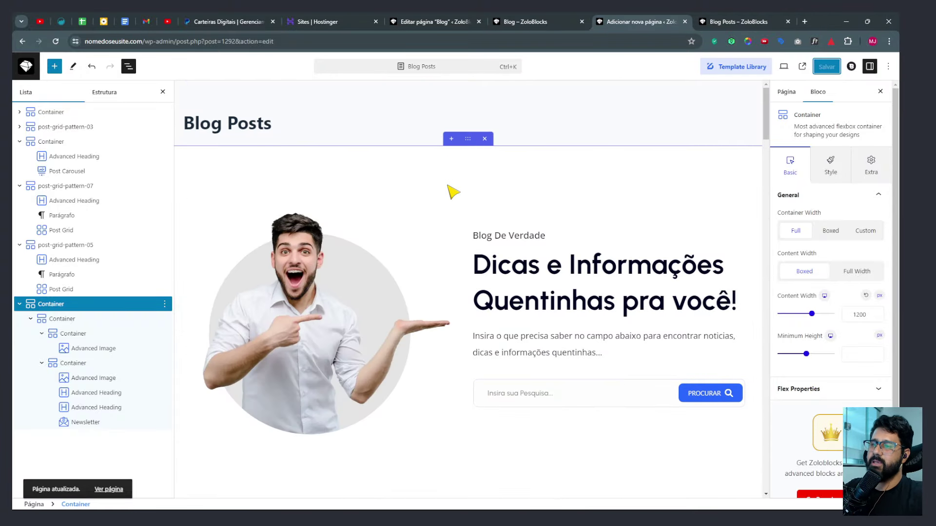
pyautogui.scroll(-3, 538, 197)
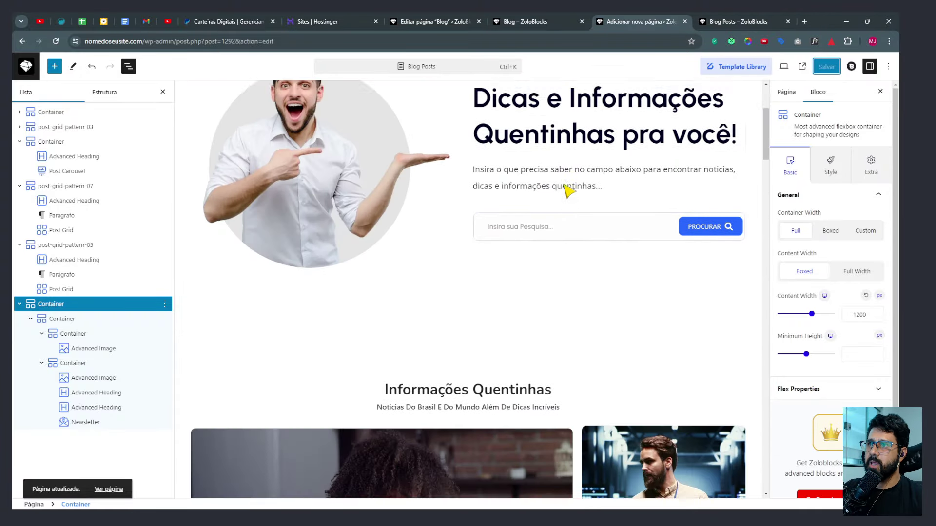
pyautogui.scroll(3, 563, 188)
pyautogui.scroll(-5, 482, 262)
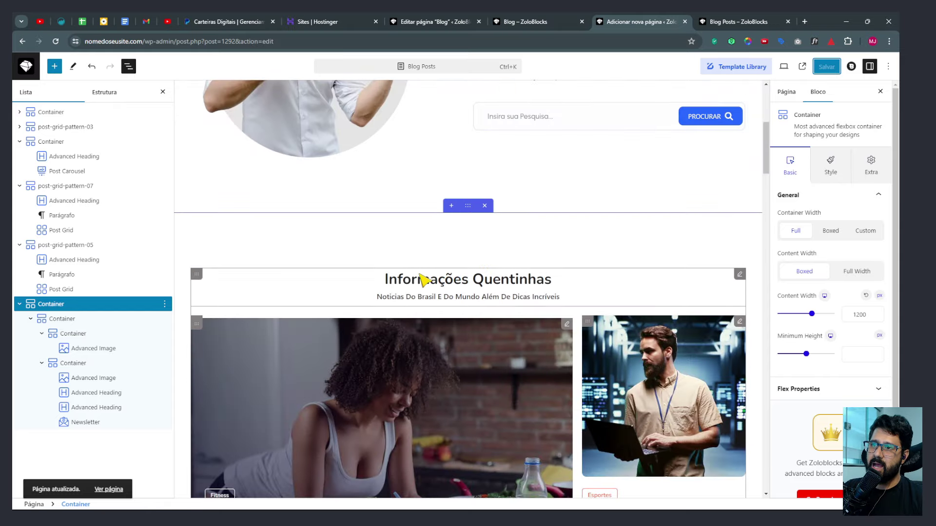
pyautogui.scroll(-10, 475, 291)
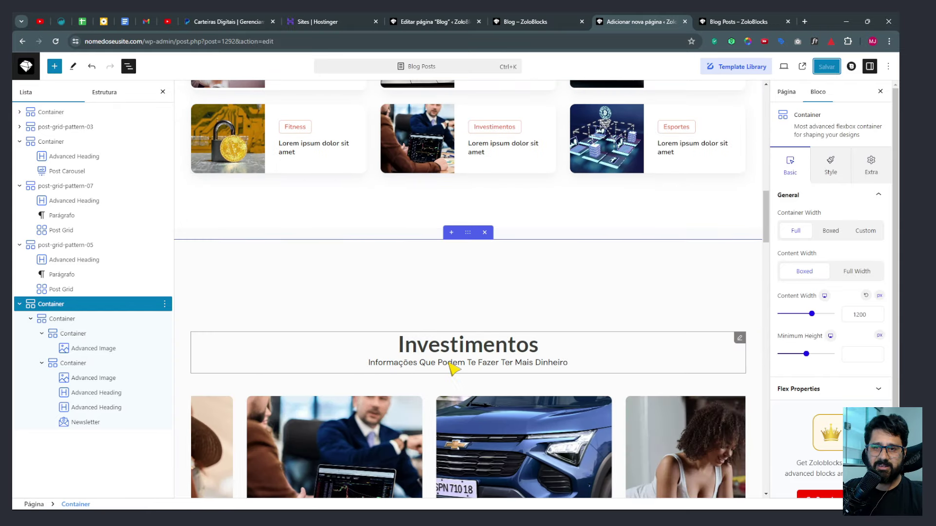
pyautogui.scroll(15, 451, 368)
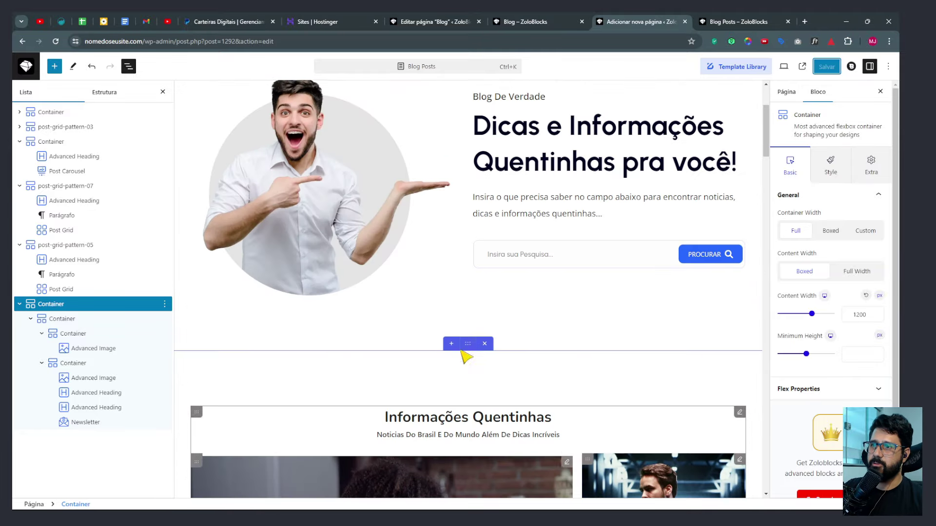
pyautogui.scroll(-12, 463, 353)
pyautogui.scroll(-2, 478, 386)
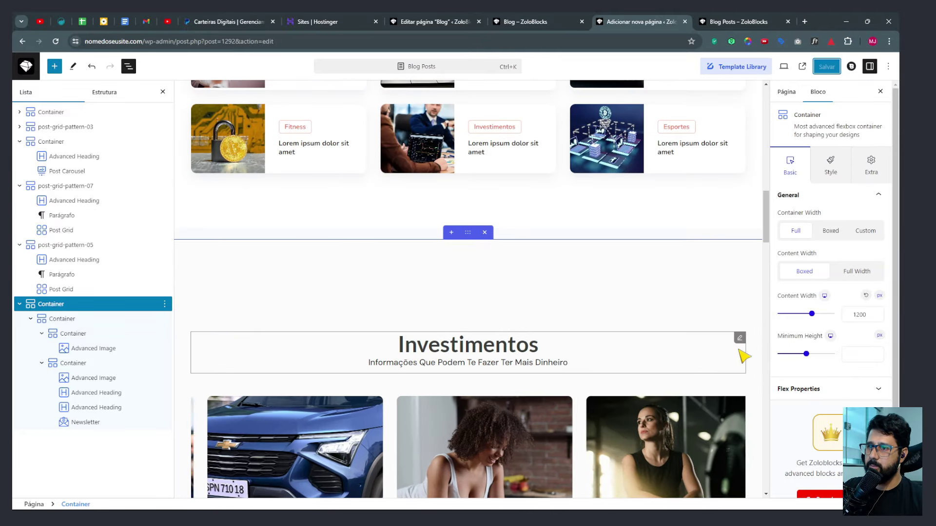
pyautogui.rightClick(740, 341)
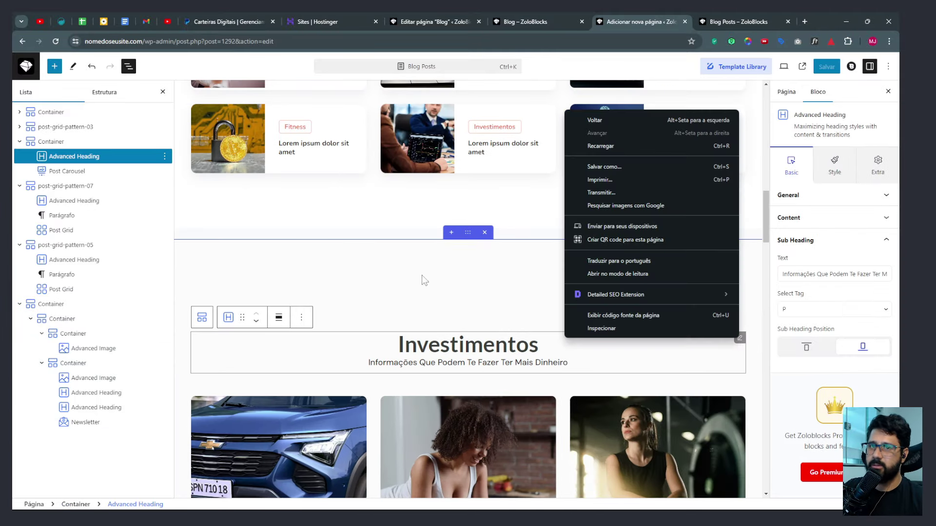
pyautogui.click(79, 156)
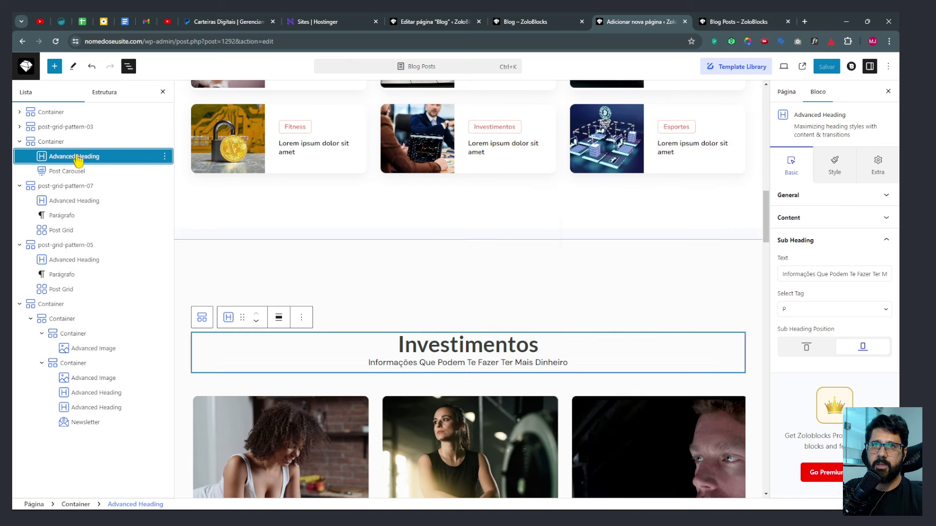
pyautogui.click(165, 156)
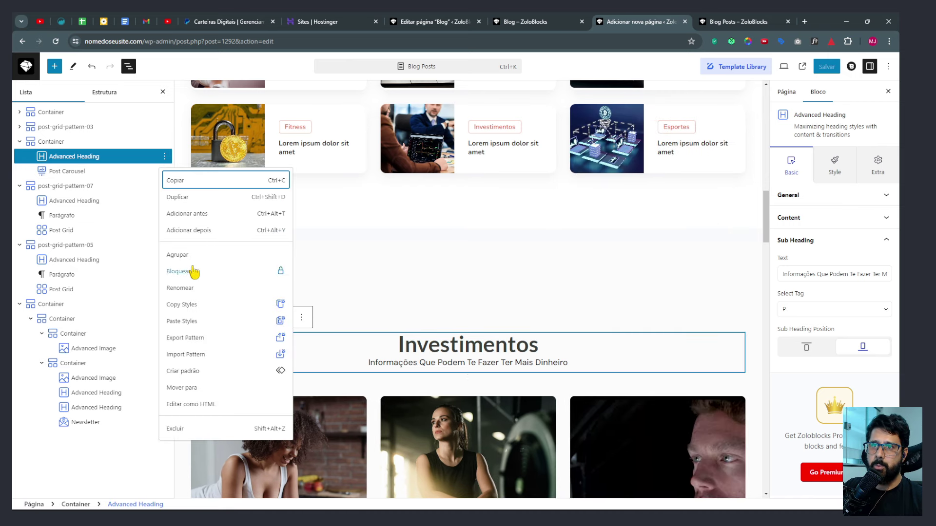
pyautogui.click(192, 305)
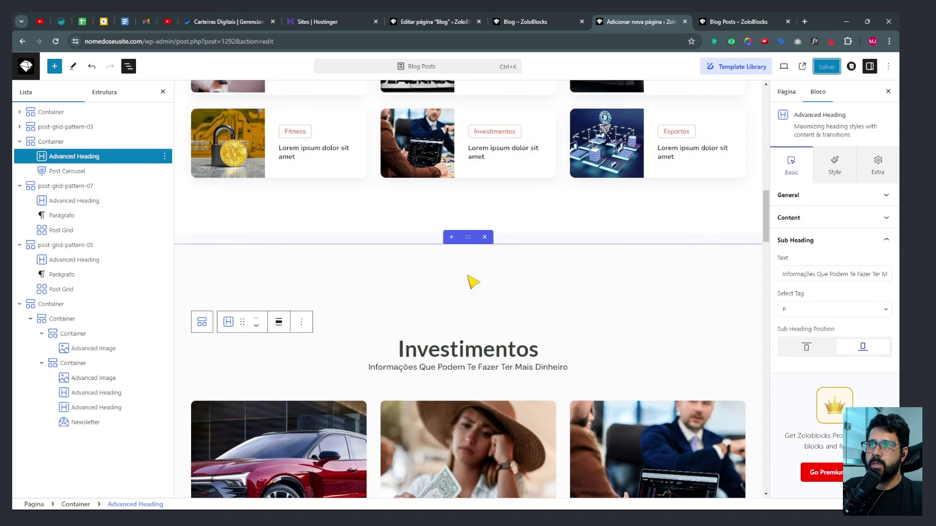
# Paste the copied styles onto the Informações Quentinhas heading.
pyautogui.scroll(15, 472, 280)
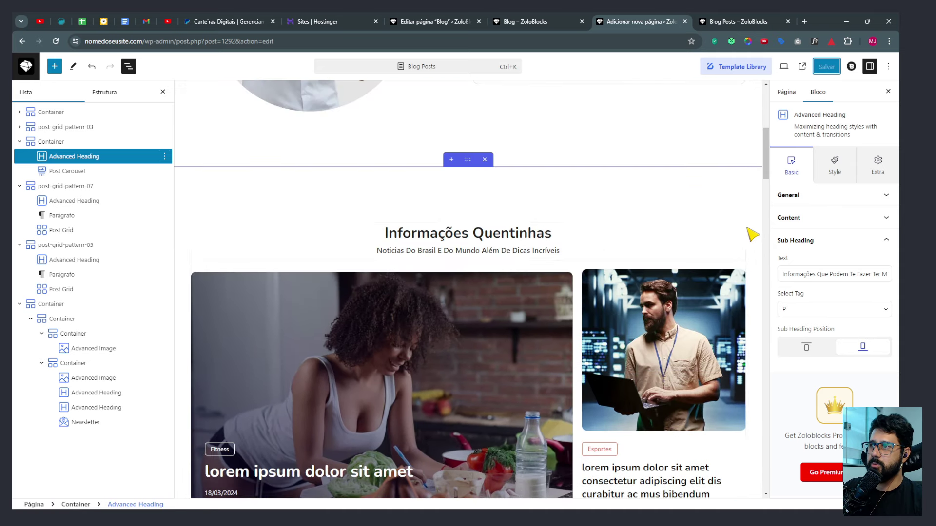
pyautogui.click(742, 234)
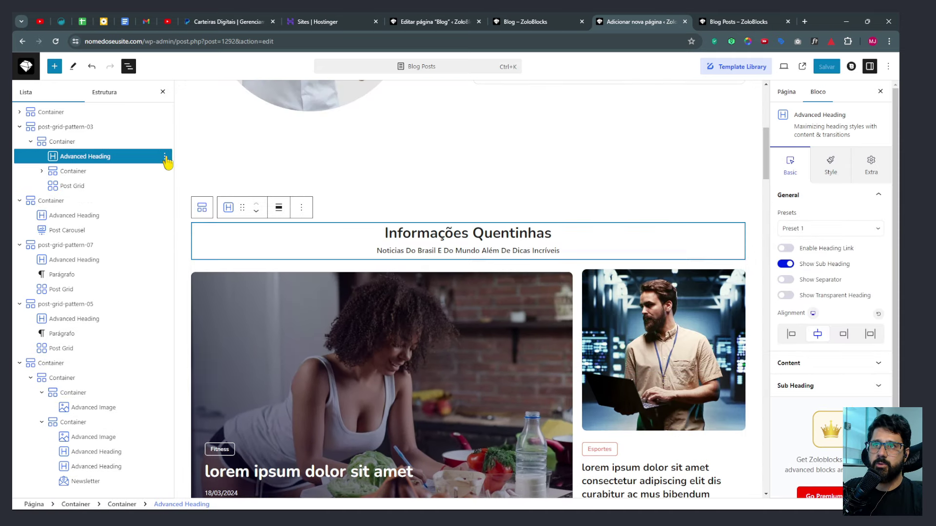
pyautogui.click(165, 156)
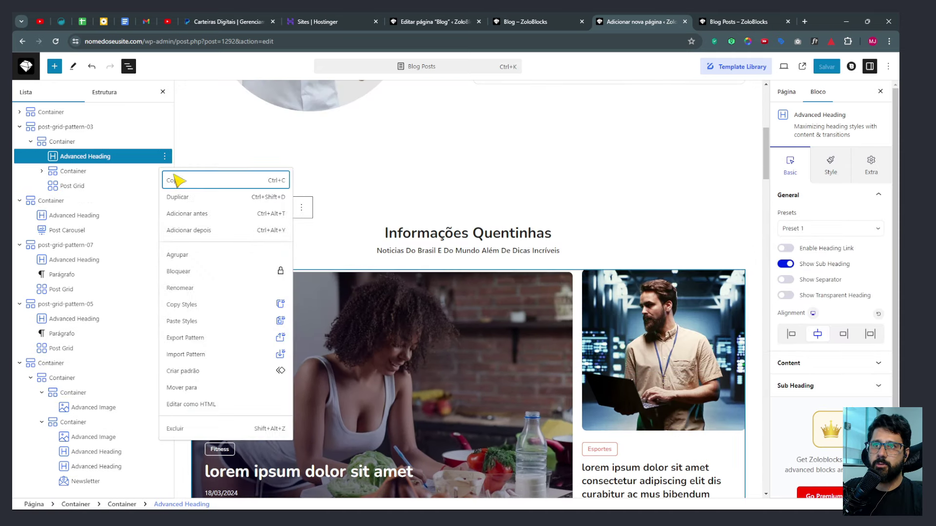
pyautogui.click(173, 322)
pyautogui.scroll(-5, 384, 251)
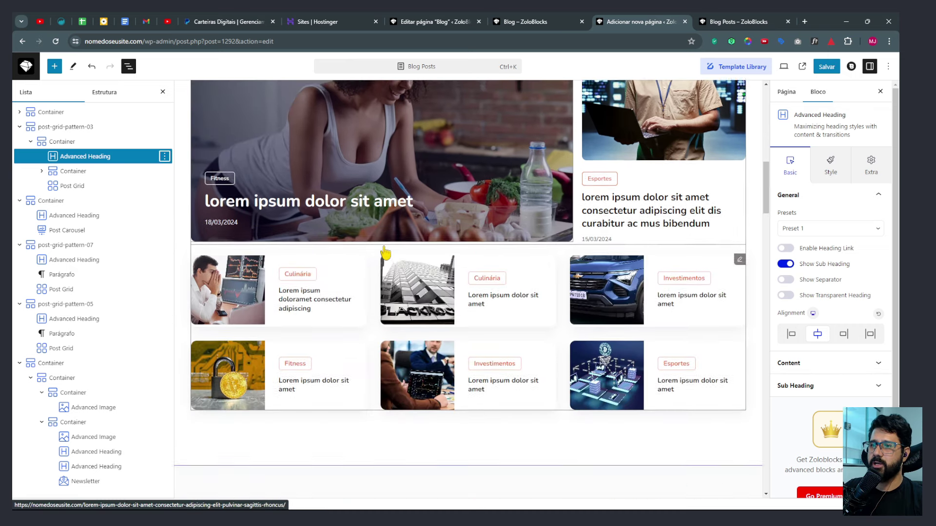
pyautogui.scroll(-10, 384, 251)
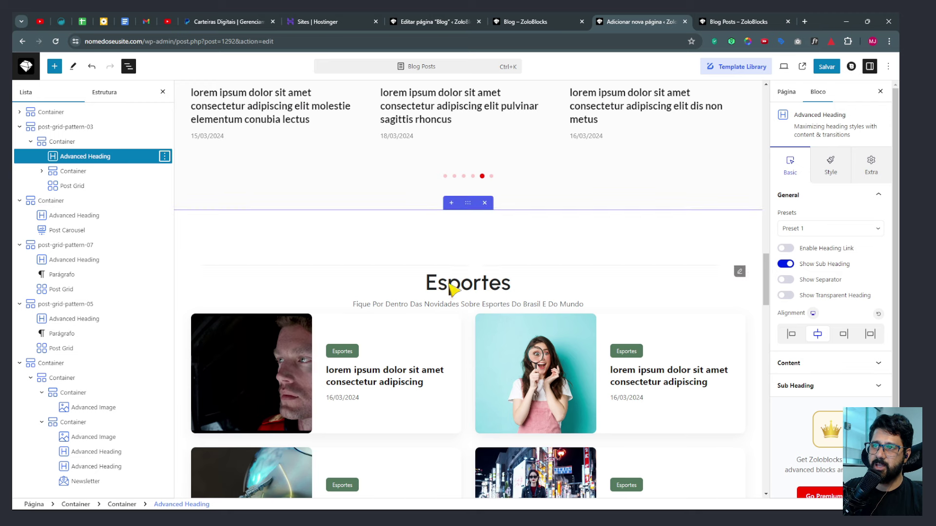
# Turn on the Esportes heading's subheading with the copied tagline, tag P, positioned at the bottom.
pyautogui.click(445, 305)
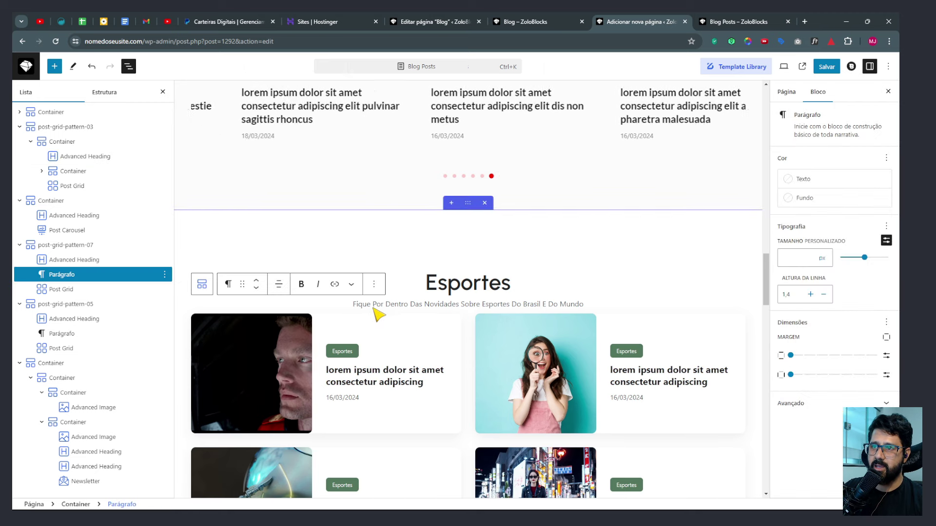
pyautogui.moveTo(416, 307); pyautogui.dragTo(576, 308)
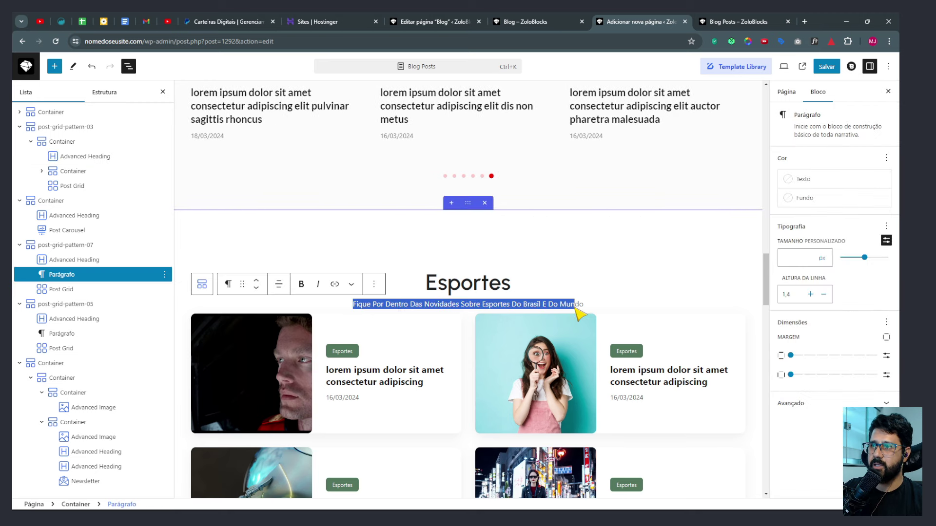
pyautogui.click(485, 285)
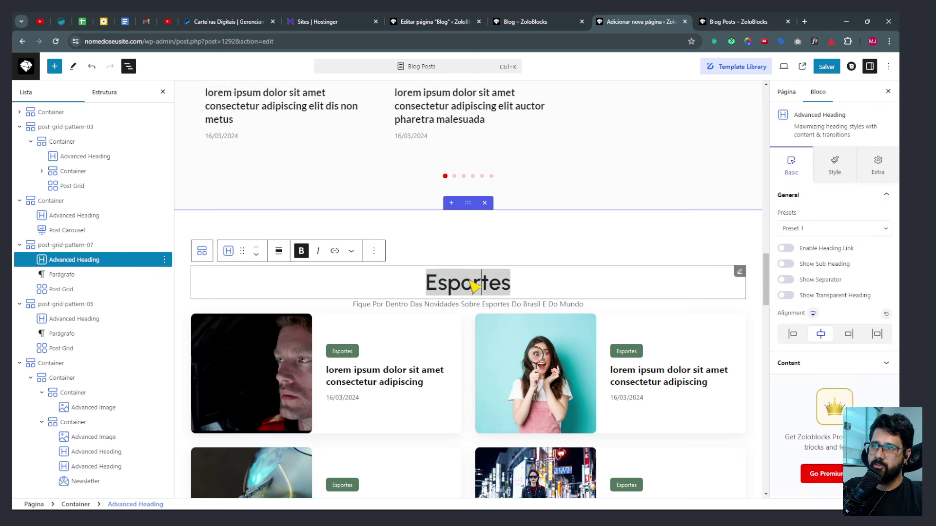
pyautogui.click(785, 264)
pyautogui.scroll(-1, 809, 341)
pyautogui.click(809, 359)
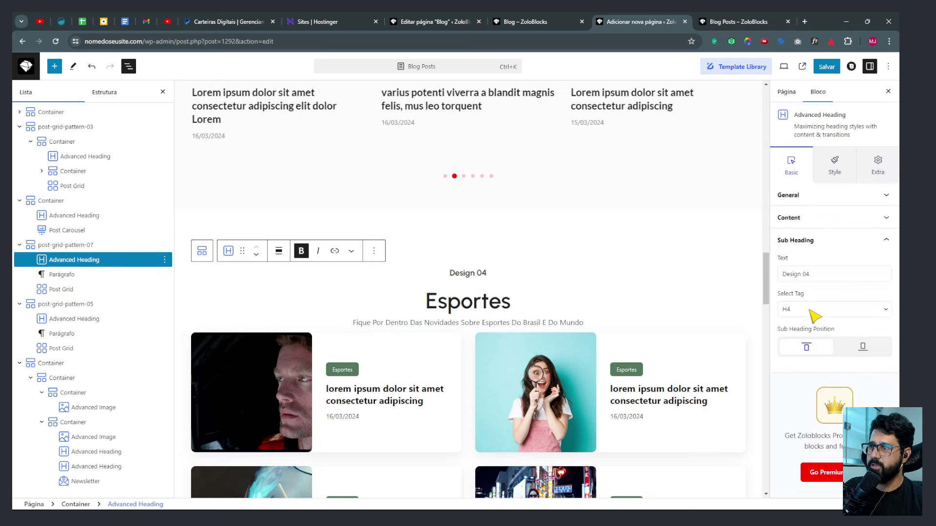
pyautogui.click(819, 274)
pyautogui.hotkey('ctrl', 'a')
pyautogui.hotkey('ctrl', 'v')
pyautogui.click(829, 309)
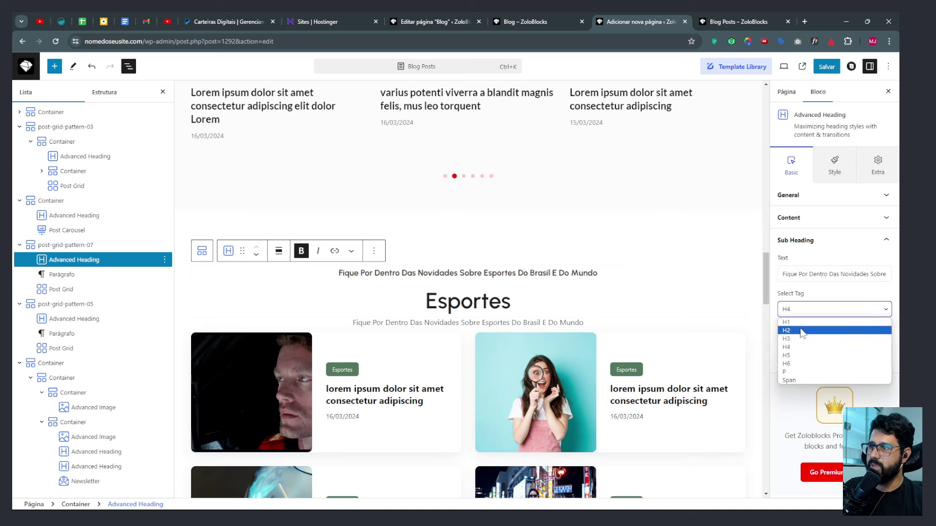
pyautogui.click(795, 372)
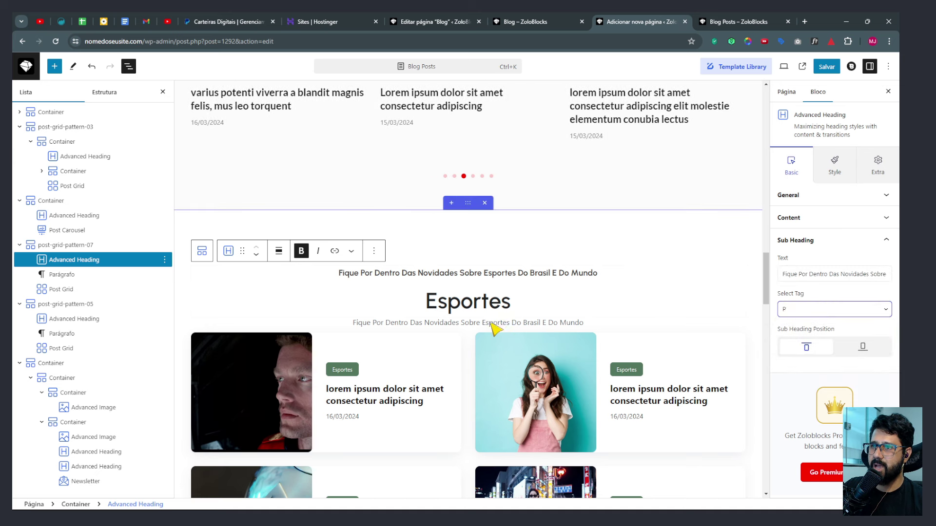
pyautogui.click(862, 349)
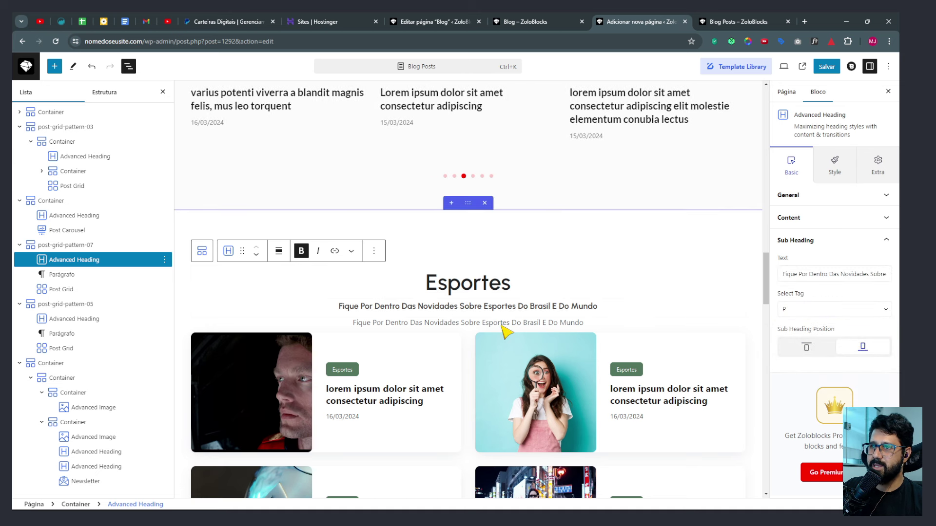
# Delete the separate Esportes subtitle paragraph and save the page.
pyautogui.click(418, 323)
pyautogui.click(374, 302)
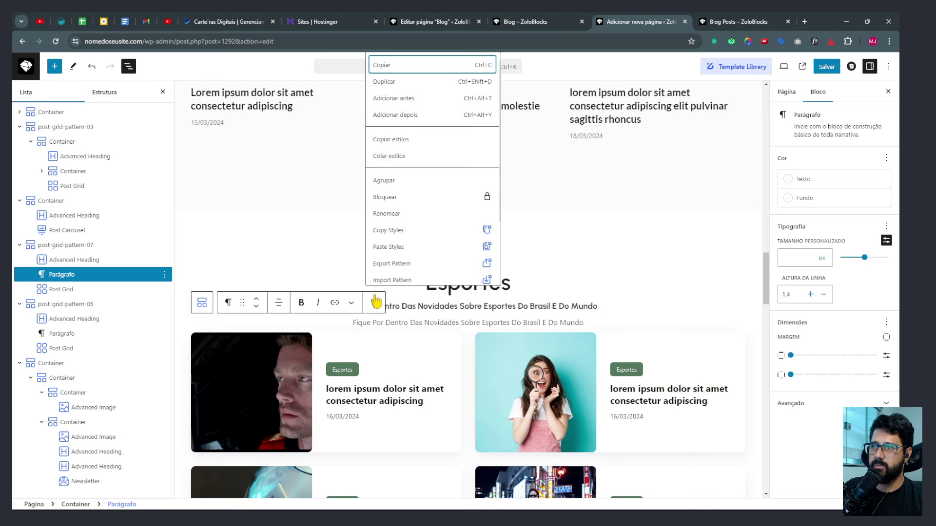
pyautogui.scroll(-3, 383, 287)
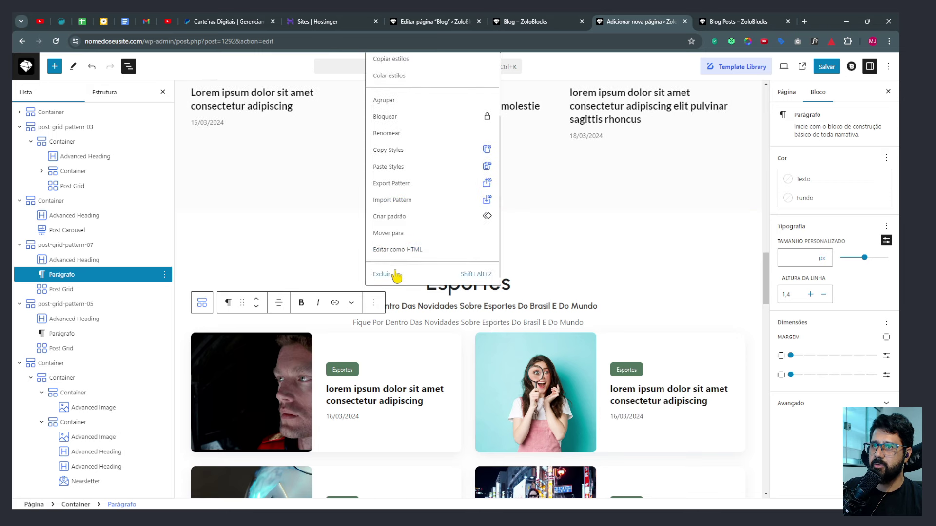
pyautogui.click(394, 277)
pyautogui.scroll(-10, 528, 244)
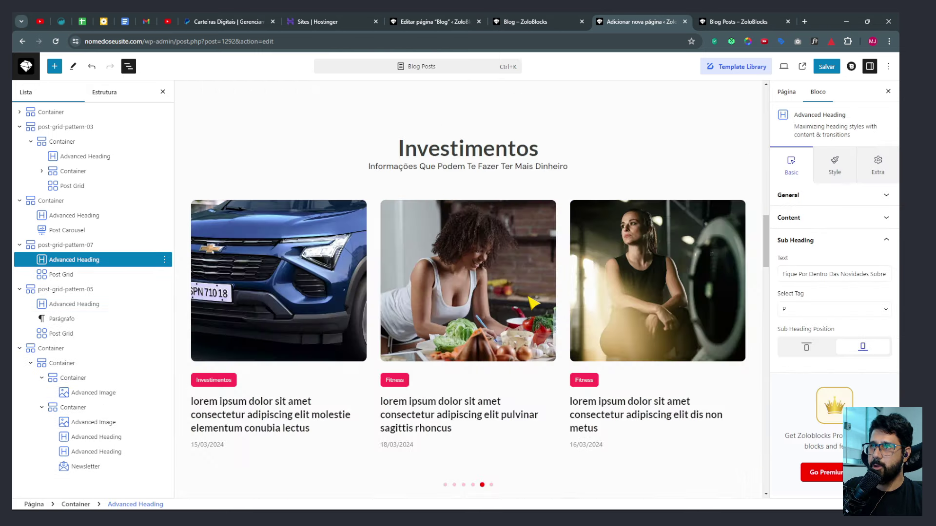
pyautogui.scroll(2, 553, 299)
pyautogui.scroll(-2, 731, 151)
pyautogui.hotkey('ctrl', 's')
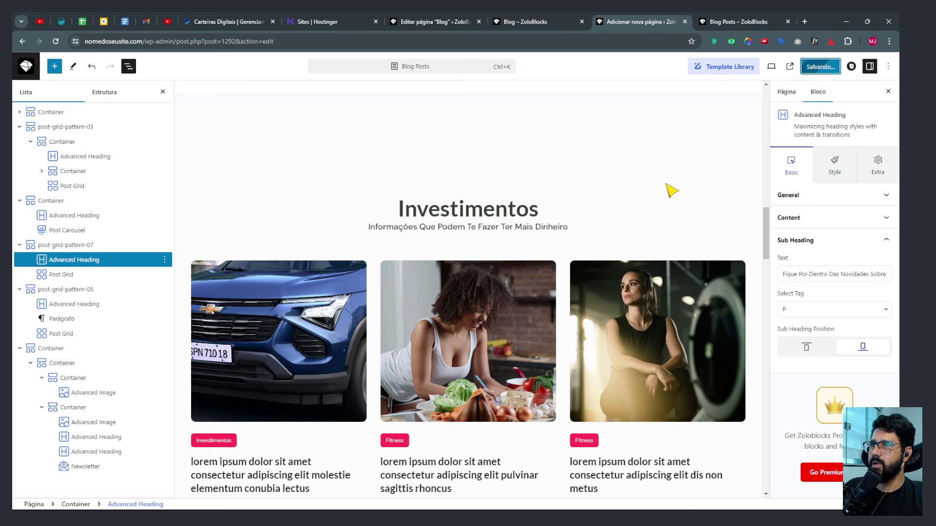
# Copy the Investimentos heading's styles and paste them onto the Esportes heading.
pyautogui.click(740, 207)
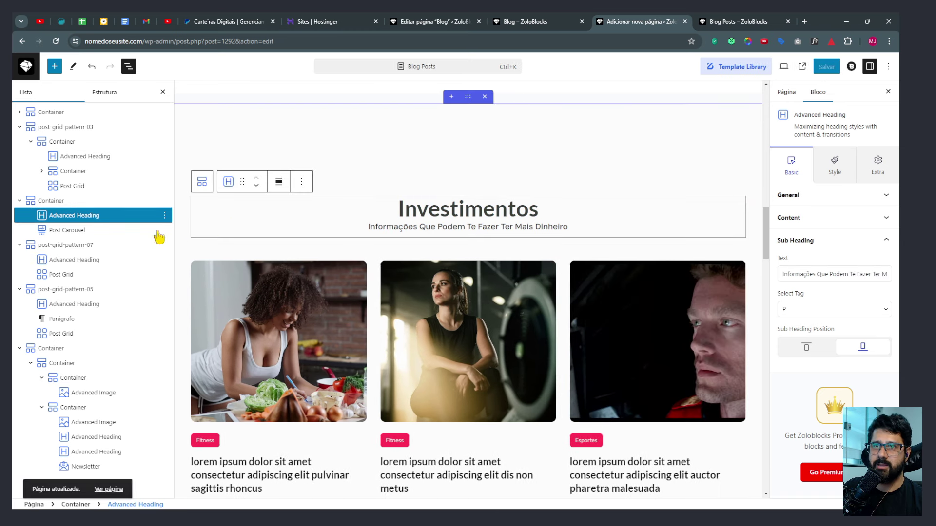
pyautogui.click(165, 215)
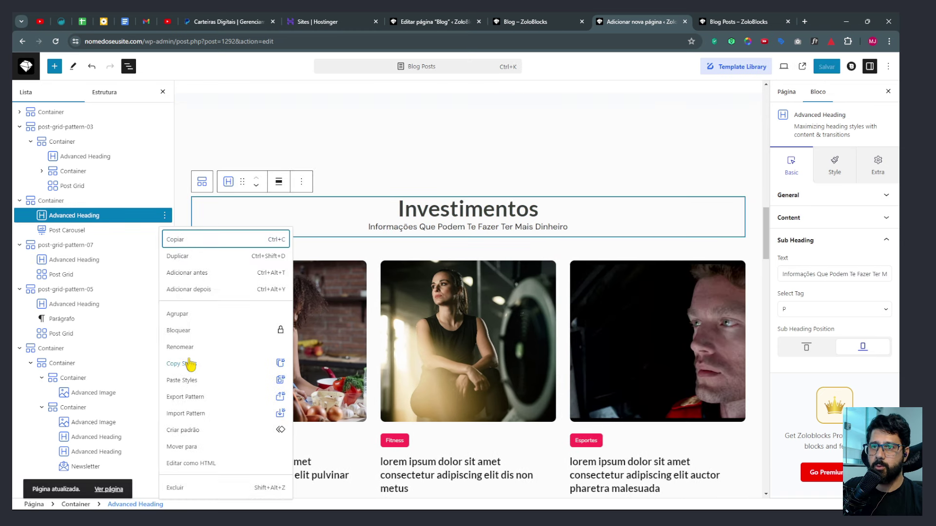
pyautogui.click(244, 365)
pyautogui.scroll(-10, 478, 302)
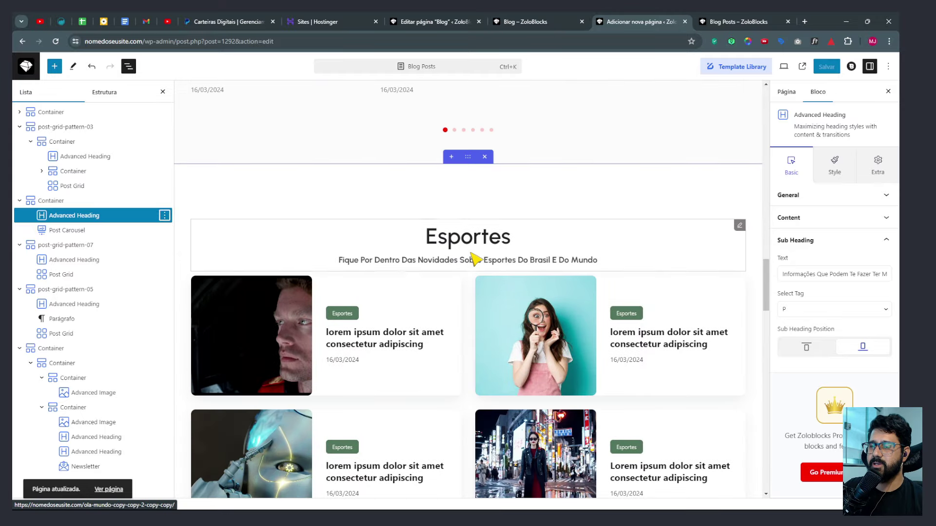
pyautogui.click(735, 228)
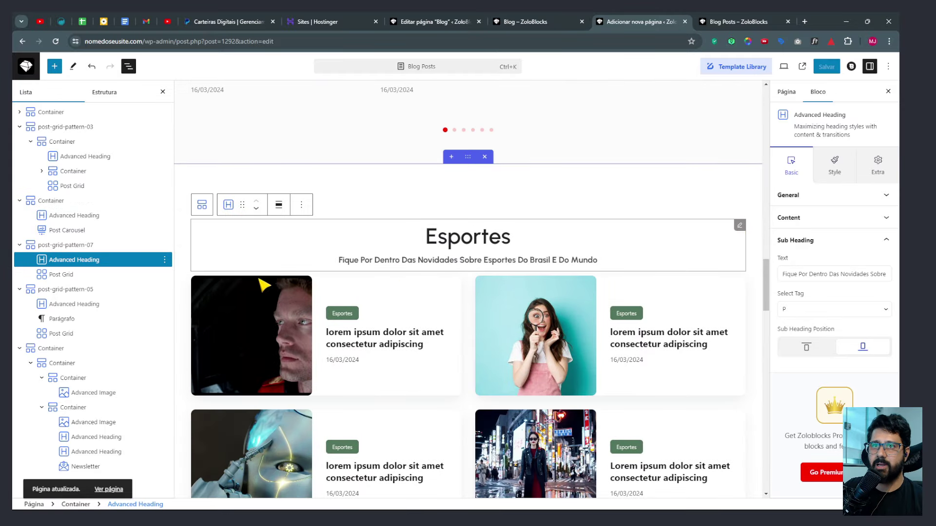
pyautogui.click(165, 259)
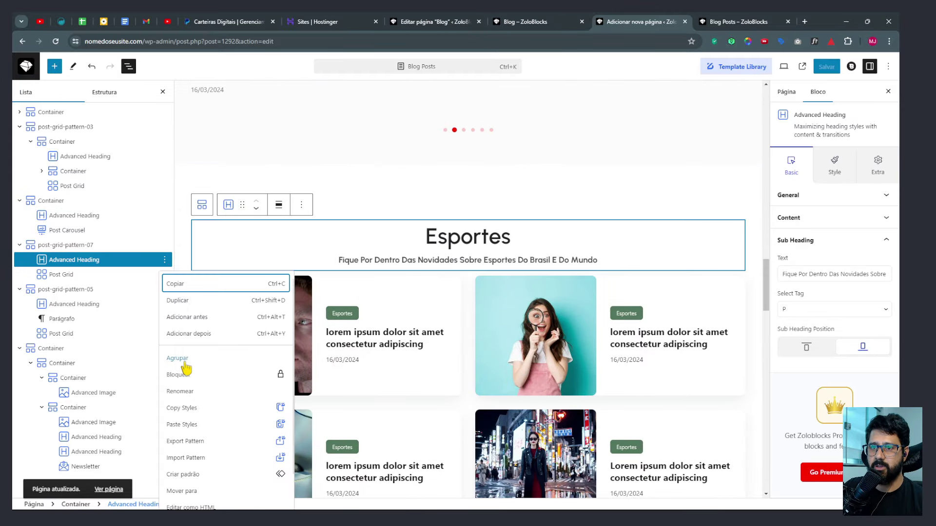
pyautogui.click(192, 429)
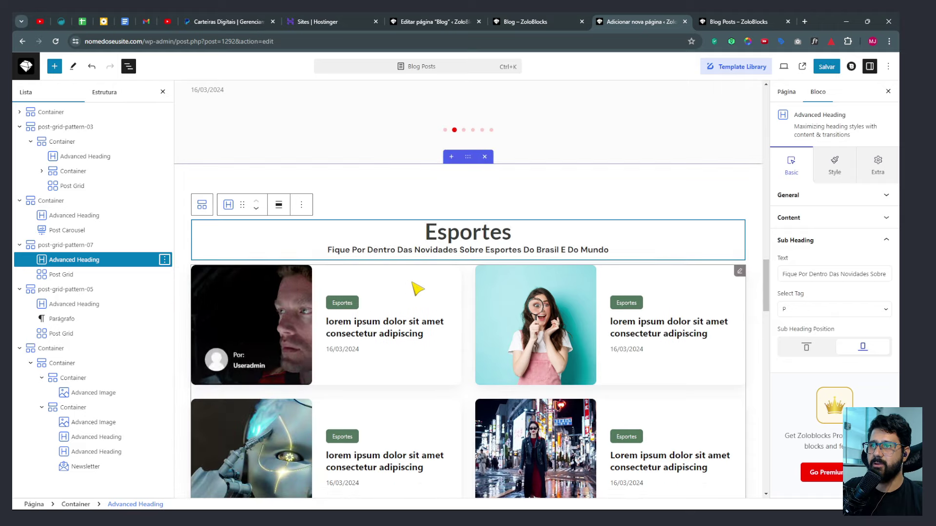
pyautogui.scroll(-15, 439, 302)
pyautogui.scroll(4, 469, 408)
pyautogui.scroll(-15, 469, 408)
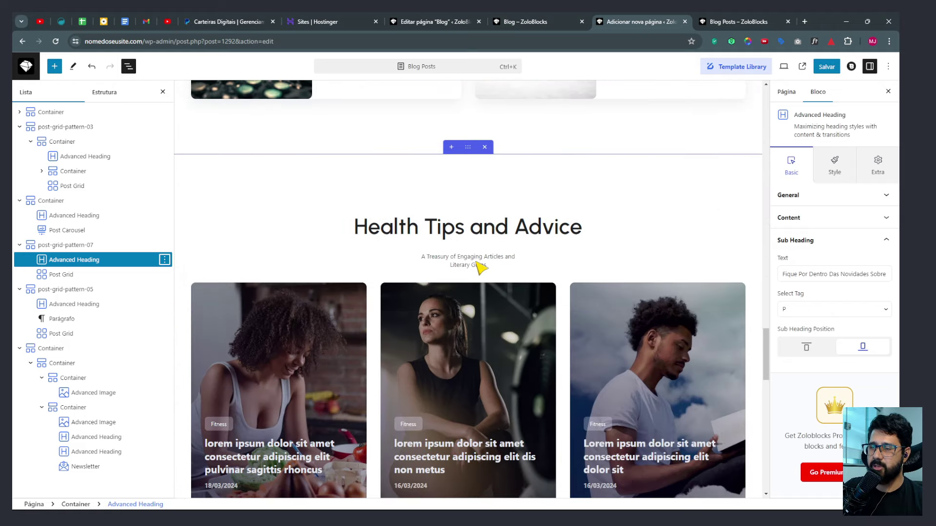
# Replace the 'Health Tips and Advice' heading with 'Fitness' copied from the live blog.
pyautogui.click(476, 266)
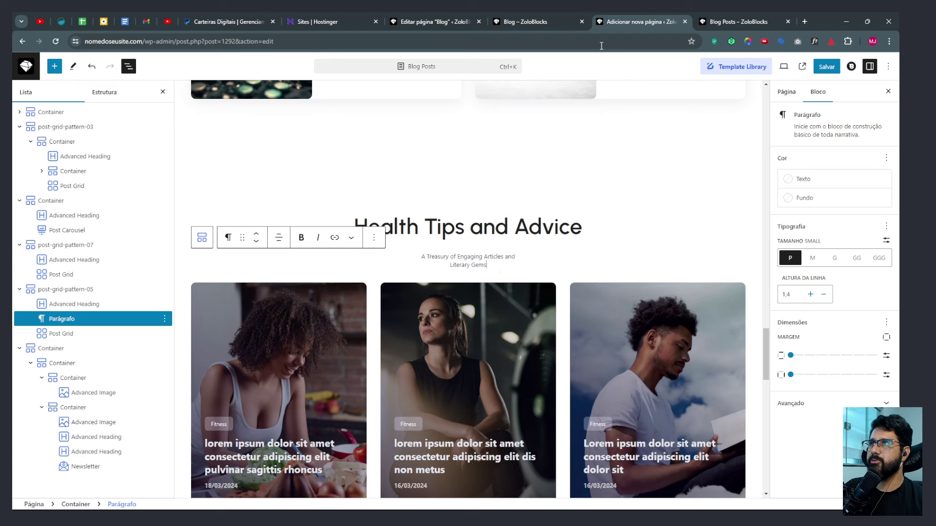
pyautogui.click(519, 21)
pyautogui.scroll(5, 549, 240)
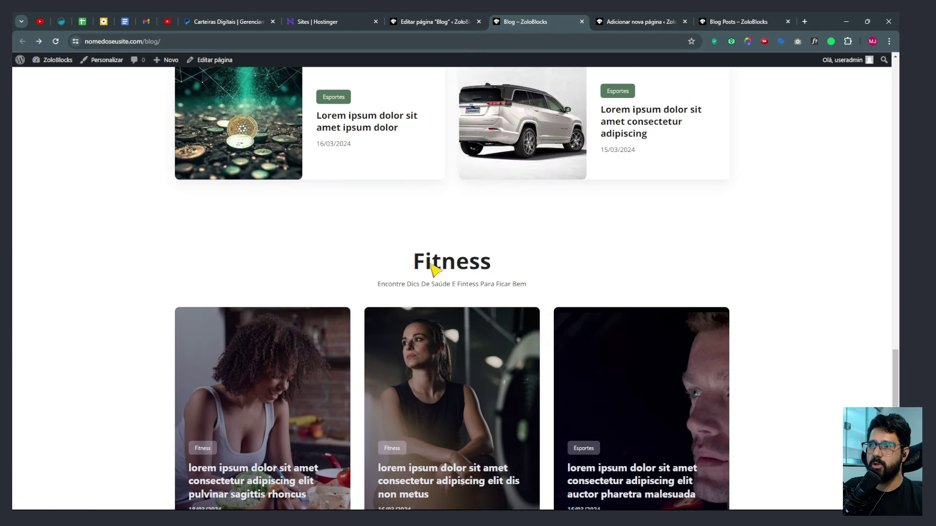
pyautogui.moveTo(415, 263); pyautogui.dragTo(495, 263)
pyautogui.hotkey('ctrl', 'c')
pyautogui.click(653, 29)
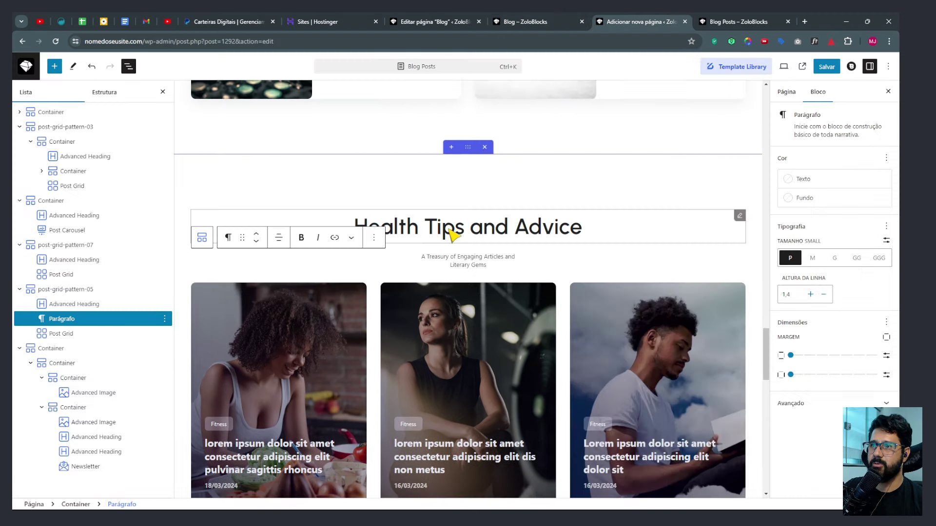
pyautogui.moveTo(604, 233); pyautogui.dragTo(366, 233)
pyautogui.hotkey('ctrl', 'v')
# Replace the subtitle paragraph with the Fitness tagline copied from the live blog page.
pyautogui.click(525, 22)
pyautogui.click(434, 285)
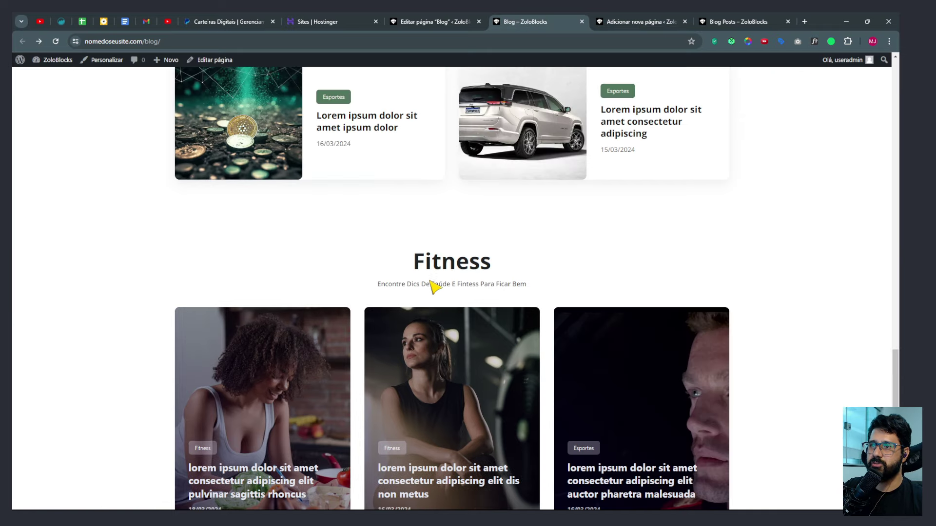
pyautogui.moveTo(379, 285); pyautogui.dragTo(552, 293)
pyautogui.click(635, 21)
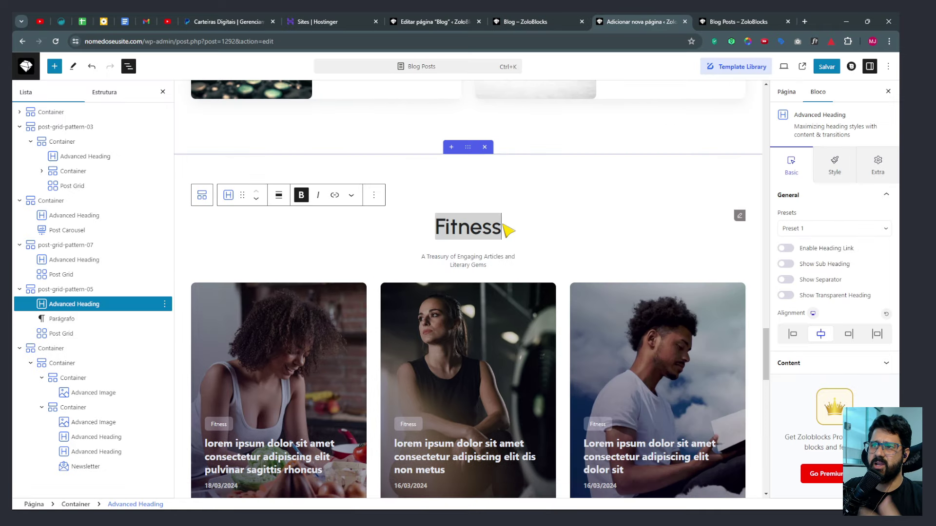
pyautogui.tripleClick(476, 264)
pyautogui.hotkey('ctrl', 'v')
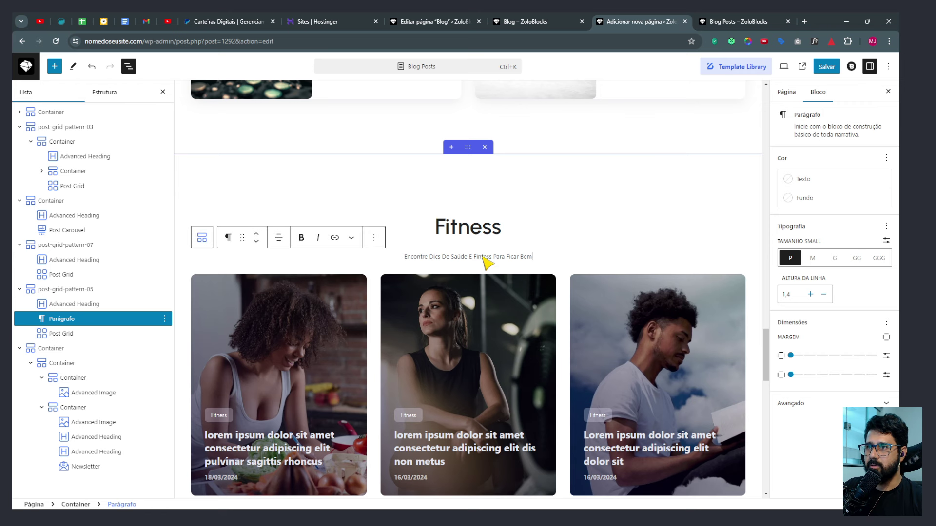
pyautogui.tripleClick(483, 258)
# Enable the Fitness heading's subheading with the tagline, tag P, placed at the bottom.
pyautogui.click(458, 235)
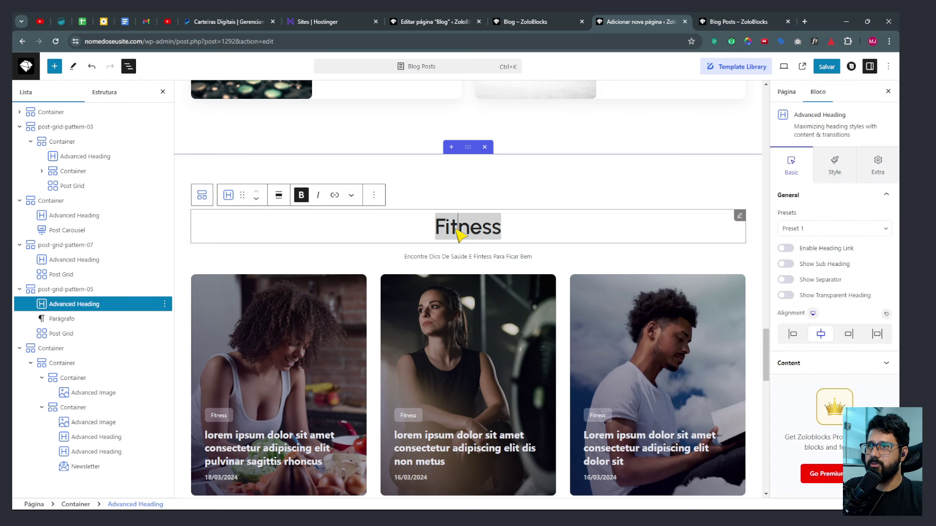
pyautogui.click(786, 264)
pyautogui.click(811, 358)
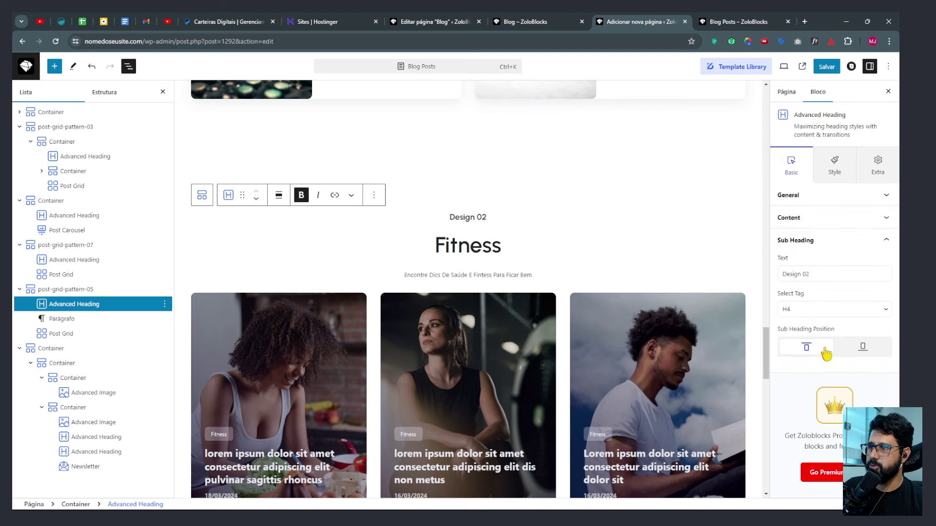
pyautogui.click(800, 309)
pyautogui.click(792, 376)
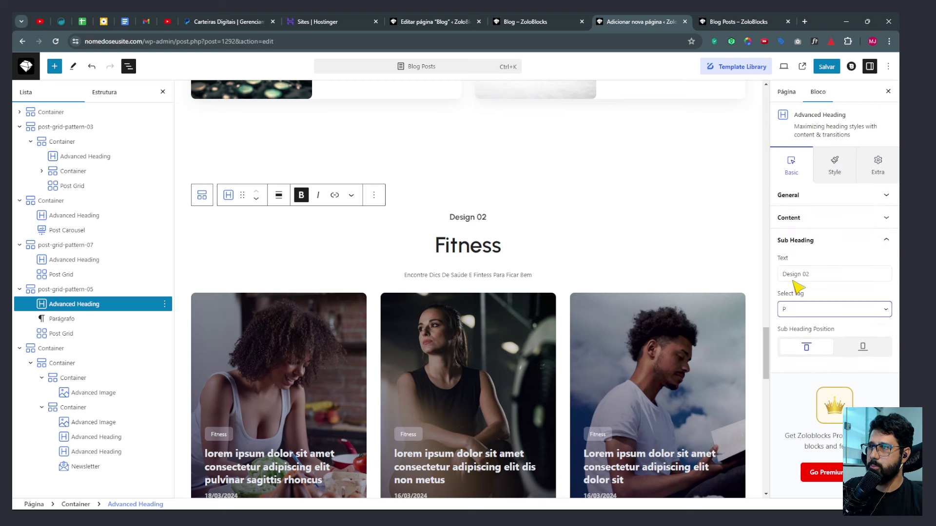
pyautogui.tripleClick(795, 274)
pyautogui.hotkey('ctrl', 'v')
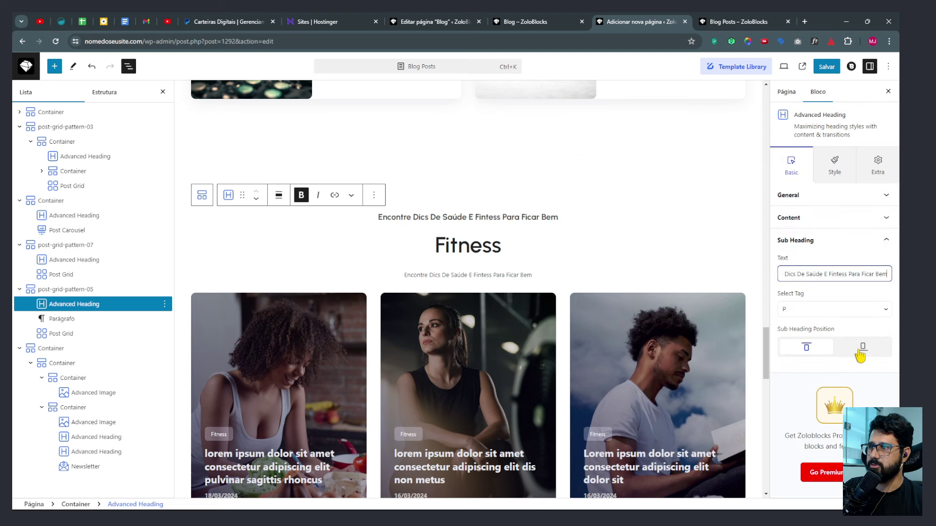
pyautogui.click(860, 354)
# Delete the now redundant Fitness subtitle paragraph block.
pyautogui.click(490, 277)
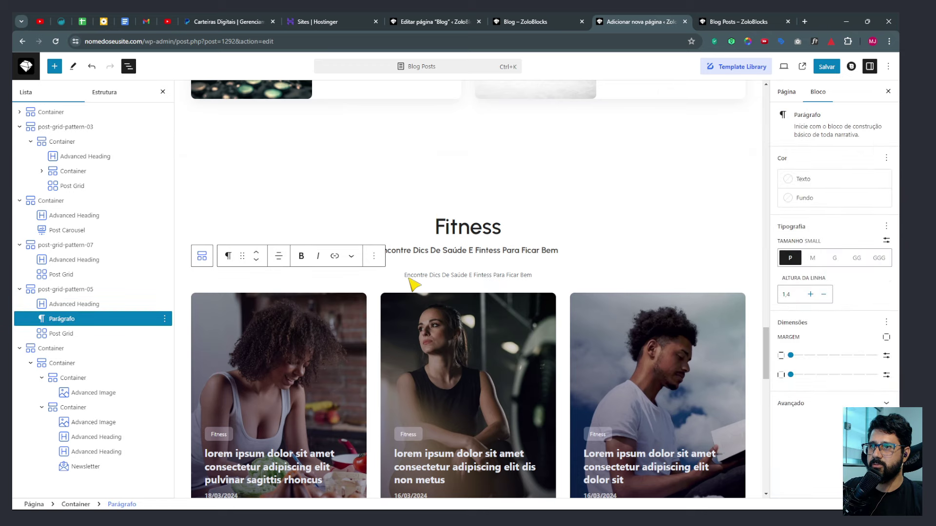
pyautogui.click(374, 256)
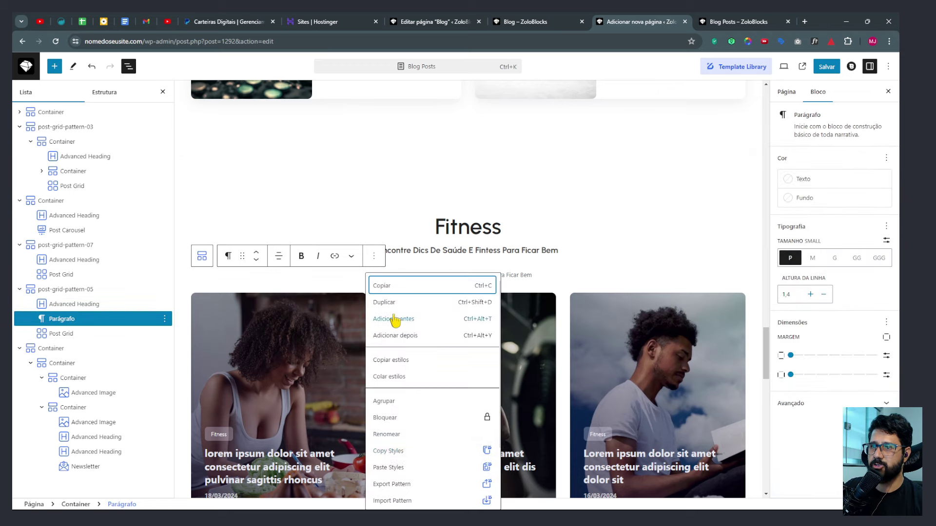
pyautogui.scroll(-2, 411, 473)
pyautogui.click(387, 498)
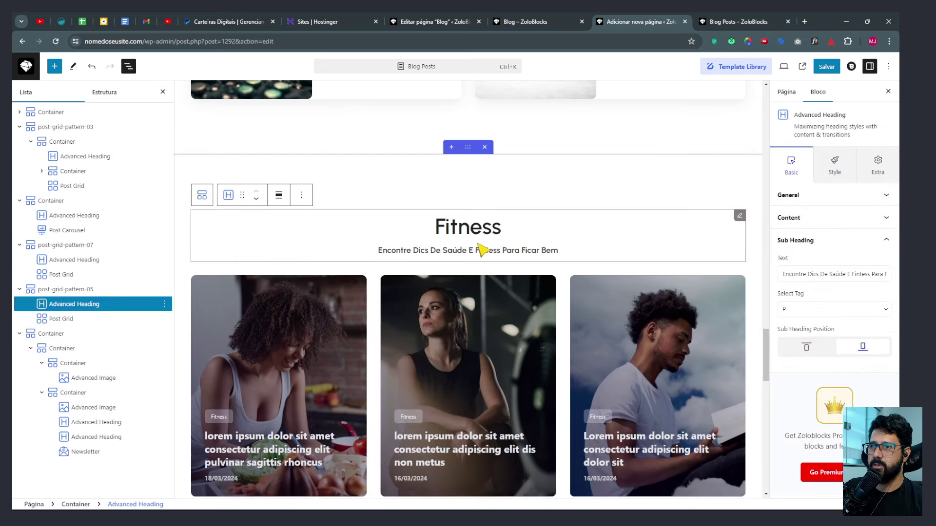
pyautogui.scroll(8, 478, 251)
pyautogui.scroll(2, 610, 236)
pyautogui.click(733, 236)
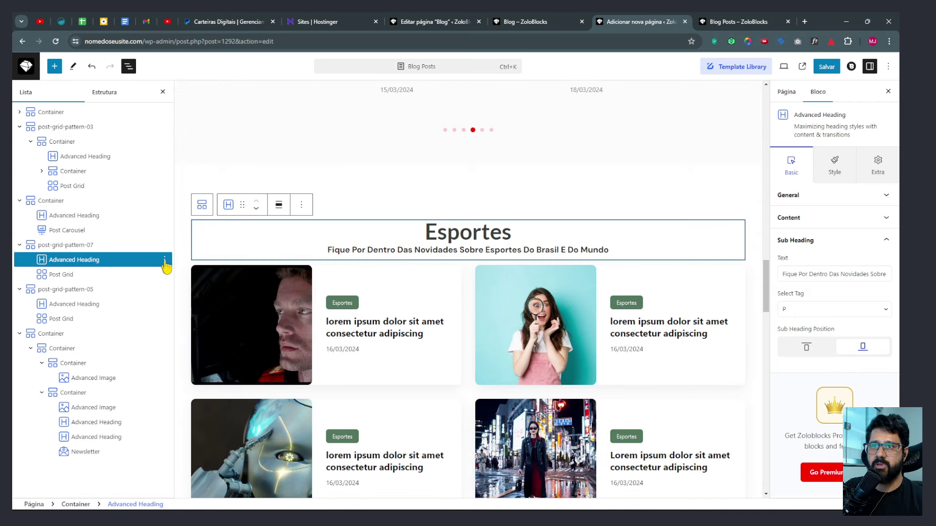
pyautogui.click(164, 260)
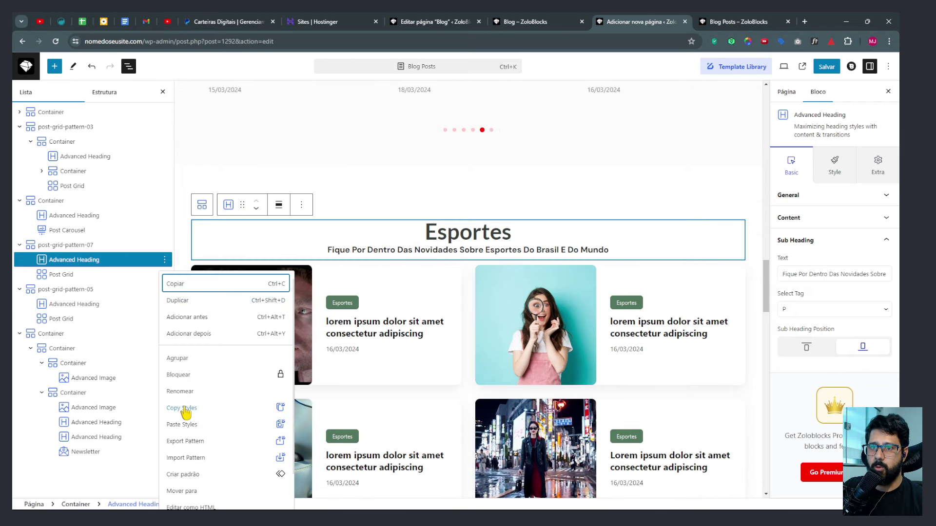
# Paste the styles copied from the Esportes heading onto the Fitness Advanced Heading.
pyautogui.press('Escape')
pyautogui.scroll(-9, 551, 307)
pyautogui.click(429, 324)
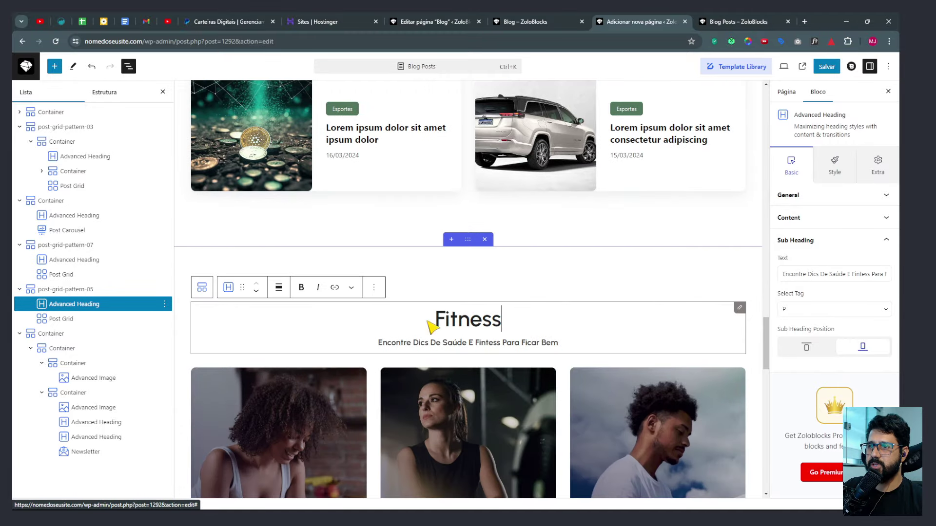
pyautogui.click(167, 306)
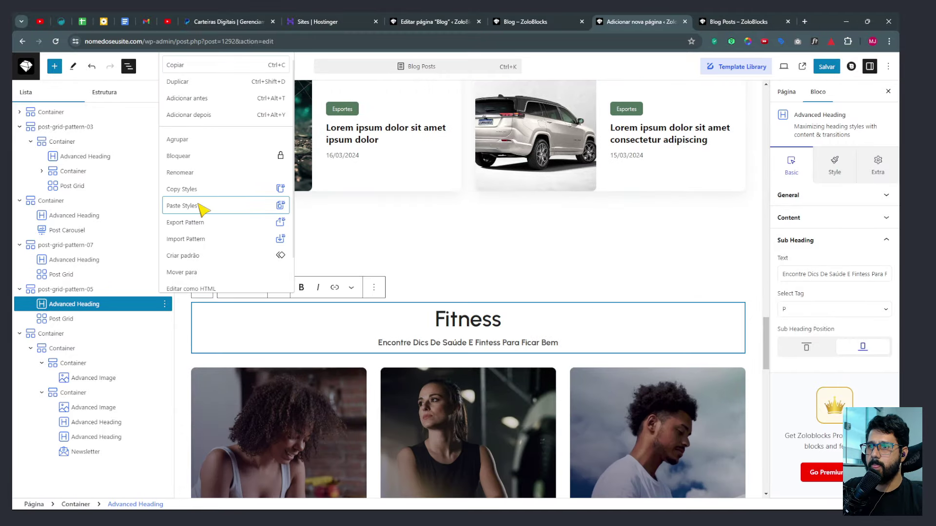
pyautogui.click(200, 206)
pyautogui.scroll(-10, 528, 334)
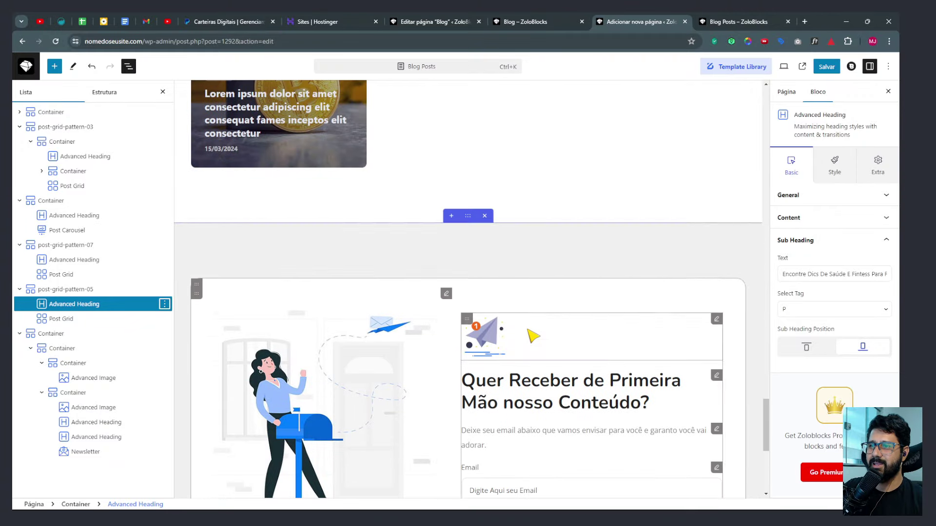
pyautogui.scroll(-3, 531, 332)
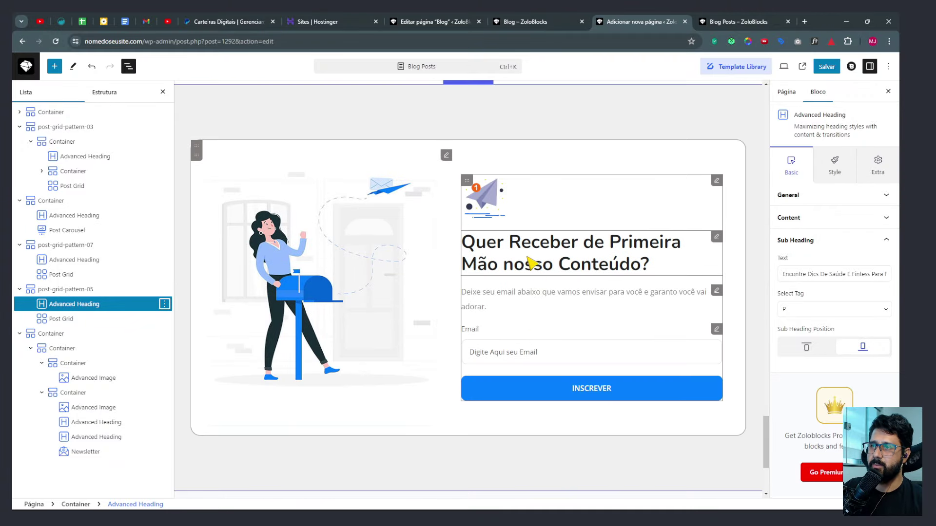
pyautogui.scroll(5, 531, 263)
pyautogui.scroll(-5, 557, 291)
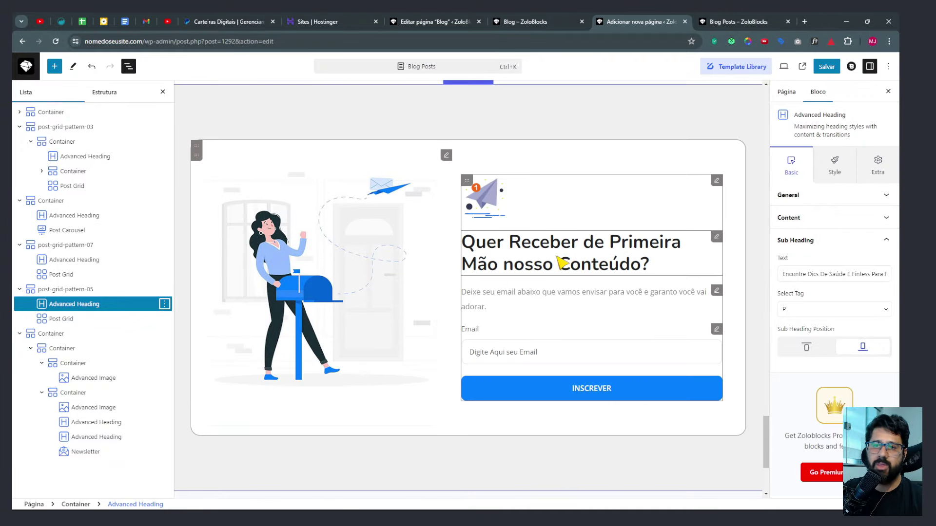
pyautogui.scroll(15, 561, 263)
pyautogui.scroll(-8, 561, 263)
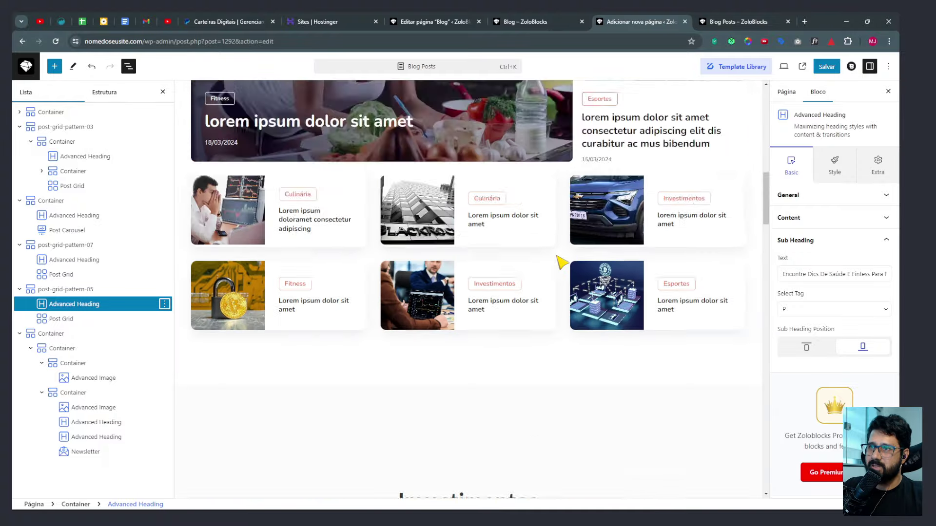
pyautogui.scroll(10, 560, 263)
pyautogui.scroll(-3, 553, 254)
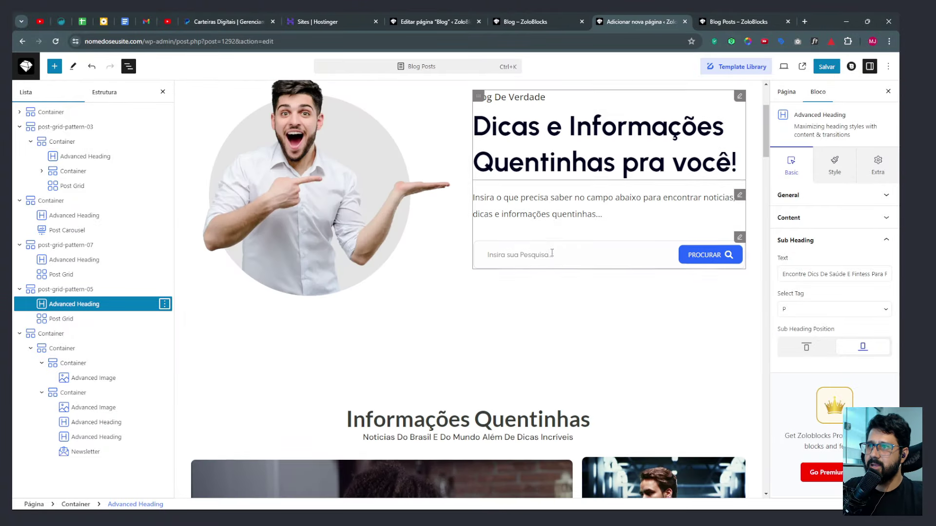
pyautogui.scroll(3, 552, 253)
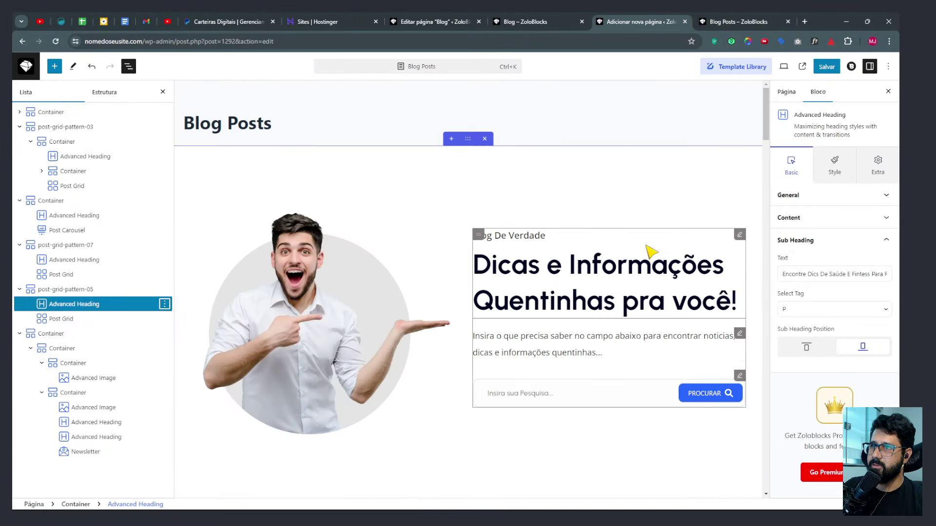
# Set the hero main heading's typography to Open Sans at size 50.
pyautogui.click(742, 241)
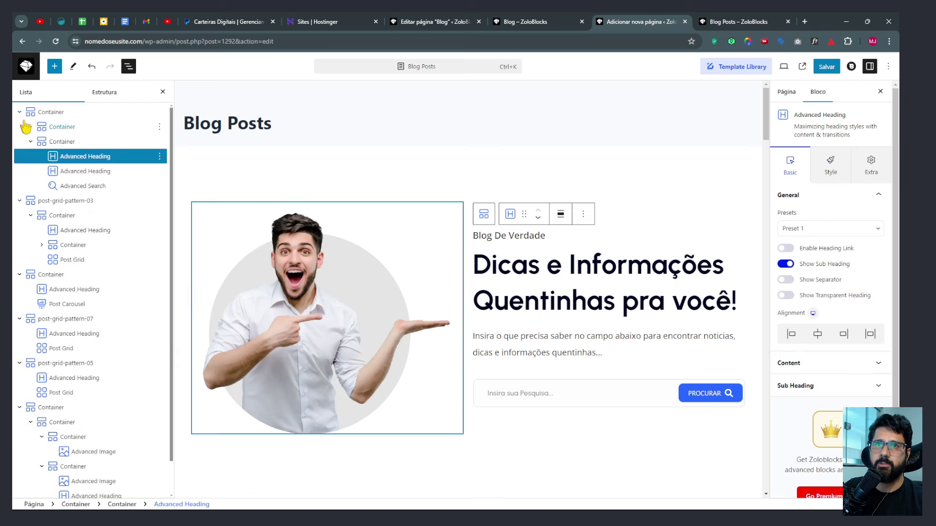
pyautogui.click(76, 161)
pyautogui.click(31, 127)
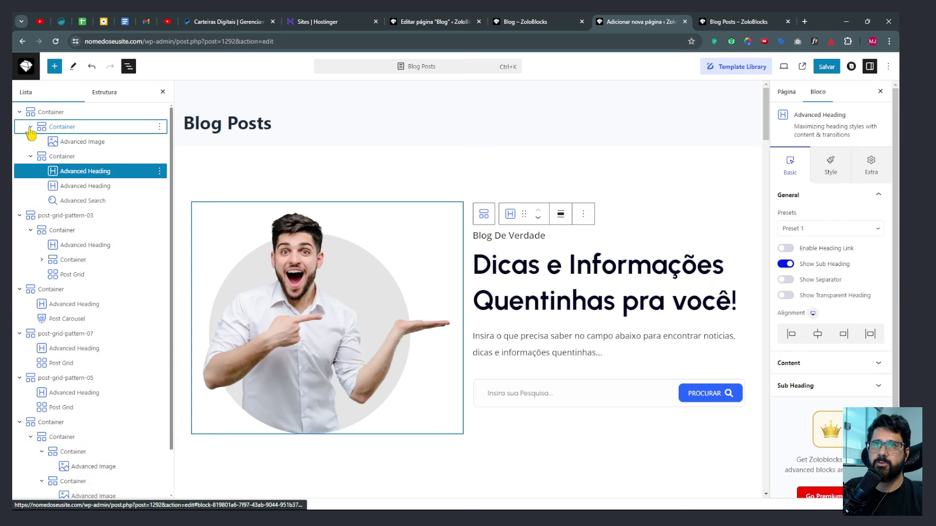
pyautogui.click(73, 144)
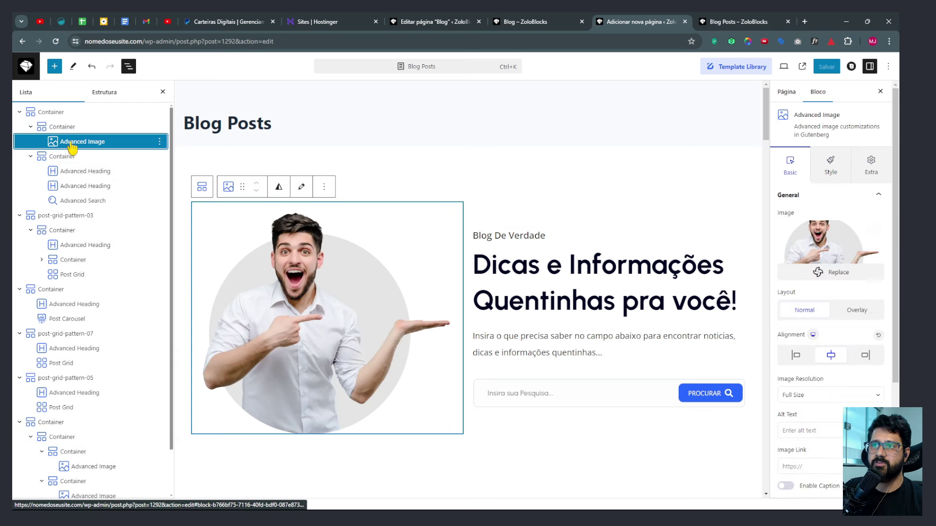
pyautogui.click(78, 175)
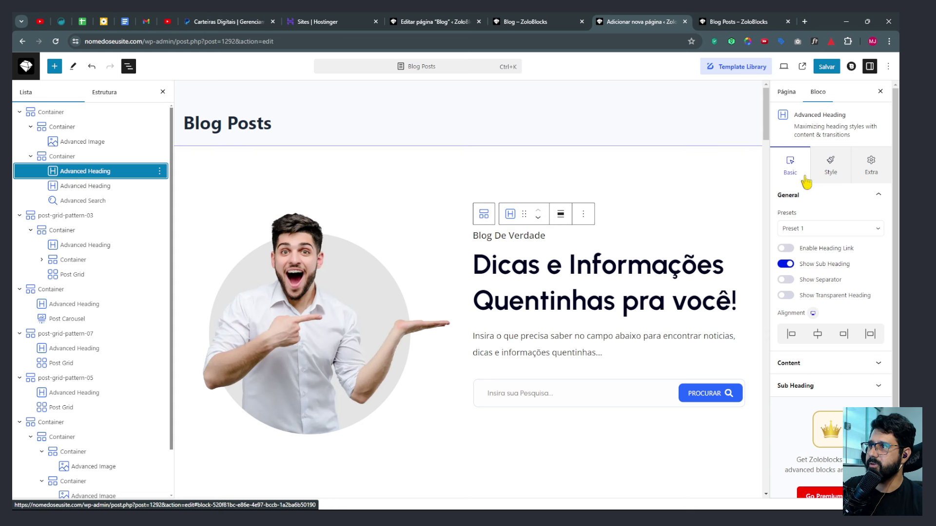
pyautogui.click(840, 172)
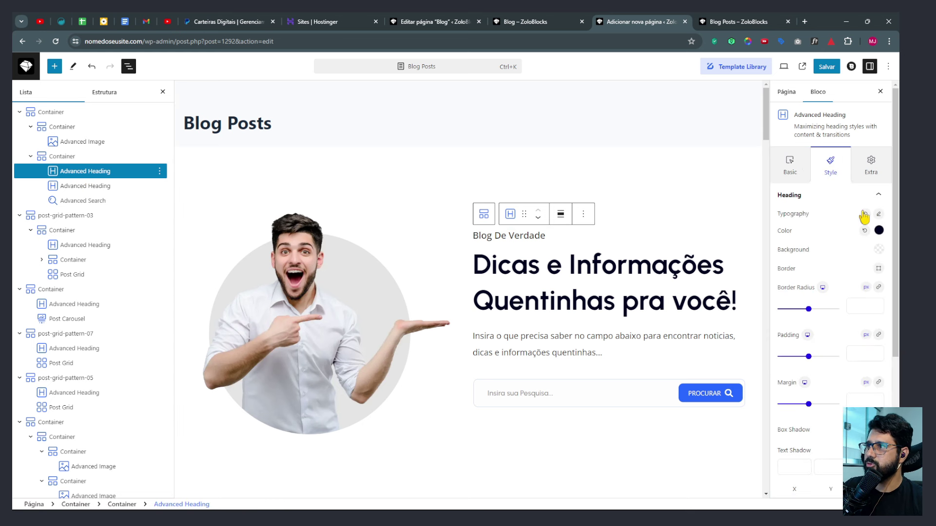
pyautogui.click(878, 214)
pyautogui.click(799, 259)
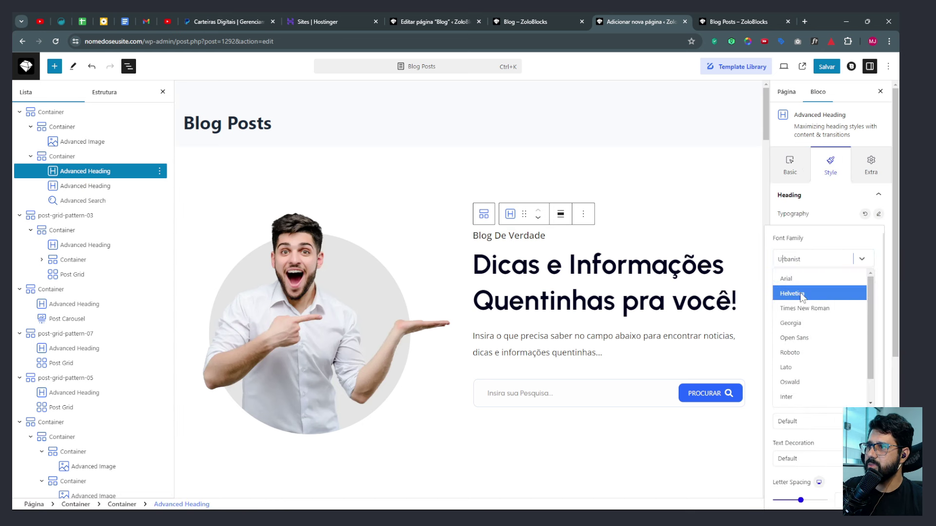
pyautogui.click(799, 339)
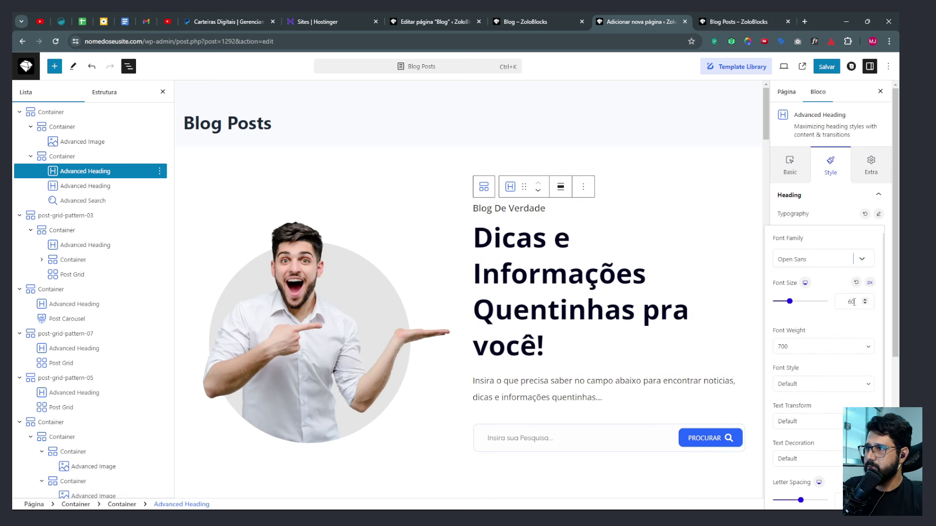
pyautogui.write('5')
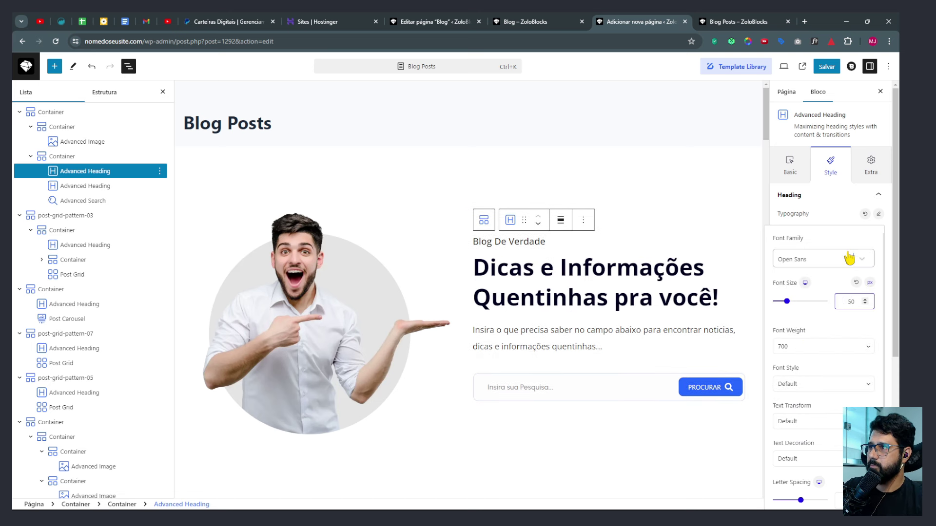
pyautogui.click(877, 214)
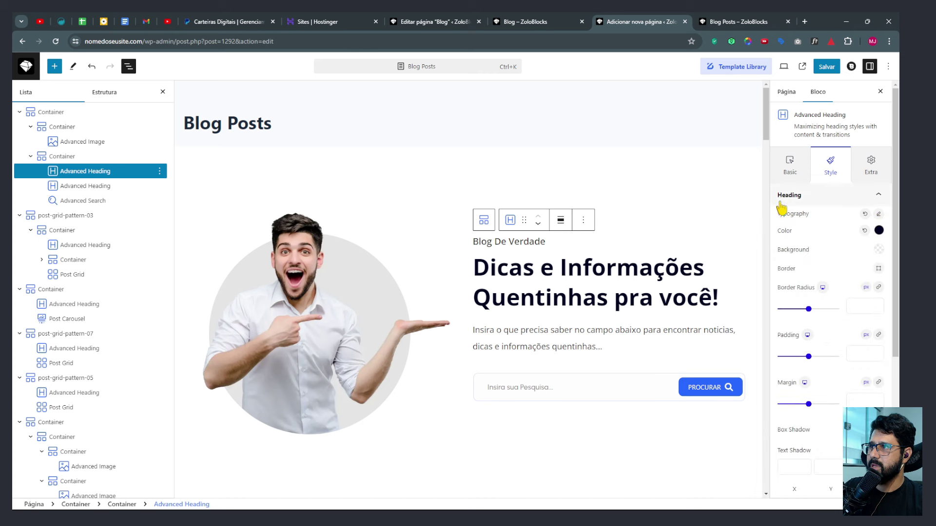
# Give the 'Blog De Verdade' sub-heading Open Sans with Default font weight.
pyautogui.scroll(-5, 799, 244)
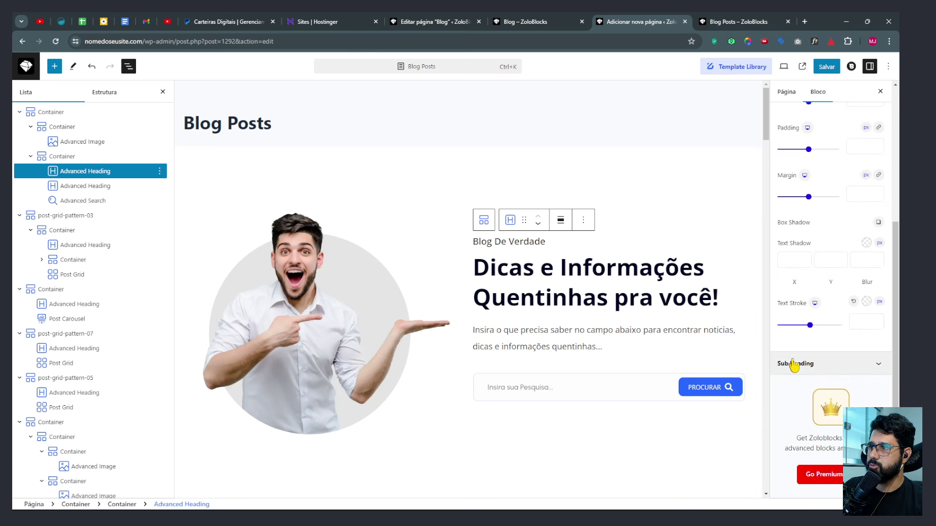
pyautogui.click(794, 365)
pyautogui.scroll(3, 828, 195)
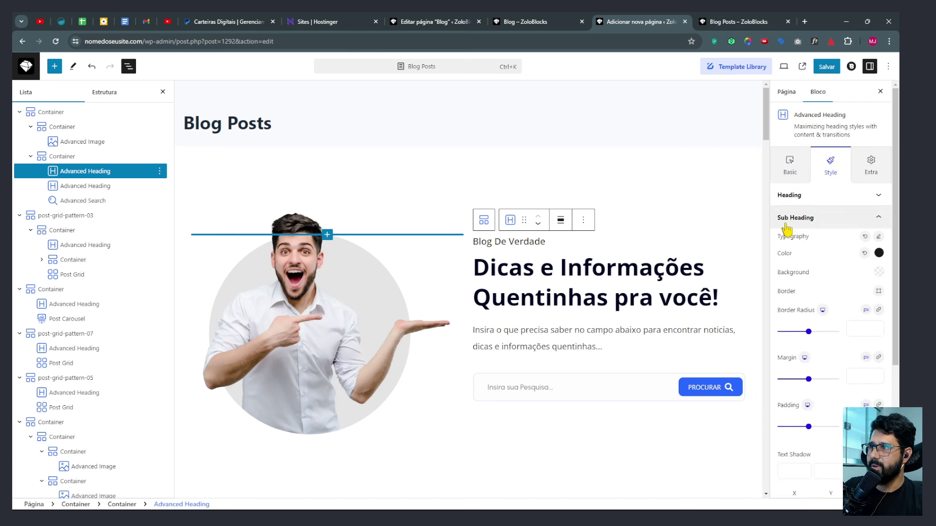
pyautogui.click(878, 236)
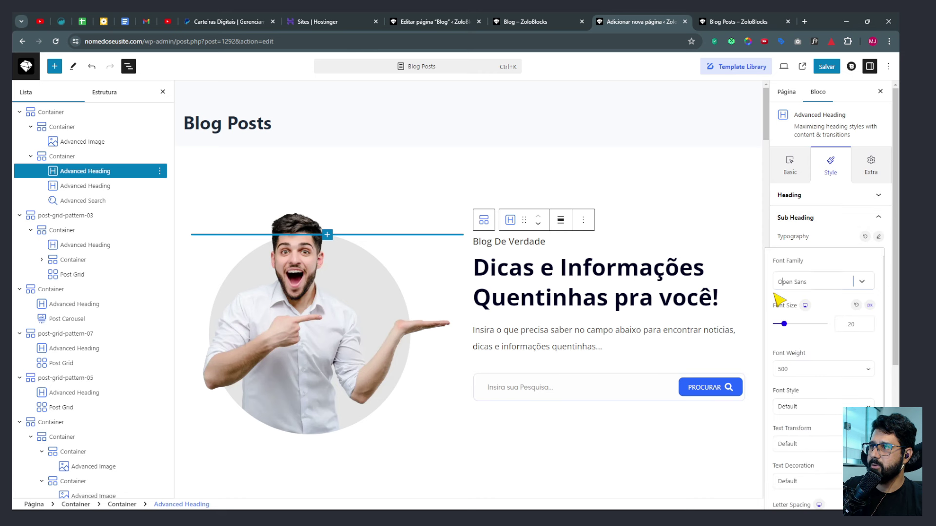
pyautogui.click(819, 282)
pyautogui.click(830, 242)
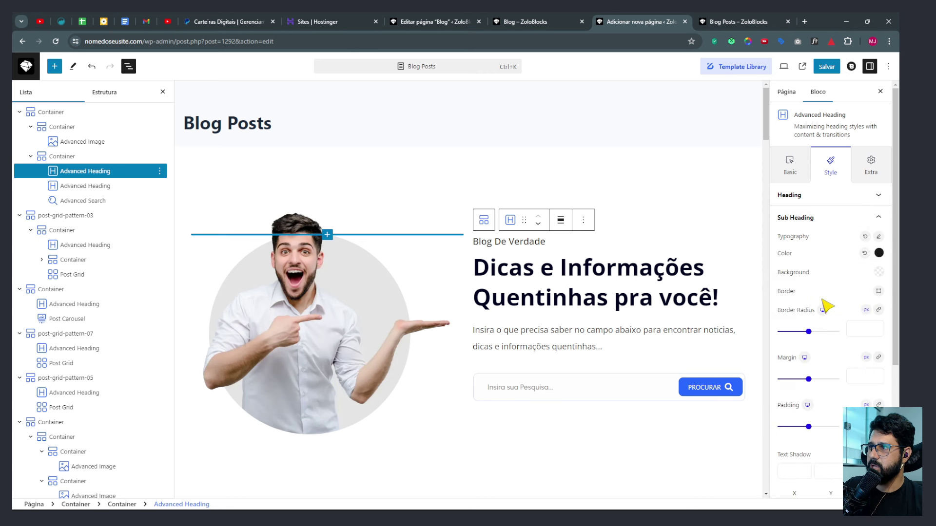
pyautogui.click(878, 238)
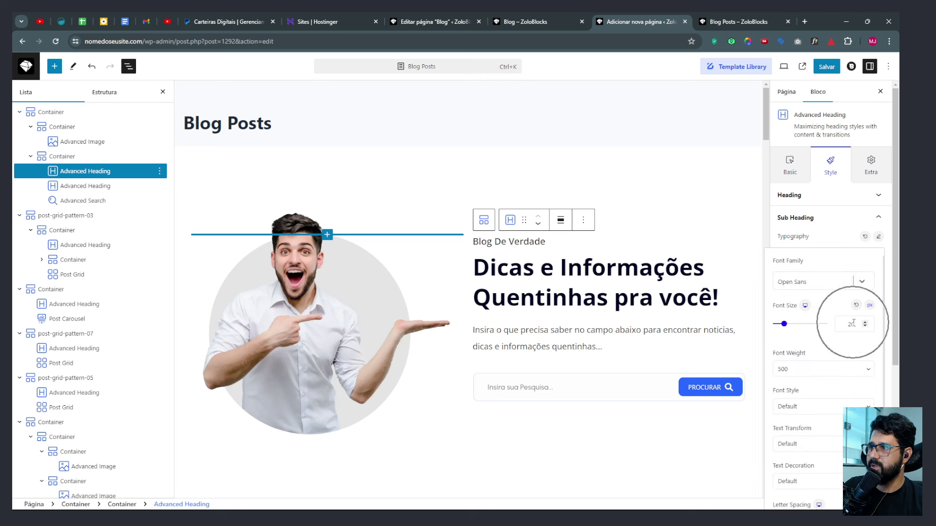
pyautogui.click(794, 371)
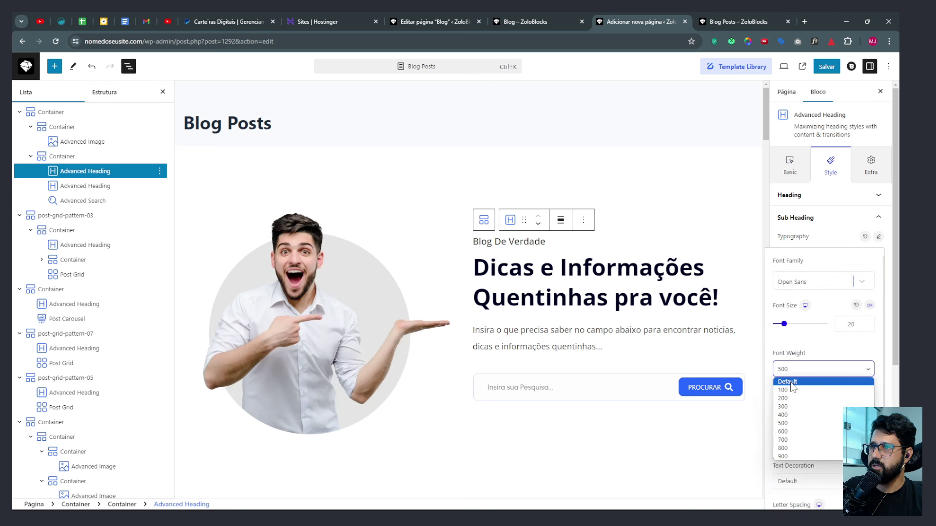
pyautogui.click(791, 383)
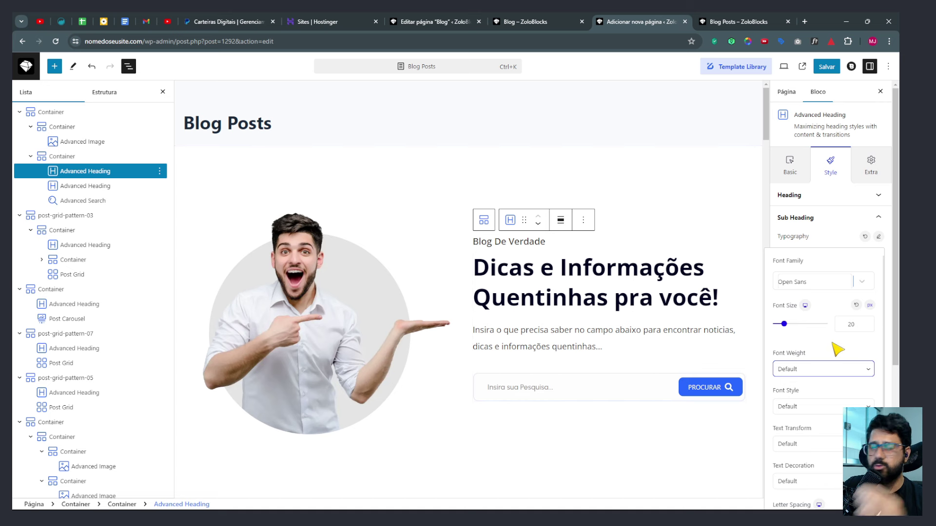
pyautogui.click(825, 246)
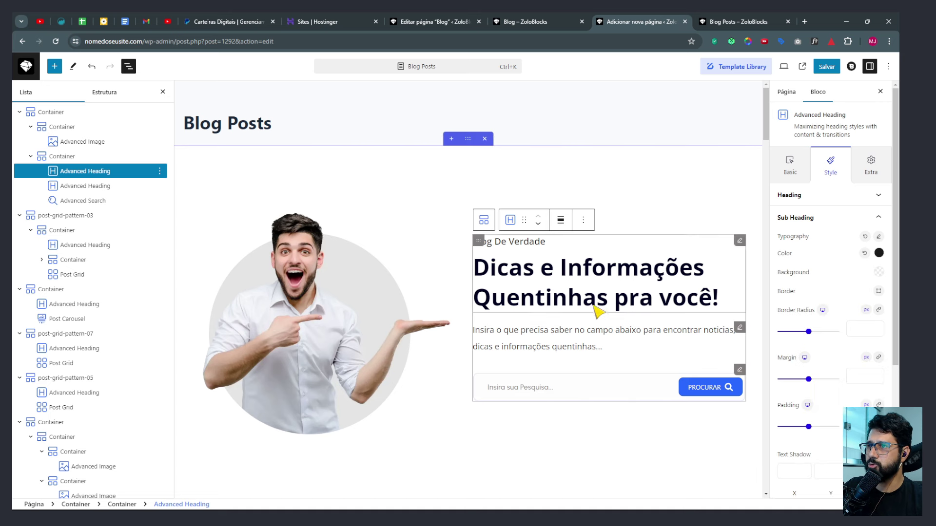
# Select the description text below the hero heading.
pyautogui.click(530, 250)
pyautogui.click(530, 250)
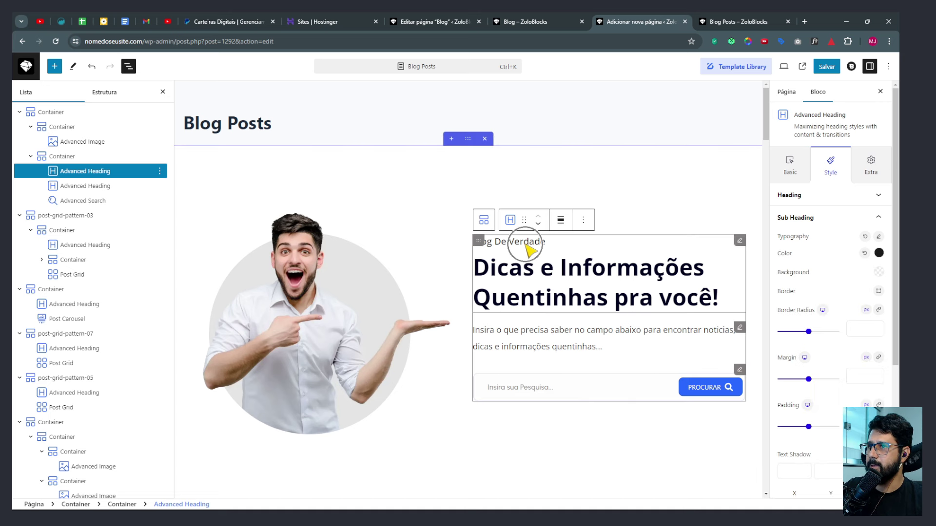
pyautogui.click(567, 347)
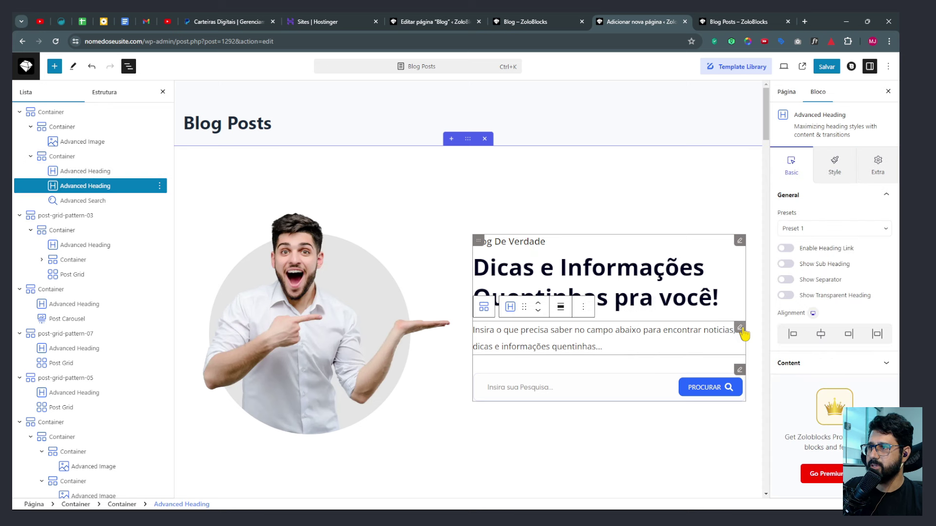
# Set the hero description text's font weight to 400.
pyautogui.click(833, 172)
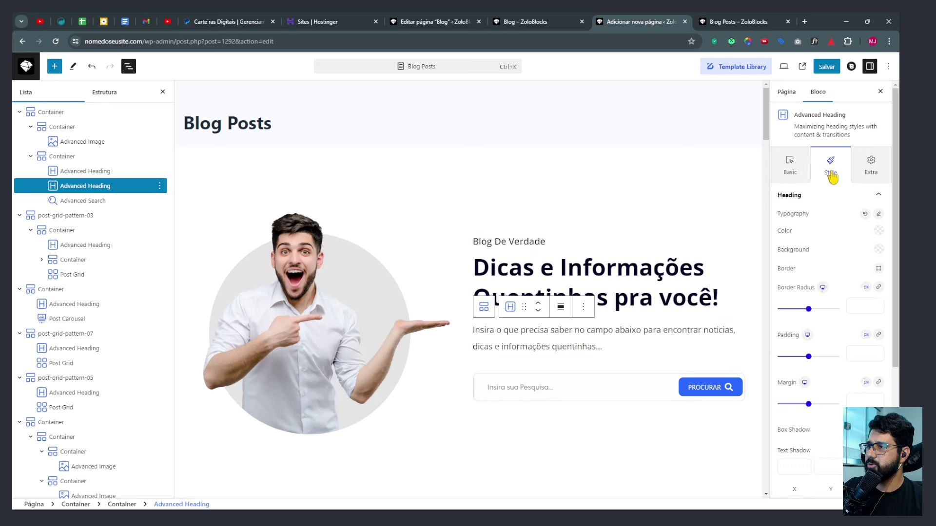
pyautogui.click(878, 215)
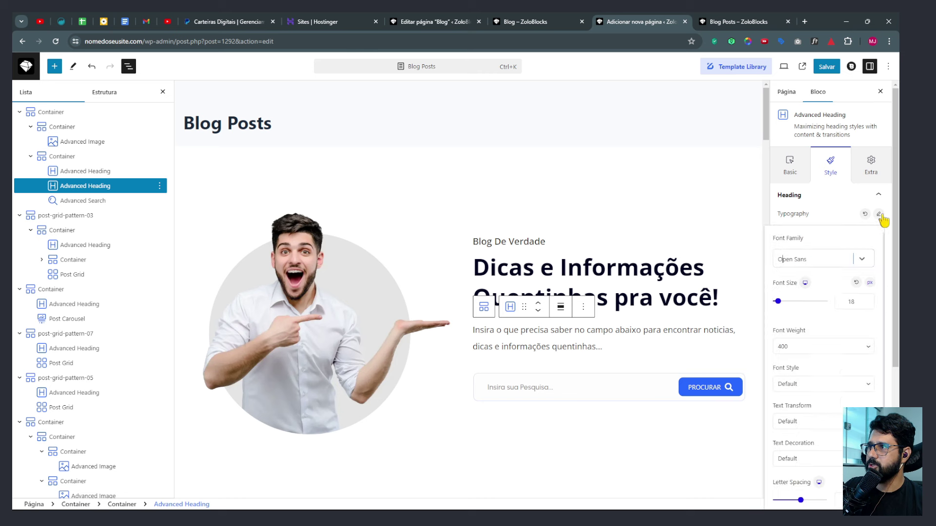
pyautogui.click(801, 347)
pyautogui.click(794, 359)
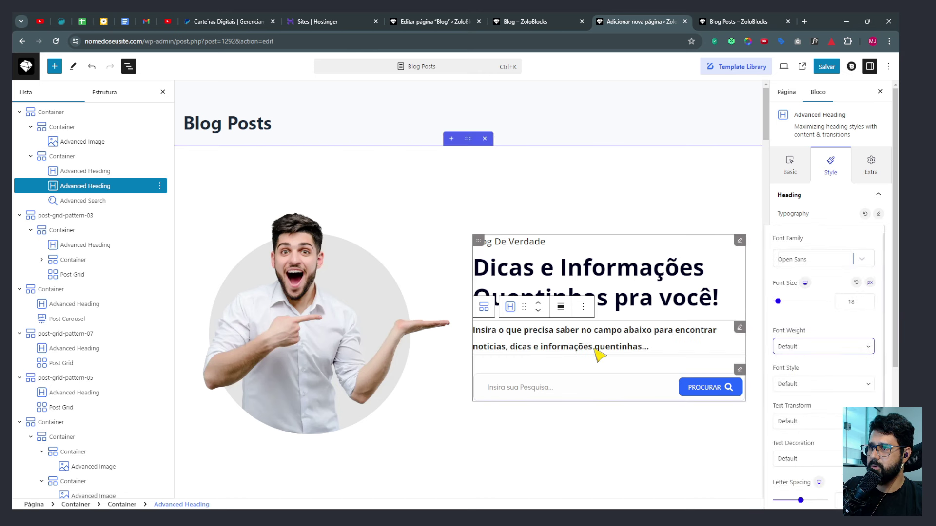
pyautogui.click(794, 347)
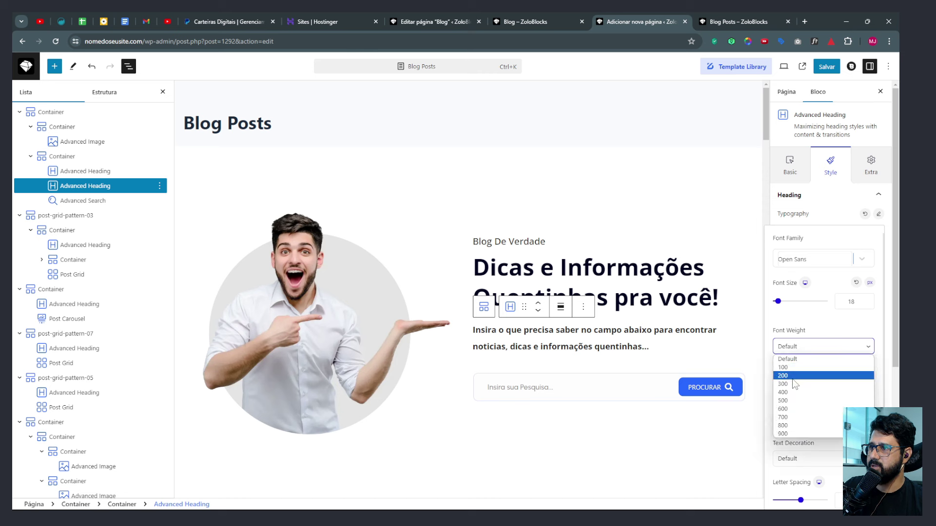
pyautogui.click(795, 384)
pyautogui.click(796, 346)
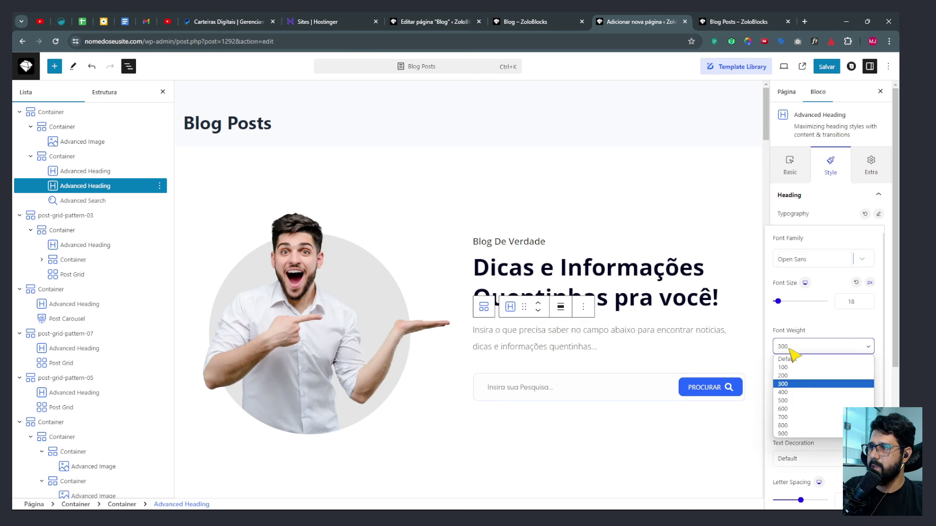
pyautogui.click(796, 393)
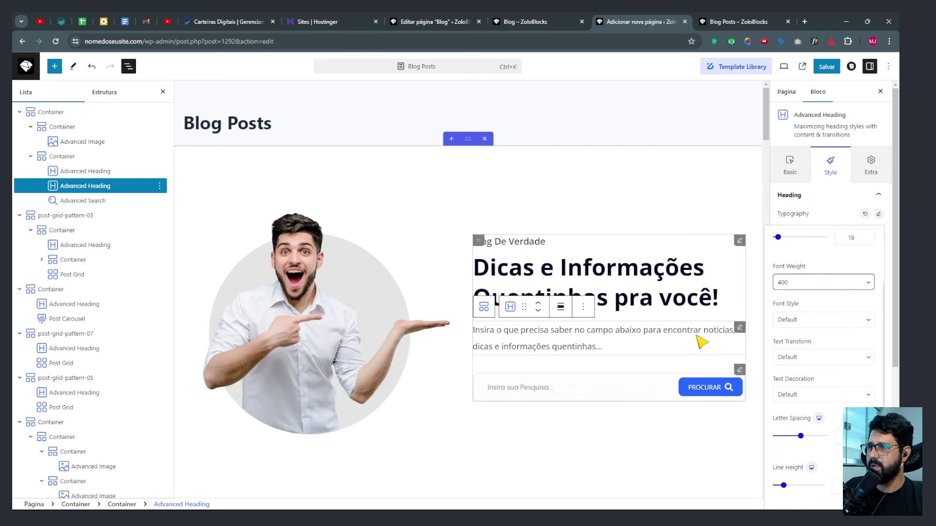
pyautogui.click(500, 389)
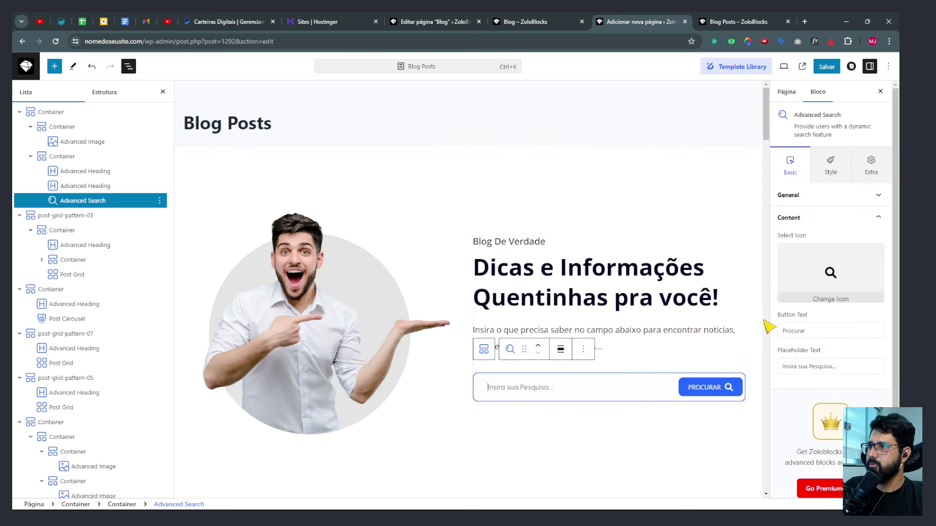
# Set the search field typography to Open Sans, weight 400.
pyautogui.click(833, 170)
pyautogui.click(878, 214)
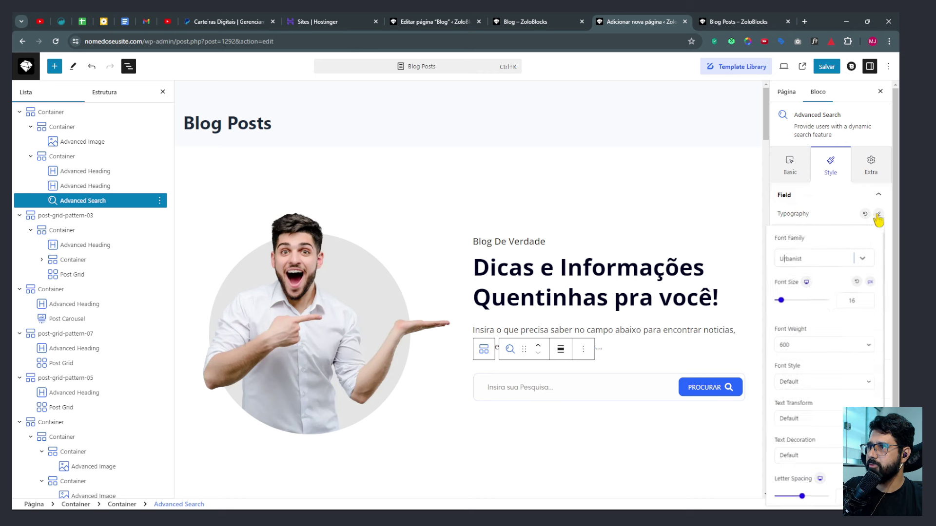
pyautogui.click(796, 264)
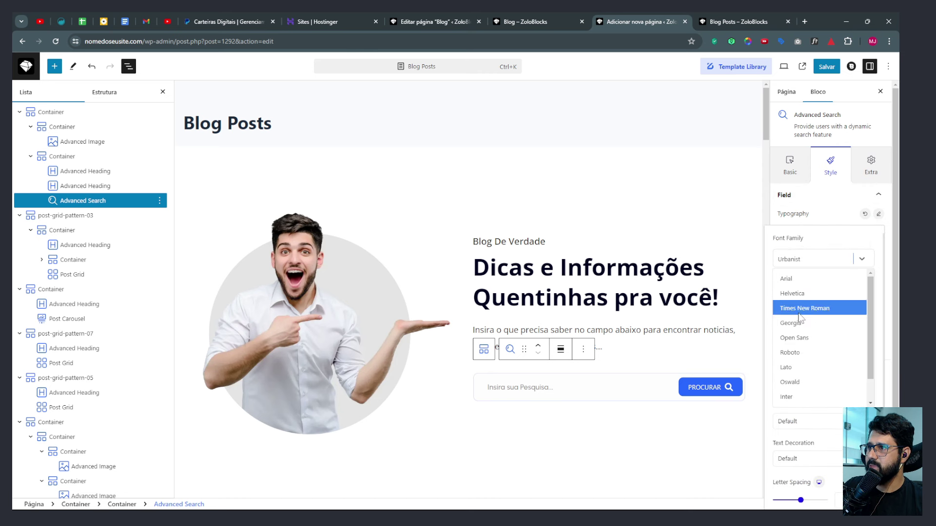
pyautogui.click(795, 341)
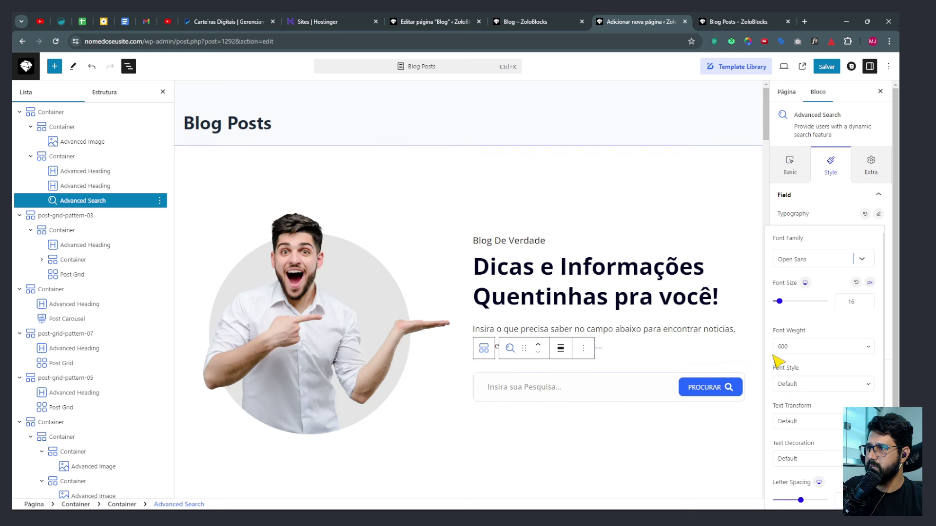
pyautogui.click(789, 347)
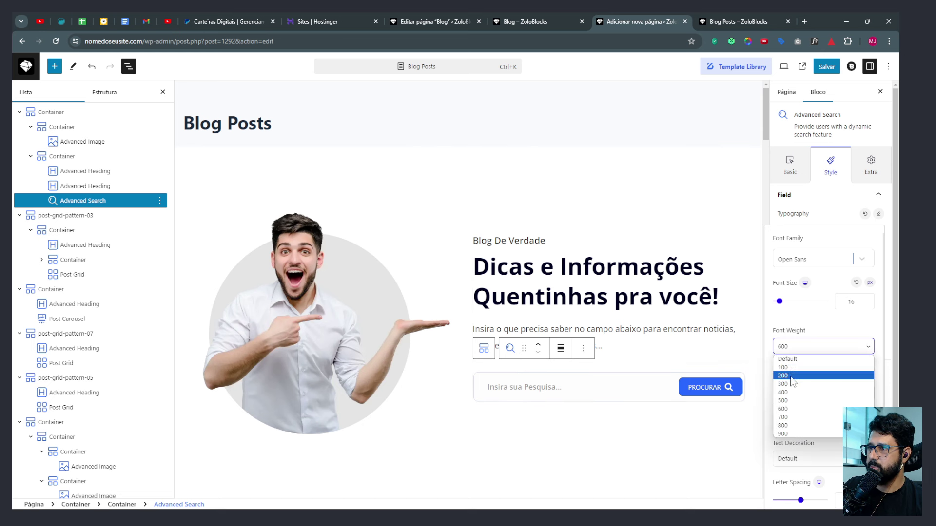
pyautogui.click(790, 393)
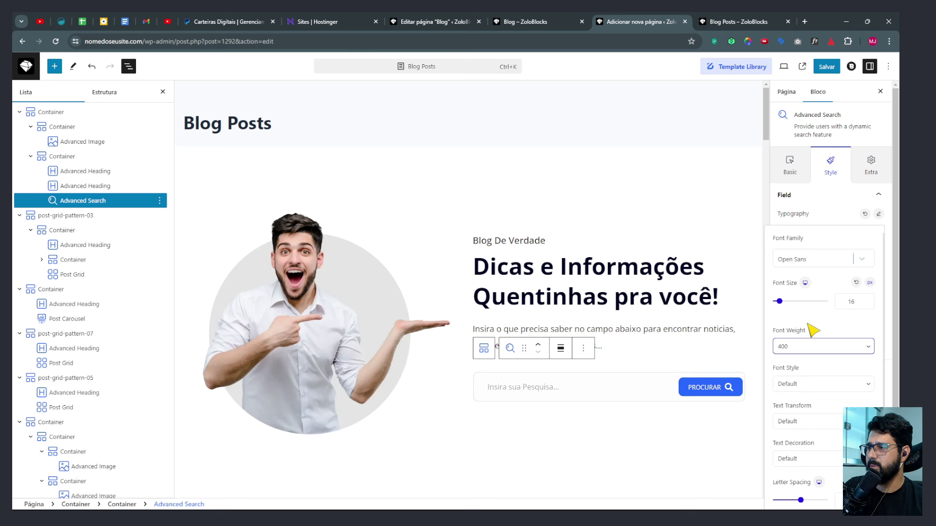
pyautogui.click(879, 215)
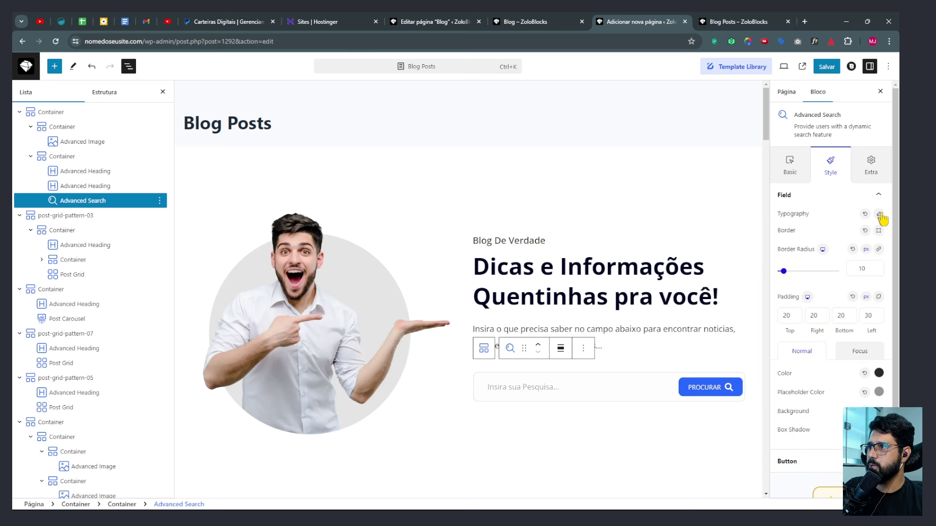
# Change the PROCURAR search button text font to Open Sans.
pyautogui.scroll(-6, 800, 278)
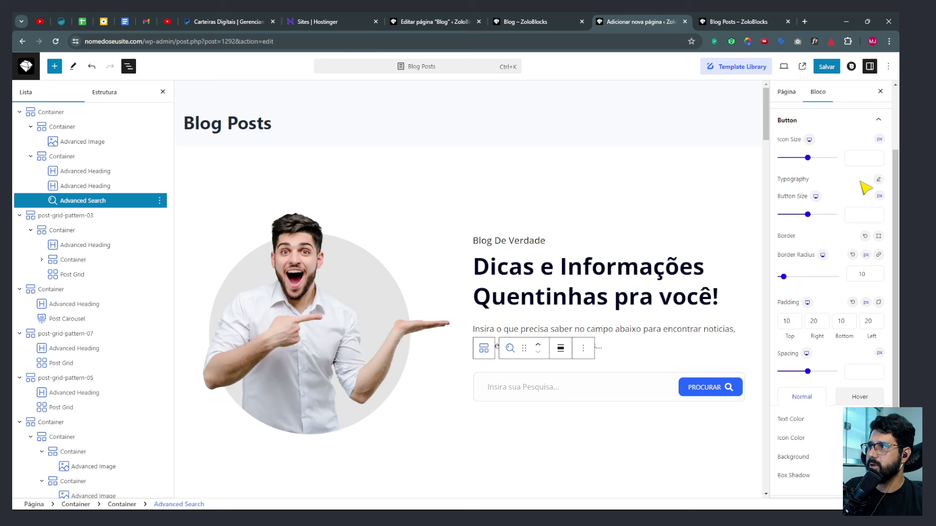
pyautogui.click(878, 180)
pyautogui.click(789, 224)
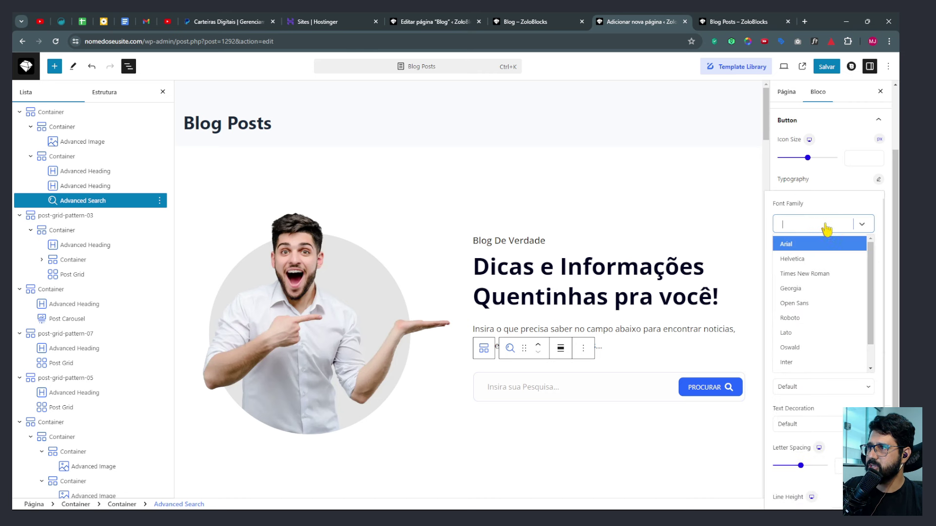
pyautogui.click(802, 312)
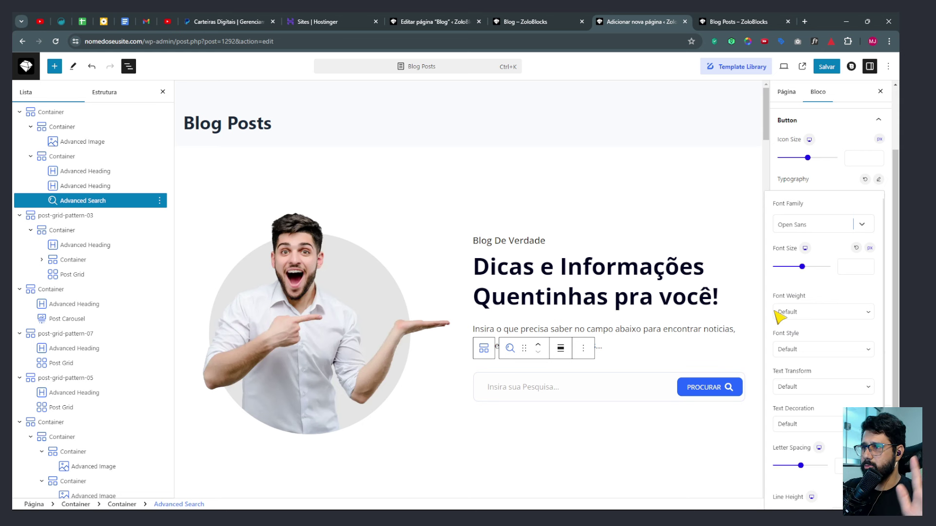
pyautogui.click(878, 180)
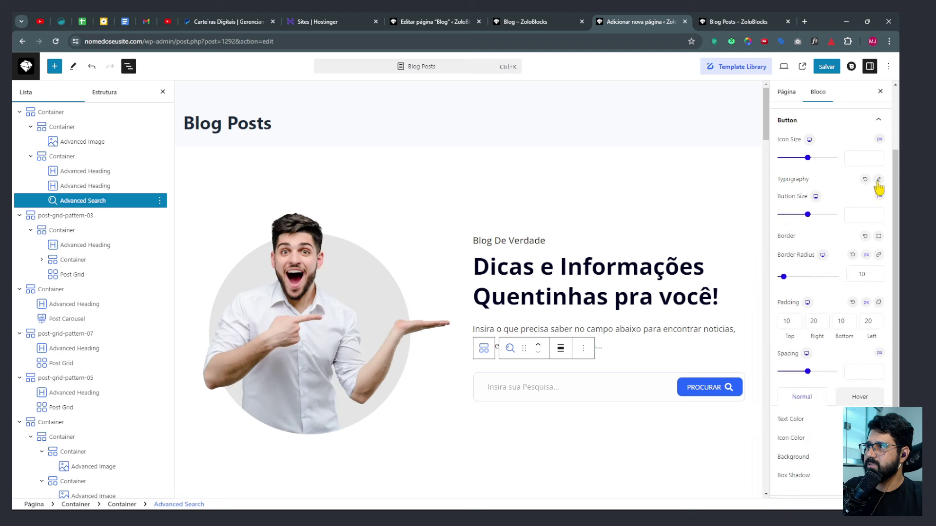
# Select the Informações Quentinhas heading and show its Style settings.
pyautogui.scroll(-3, 863, 244)
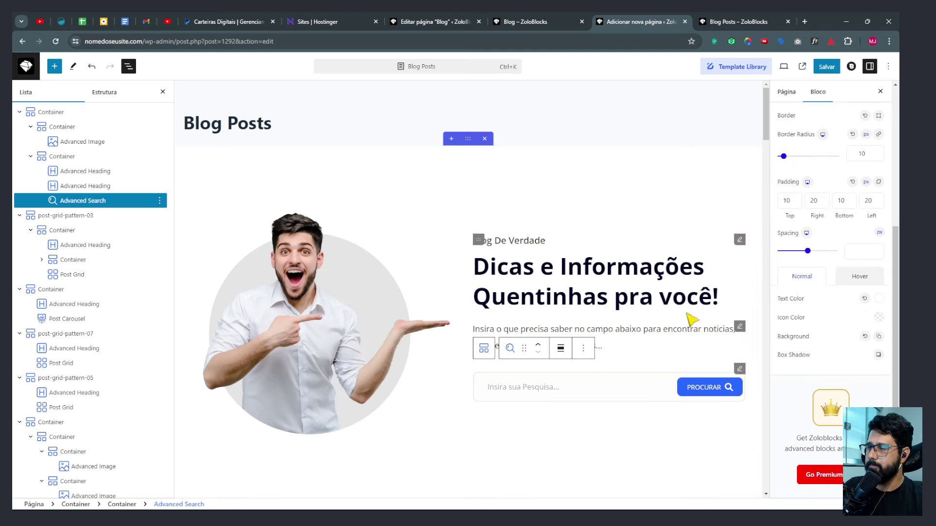
pyautogui.scroll(-6, 558, 257)
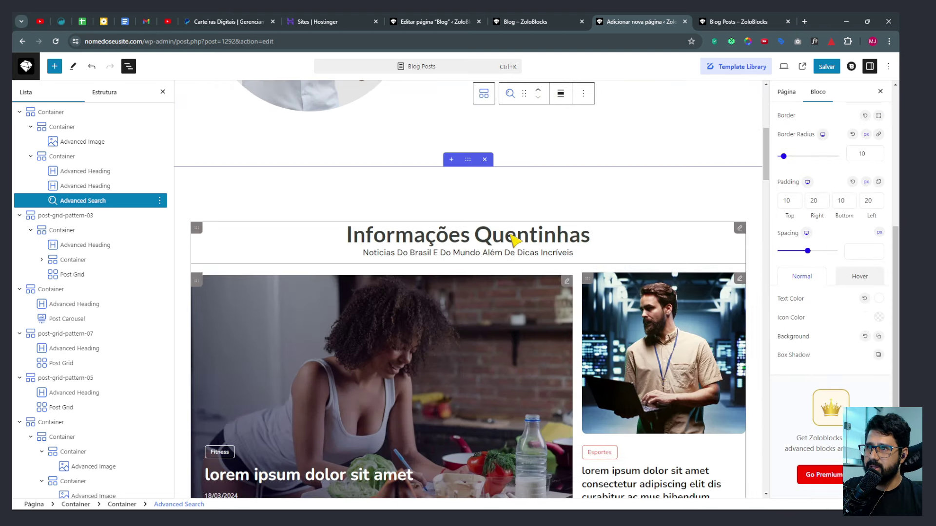
pyautogui.click(509, 237)
pyautogui.click(831, 144)
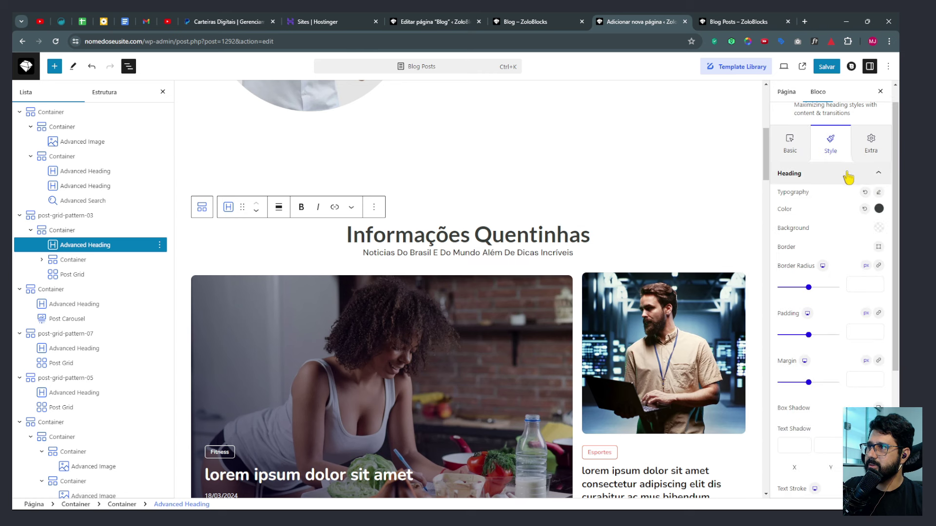
# Change the Informações Quentinhas heading font from Lato to Open Sans.
pyautogui.click(878, 192)
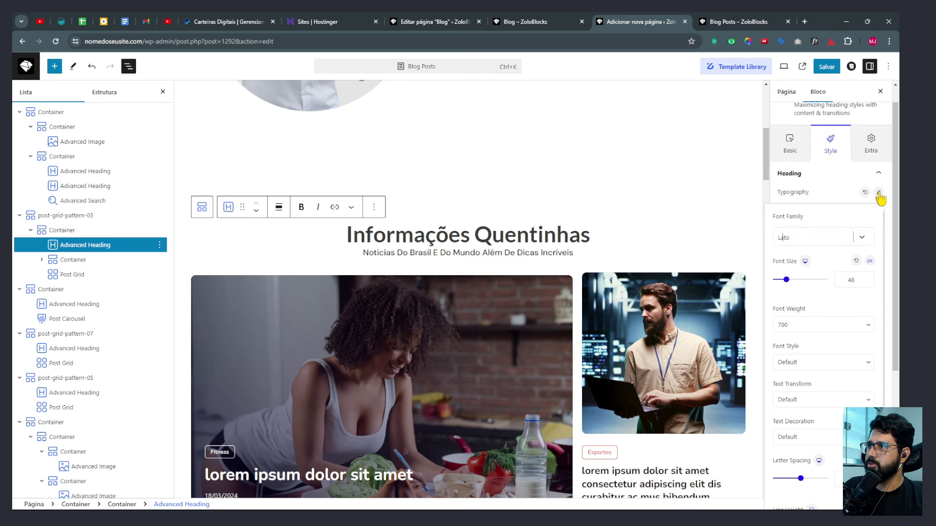
pyautogui.click(829, 237)
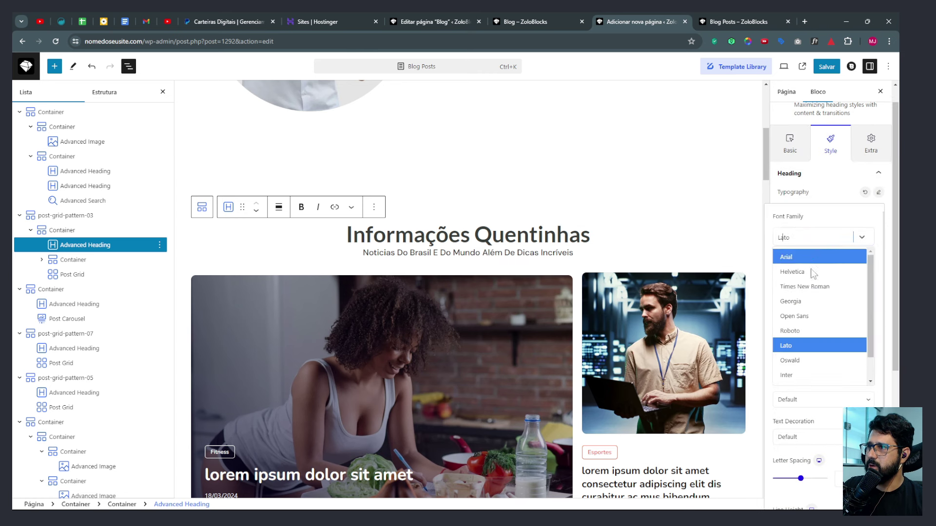
pyautogui.click(807, 316)
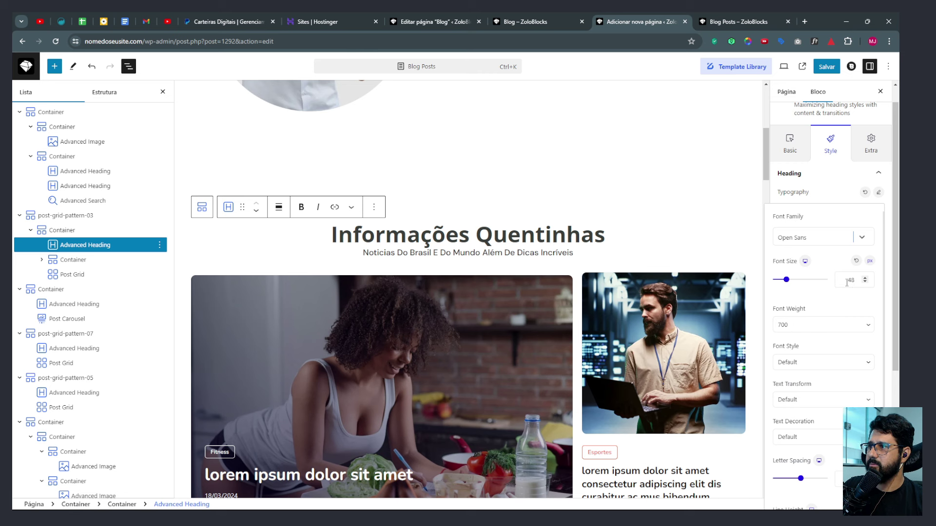
pyautogui.click(878, 193)
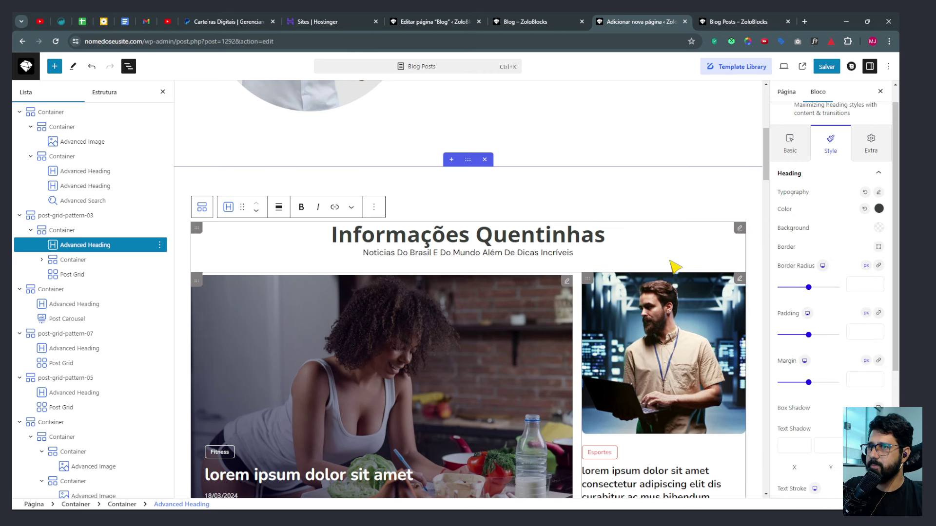
# Set the subheading to Open Sans, font size 15, weight 400.
pyautogui.scroll(-2, 820, 399)
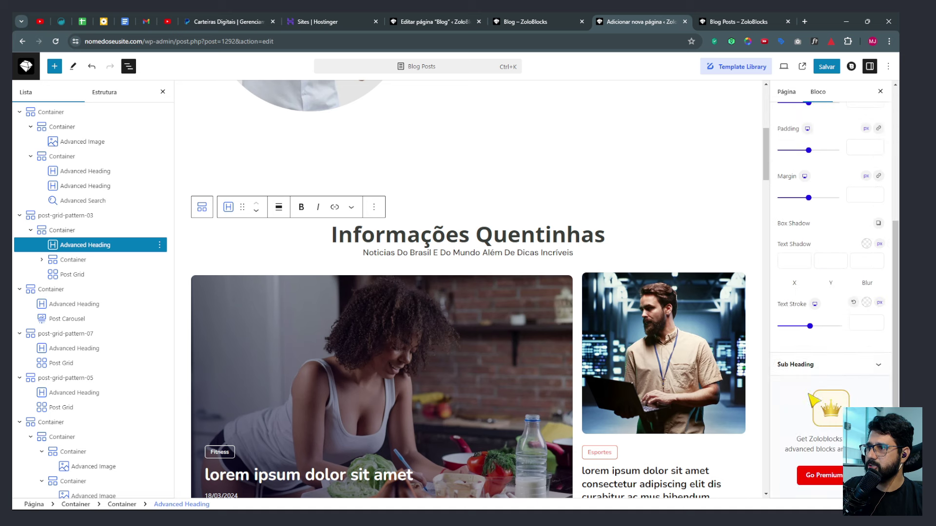
pyautogui.scroll(3, 807, 317)
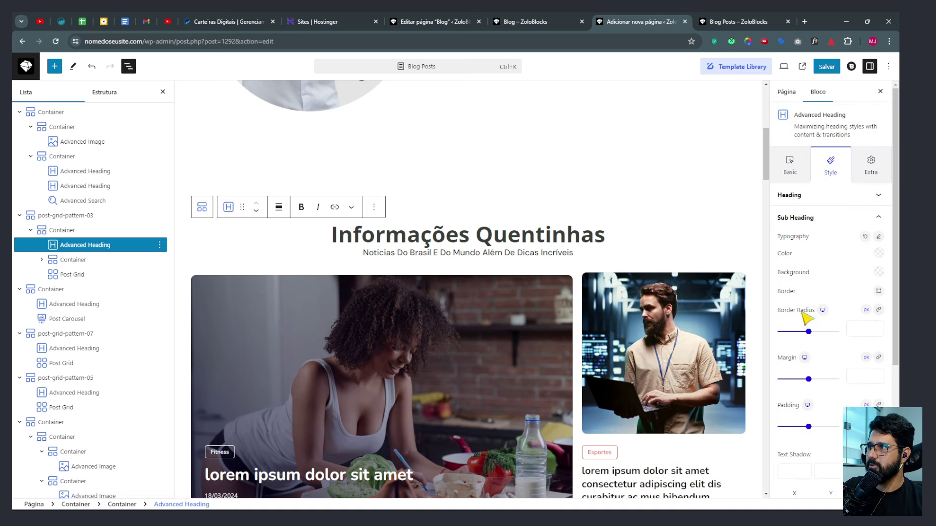
pyautogui.click(878, 237)
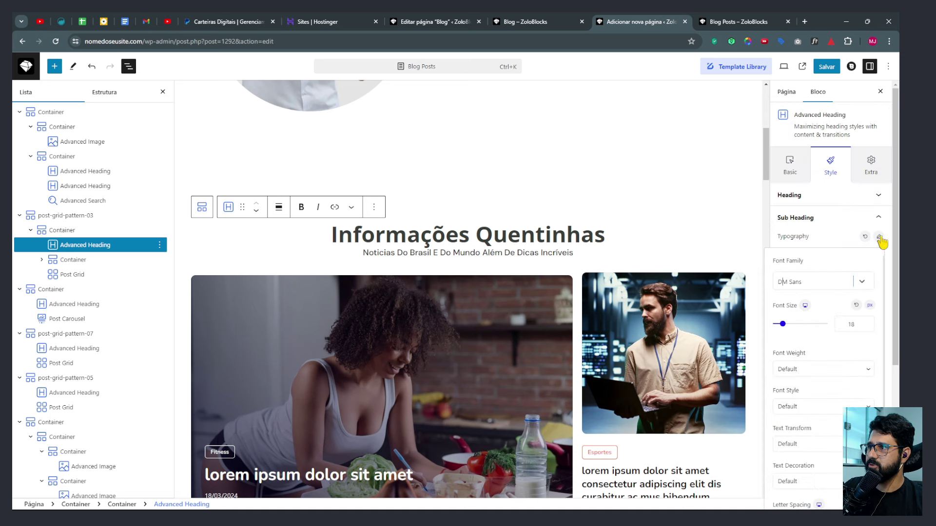
pyautogui.click(801, 281)
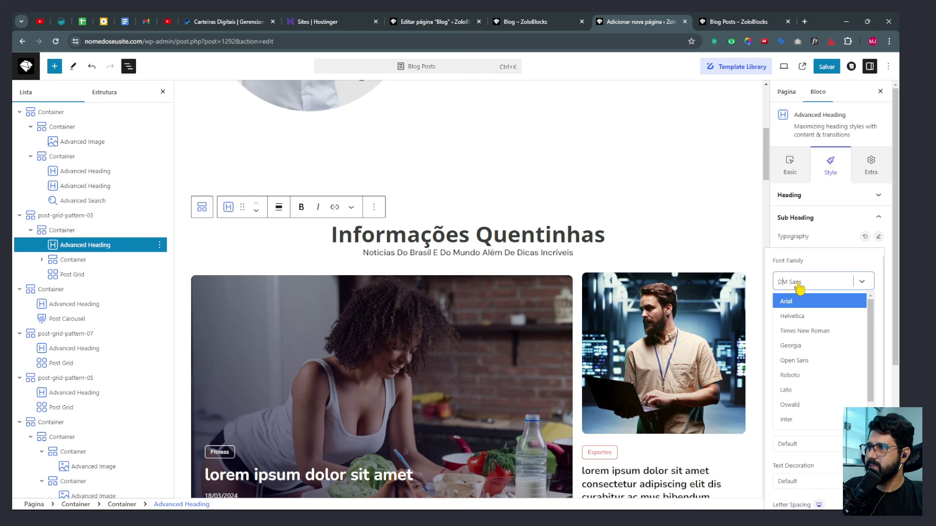
pyautogui.click(799, 361)
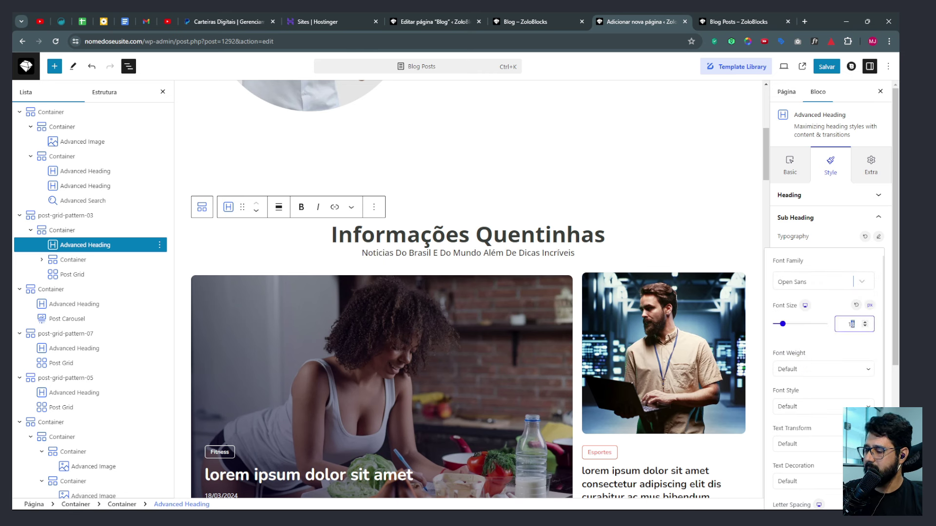
pyautogui.press('Down')
pyautogui.press('Down')
pyautogui.press('Down')
pyautogui.click(814, 372)
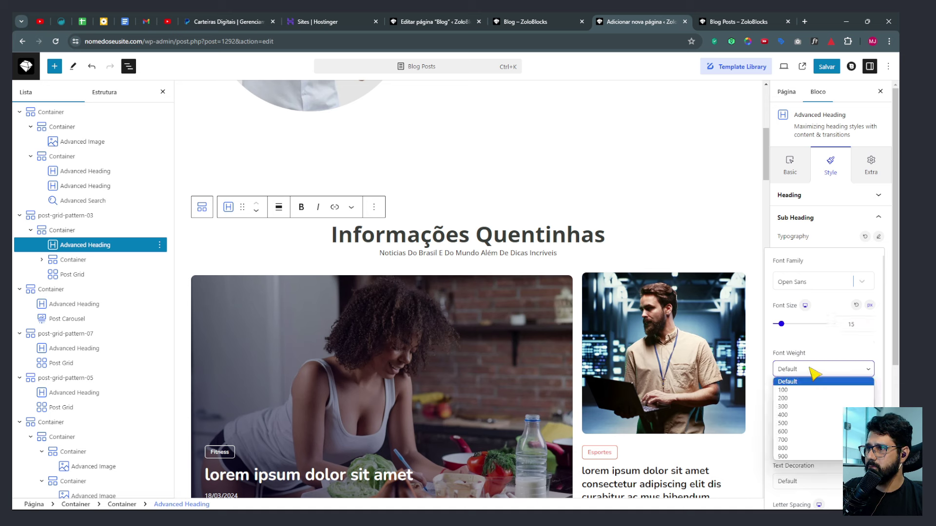
pyautogui.click(799, 415)
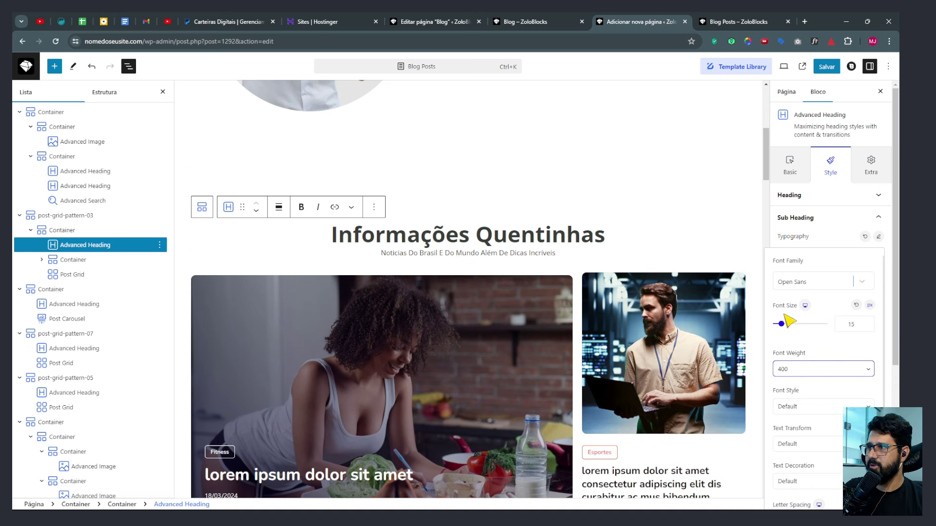
pyautogui.click(878, 237)
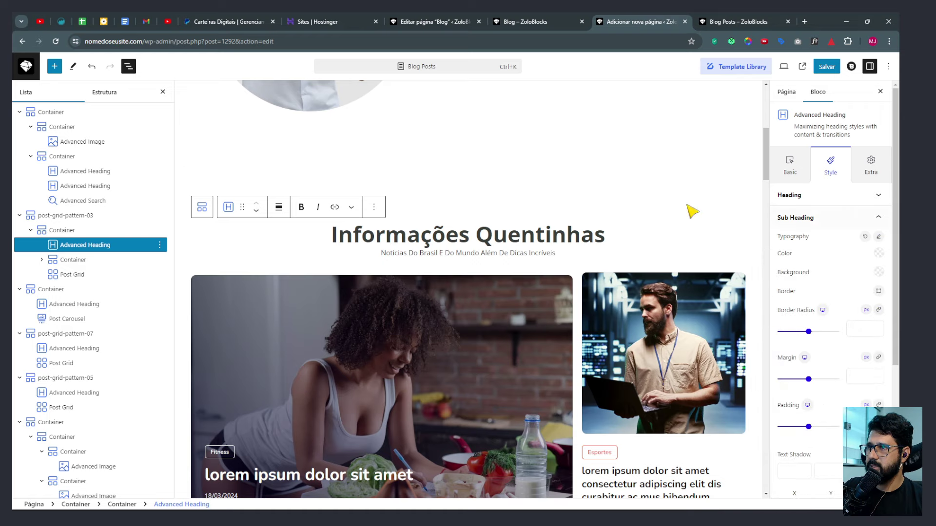
pyautogui.scroll(-2, 560, 238)
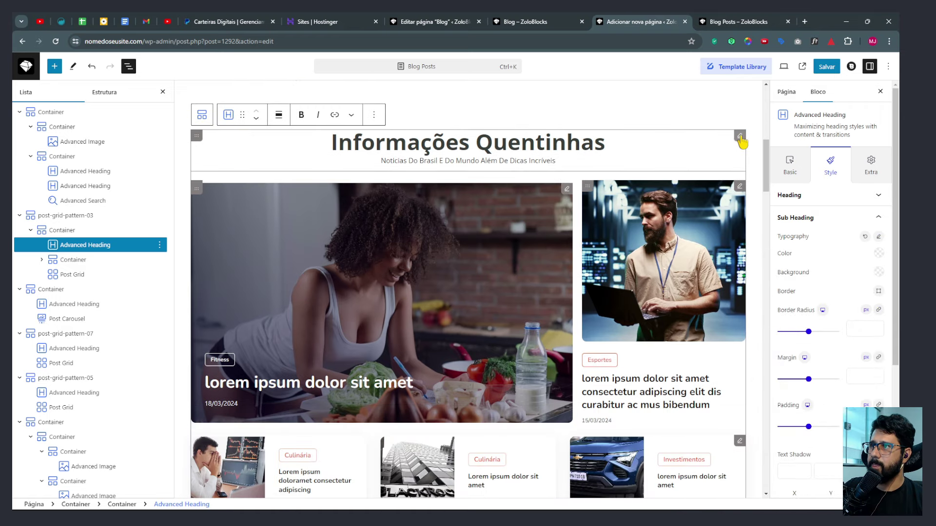
# Copy the styles of the restyled Informações Quentinhas heading.
pyautogui.click(160, 245)
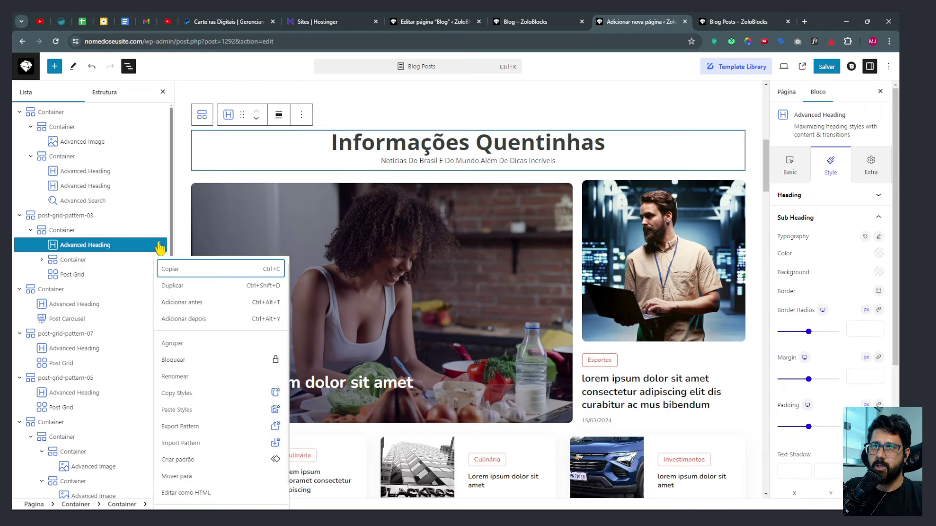
pyautogui.click(176, 394)
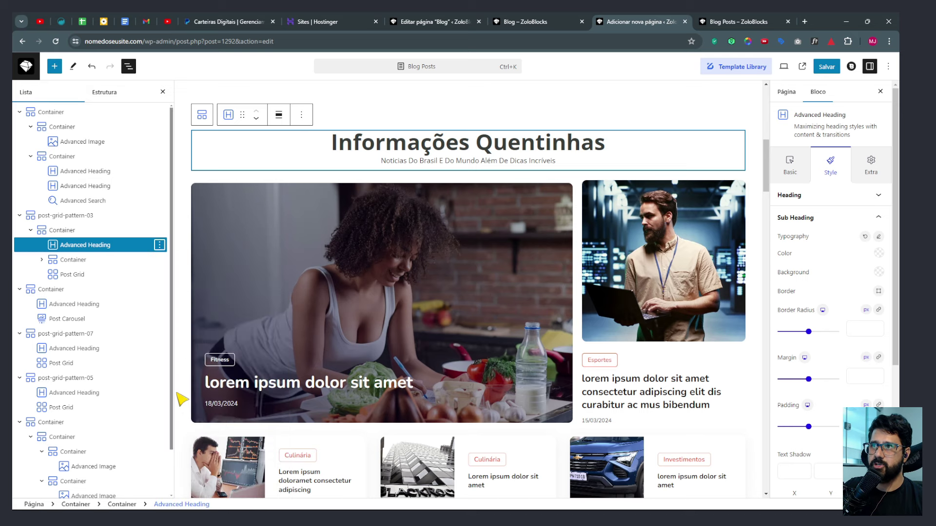
pyautogui.scroll(-10, 414, 243)
pyautogui.scroll(-1, 439, 282)
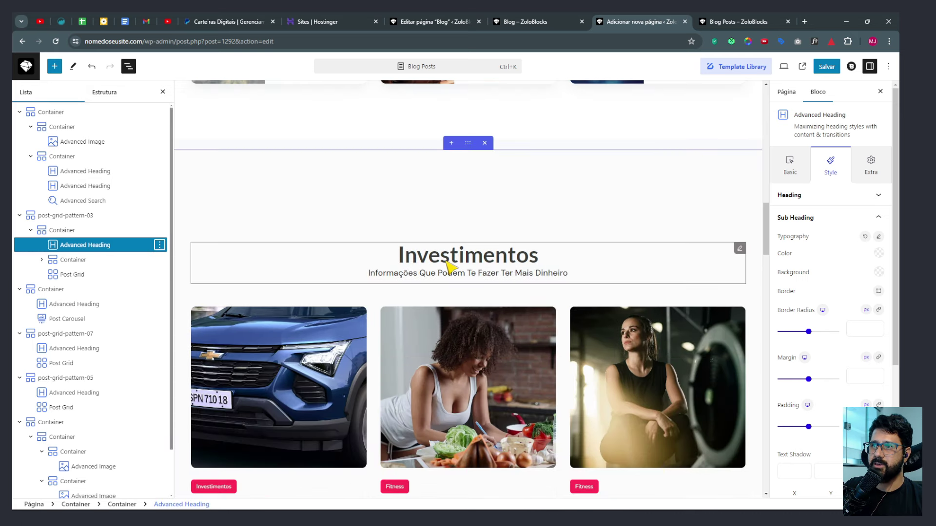
# Paste the copied styles onto the Investimentos and Esportes headings.
pyautogui.click(743, 252)
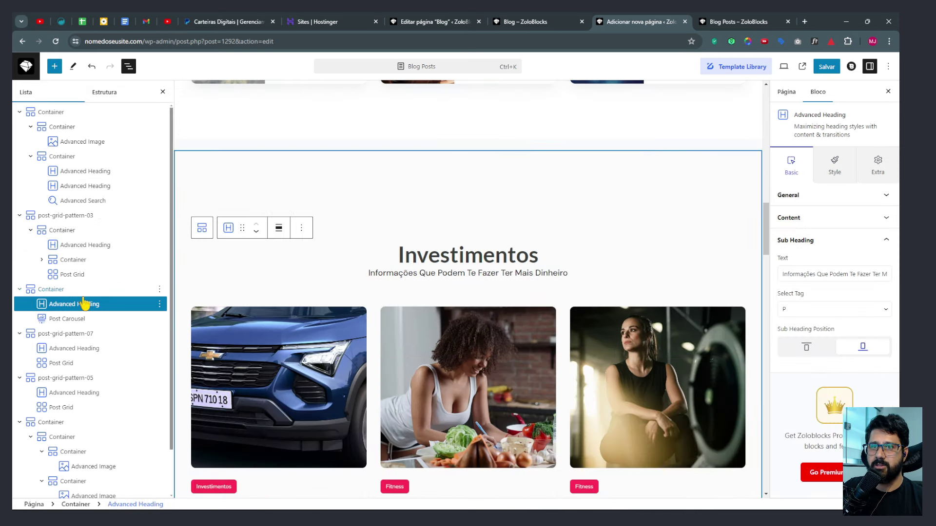
pyautogui.click(159, 304)
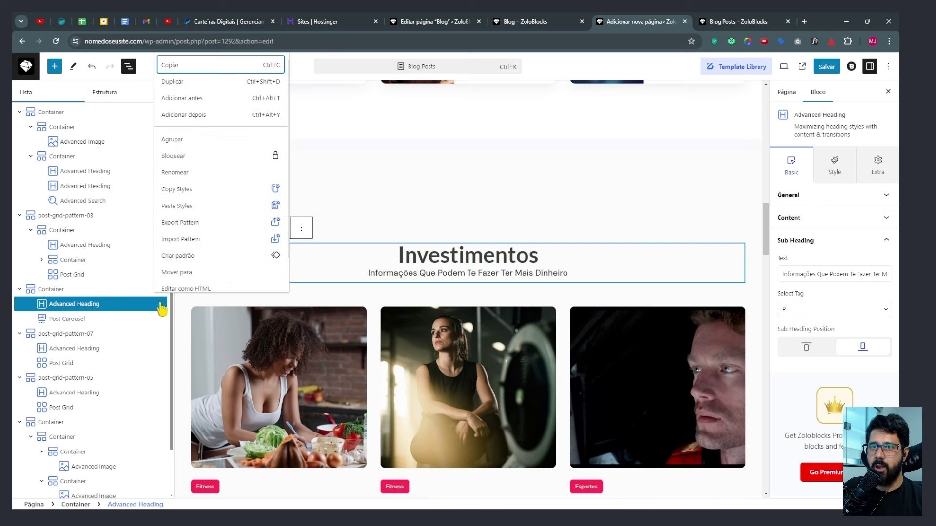
pyautogui.click(194, 208)
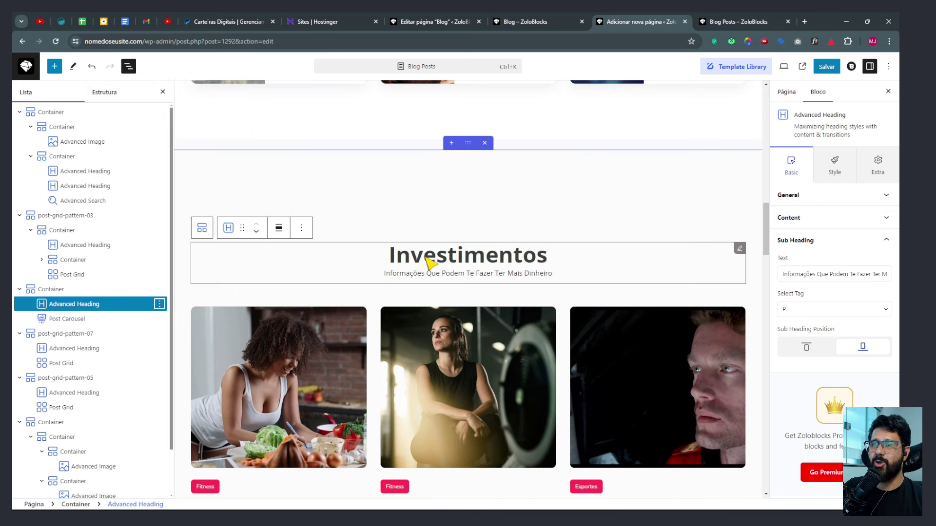
pyautogui.scroll(-8, 433, 265)
pyautogui.scroll(-4, 432, 266)
pyautogui.click(737, 142)
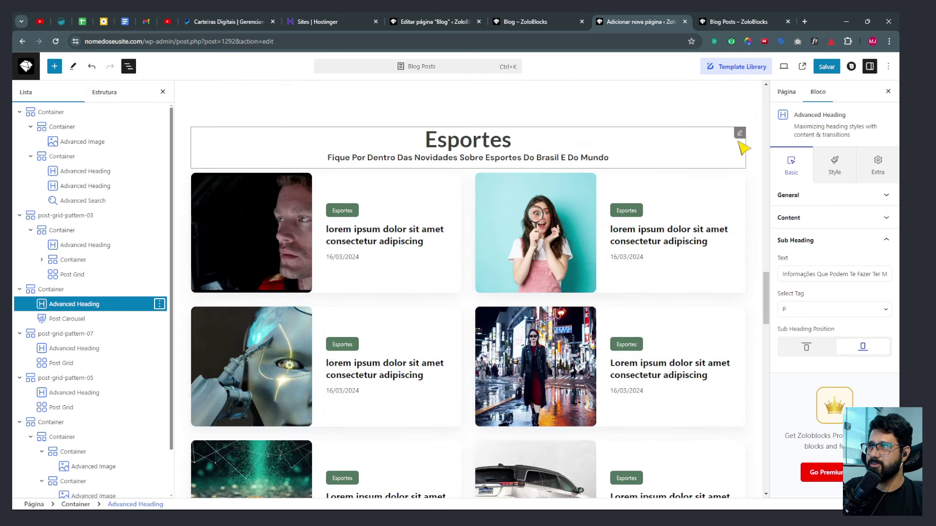
pyautogui.click(160, 348)
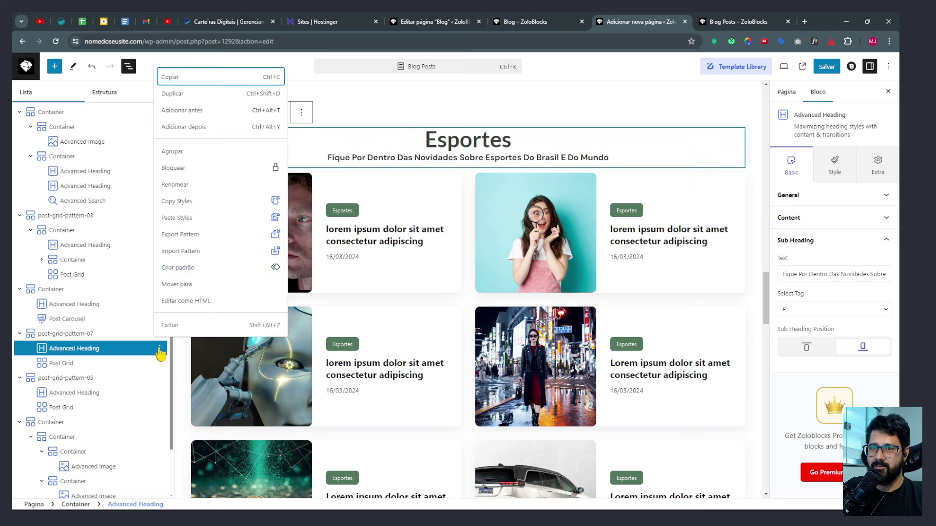
pyautogui.click(179, 220)
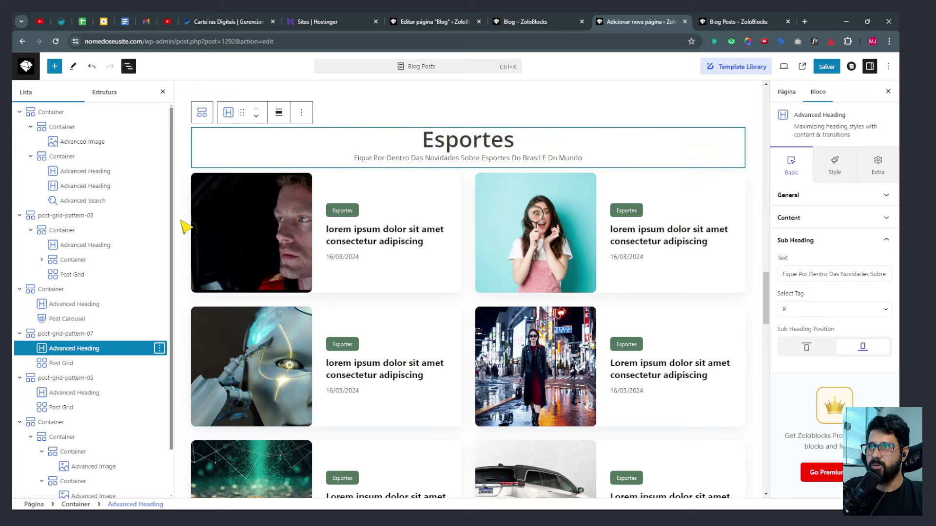
pyautogui.scroll(-6, 505, 236)
pyautogui.scroll(-2, 505, 236)
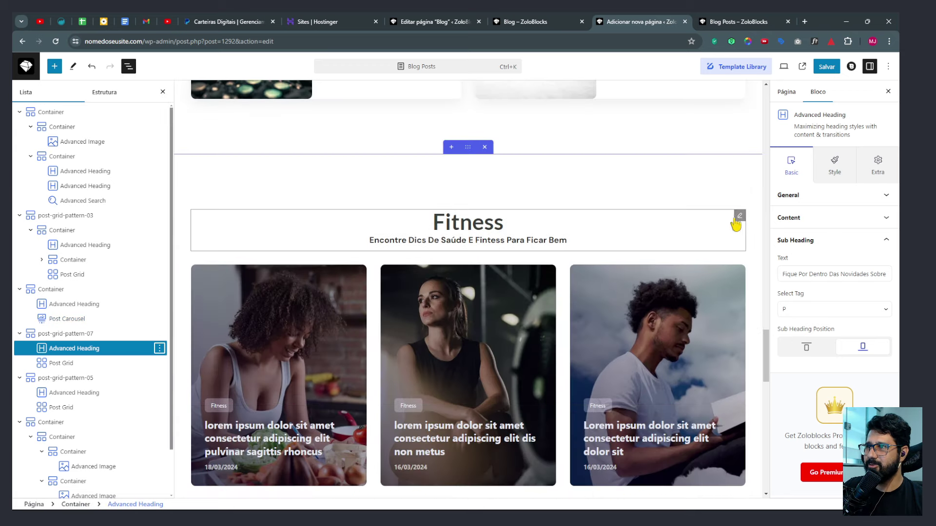
# Paste the copied styles onto the Fitness heading.
pyautogui.click(737, 218)
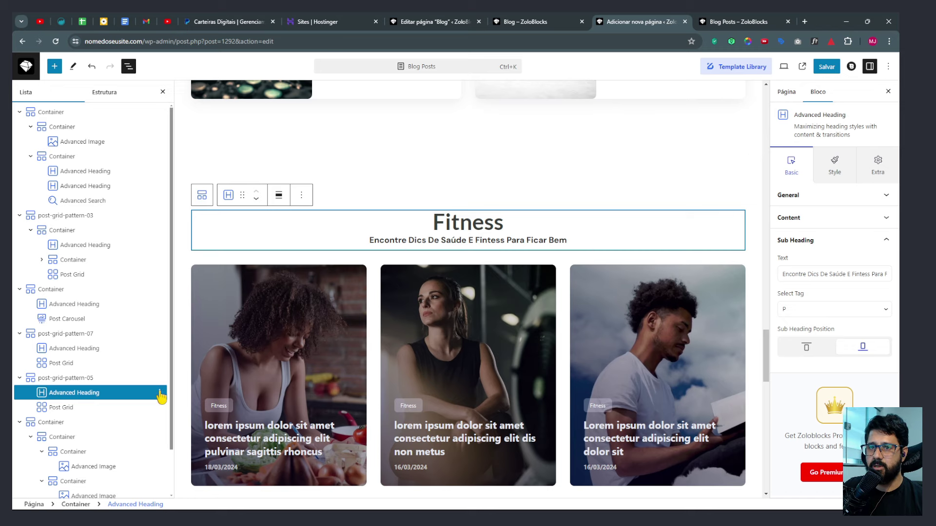
pyautogui.click(159, 392)
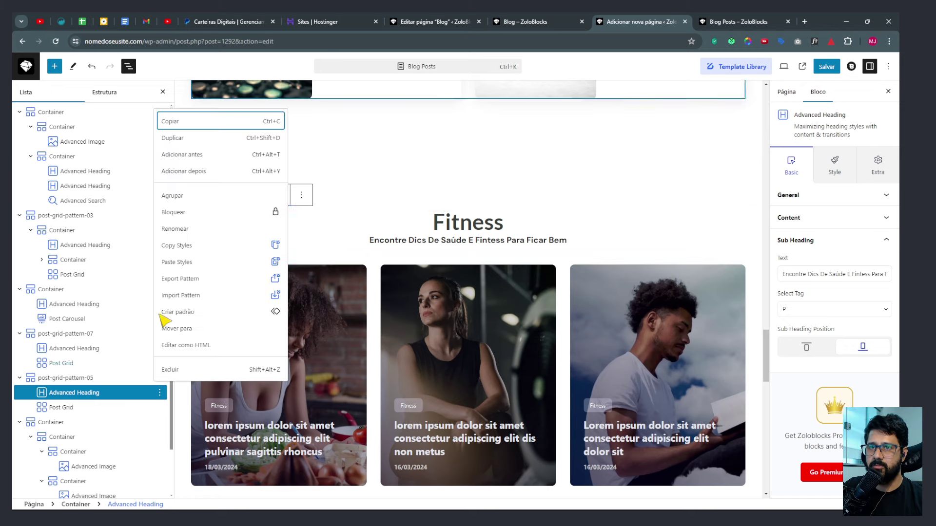
pyautogui.click(182, 263)
pyautogui.scroll(-10, 434, 317)
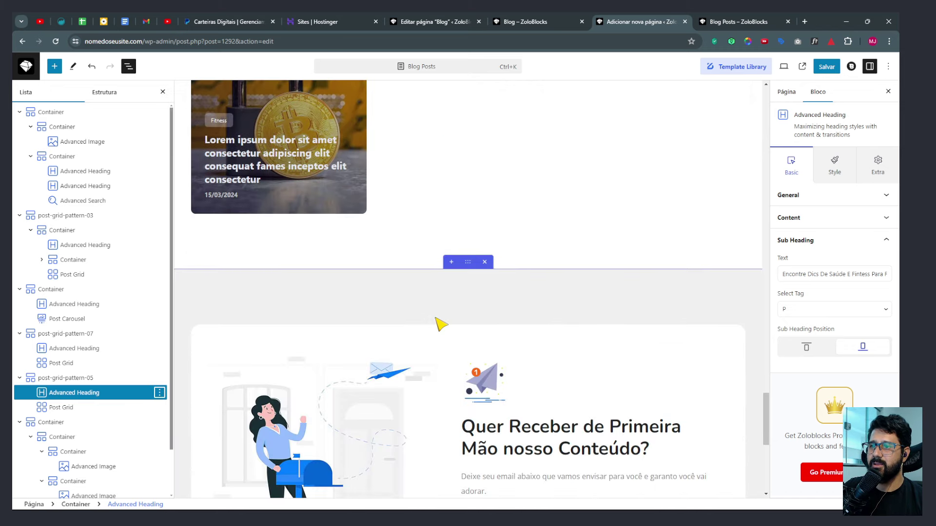
pyautogui.scroll(-3, 472, 325)
pyautogui.scroll(15, 502, 324)
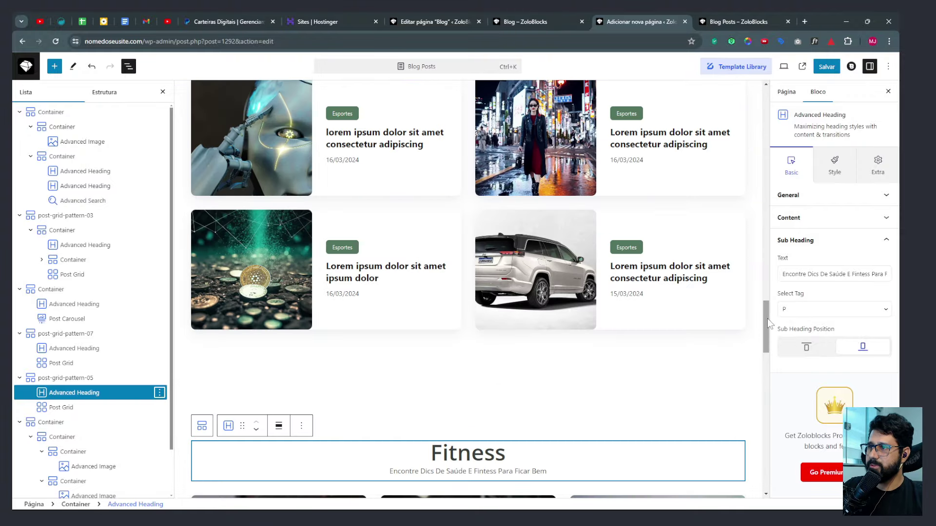
pyautogui.moveTo(767, 317); pyautogui.dragTo(814, 87)
pyautogui.click(827, 66)
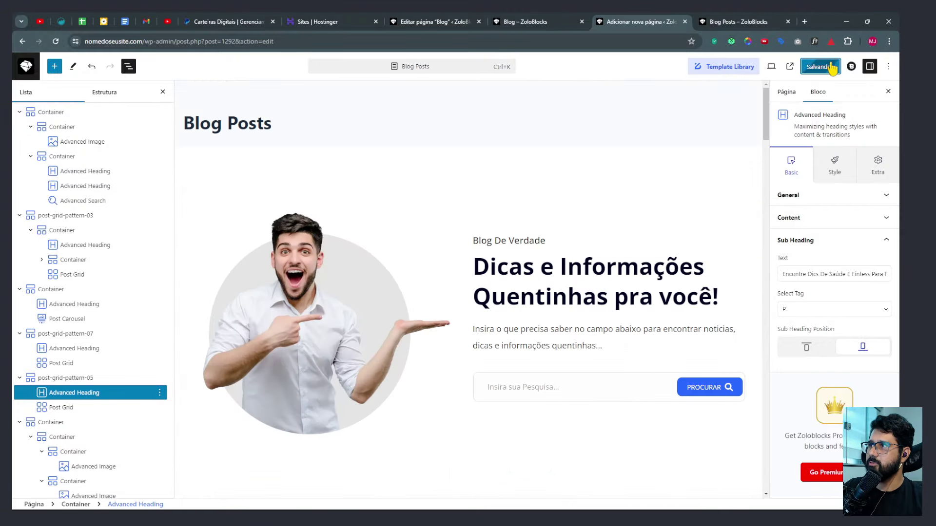
pyautogui.scroll(-8, 503, 270)
pyautogui.scroll(-2, 276, 339)
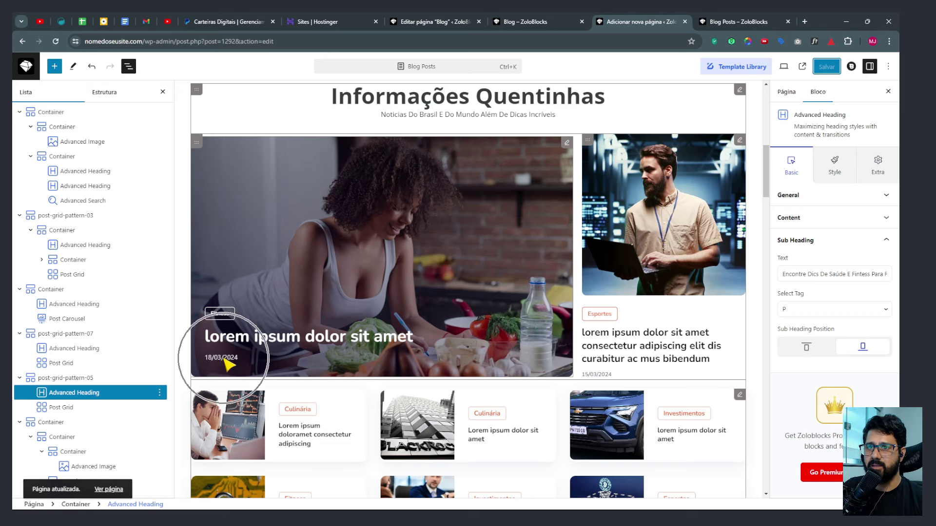
pyautogui.scroll(1, 486, 262)
pyautogui.click(486, 262)
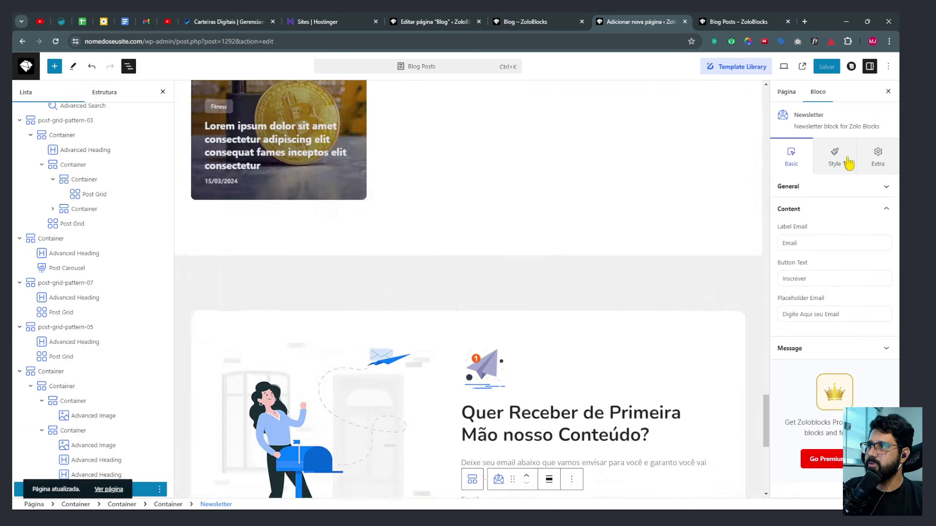
pyautogui.click(848, 163)
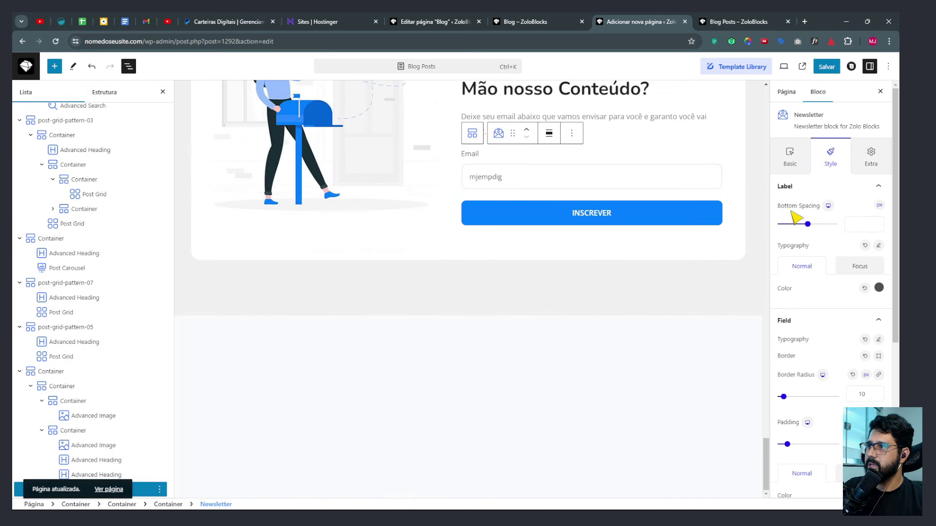
pyautogui.click(877, 246)
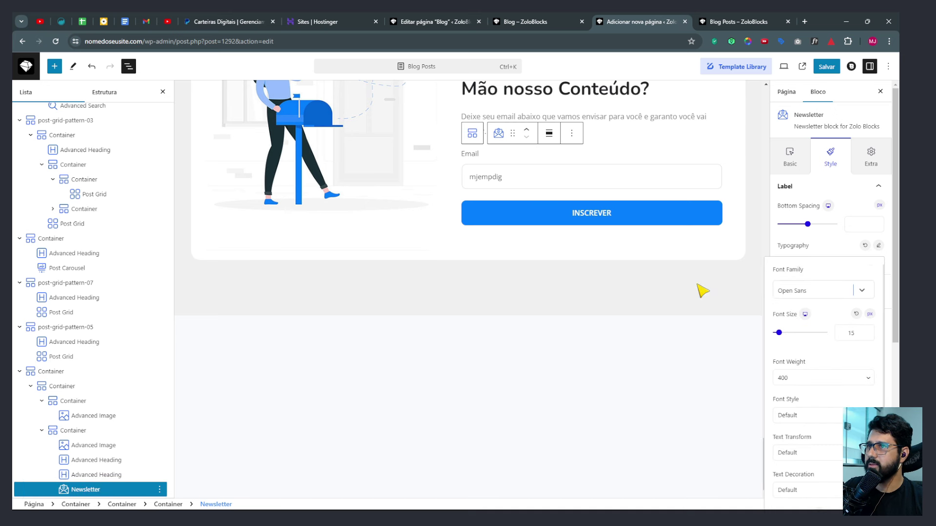
pyautogui.click(879, 247)
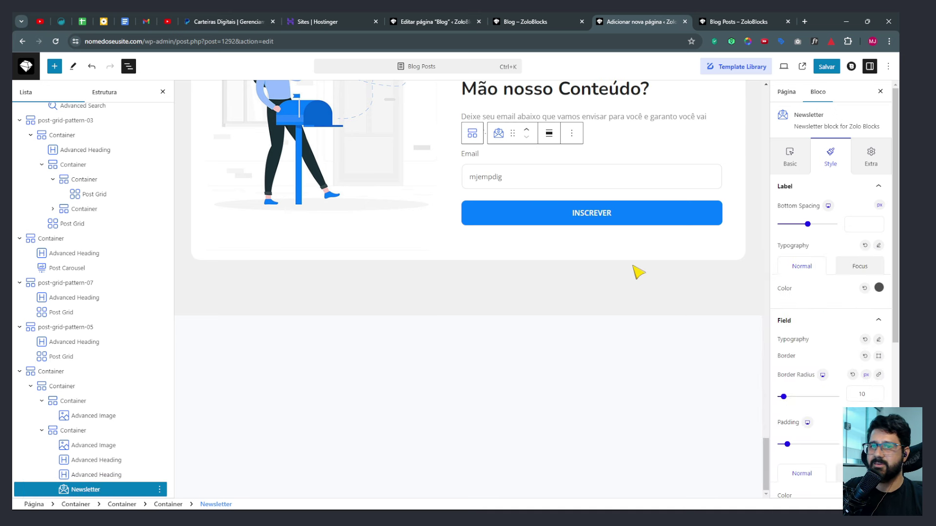
pyautogui.scroll(2, 69, 285)
pyautogui.scroll(5, 468, 354)
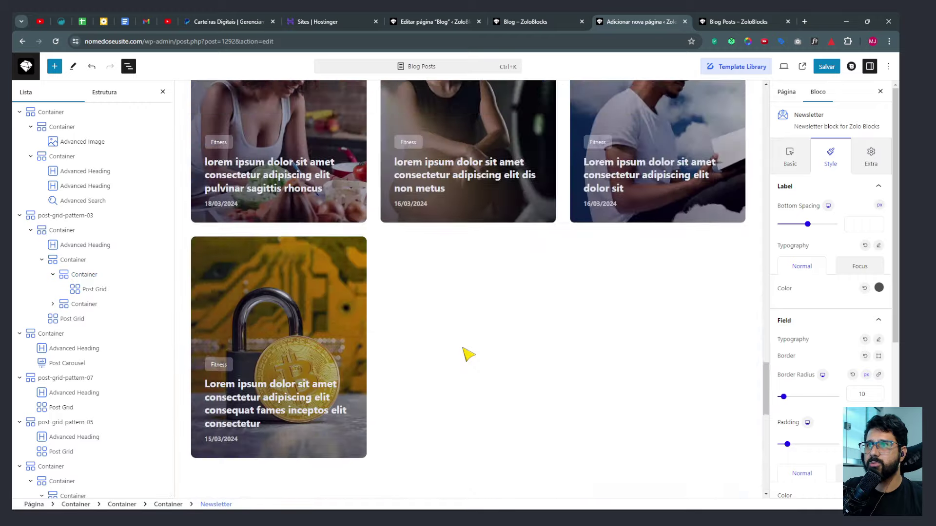
pyautogui.scroll(5, 439, 341)
pyautogui.click(90, 142)
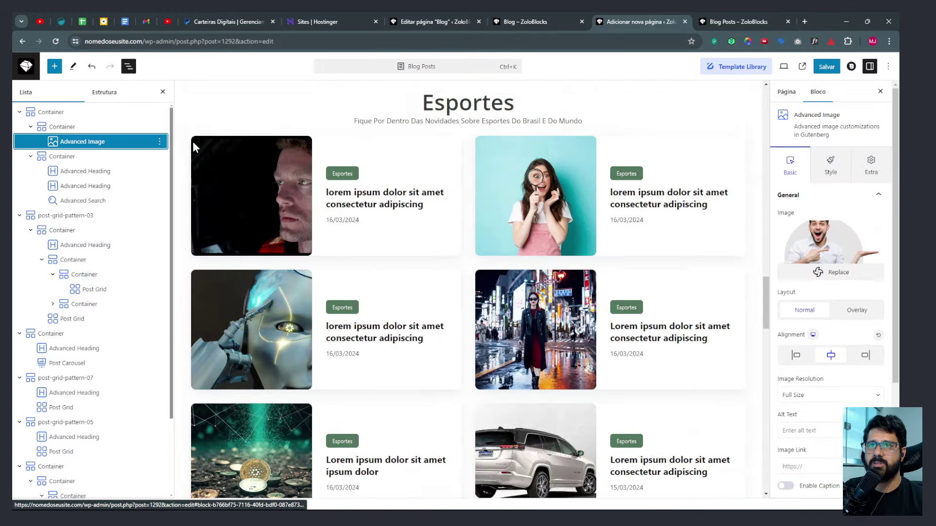
# Set the featured post grid's post titles to Open Sans.
pyautogui.click(19, 112)
pyautogui.click(47, 128)
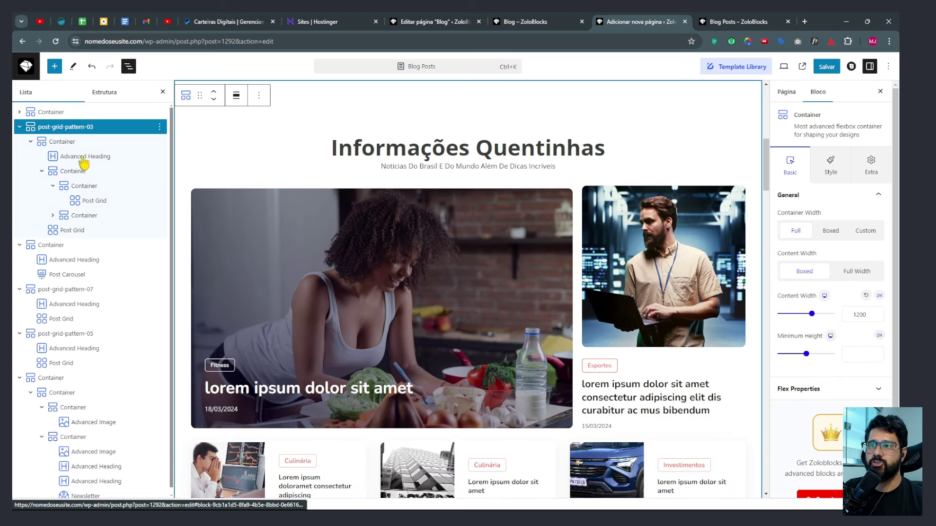
pyautogui.click(92, 204)
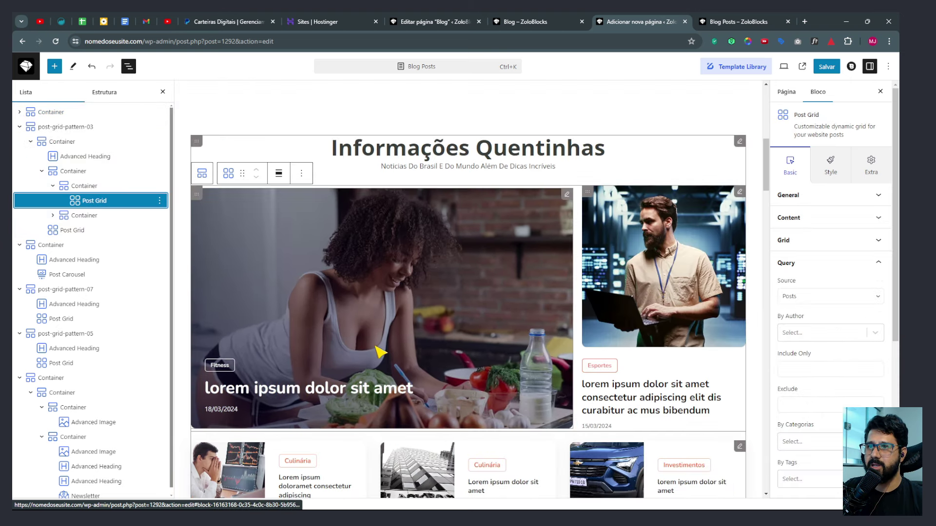
pyautogui.click(833, 168)
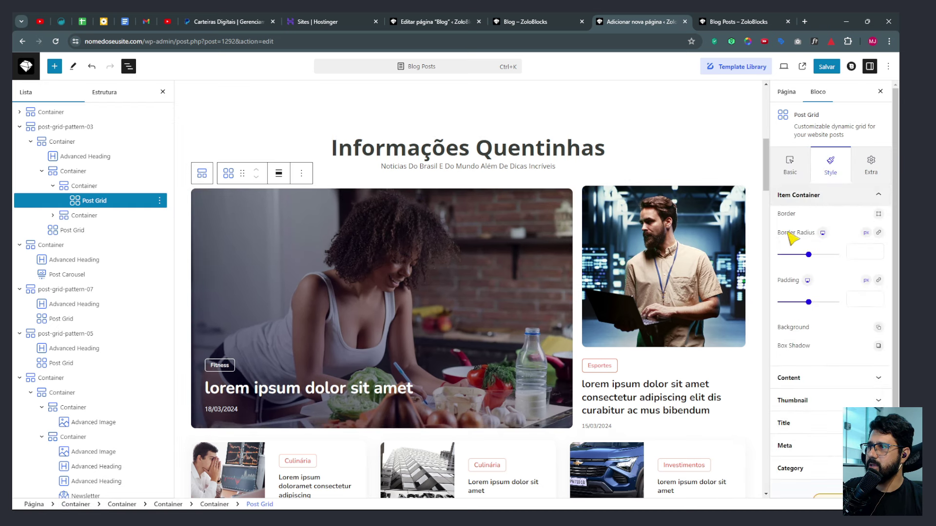
pyautogui.scroll(-2, 807, 310)
pyautogui.click(800, 330)
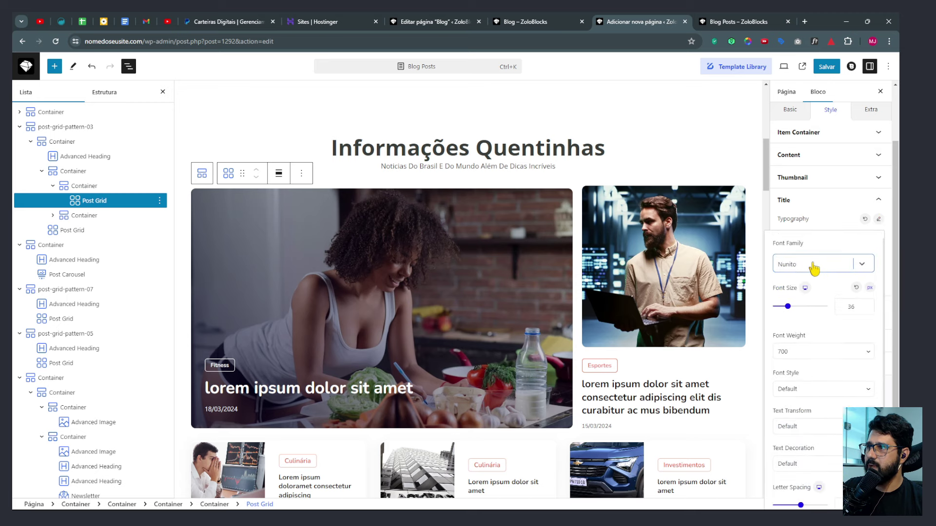
pyautogui.click(814, 268)
pyautogui.click(803, 347)
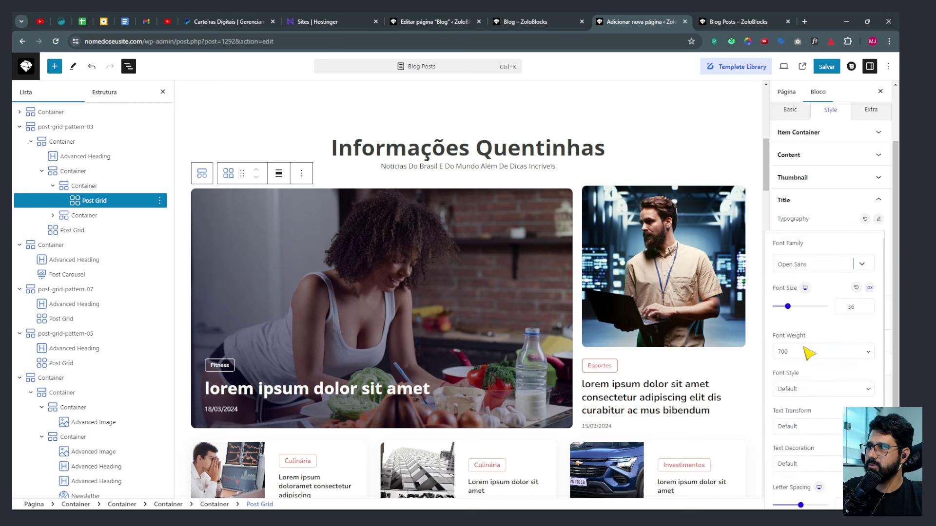
pyautogui.click(877, 221)
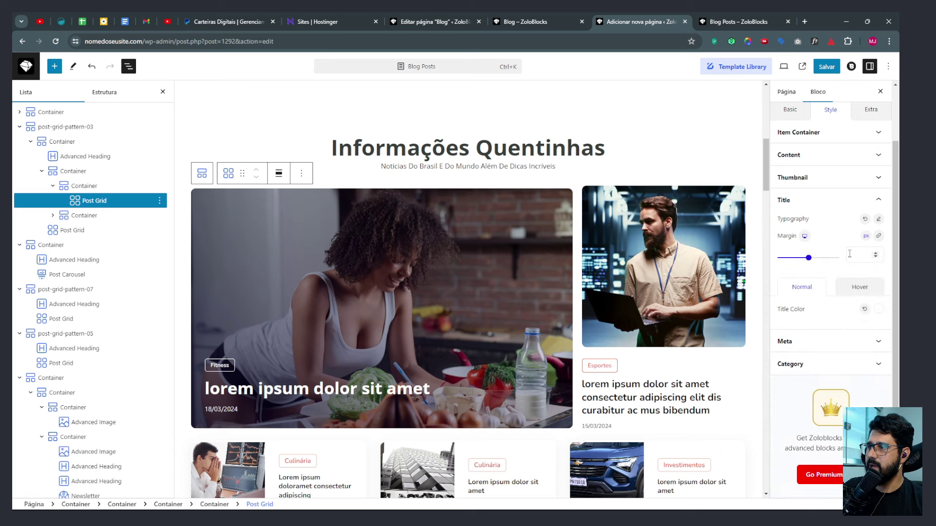
# Set the post grid's meta text to Open Sans.
pyautogui.click(800, 341)
pyautogui.click(879, 241)
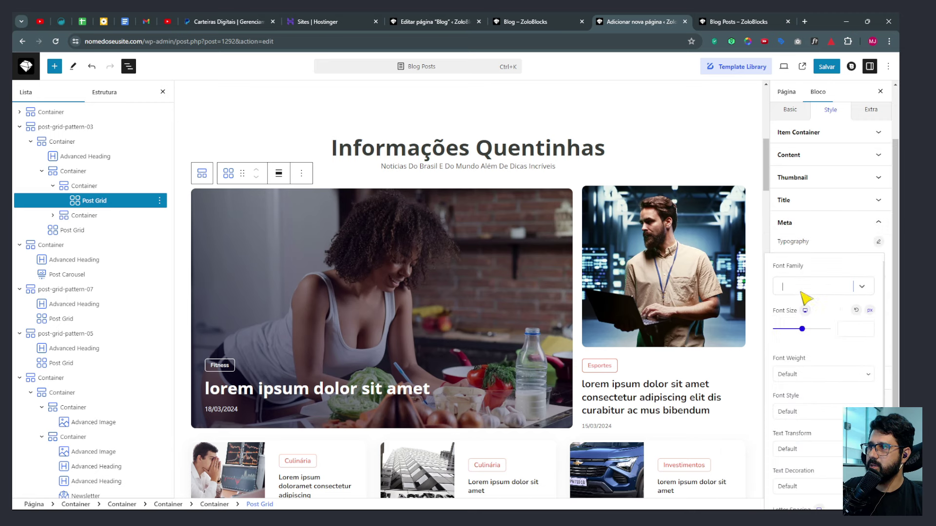
pyautogui.click(813, 286)
pyautogui.click(798, 367)
pyautogui.click(880, 242)
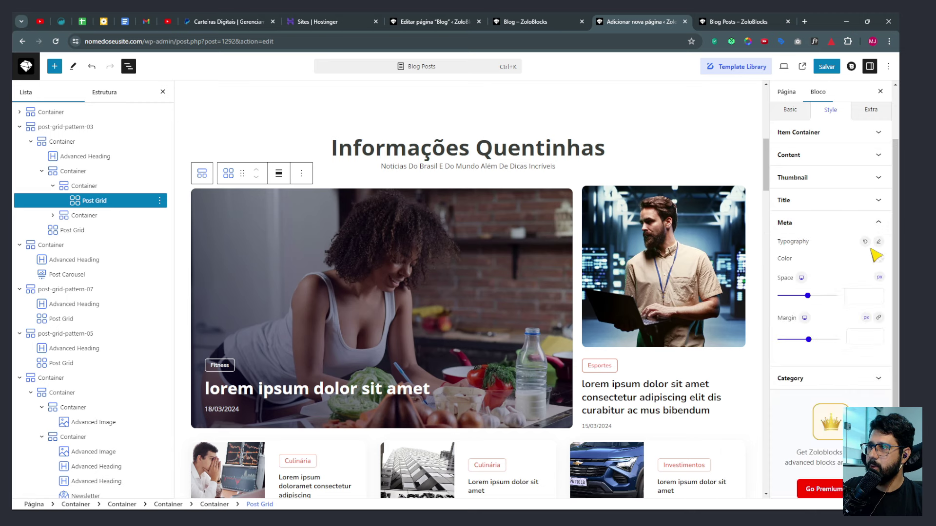
# Set the post grid's category labels to Open Sans.
pyautogui.click(816, 379)
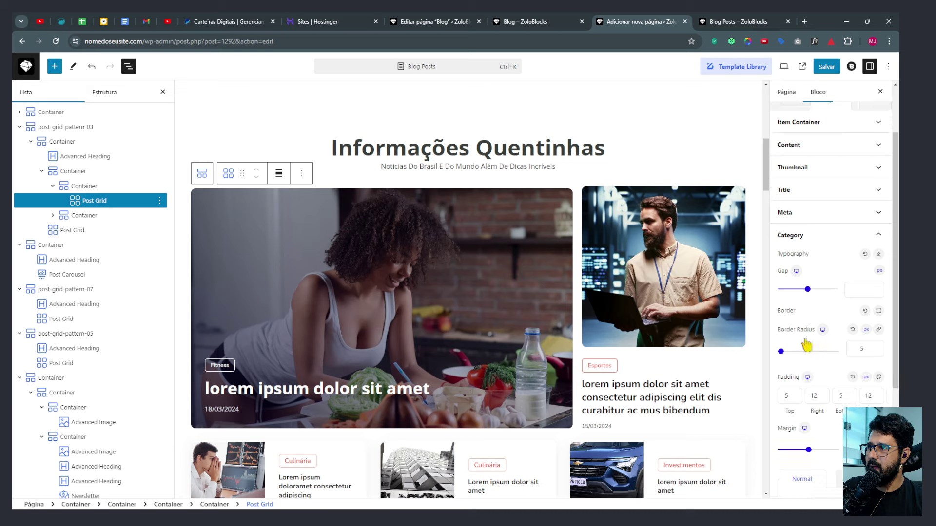
pyautogui.click(878, 249)
pyautogui.click(806, 297)
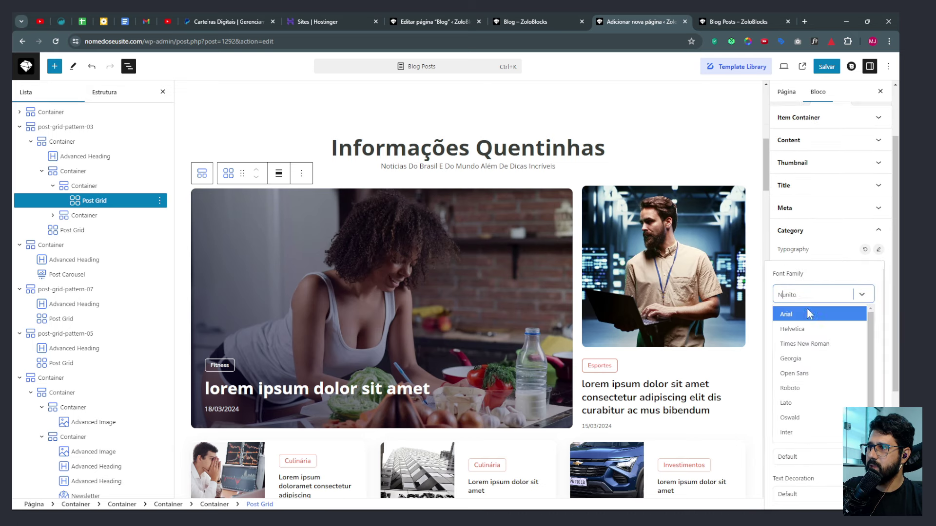
pyautogui.click(799, 369)
pyautogui.click(878, 249)
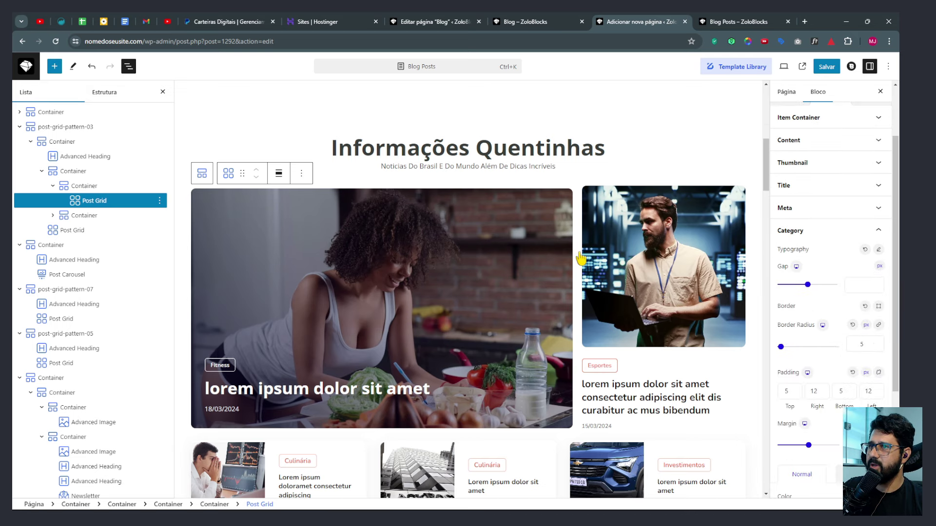
# Select the upper post grid block.
pyautogui.scroll(-2, 643, 233)
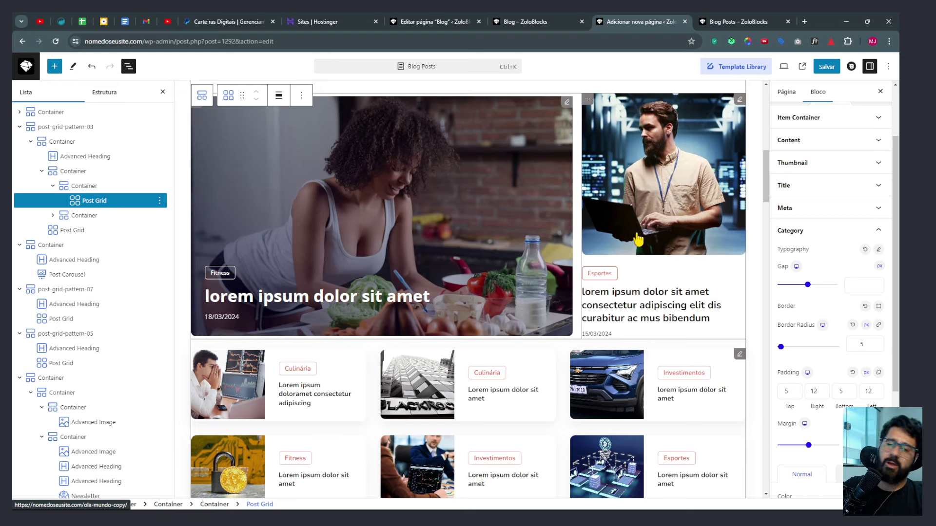
pyautogui.scroll(2, 684, 217)
pyautogui.click(740, 149)
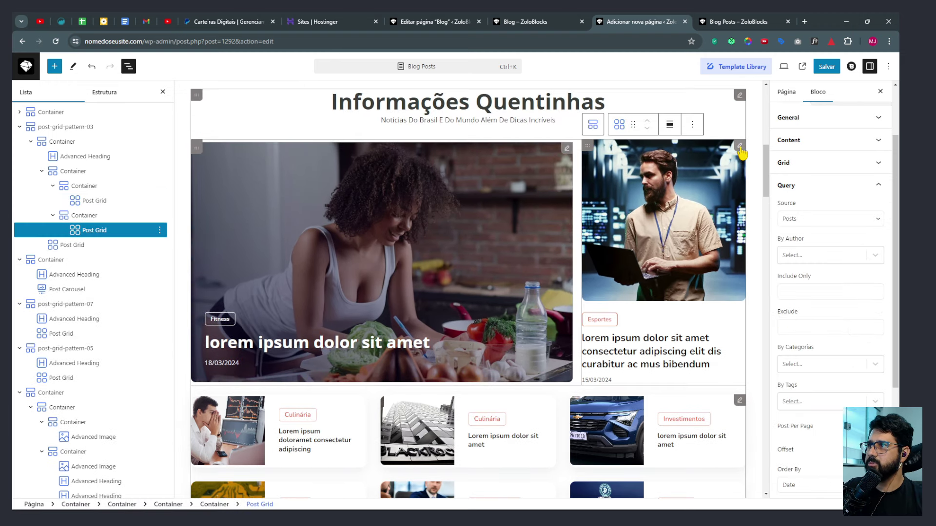
pyautogui.click(94, 230)
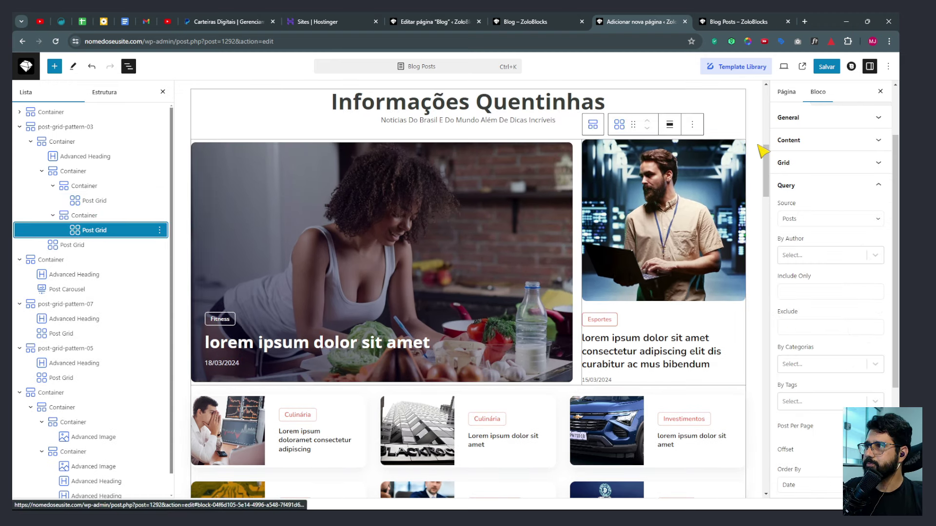
# Set the upper post grid's post titles to Open Sans.
pyautogui.click(830, 166)
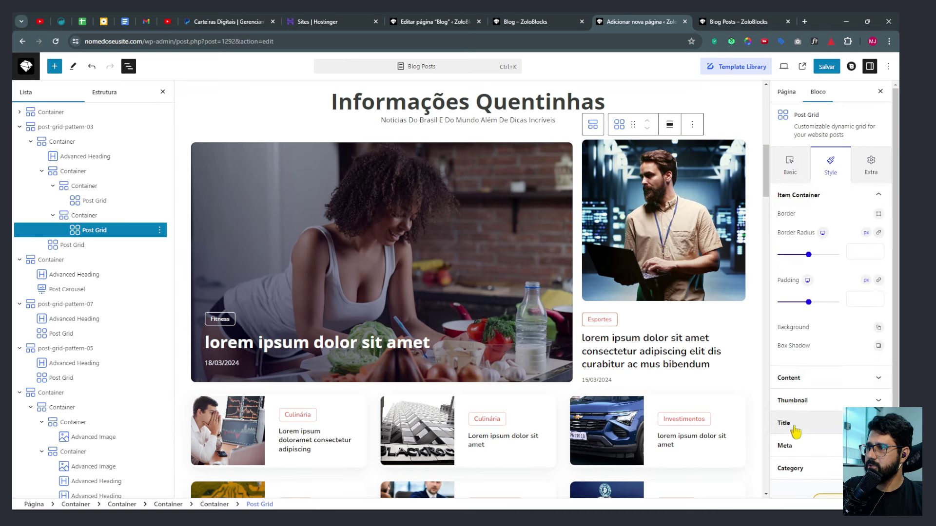
pyautogui.click(794, 426)
pyautogui.click(878, 281)
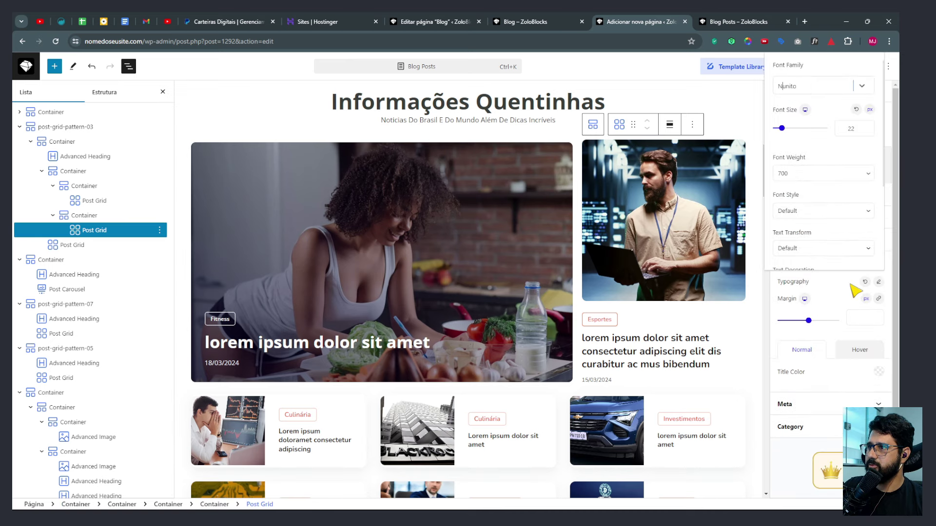
pyautogui.click(804, 86)
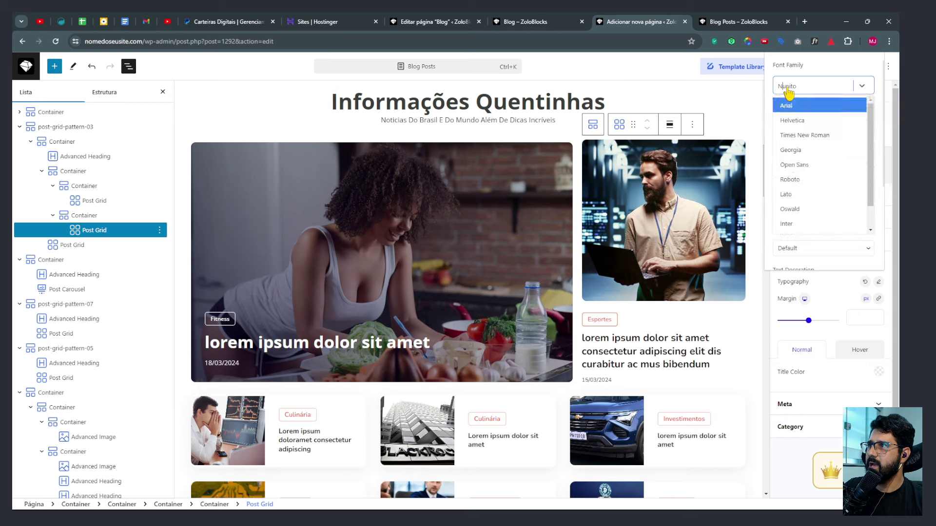
pyautogui.click(790, 163)
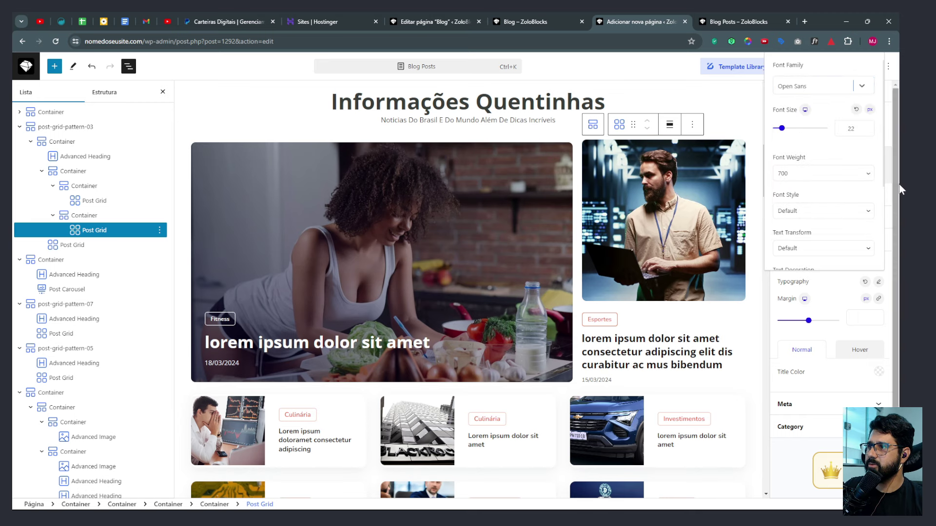
pyautogui.click(878, 283)
# Switch the upper grid's meta dates and category labels to Open Sans.
pyautogui.click(802, 405)
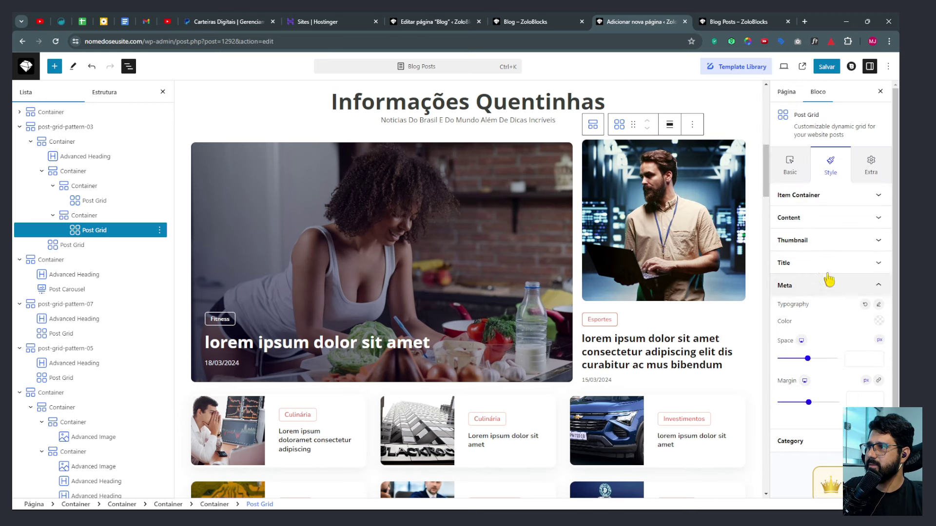
pyautogui.click(878, 304)
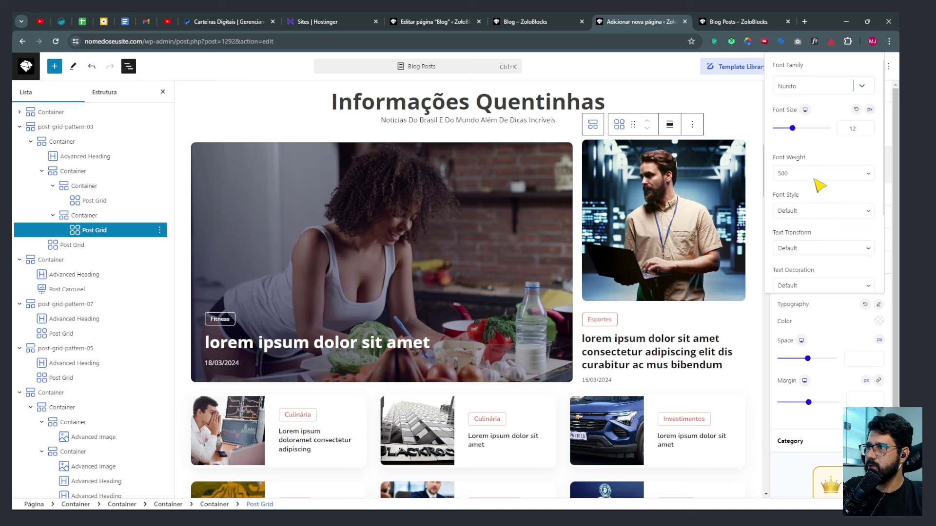
pyautogui.click(804, 89)
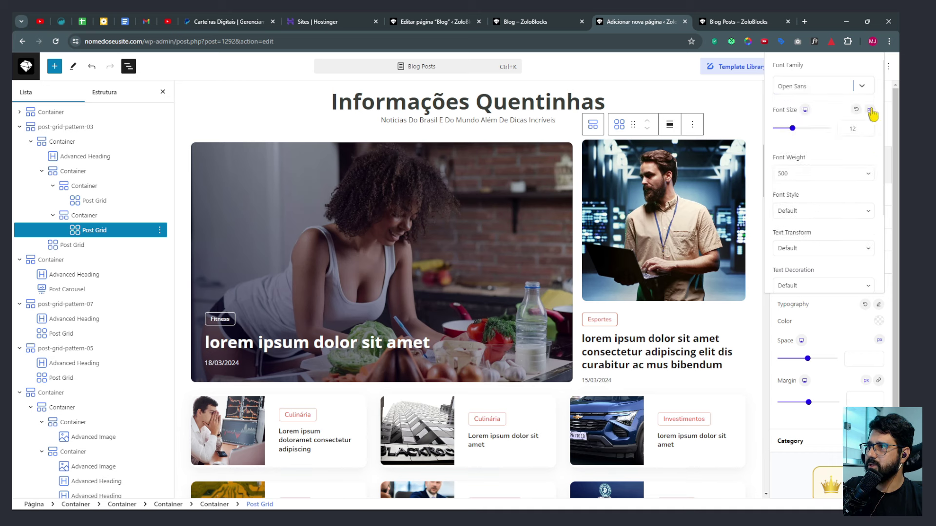
pyautogui.click(877, 308)
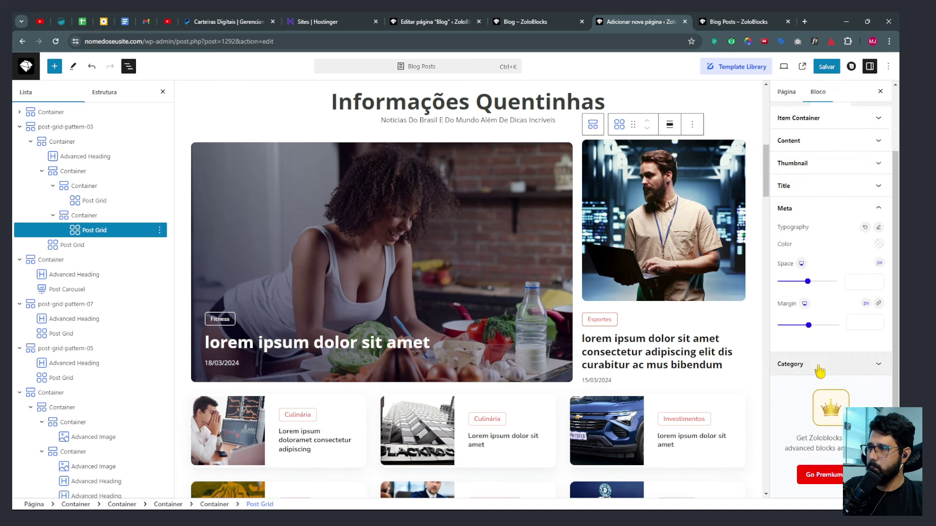
pyautogui.click(822, 370)
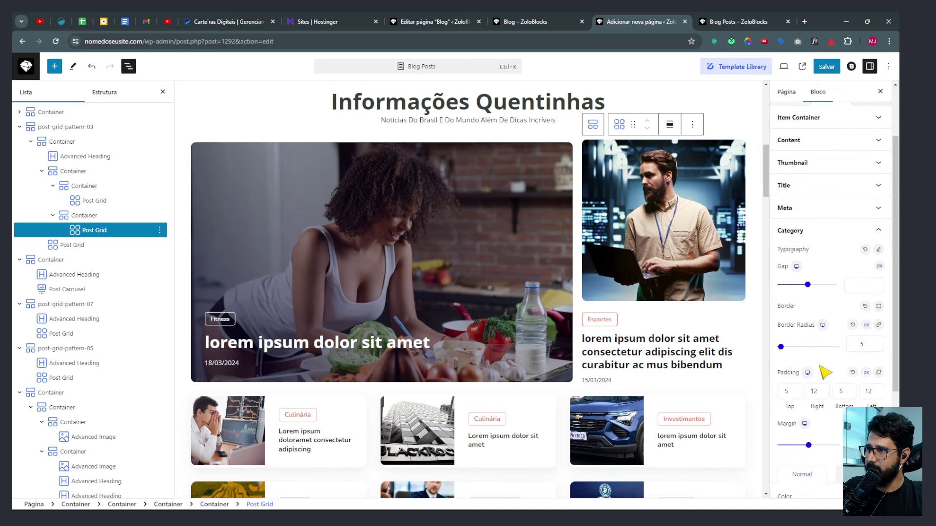
pyautogui.click(878, 249)
pyautogui.click(800, 295)
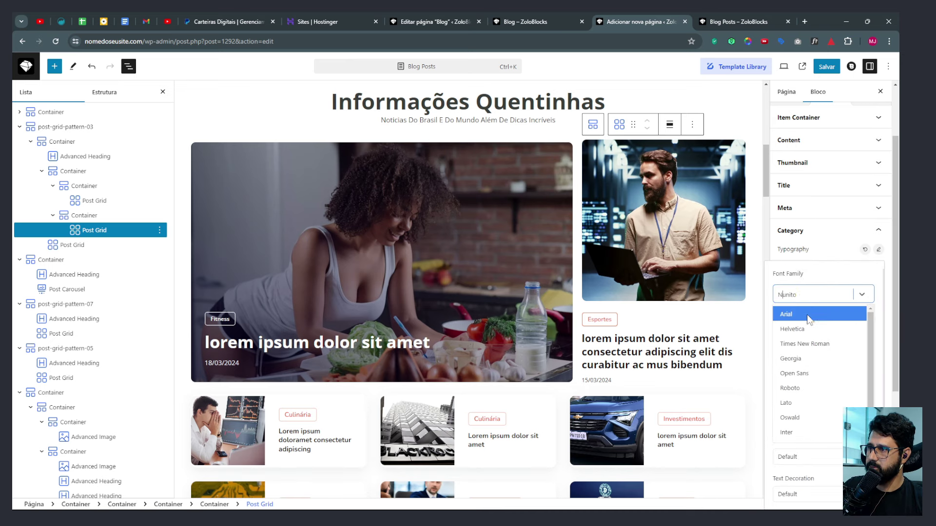
pyautogui.click(795, 377)
pyautogui.click(879, 250)
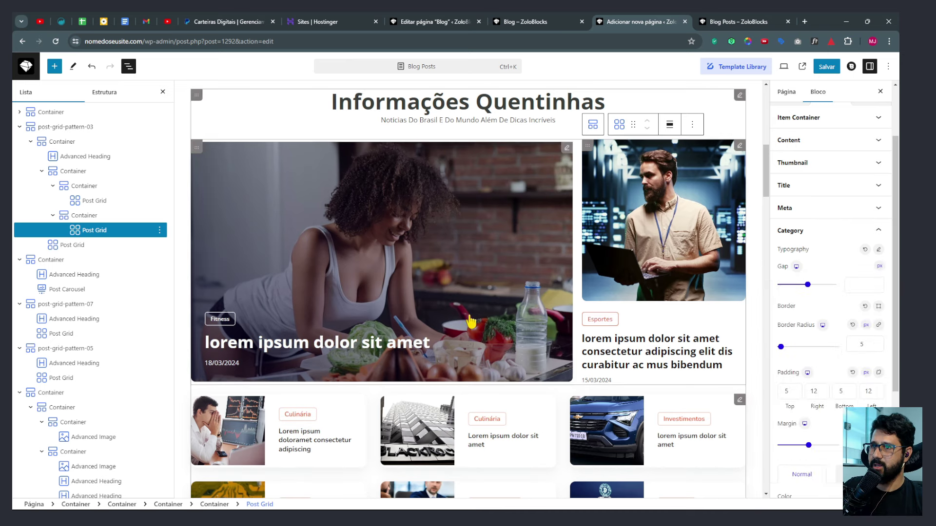
# Select the lower six-card post grid.
pyautogui.scroll(-2, 606, 350)
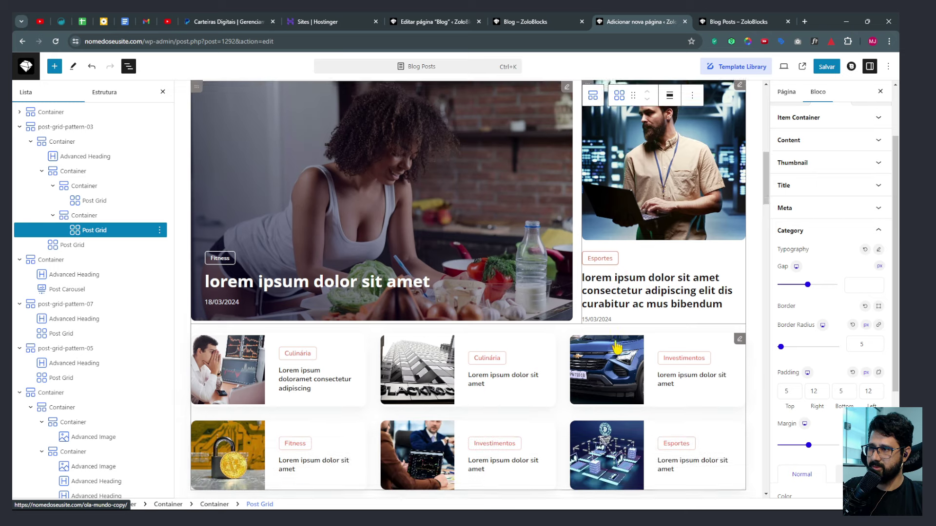
pyautogui.scroll(-3, 824, 361)
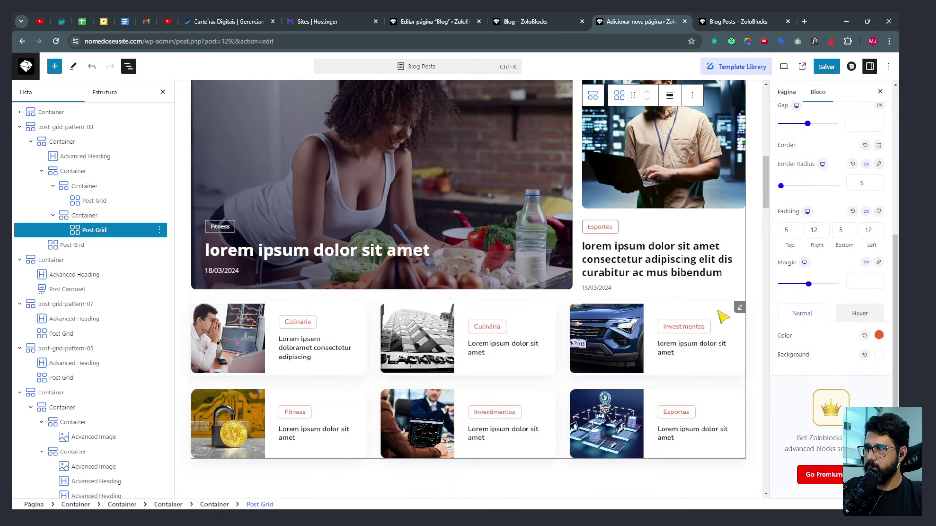
pyautogui.click(735, 310)
pyautogui.scroll(4, 794, 209)
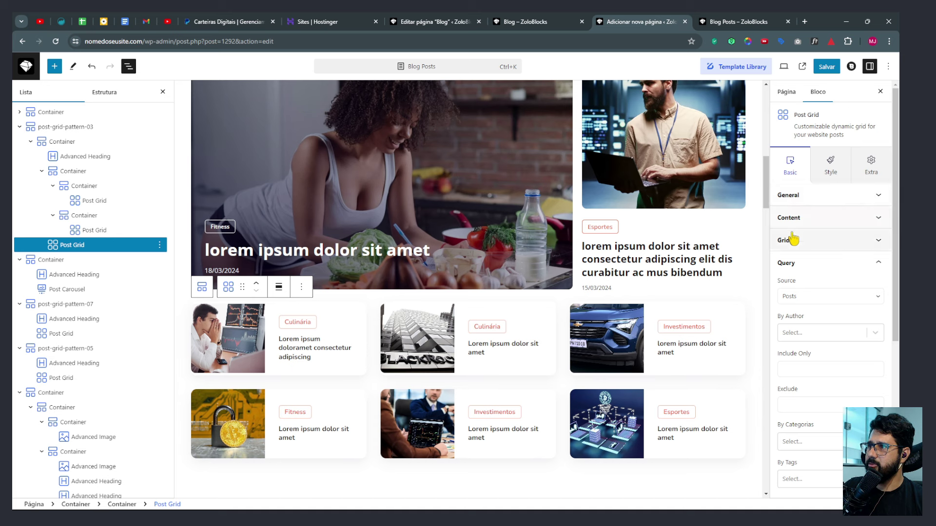
# Set the lower post grid's titles to Open Sans at size 14.
pyautogui.click(831, 168)
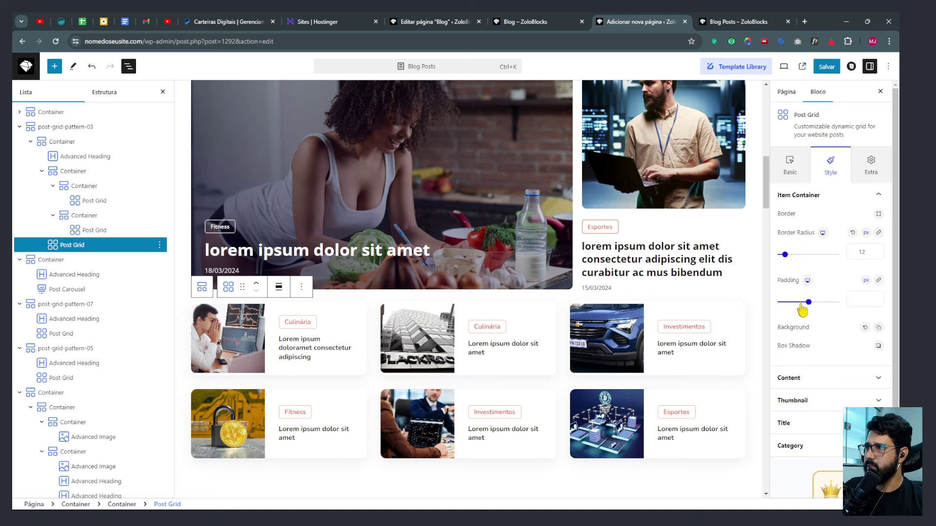
pyautogui.click(794, 422)
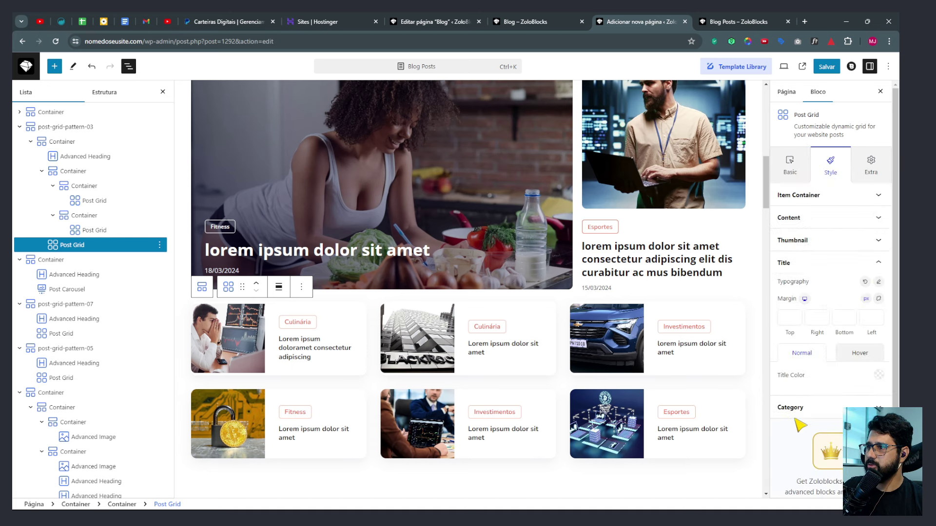
pyautogui.click(877, 283)
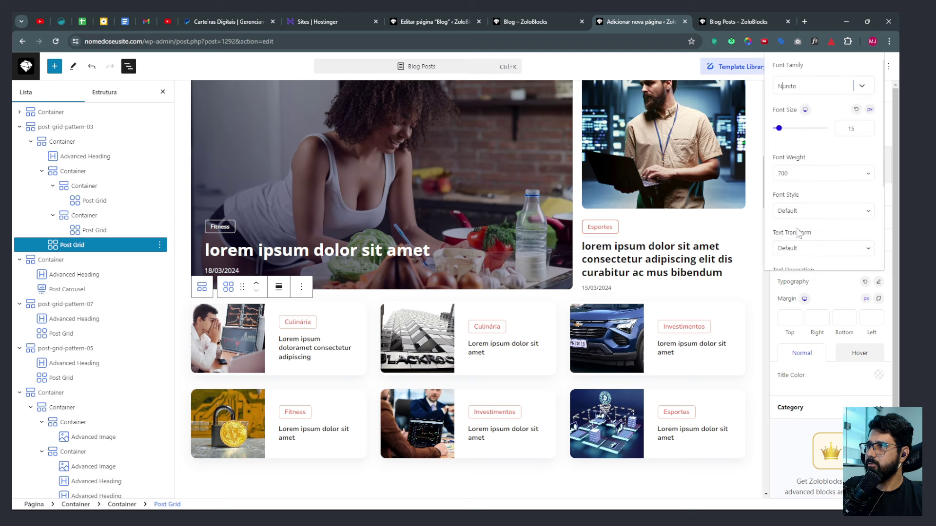
pyautogui.click(814, 86)
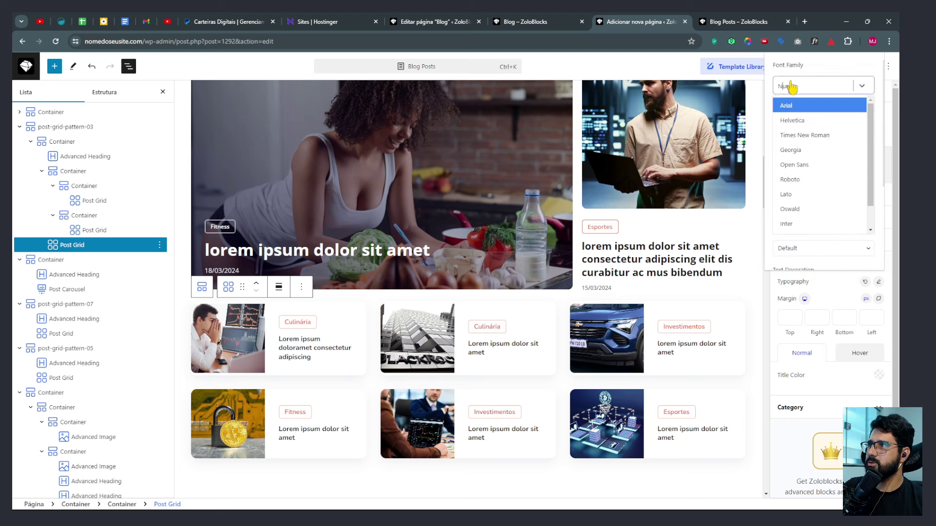
pyautogui.click(784, 162)
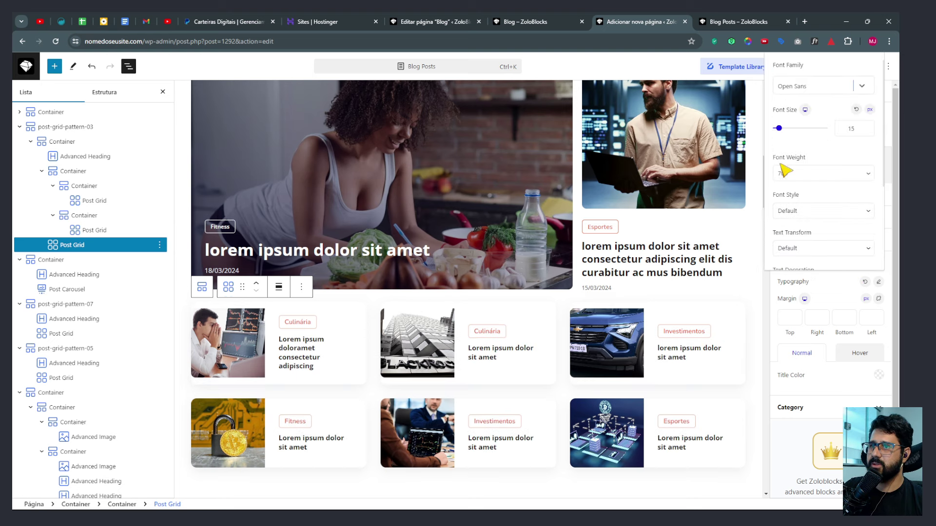
pyautogui.click(864, 130)
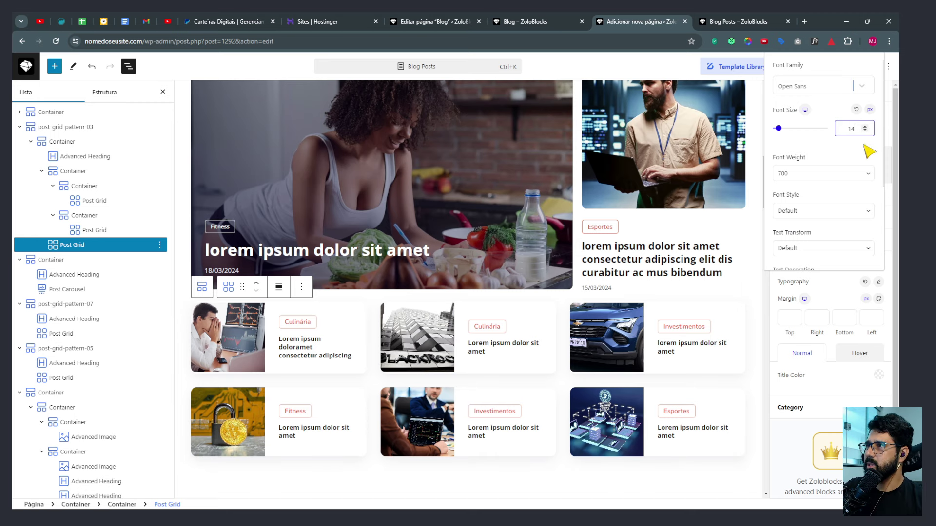
pyautogui.click(878, 284)
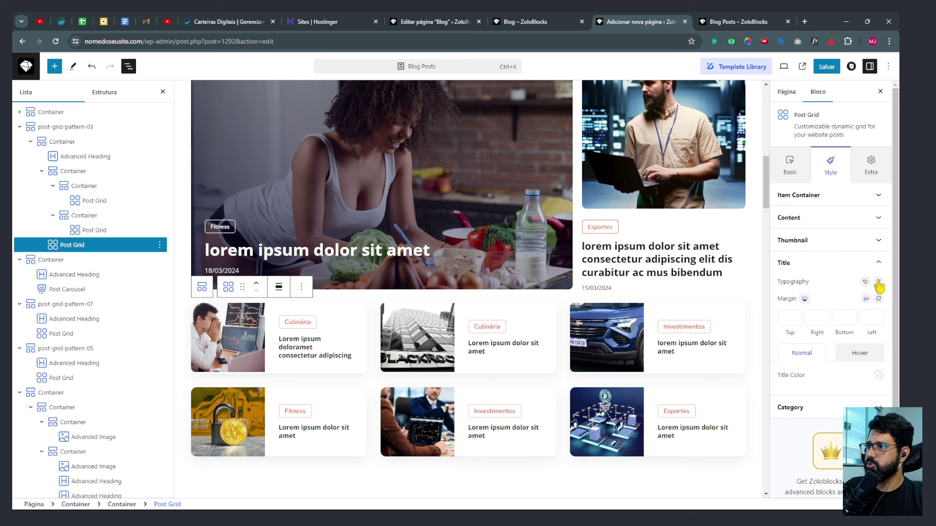
# Set the grid's category labels to Open Sans at size 13.
pyautogui.click(801, 407)
pyautogui.click(877, 250)
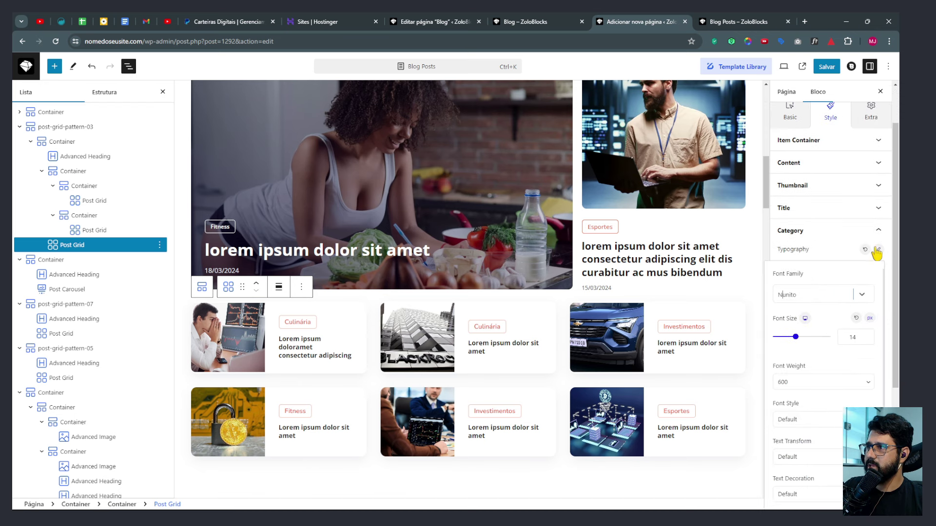
pyautogui.click(816, 299)
pyautogui.click(798, 374)
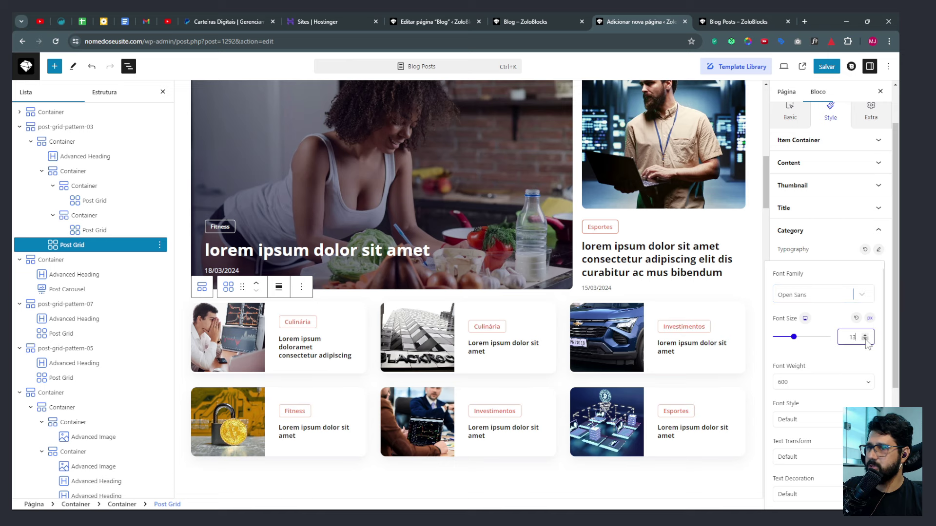
pyautogui.click(877, 250)
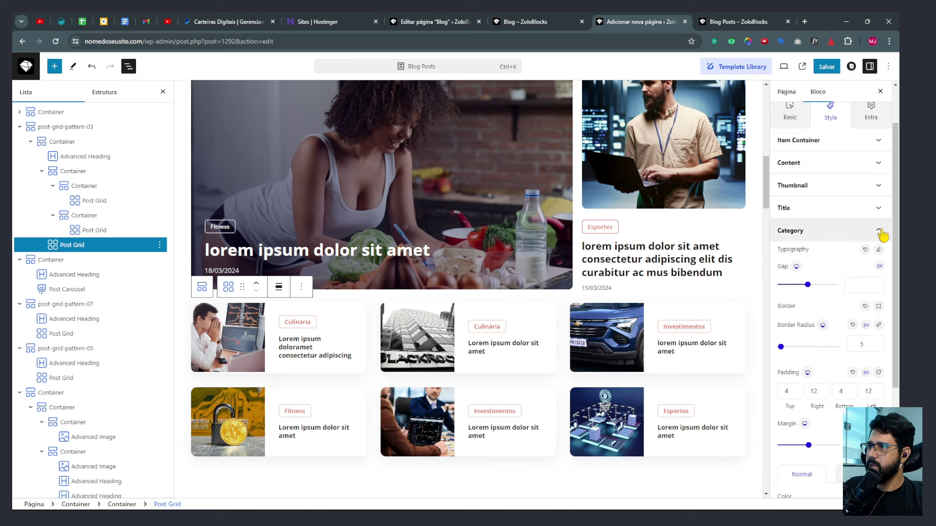
# Expand the grid's content spacing settings and scroll down to the carousel.
pyautogui.scroll(-3, 829, 342)
pyautogui.scroll(5, 834, 332)
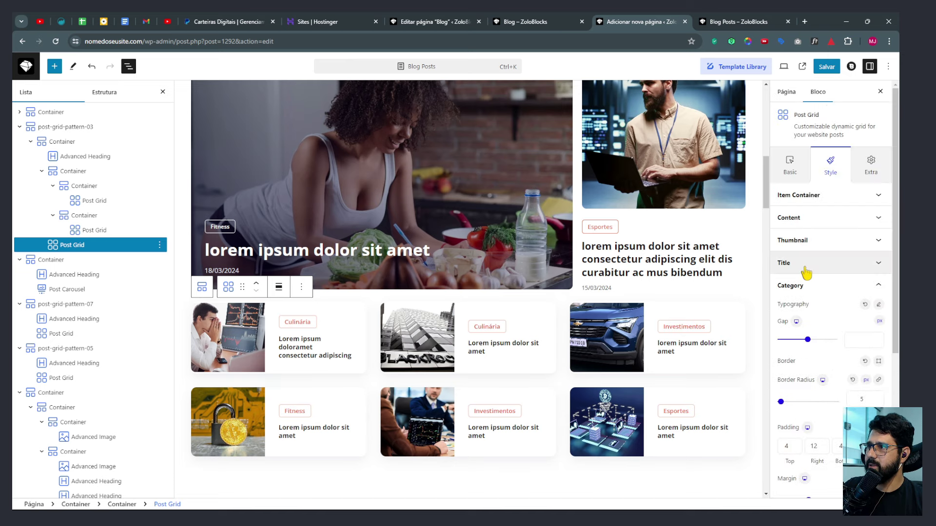
pyautogui.click(800, 218)
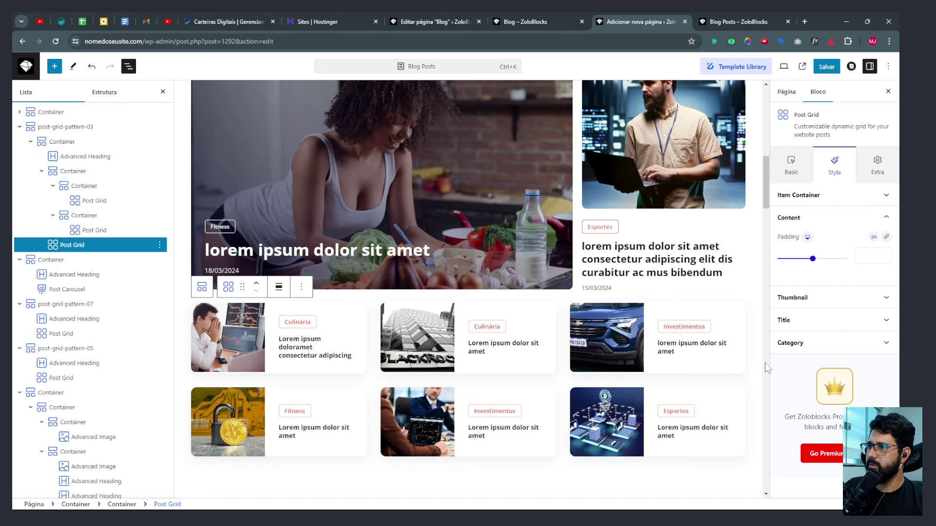
pyautogui.scroll(-5, 496, 318)
pyautogui.scroll(-6, 496, 317)
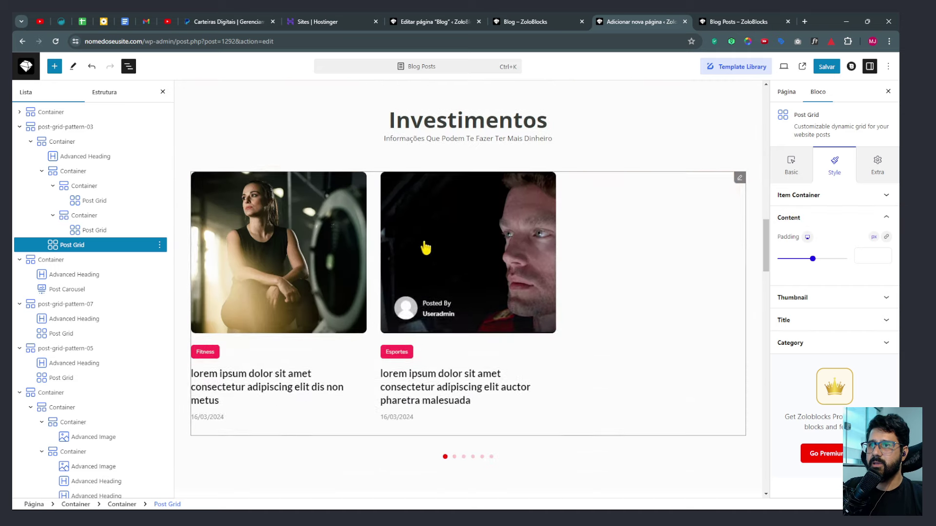
# Select the Investimentos post carousel and set its post titles to Open Sans.
pyautogui.click(742, 184)
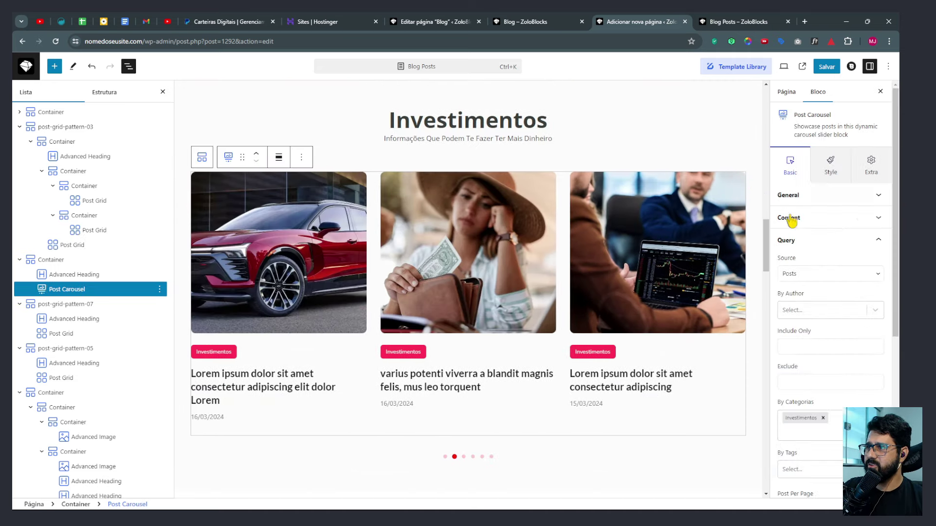
pyautogui.click(829, 168)
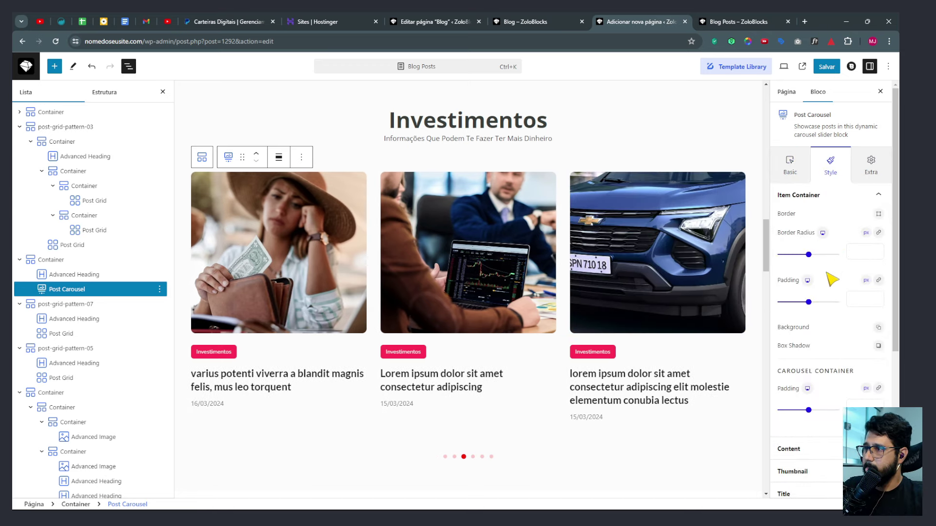
pyautogui.scroll(-2, 831, 279)
pyautogui.click(829, 401)
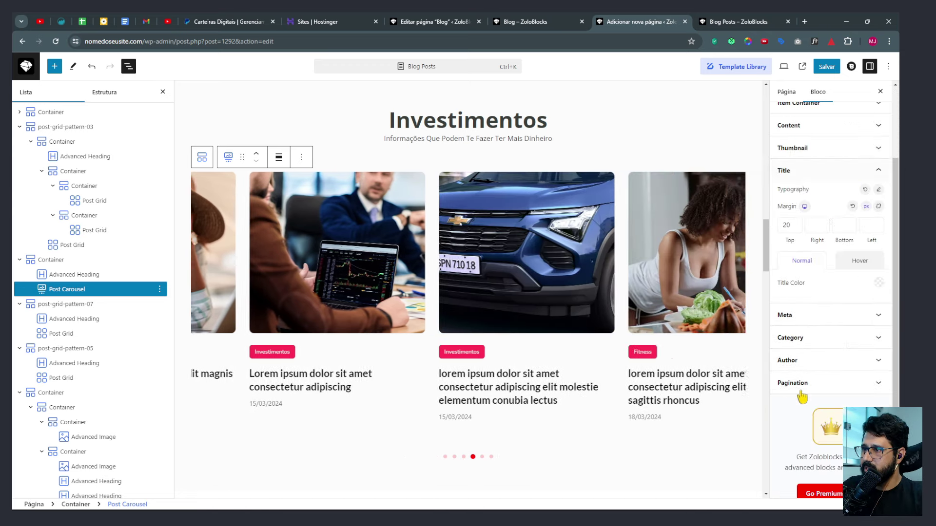
pyautogui.click(878, 190)
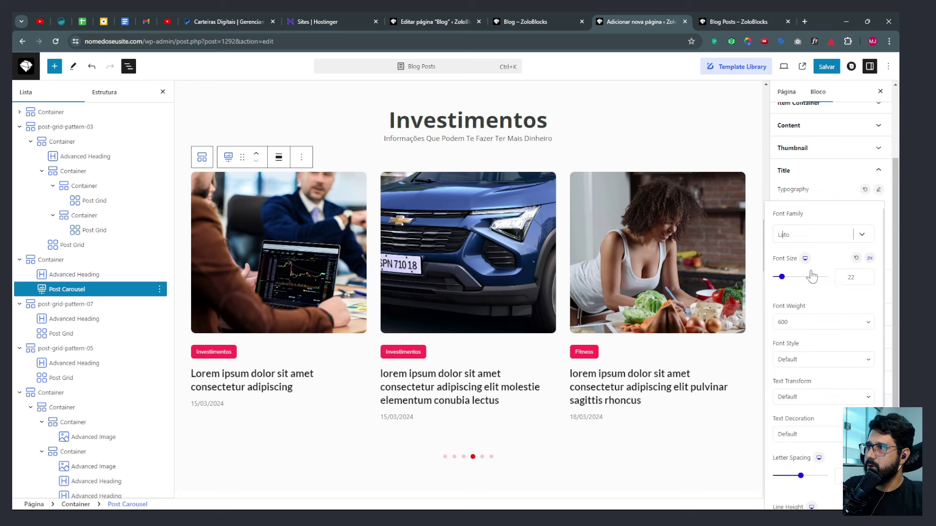
pyautogui.click(796, 242)
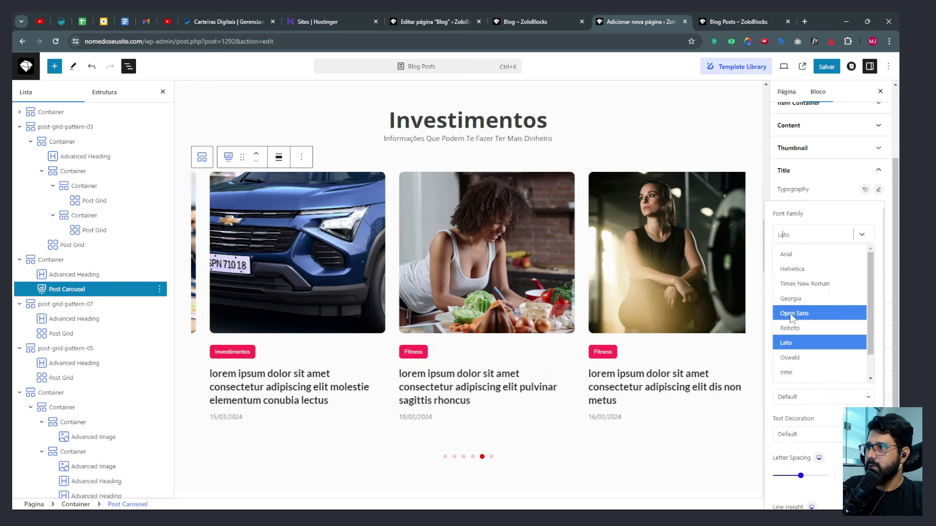
pyautogui.click(794, 307)
pyautogui.click(879, 190)
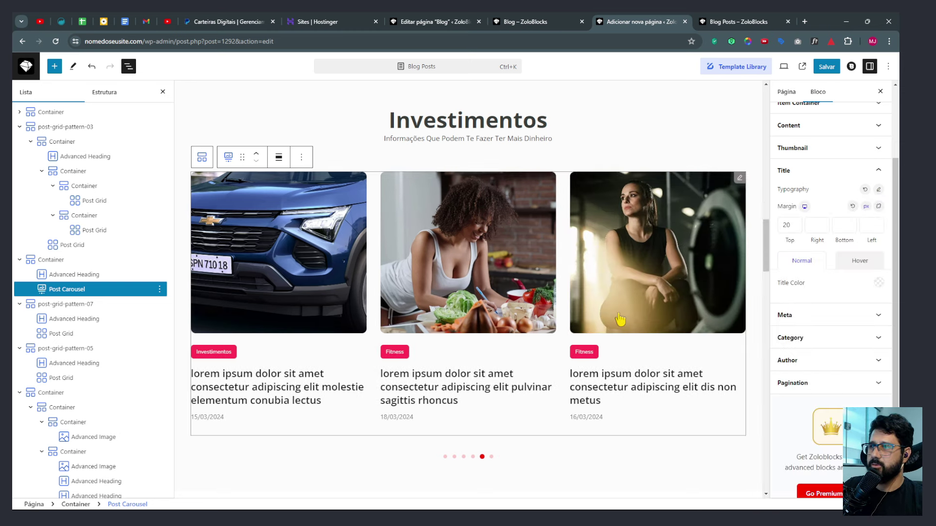
# Set the carousel's meta text and category labels to Open Sans.
pyautogui.click(810, 314)
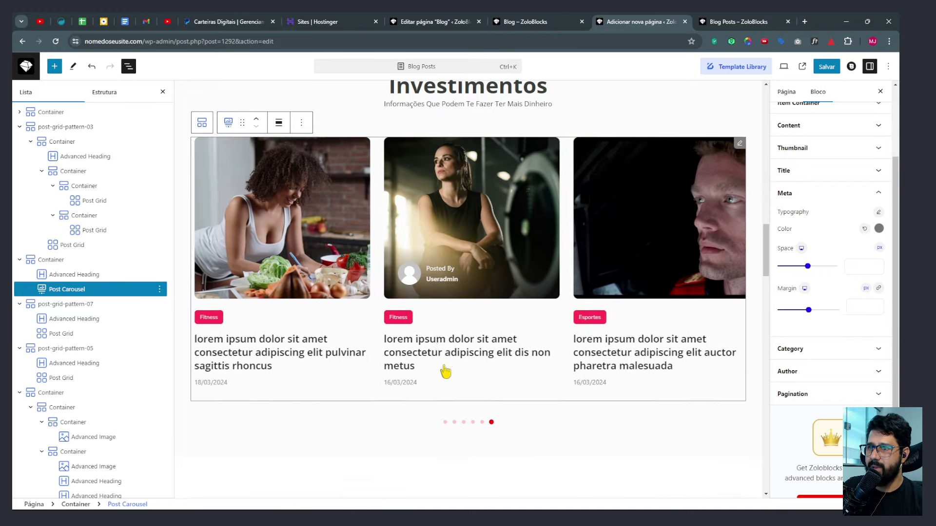
pyautogui.scroll(-2, 419, 351)
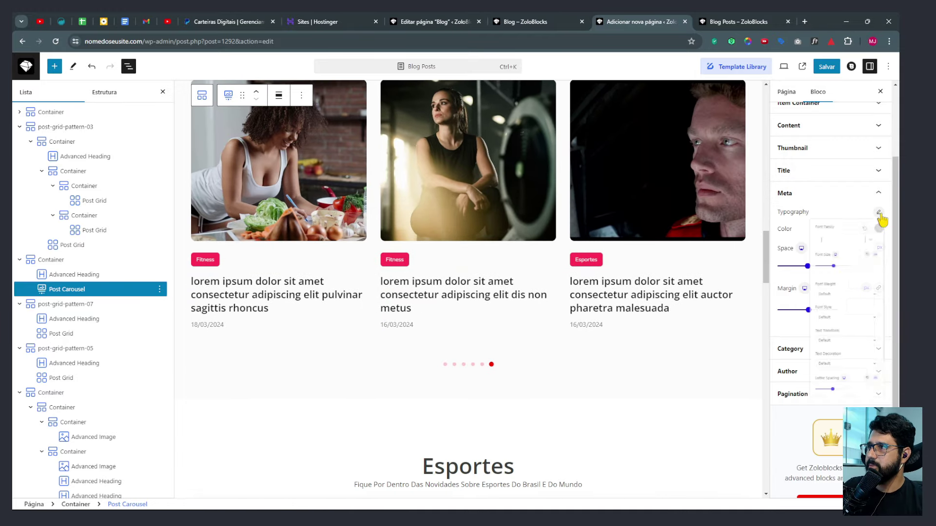
pyautogui.click(800, 258)
pyautogui.click(798, 335)
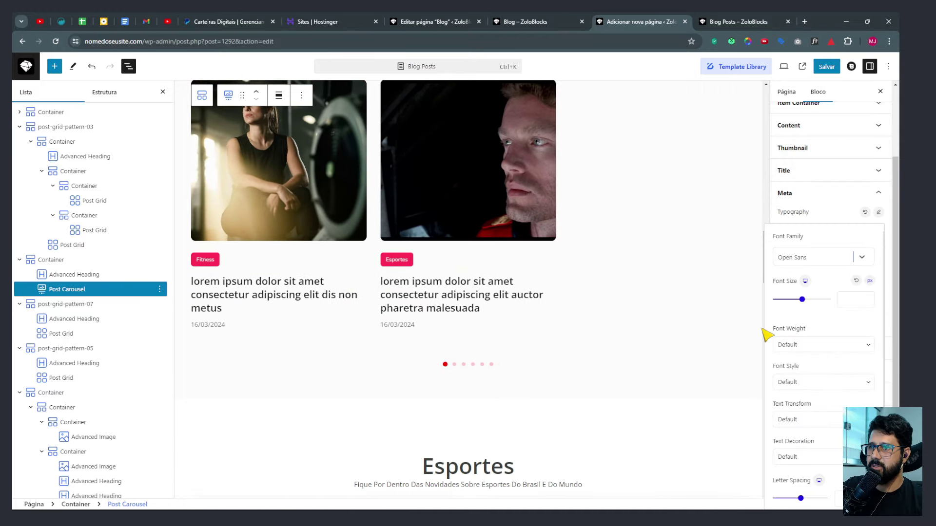
pyautogui.click(878, 213)
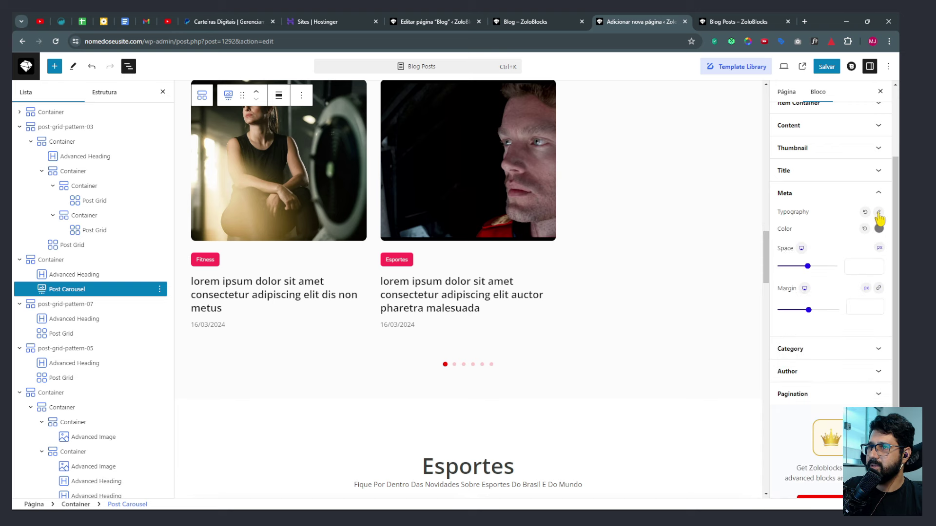
pyautogui.click(799, 356)
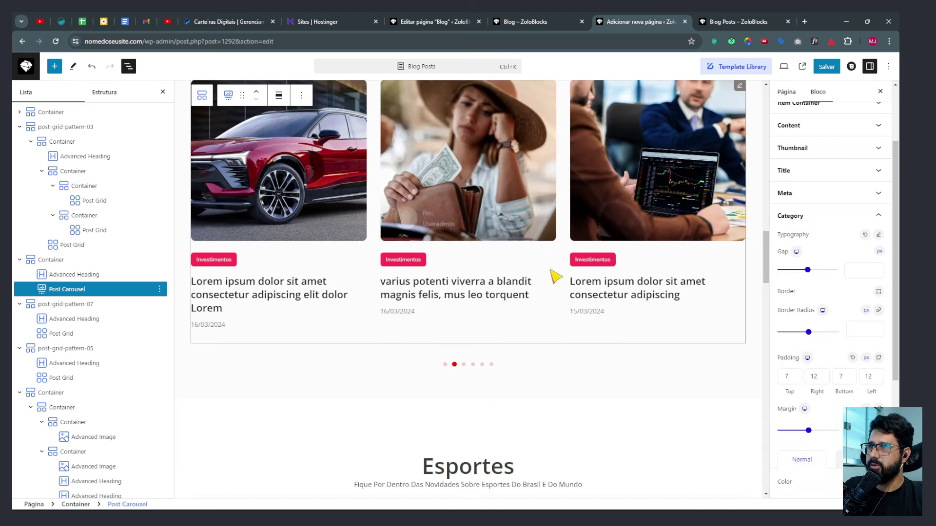
pyautogui.click(878, 235)
pyautogui.click(810, 279)
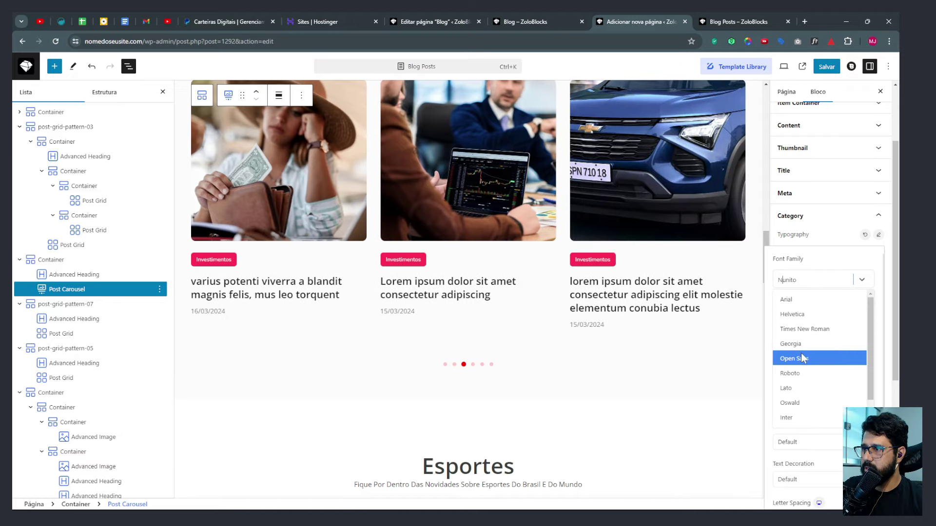
pyautogui.click(799, 365)
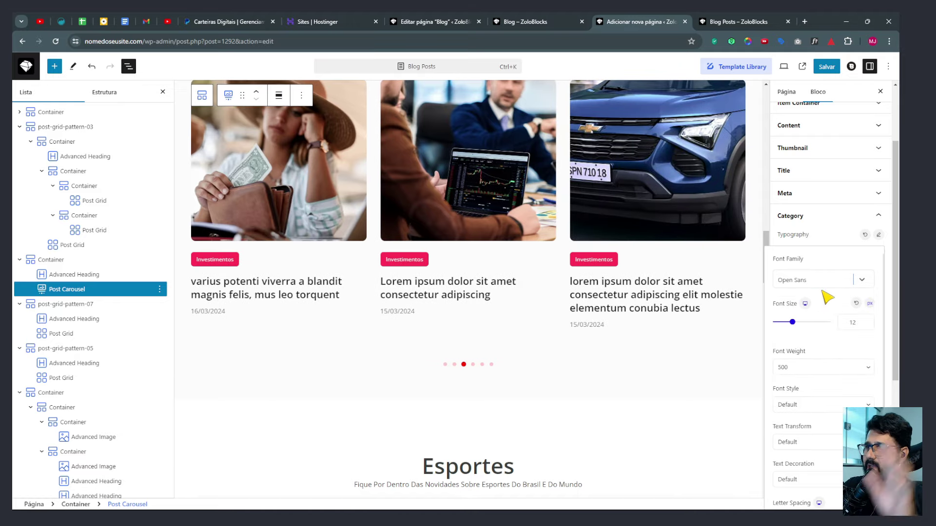
pyautogui.click(878, 235)
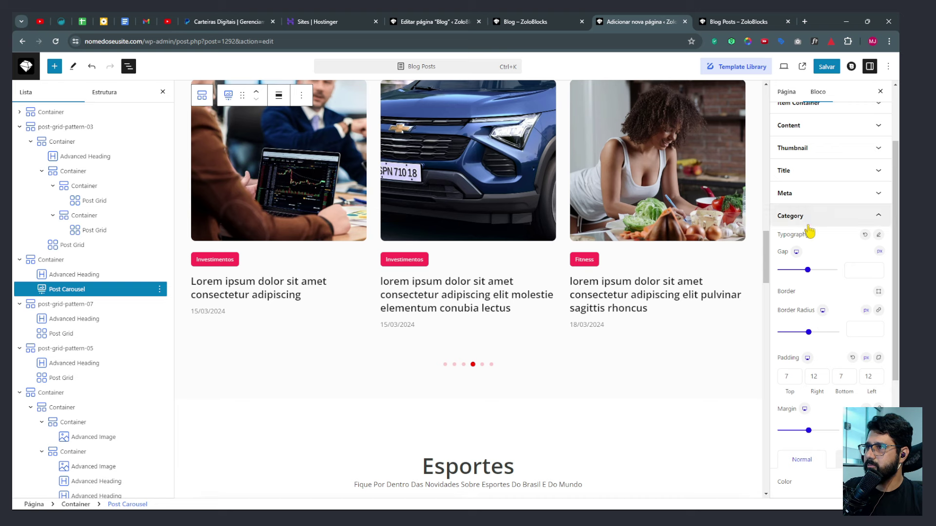
# Set the carousel's author names to Open Sans and open the Pagination settings.
pyautogui.scroll(-4, 828, 239)
pyautogui.click(796, 348)
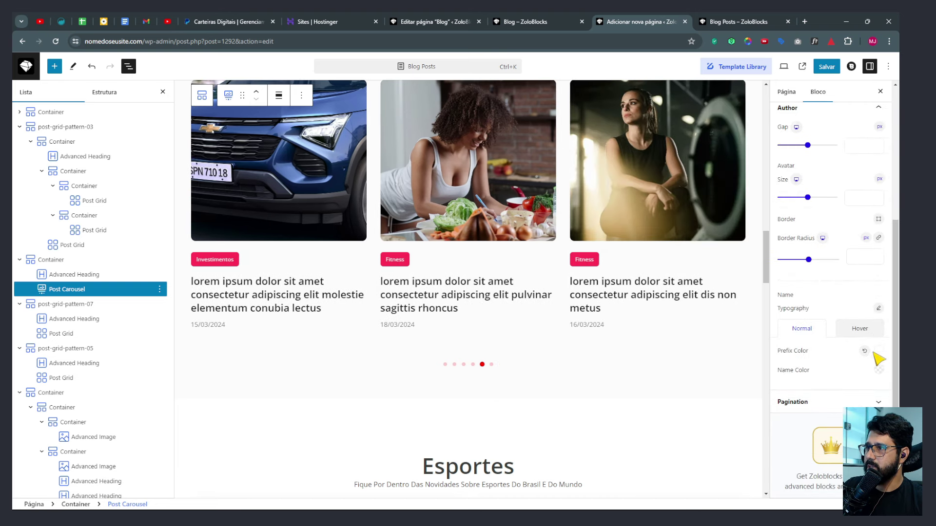
pyautogui.click(879, 309)
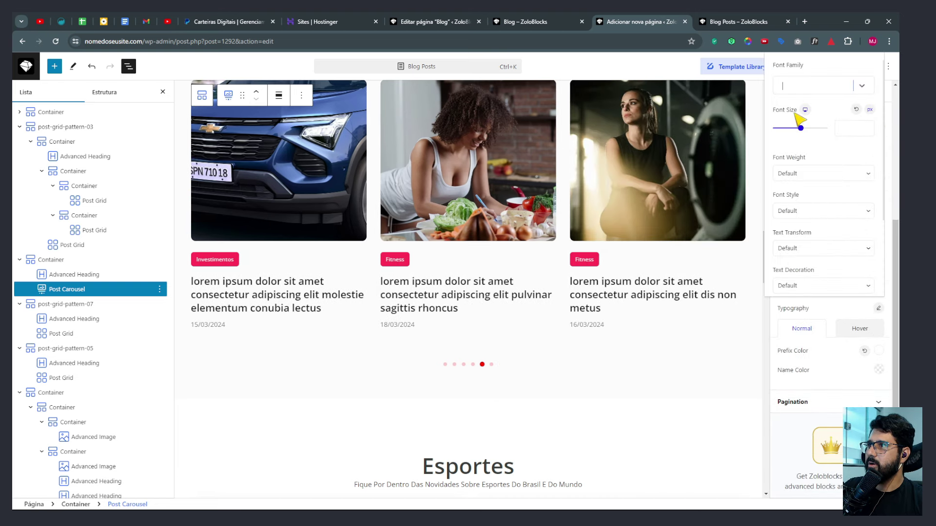
pyautogui.click(799, 161)
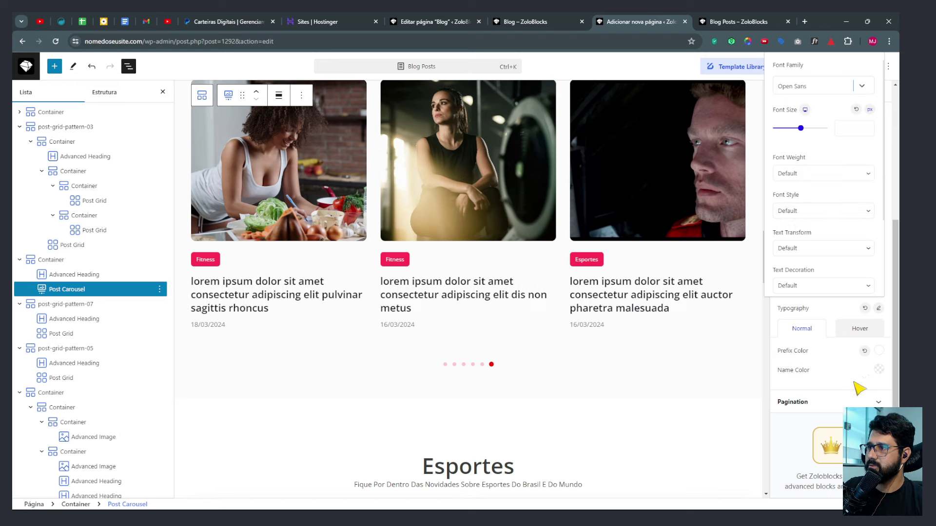
pyautogui.click(879, 310)
pyautogui.click(823, 401)
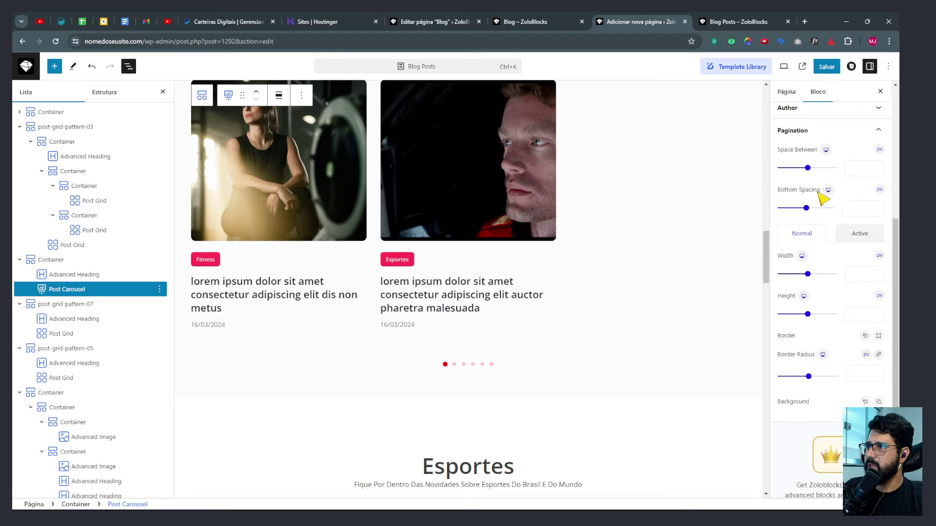
pyautogui.scroll(4, 335, 265)
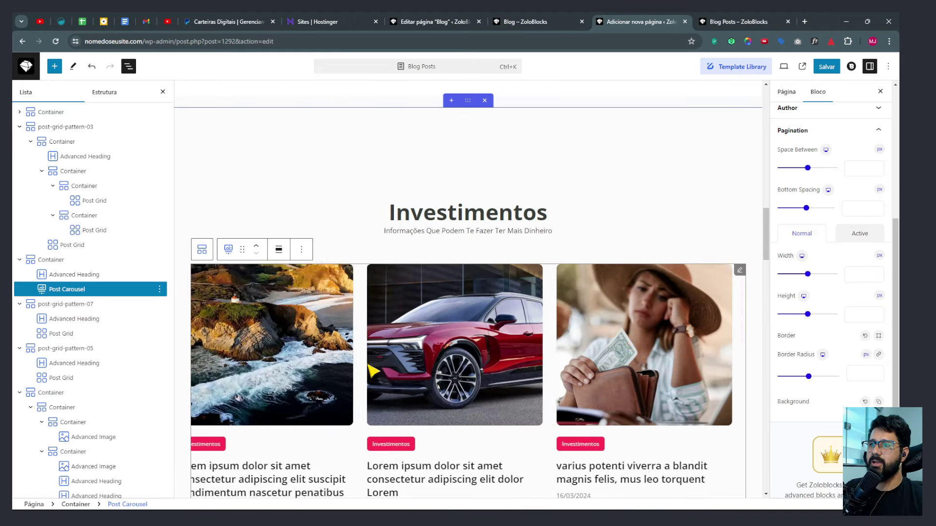
pyautogui.scroll(-5, 449, 380)
pyautogui.scroll(4, 528, 278)
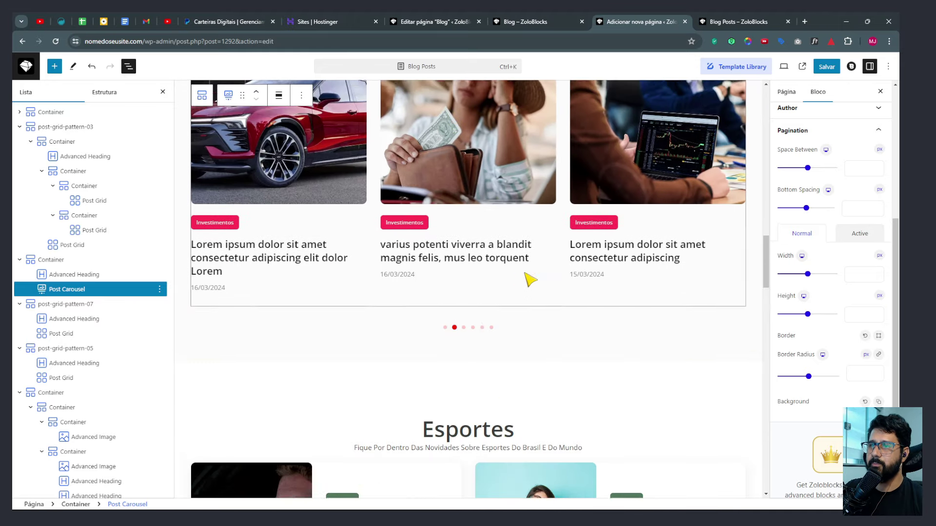
pyautogui.scroll(-8, 511, 279)
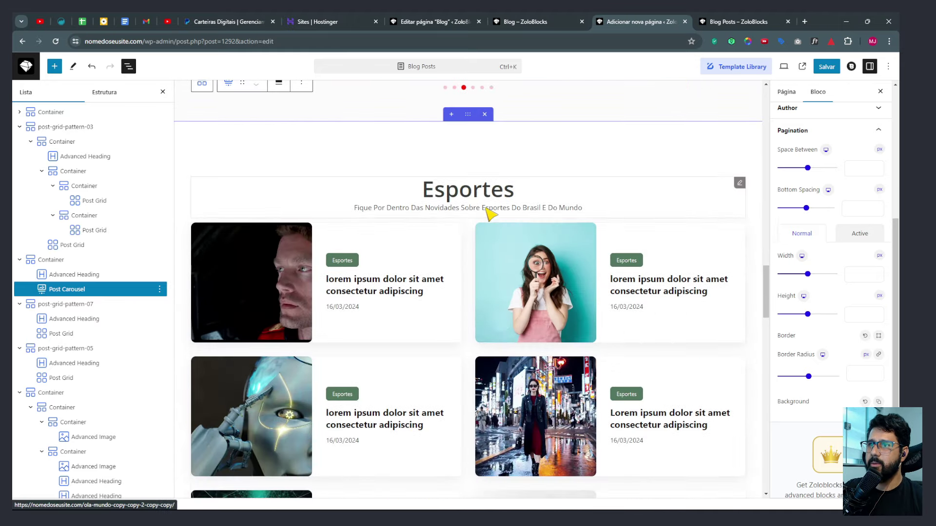
# Select the Esportes post grid and set its post titles to Open Sans.
pyautogui.click(389, 291)
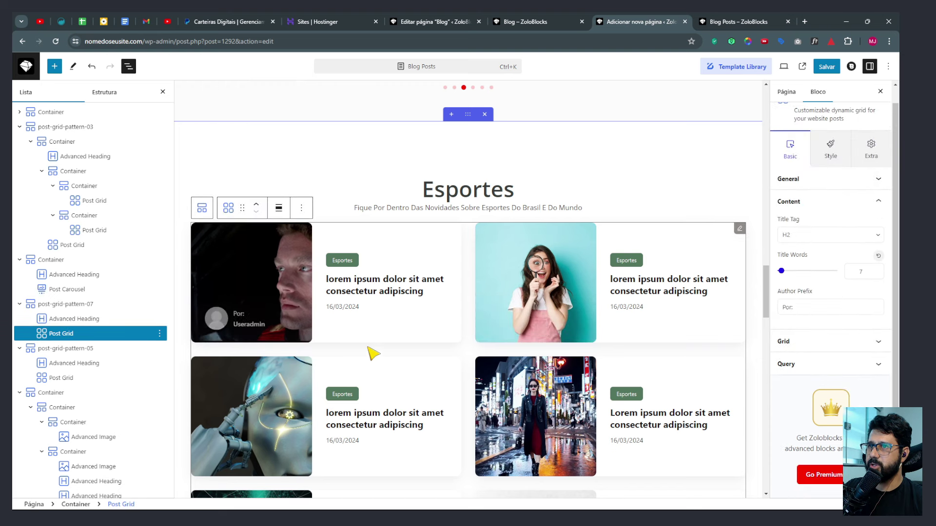
pyautogui.click(831, 152)
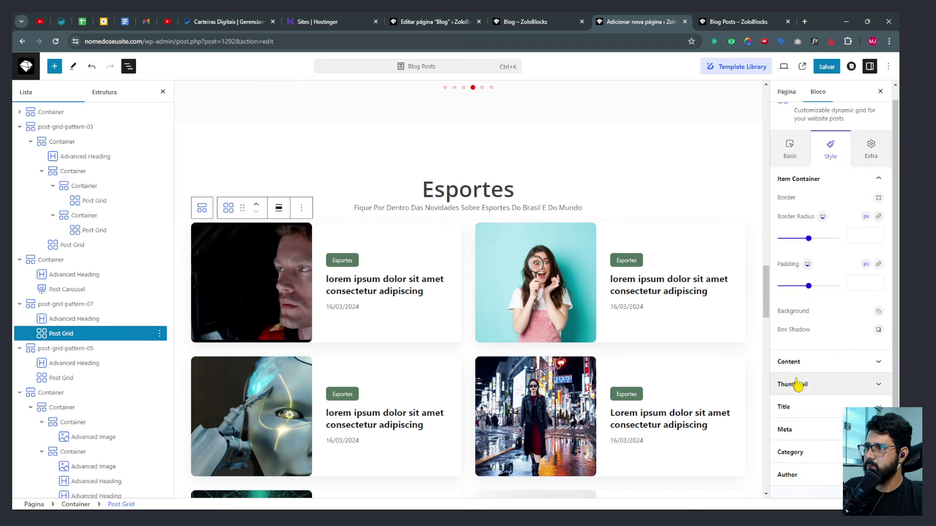
pyautogui.click(788, 408)
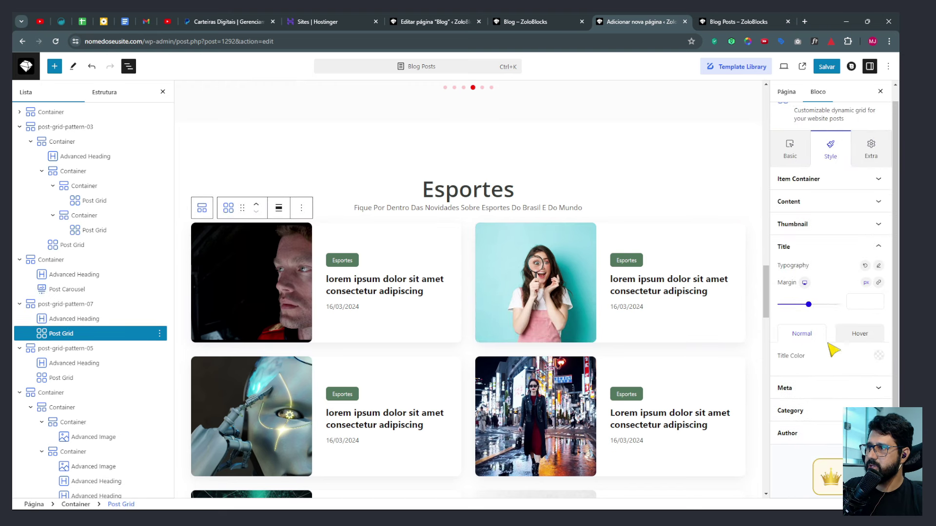
pyautogui.click(878, 265)
pyautogui.click(843, 312)
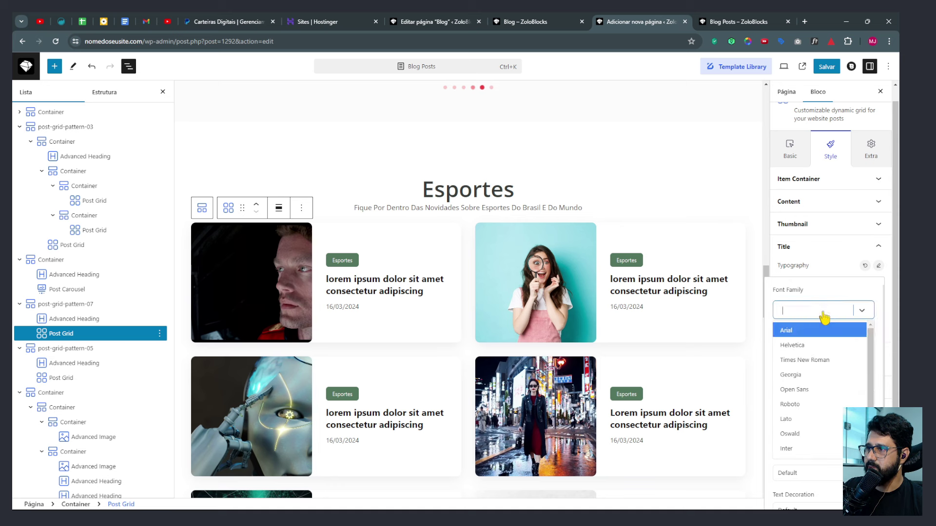
pyautogui.click(810, 390)
pyautogui.click(878, 266)
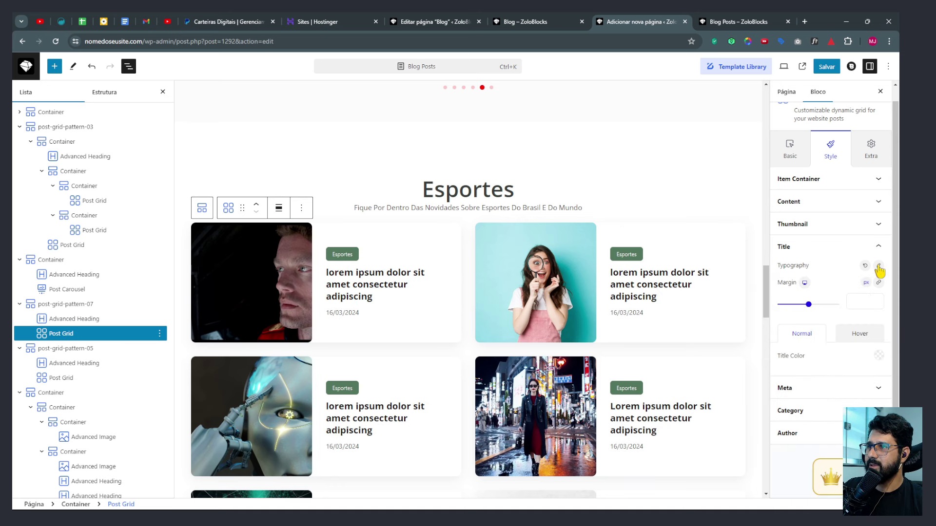
# Set the Esportes grid's meta text and category labels to Open Sans.
pyautogui.scroll(-2, 836, 323)
pyautogui.click(834, 329)
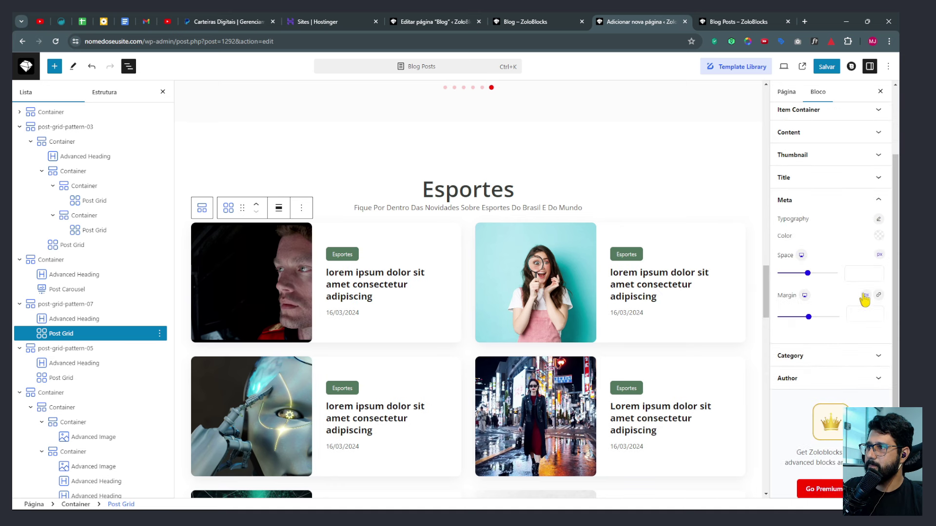
pyautogui.click(878, 219)
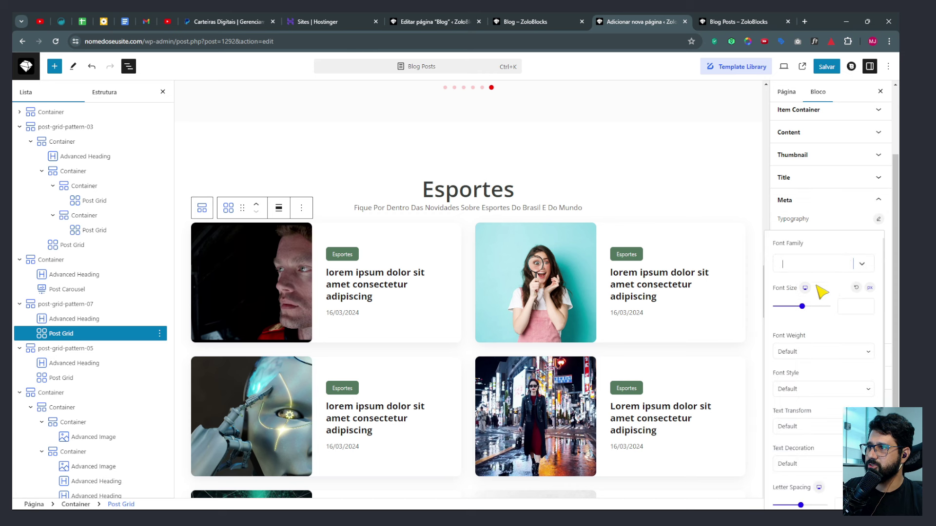
pyautogui.click(823, 265)
pyautogui.click(793, 343)
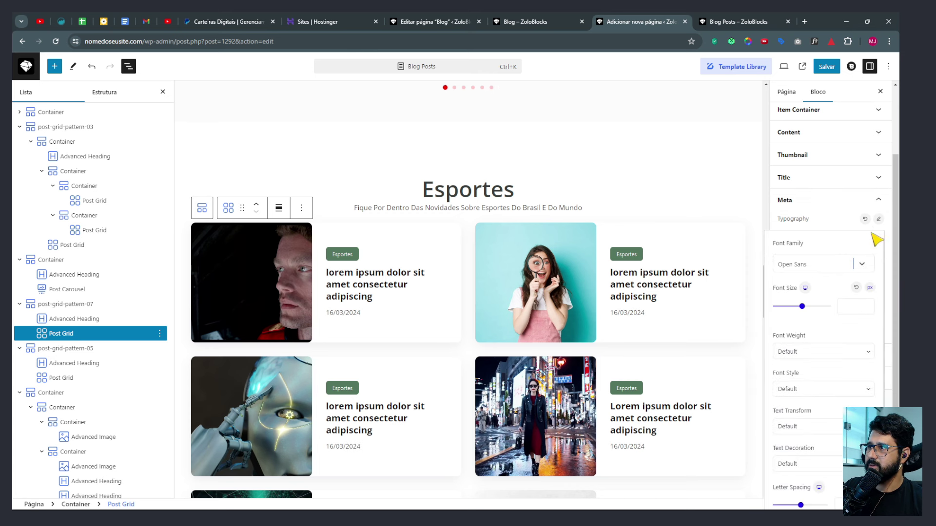
pyautogui.click(879, 222)
pyautogui.click(804, 359)
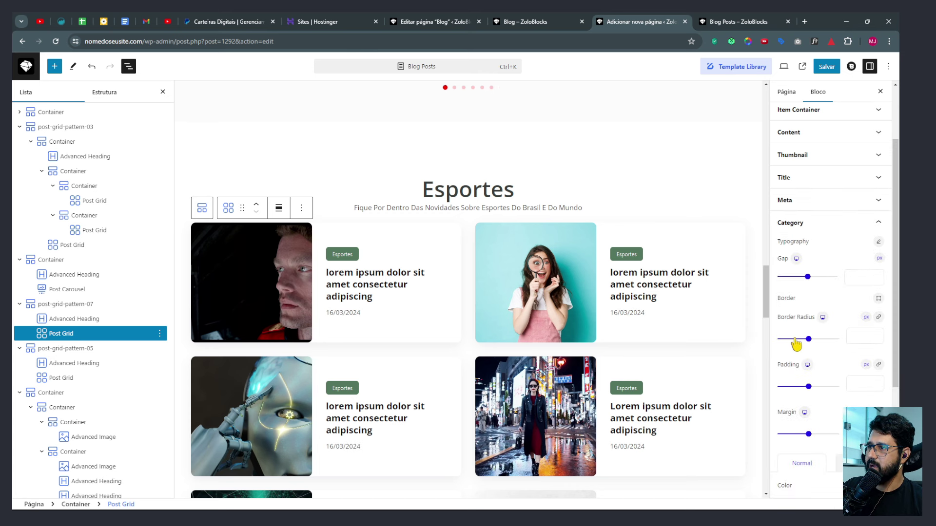
pyautogui.click(879, 242)
pyautogui.click(824, 289)
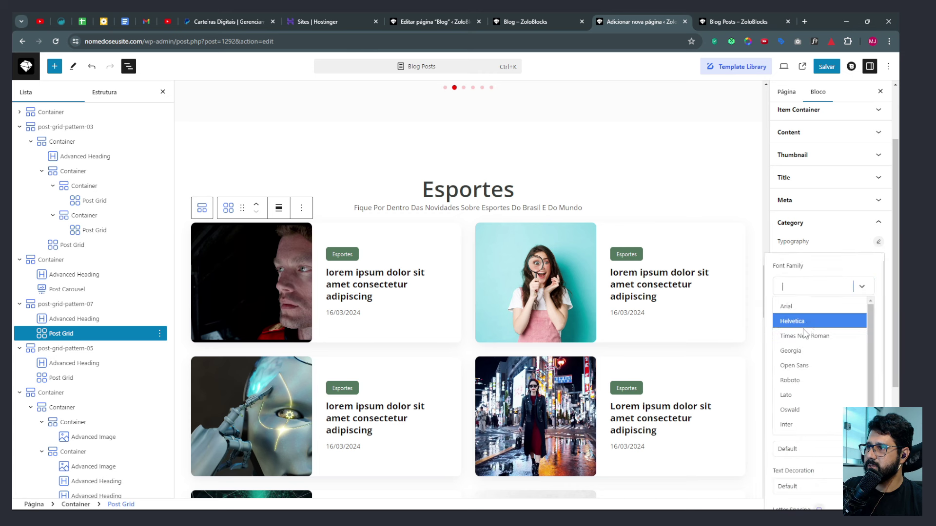
pyautogui.click(800, 363)
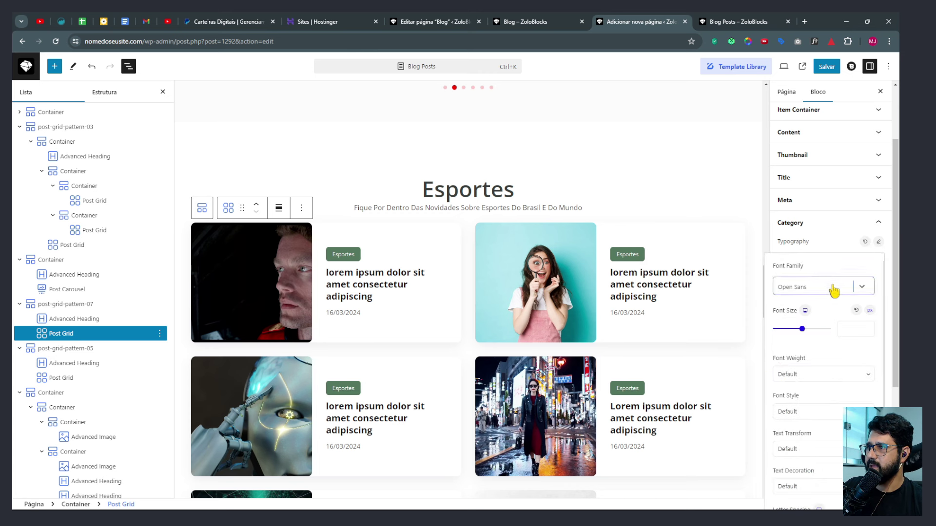
pyautogui.click(878, 241)
# Set the Esportes grid's author names to Open Sans, then expand the Title styling options.
pyautogui.scroll(-5, 808, 309)
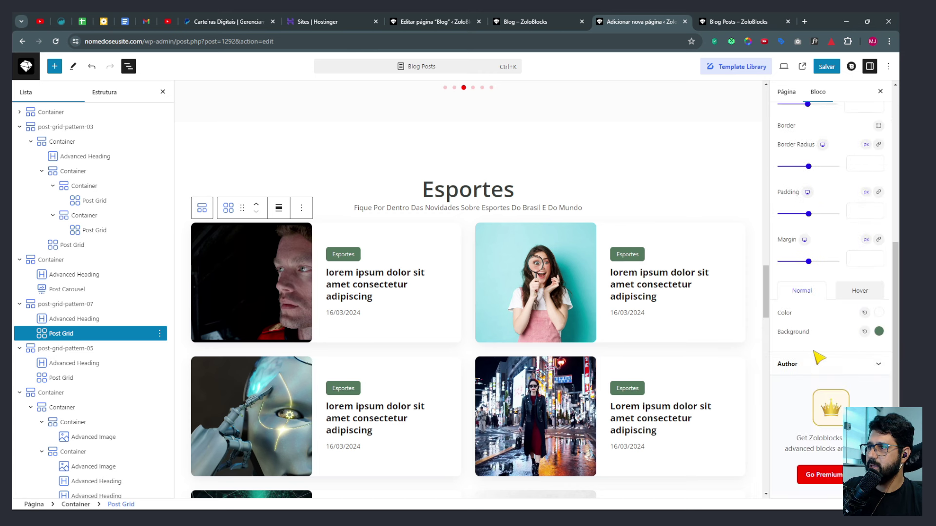
pyautogui.click(801, 363)
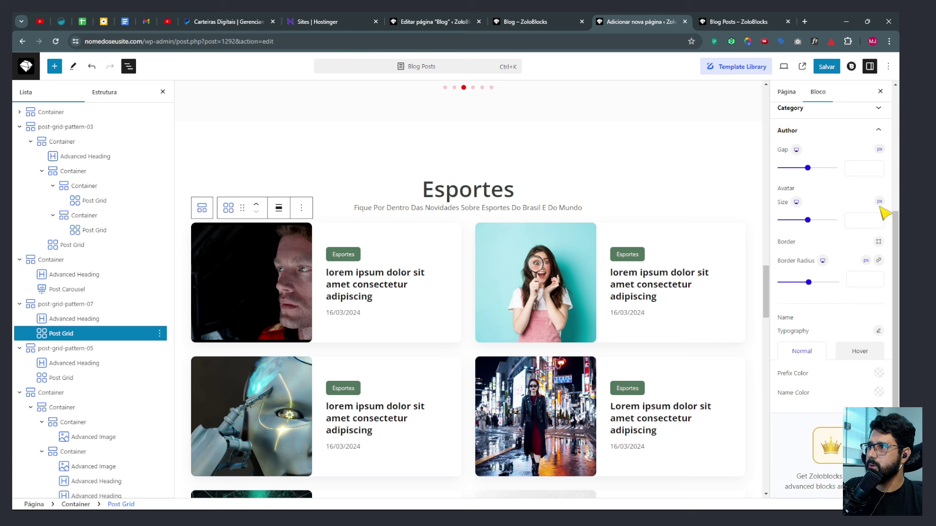
pyautogui.click(878, 331)
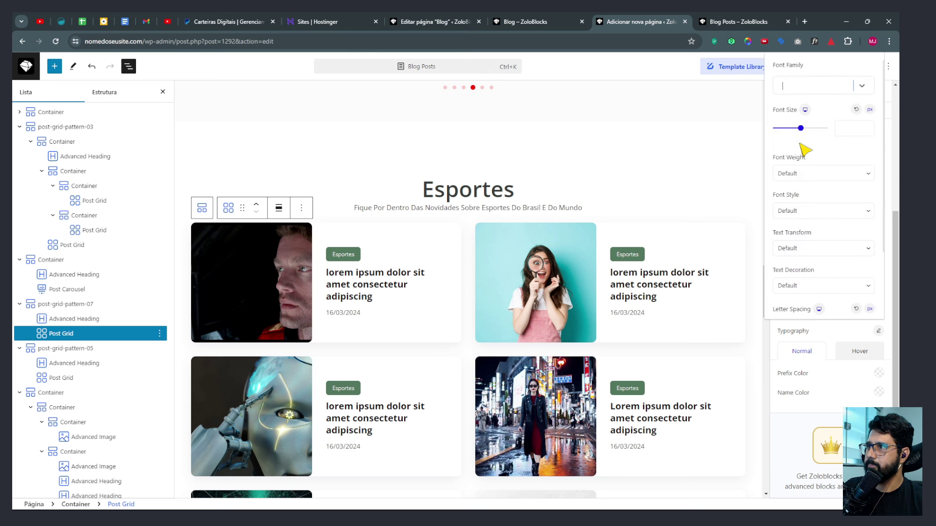
pyautogui.click(804, 87)
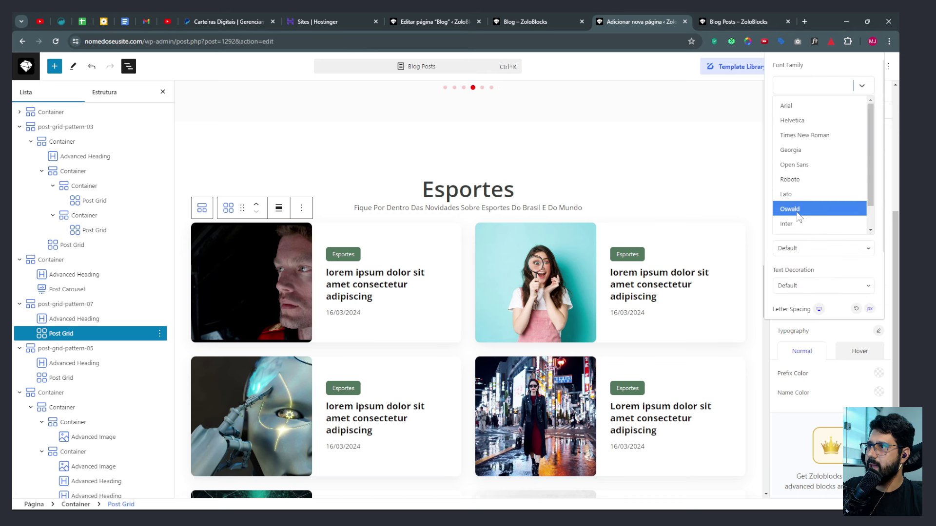
pyautogui.click(793, 165)
pyautogui.scroll(7, 612, 303)
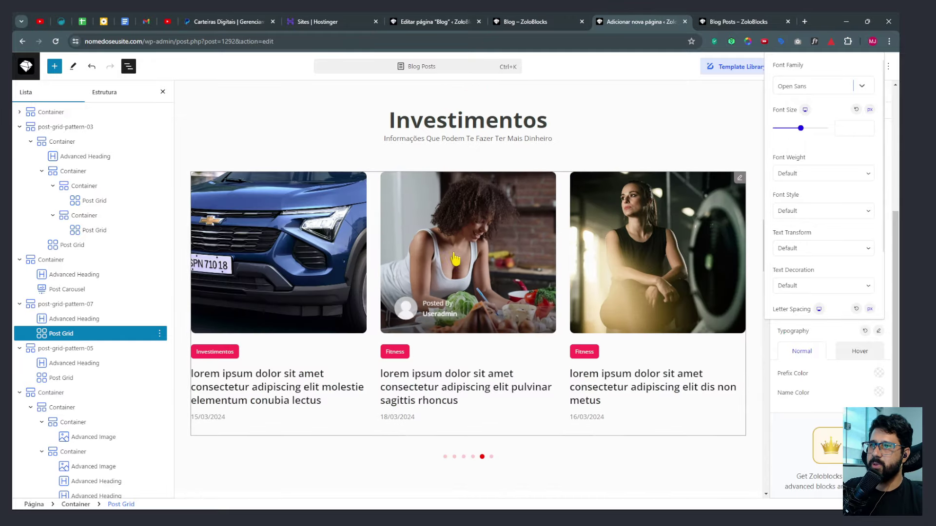
pyautogui.scroll(-7, 455, 259)
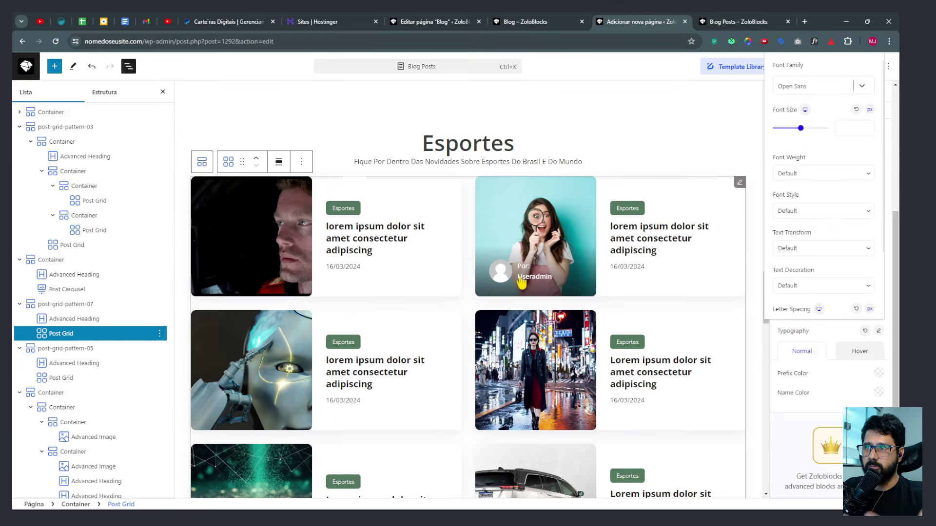
pyautogui.scroll(-4, 521, 281)
pyautogui.scroll(4, 617, 369)
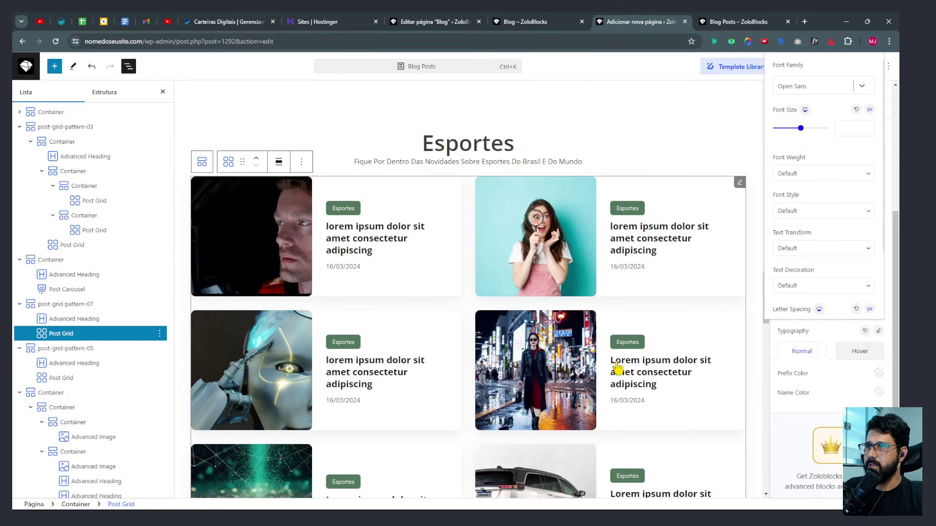
pyautogui.click(736, 189)
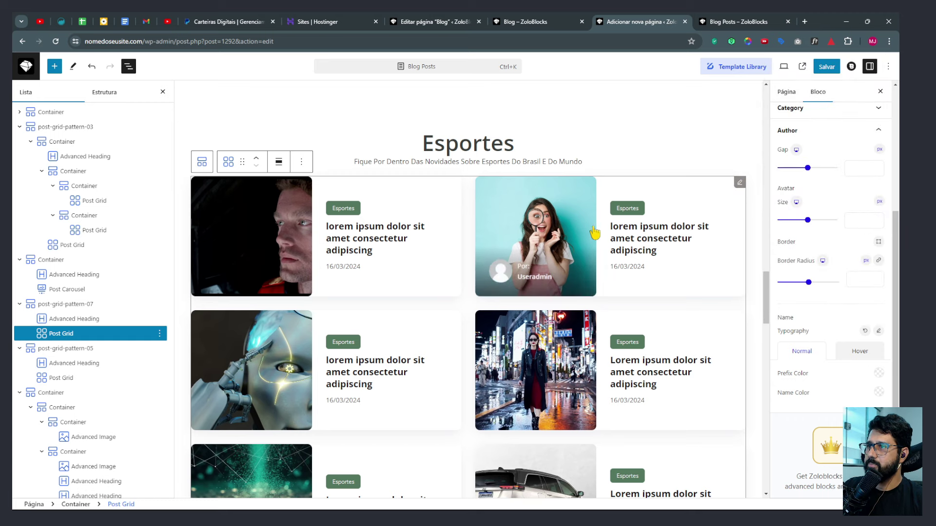
pyautogui.scroll(-1, 821, 163)
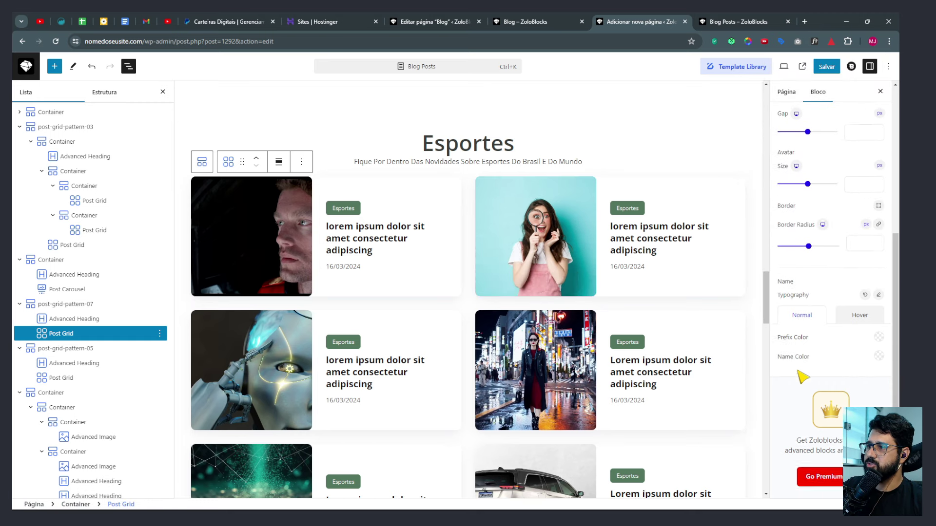
pyautogui.scroll(5, 815, 342)
pyautogui.click(799, 264)
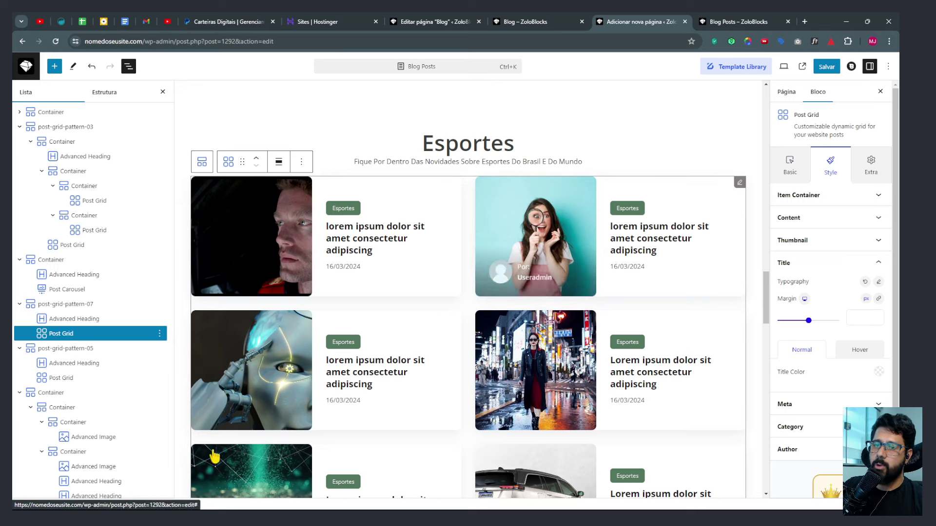
# Save the page, then select the Fitness post grid and set its titles to Open Sans.
pyautogui.click(826, 67)
pyautogui.scroll(-10, 444, 287)
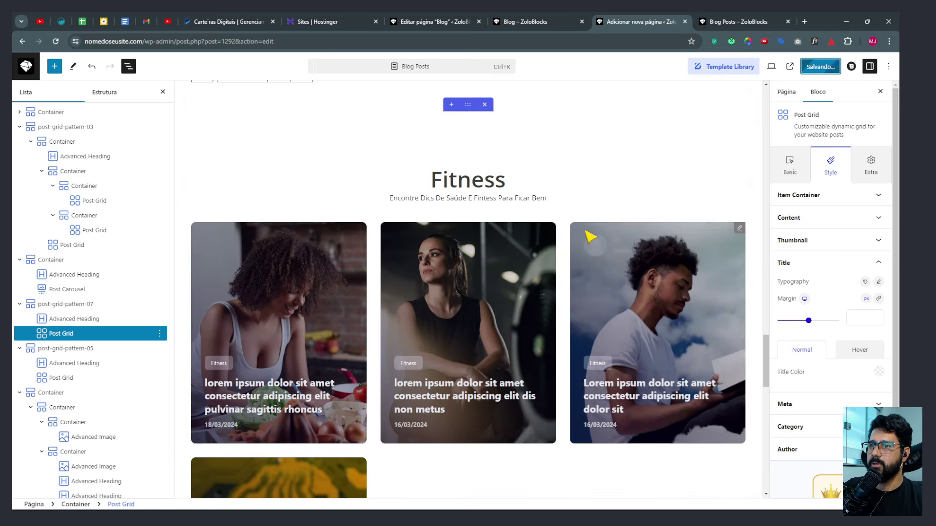
pyautogui.click(741, 231)
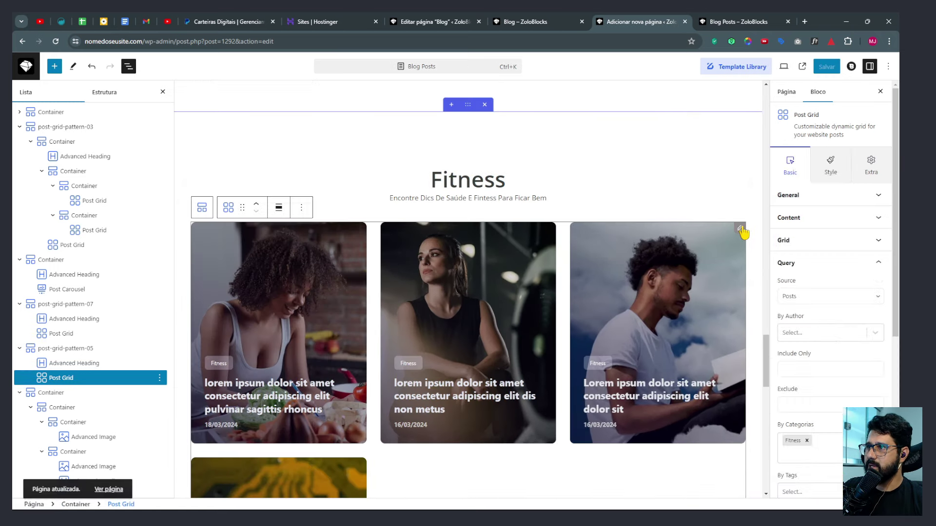
pyautogui.click(828, 168)
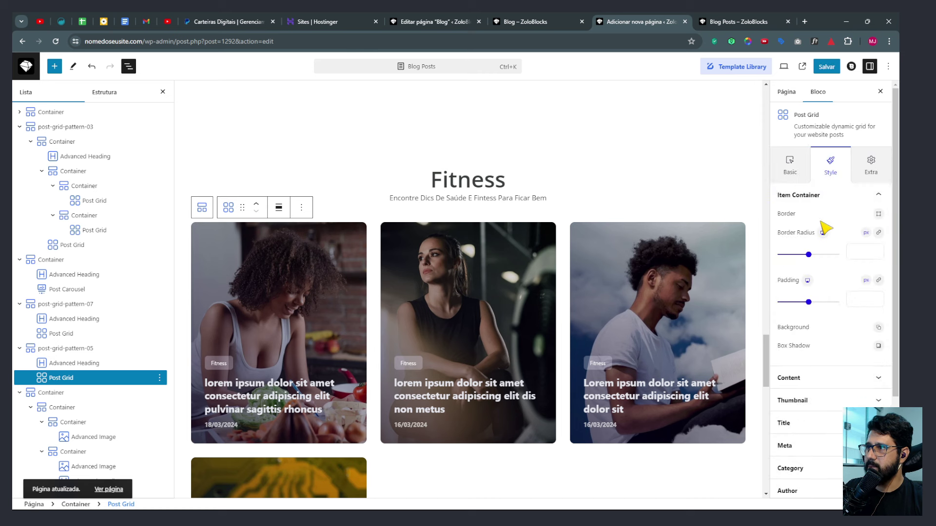
pyautogui.scroll(-3, 828, 244)
pyautogui.click(790, 250)
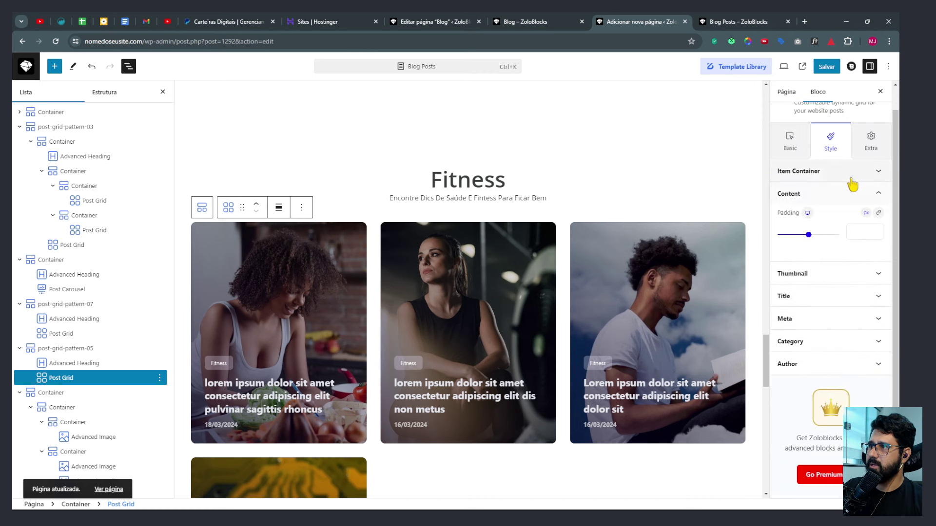
pyautogui.click(804, 297)
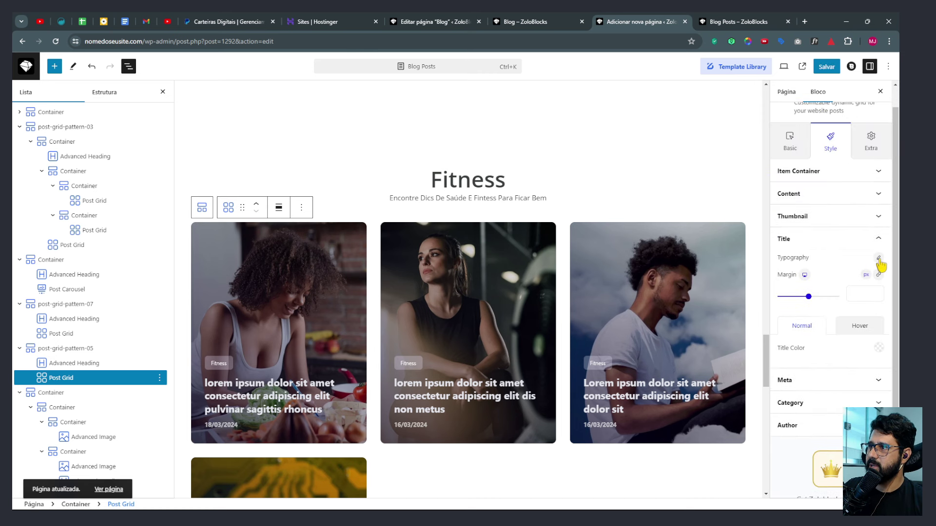
pyautogui.click(877, 258)
pyautogui.click(814, 306)
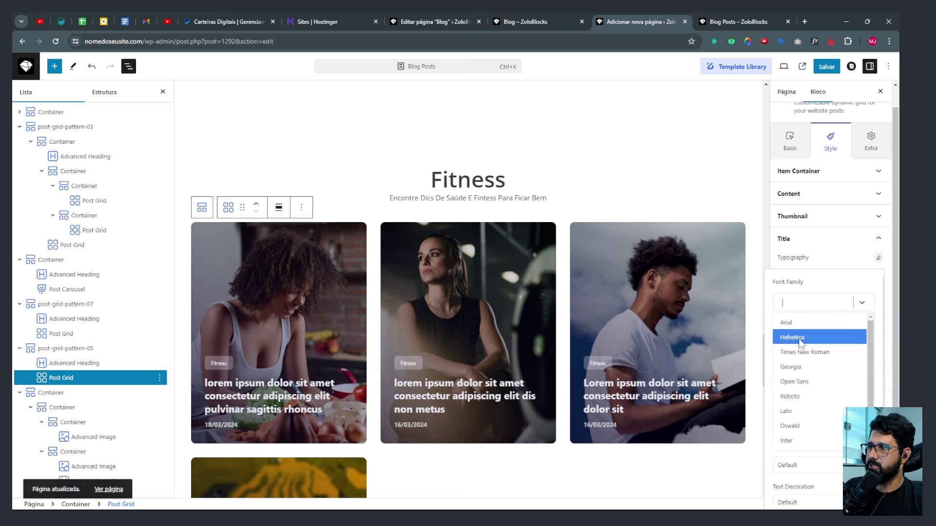
pyautogui.click(792, 380)
pyautogui.click(880, 258)
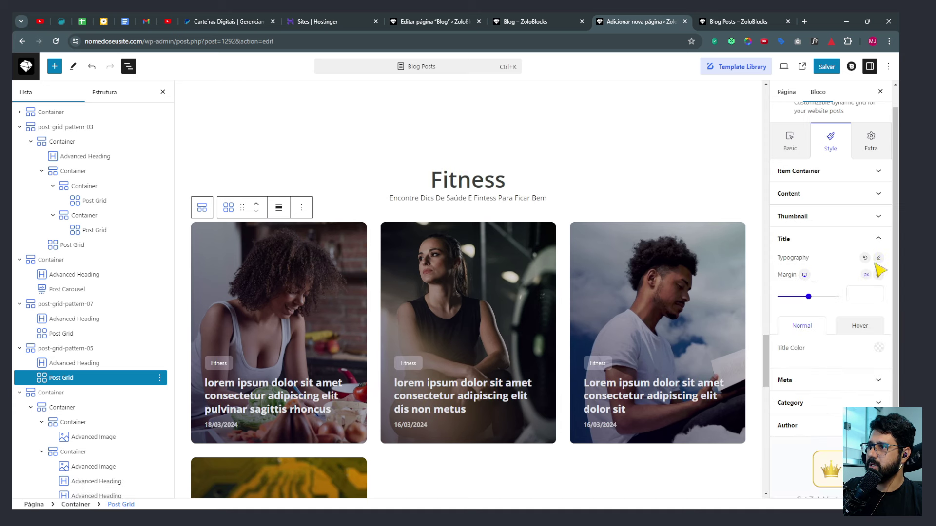
# Set the Fitness grid's meta text and category labels to Open Sans.
pyautogui.click(794, 317)
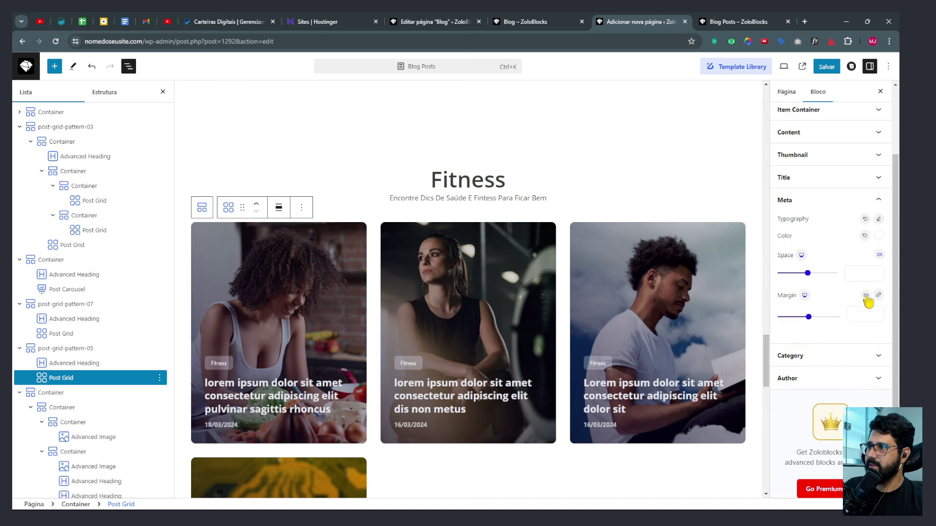
pyautogui.click(878, 219)
pyautogui.click(812, 265)
pyautogui.click(801, 343)
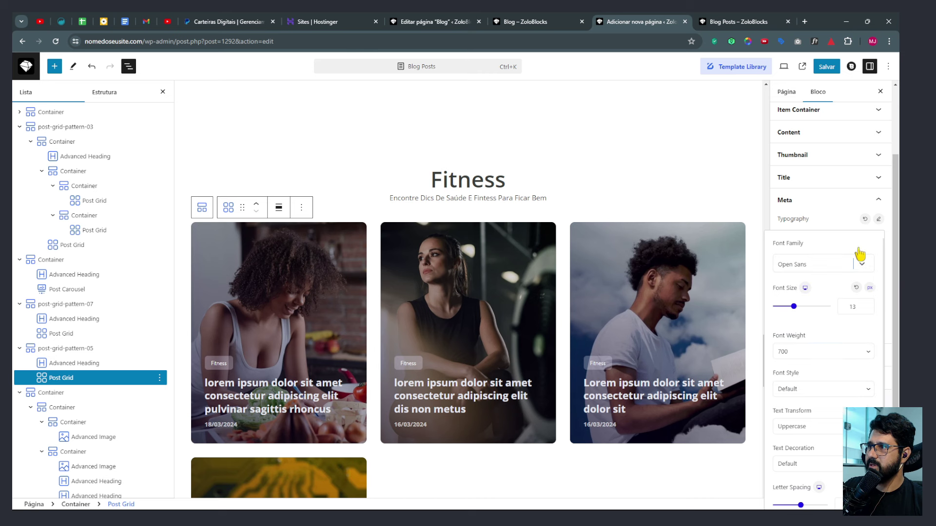
pyautogui.click(878, 220)
pyautogui.click(808, 358)
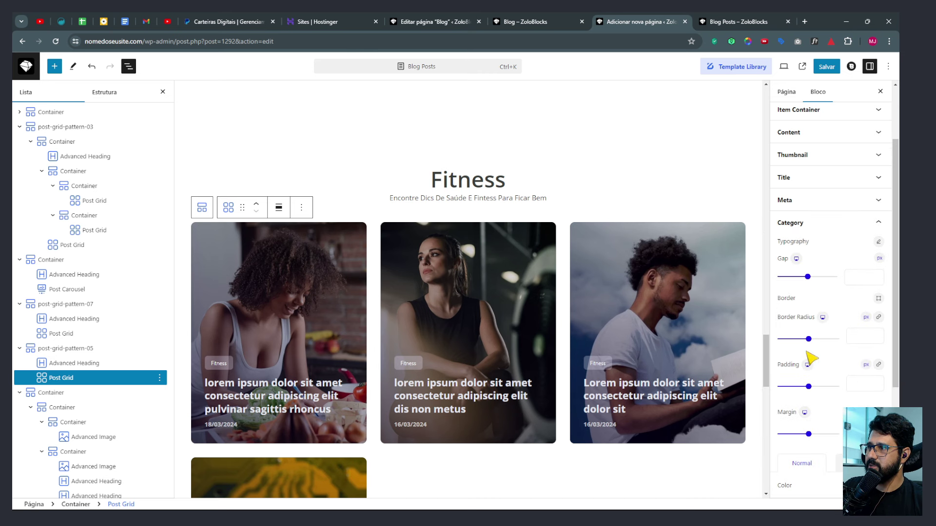
pyautogui.click(878, 242)
pyautogui.click(801, 292)
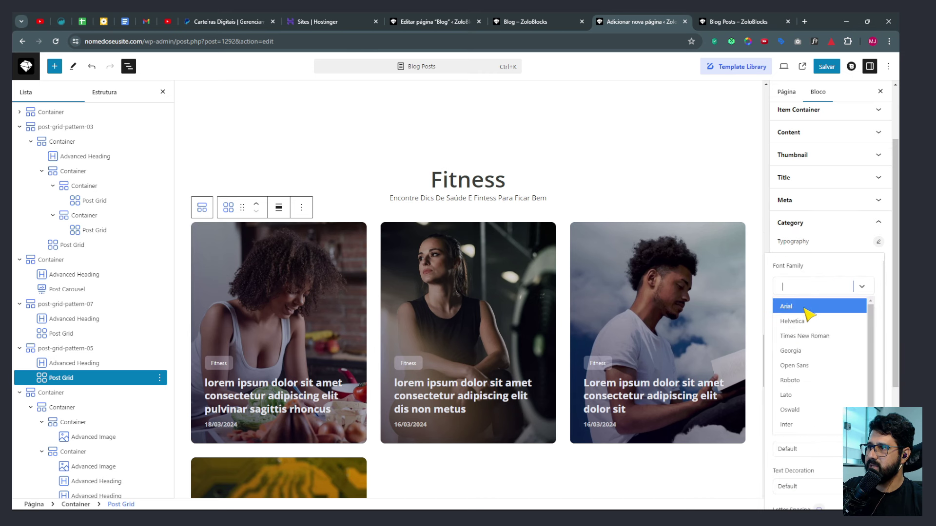
pyautogui.click(803, 364)
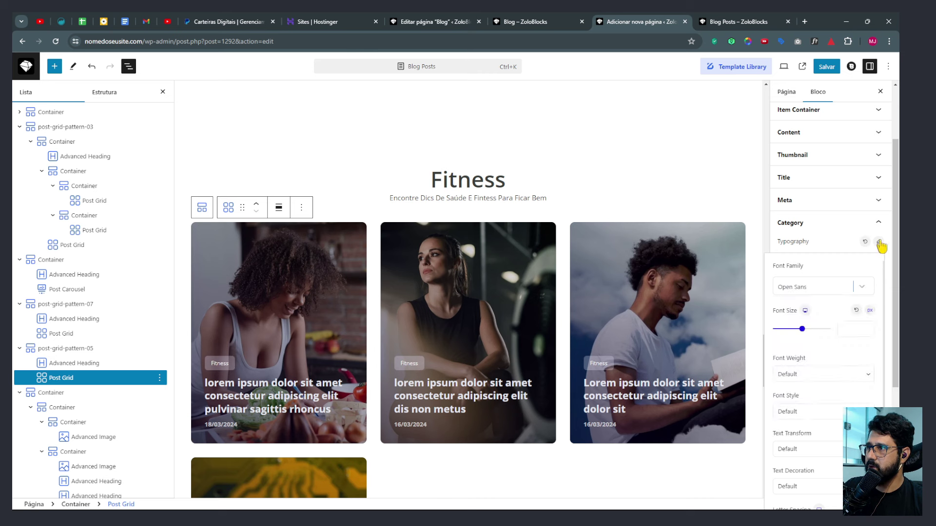
pyautogui.click(880, 244)
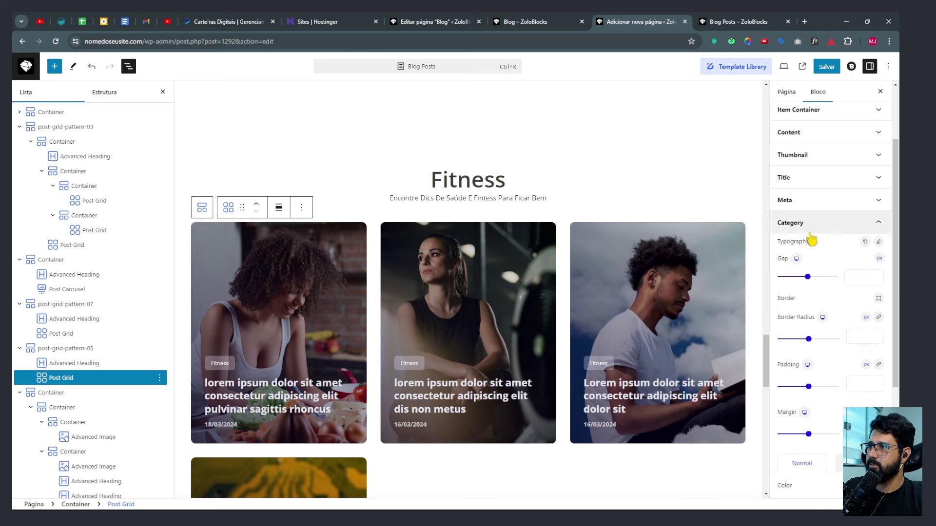
# Set the Fitness grid's author names to Open Sans.
pyautogui.scroll(-4, 823, 317)
pyautogui.click(847, 363)
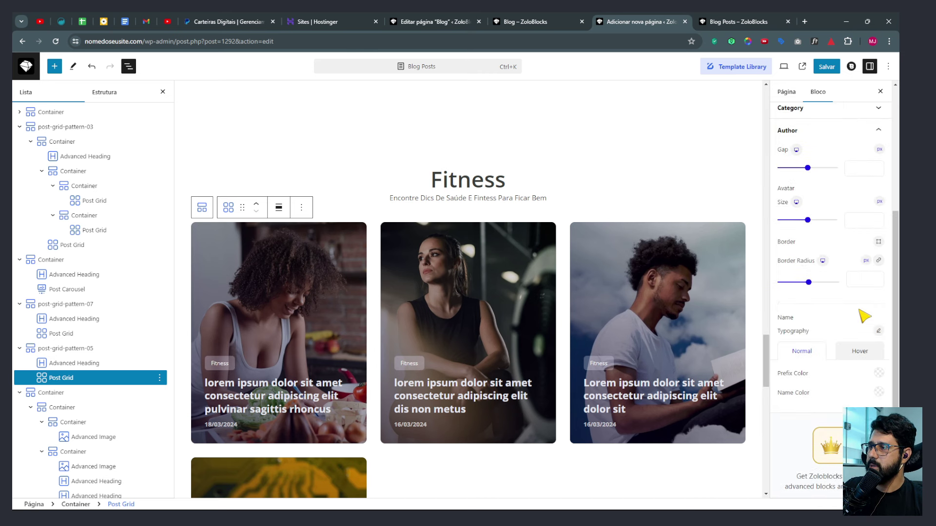
pyautogui.click(878, 332)
pyautogui.click(823, 85)
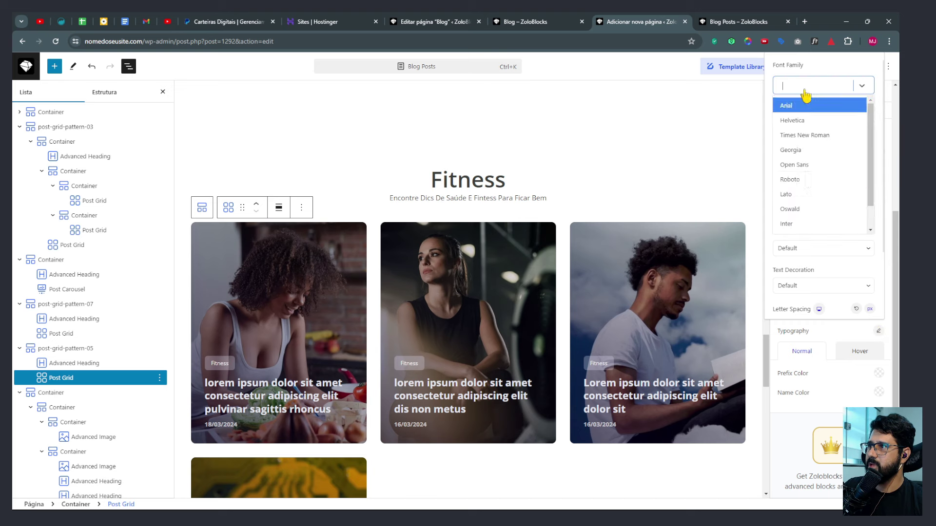
pyautogui.click(789, 163)
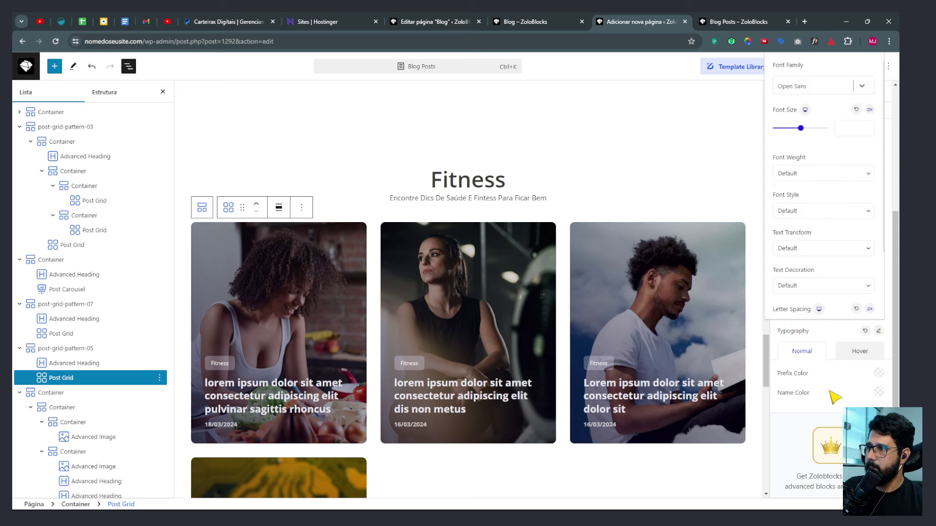
pyautogui.click(585, 341)
pyautogui.scroll(-8, 497, 317)
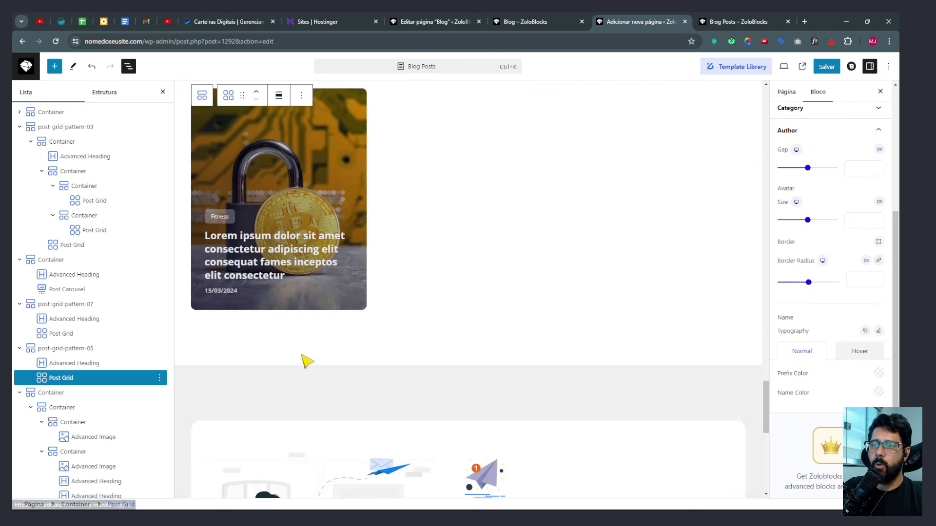
pyautogui.scroll(-8, 568, 274)
pyautogui.scroll(1, 524, 239)
# Set the newsletter heading 'Quer Receber de Primeira Mão nosso Conteúdo?' to Open Sans.
pyautogui.click(521, 249)
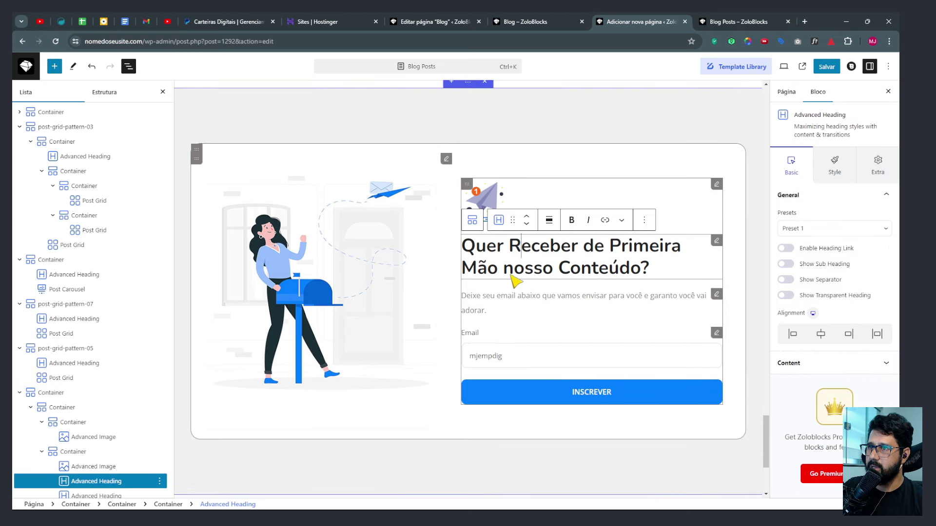
pyautogui.click(834, 166)
pyautogui.click(878, 214)
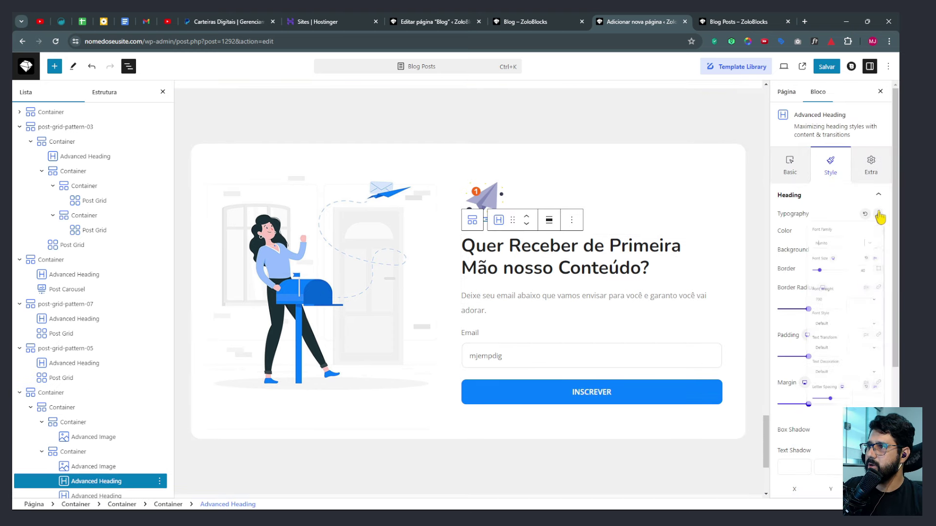
pyautogui.click(823, 260)
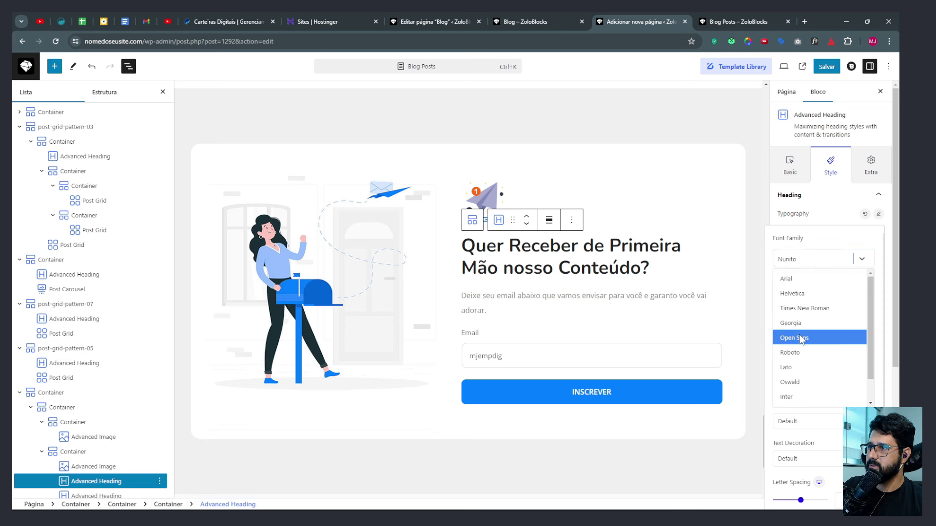
pyautogui.click(799, 351)
# Open the newsletter description's font family list, then select the Newsletter signup block.
pyautogui.click(620, 296)
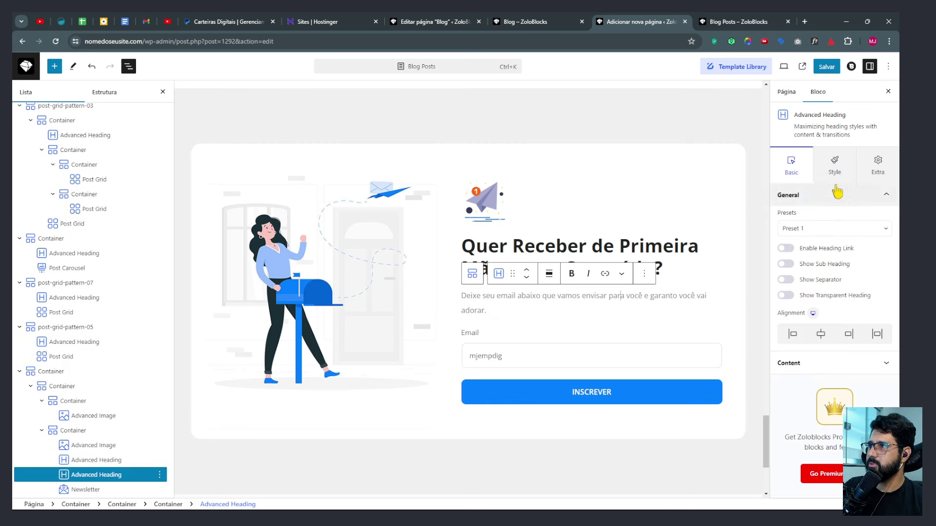
pyautogui.click(835, 167)
pyautogui.click(879, 217)
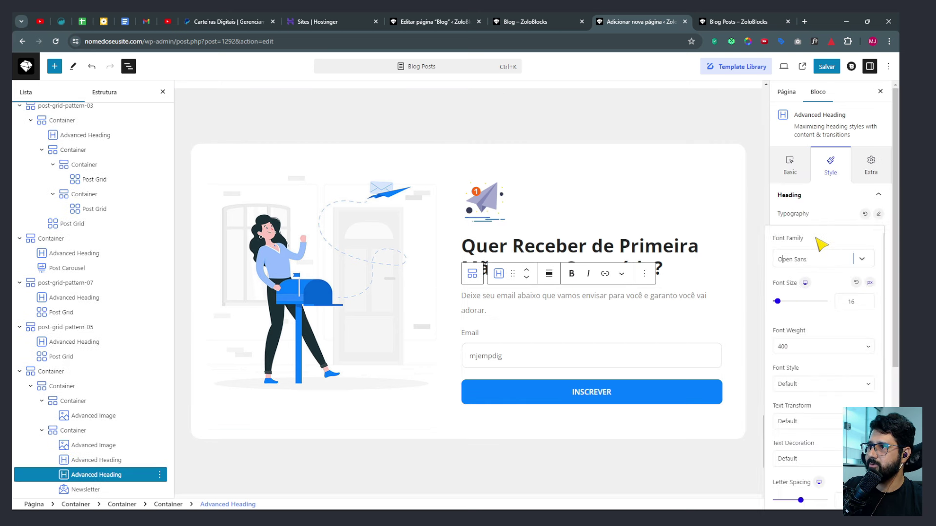
pyautogui.click(805, 259)
pyautogui.click(476, 350)
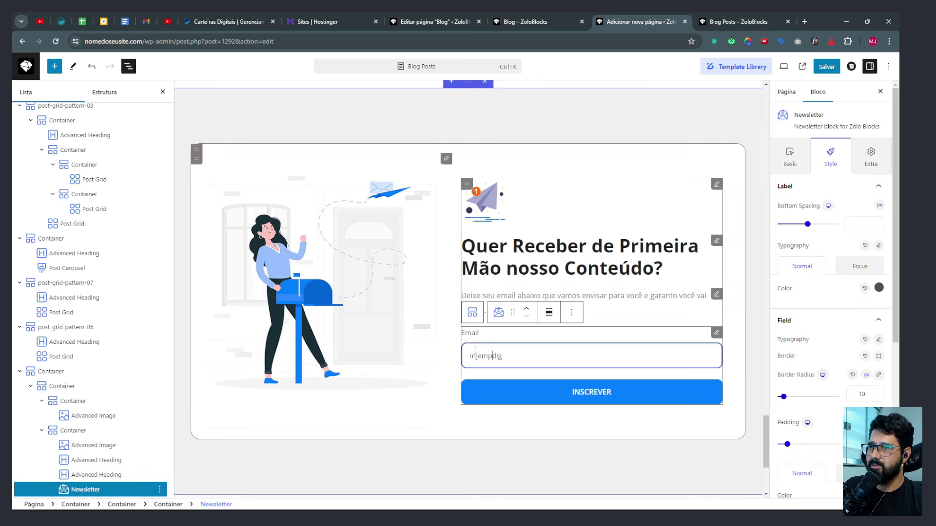
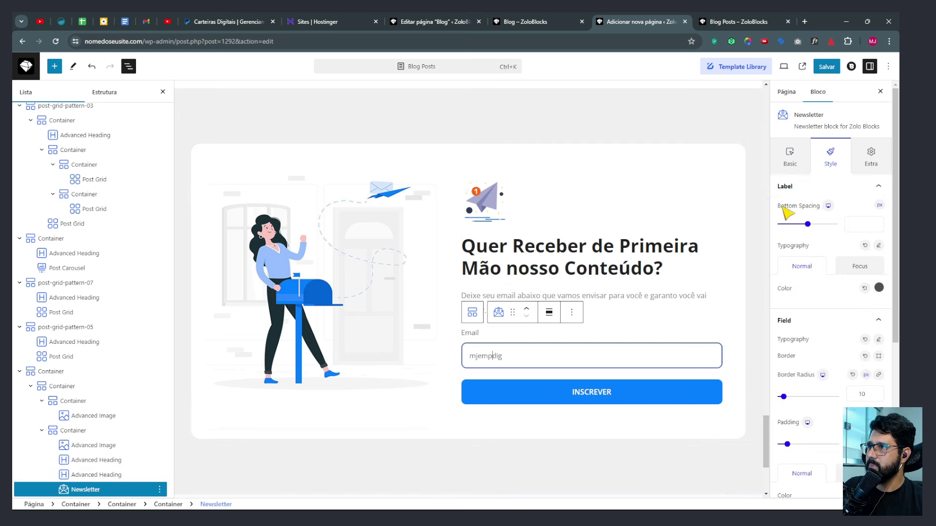
# Review the typography settings of the newsletter's label, email field and button styles.
pyautogui.click(879, 246)
pyautogui.click(886, 246)
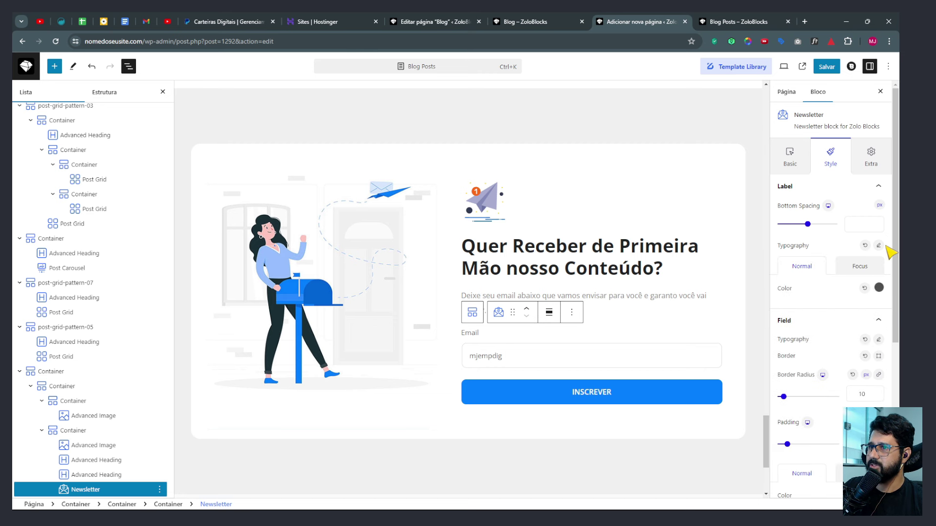
pyautogui.click(878, 341)
pyautogui.click(880, 344)
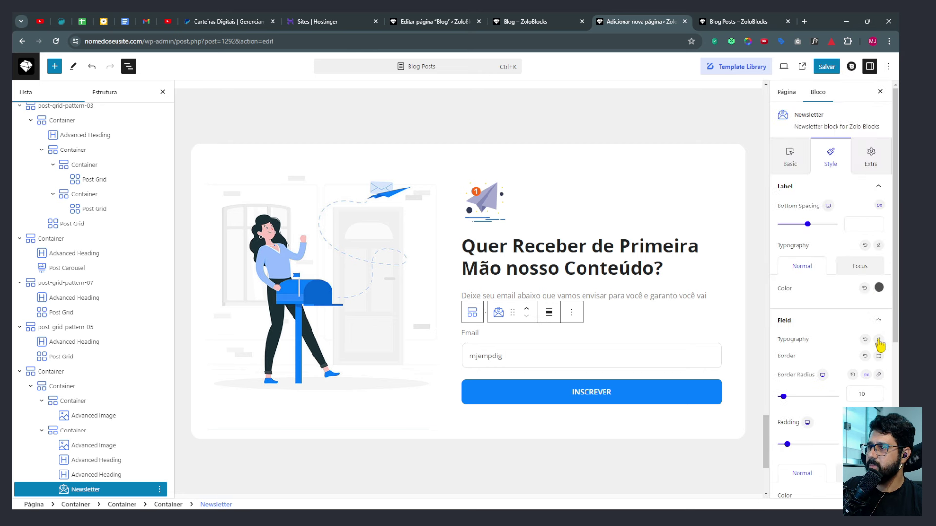
pyautogui.scroll(-5, 829, 359)
pyautogui.scroll(-1, 828, 292)
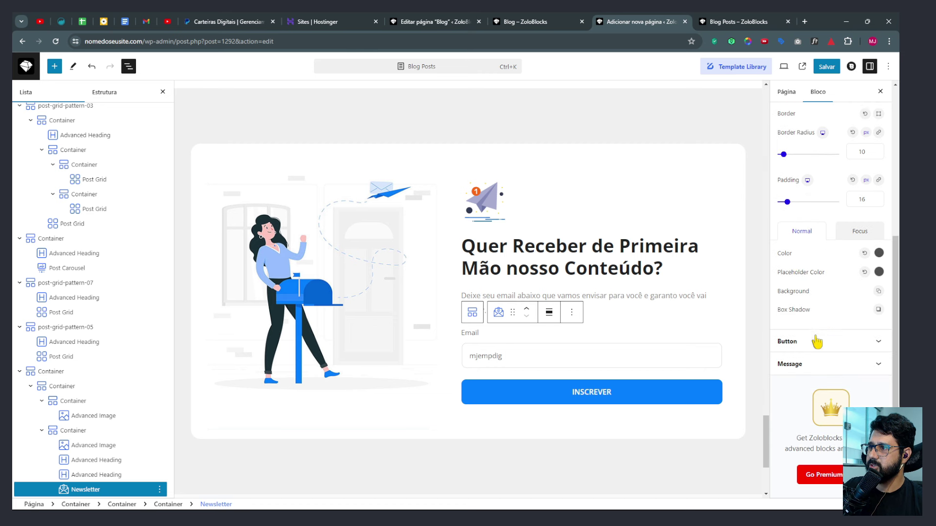
pyautogui.click(815, 341)
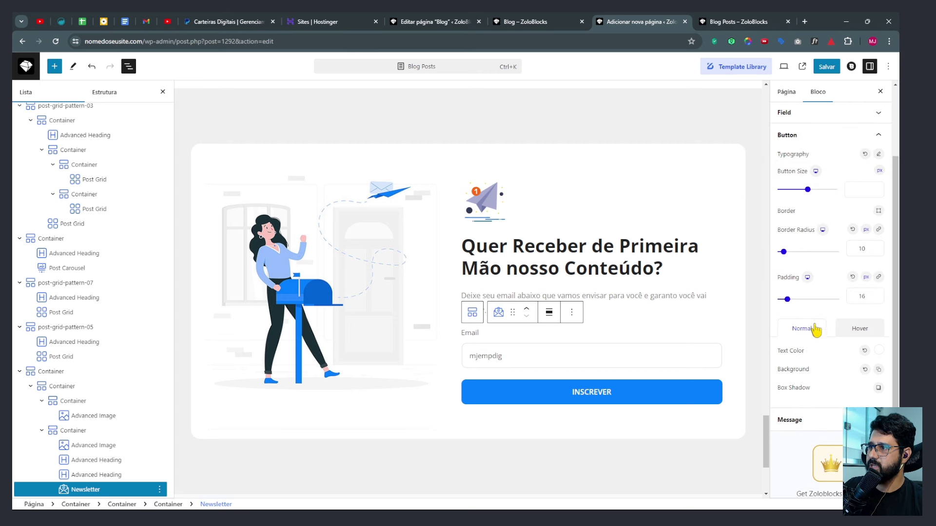
pyautogui.click(879, 155)
pyautogui.click(879, 155)
# Set the newsletter message's Font Family to Open Sans and save the page.
pyautogui.click(800, 419)
pyautogui.click(878, 177)
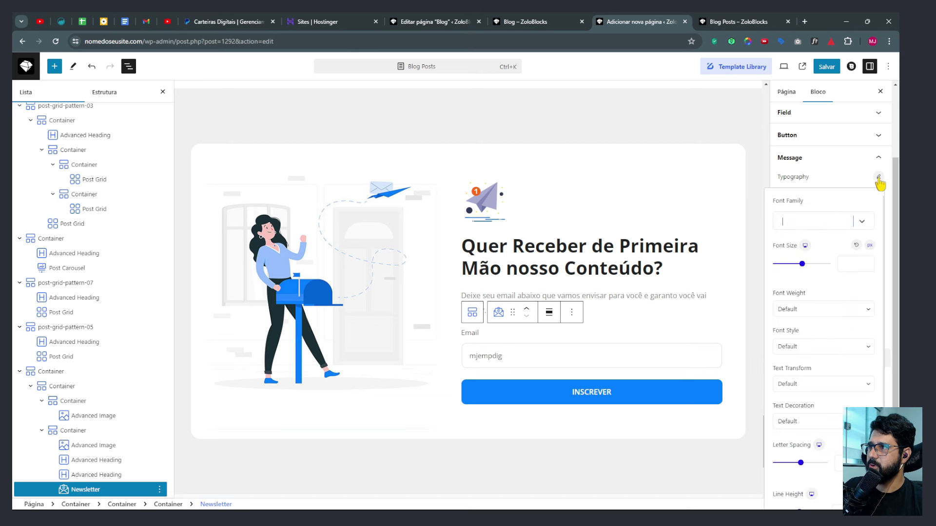
pyautogui.click(831, 222)
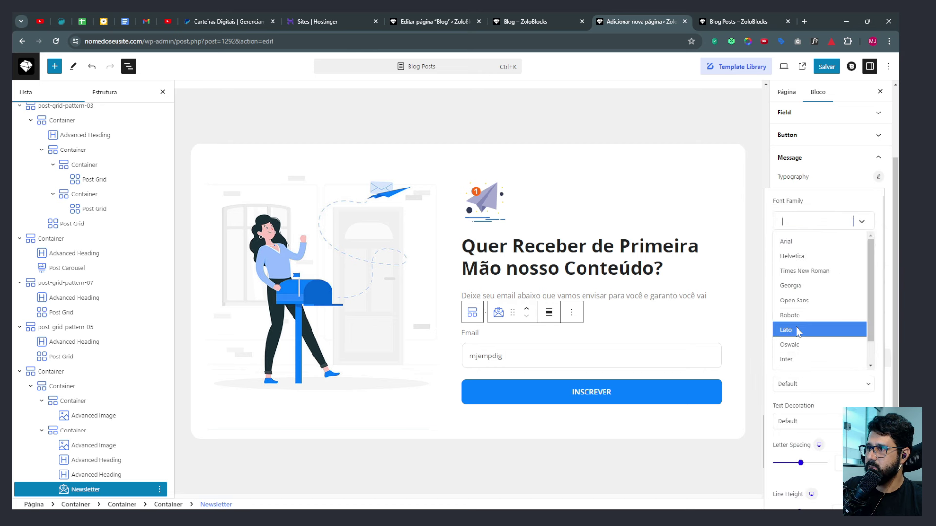
pyautogui.click(792, 301)
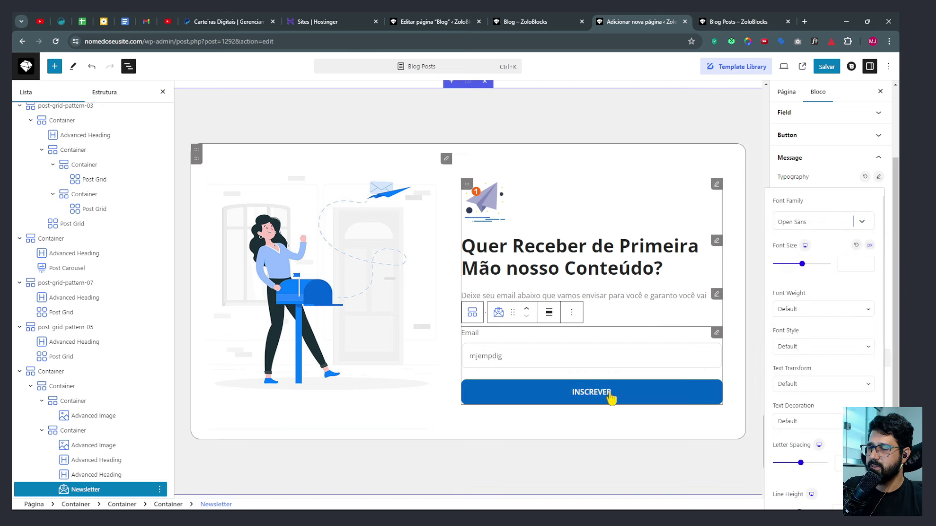
pyautogui.click(877, 178)
pyautogui.click(827, 67)
pyautogui.click(741, 22)
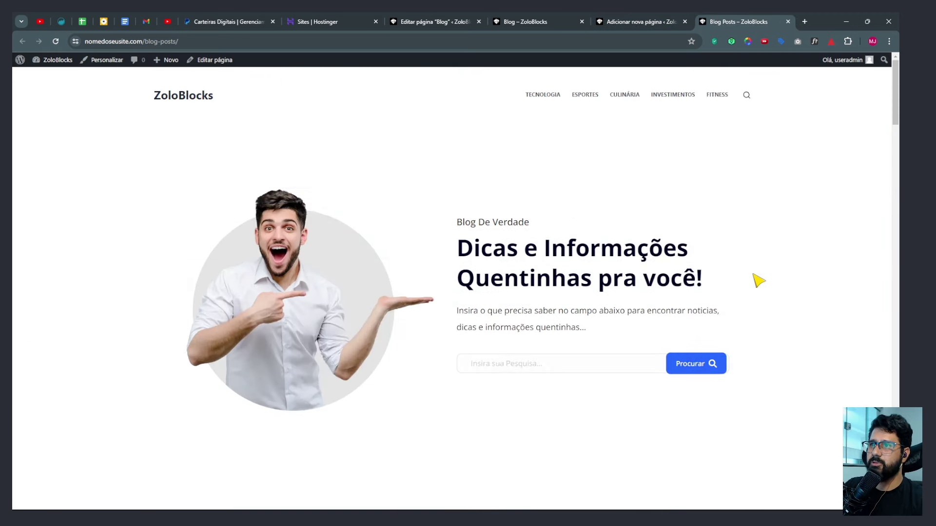
# Scroll the live Blog Posts page down to the newsletter signup, then return to the editor.
pyautogui.scroll(-8, 429, 191)
pyautogui.scroll(-5, 489, 182)
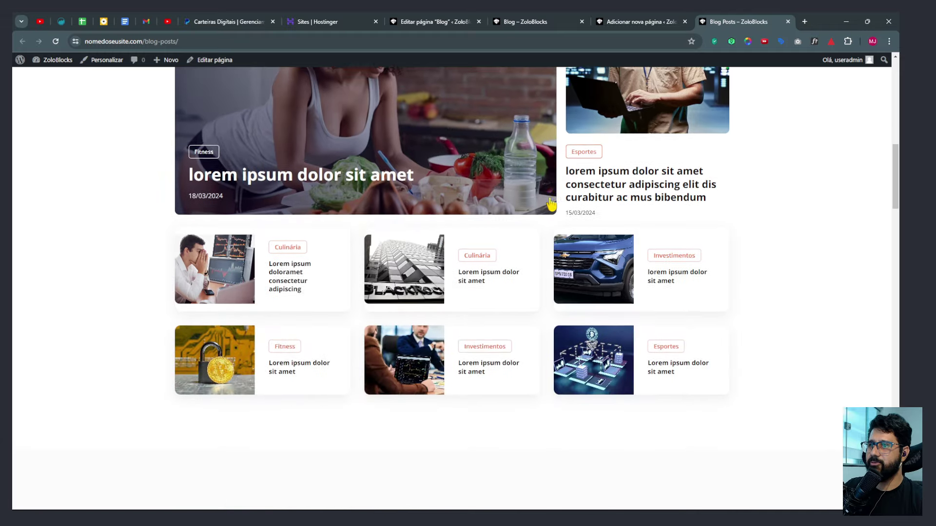
pyautogui.scroll(-4, 434, 275)
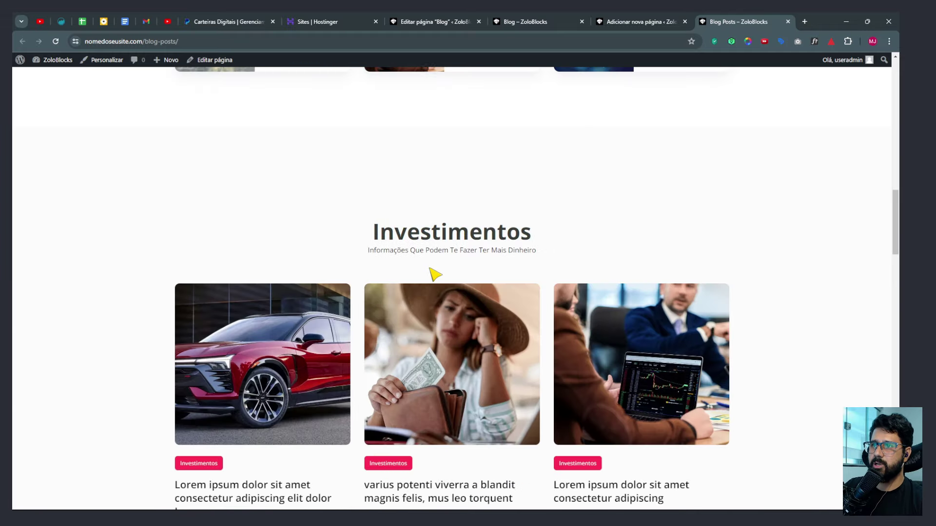
pyautogui.scroll(-20, 541, 246)
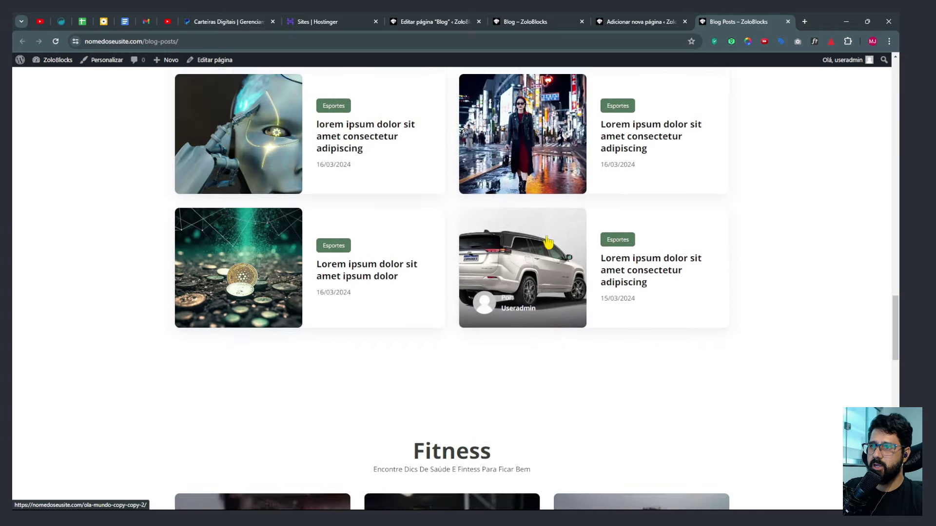
pyautogui.scroll(-6, 549, 240)
pyautogui.scroll(2, 629, 230)
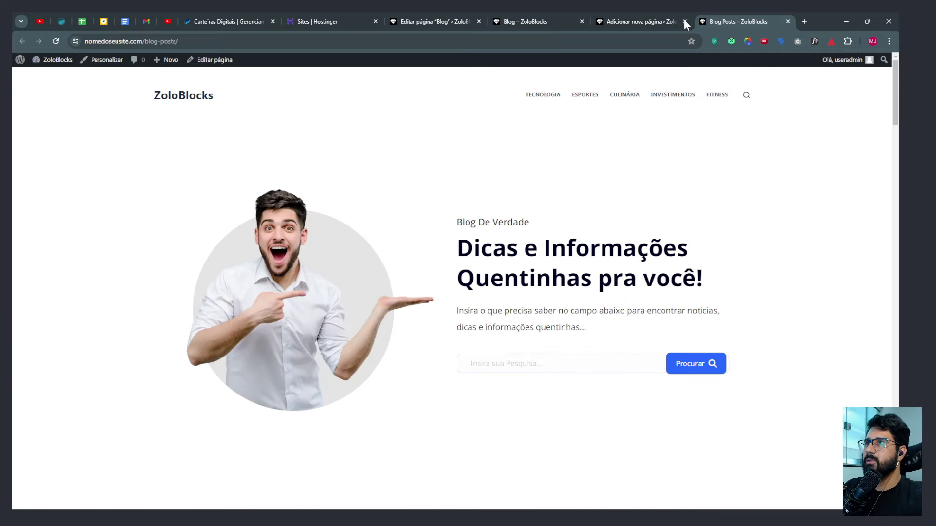
pyautogui.click(633, 21)
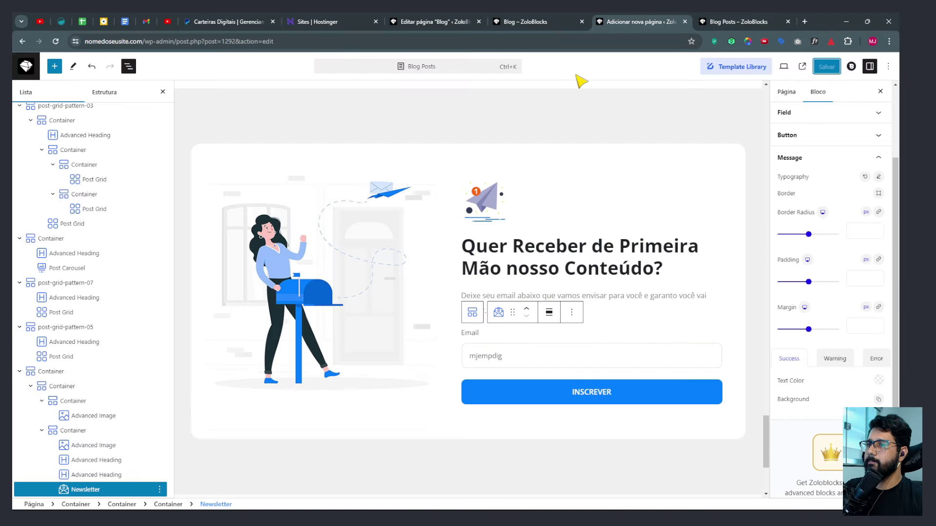
# Collapse the List View outline so the page's top-level section containers are visible.
pyautogui.scroll(3, 595, 207)
pyautogui.scroll(2, 595, 208)
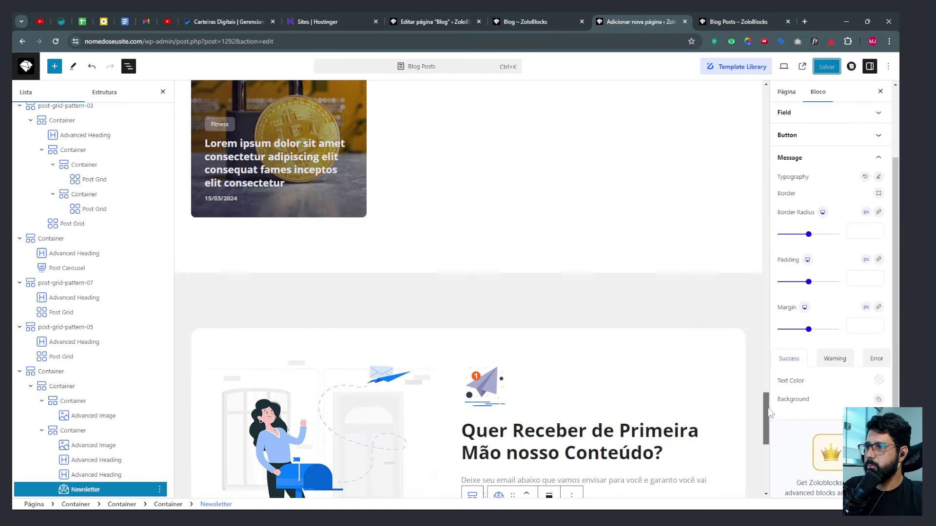
pyautogui.moveTo(769, 412); pyautogui.dragTo(776, 96)
pyautogui.scroll(1, 63, 142)
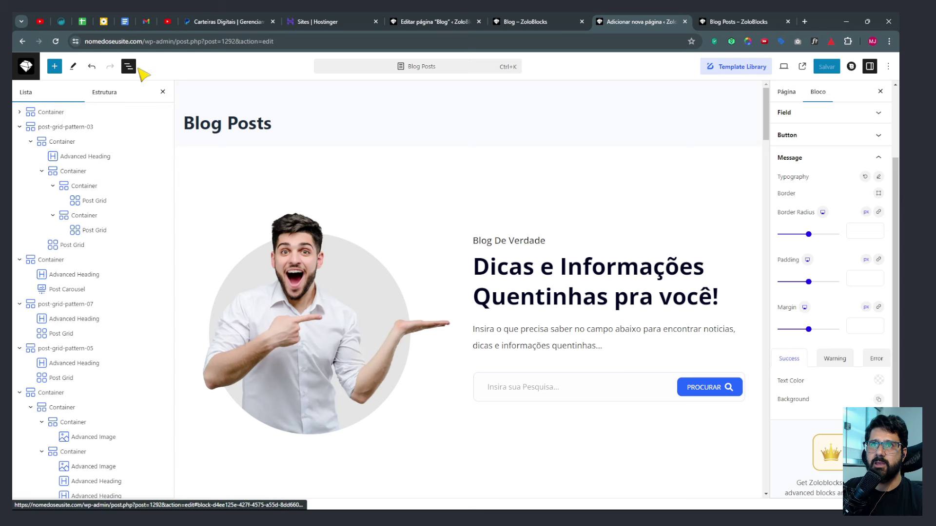
pyautogui.click(129, 66)
pyautogui.click(129, 66)
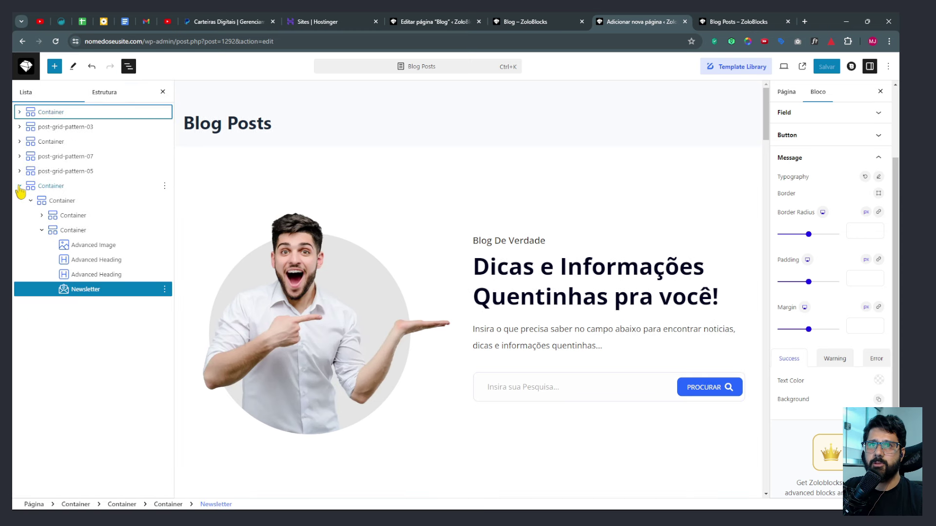
pyautogui.click(19, 186)
# Set top padding to 60 on the hero container and the post-grid-pattern-03 section.
pyautogui.click(47, 112)
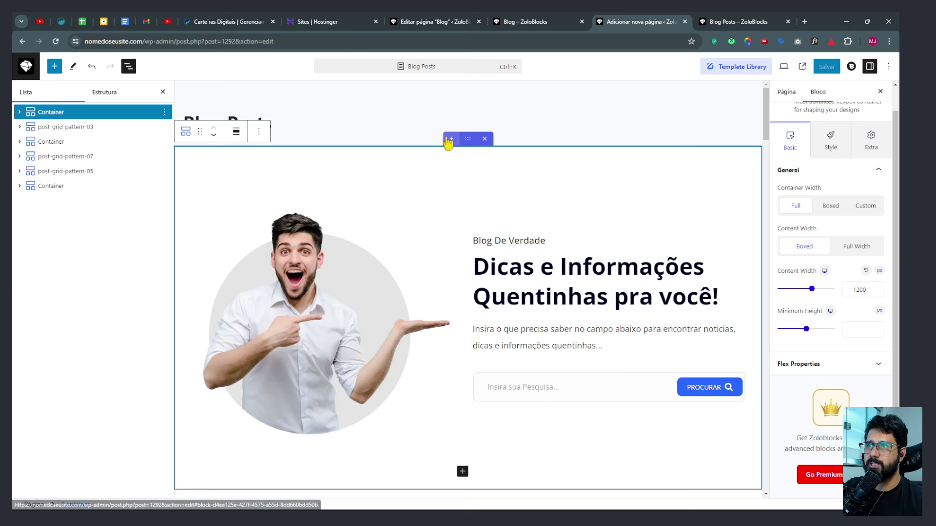
pyautogui.click(870, 150)
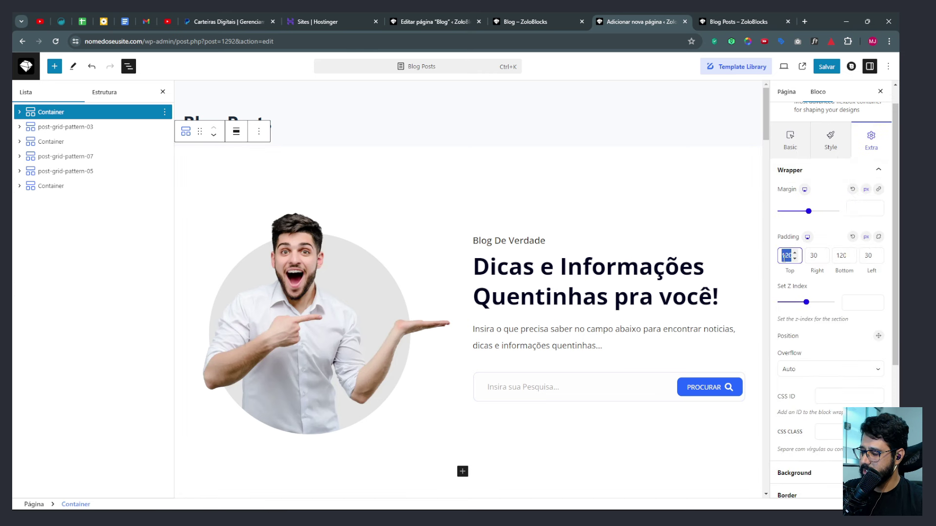
pyautogui.write('60')
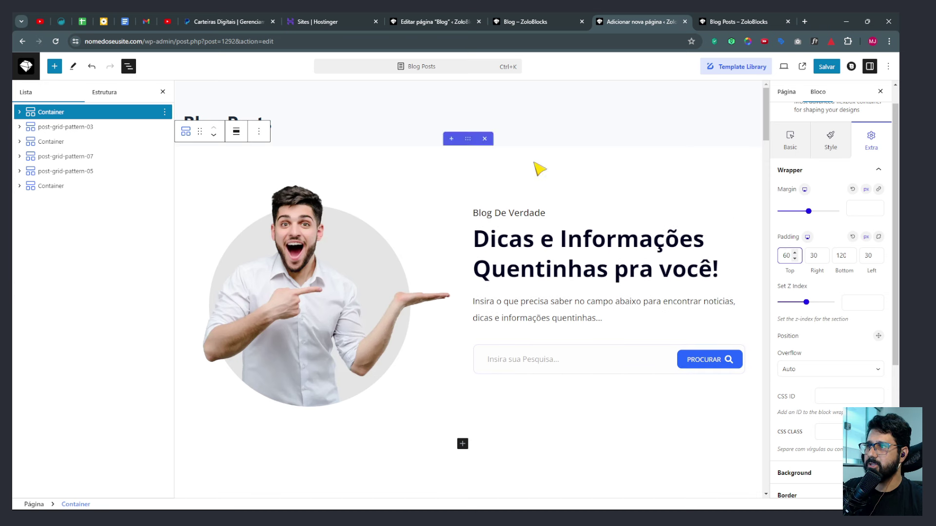
pyautogui.click(54, 128)
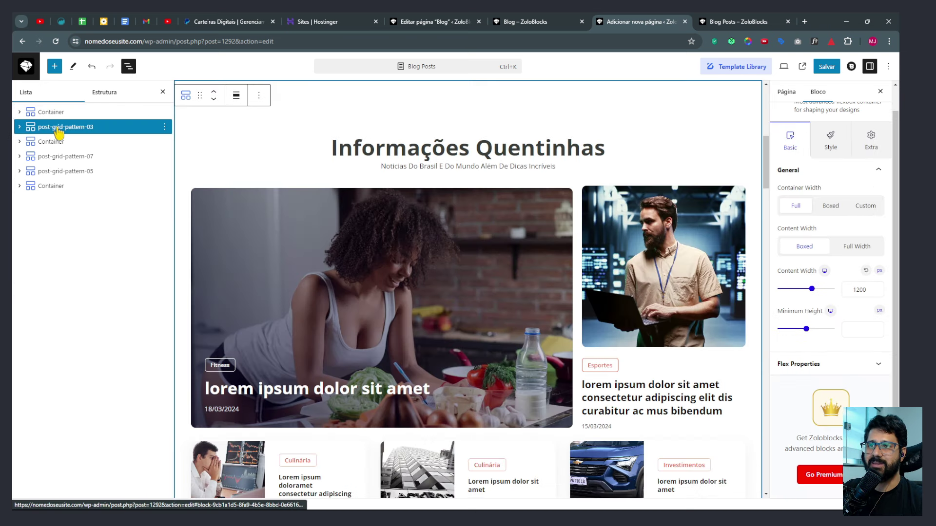
pyautogui.scroll(2, 472, 146)
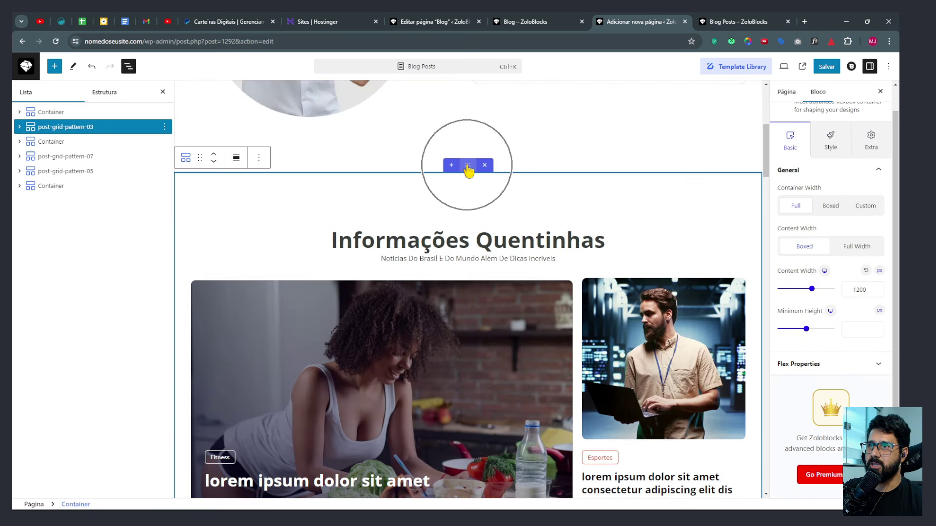
pyautogui.click(859, 144)
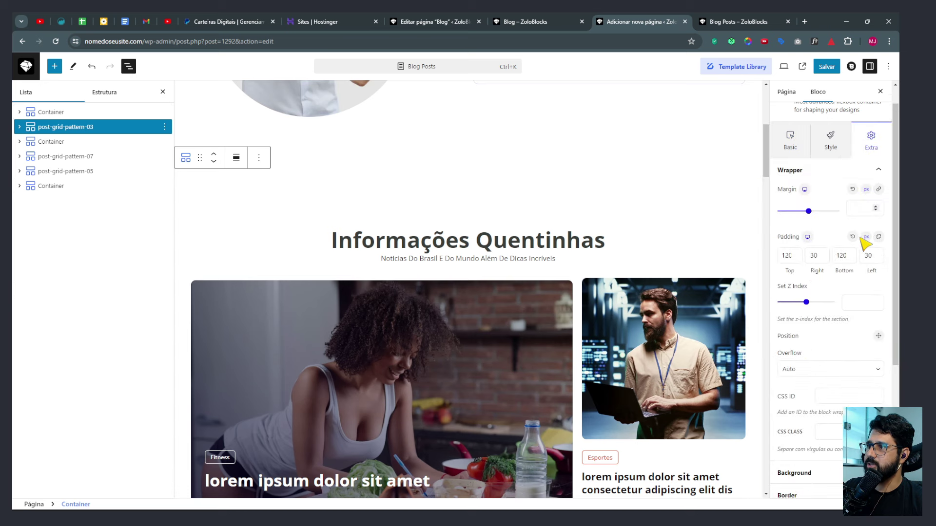
pyautogui.click(794, 258)
pyautogui.write('60')
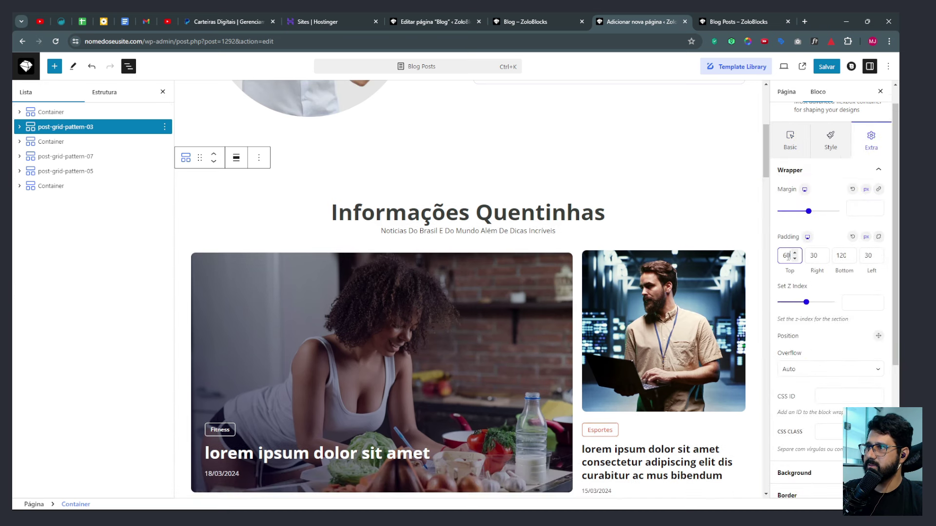
# Check the spacing settings of the Investimentos and post-grid-pattern-07 Esportes sections.
pyautogui.click(63, 142)
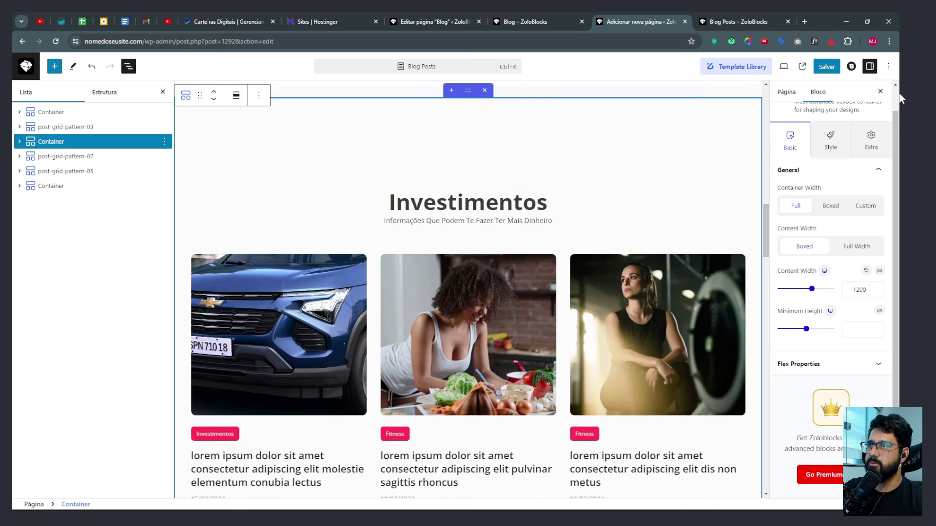
pyautogui.click(871, 139)
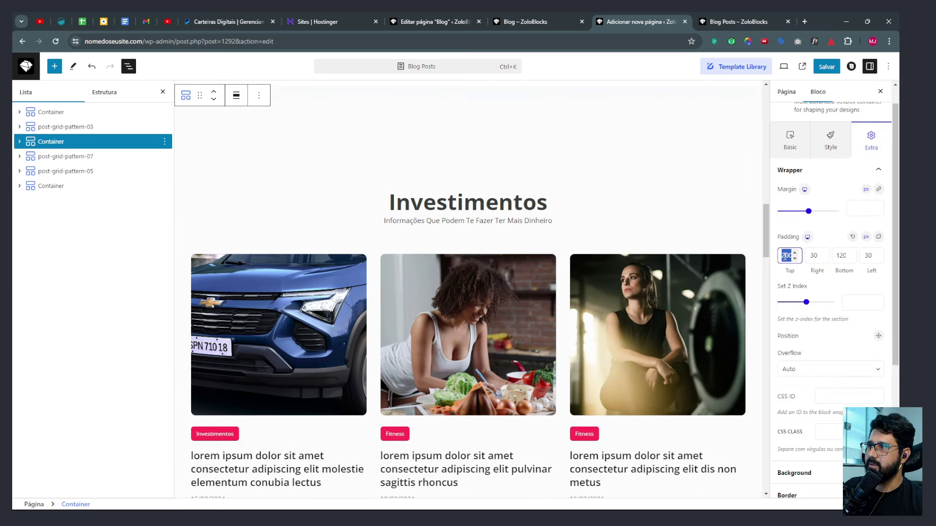
pyautogui.click(72, 156)
pyautogui.scroll(2, 476, 126)
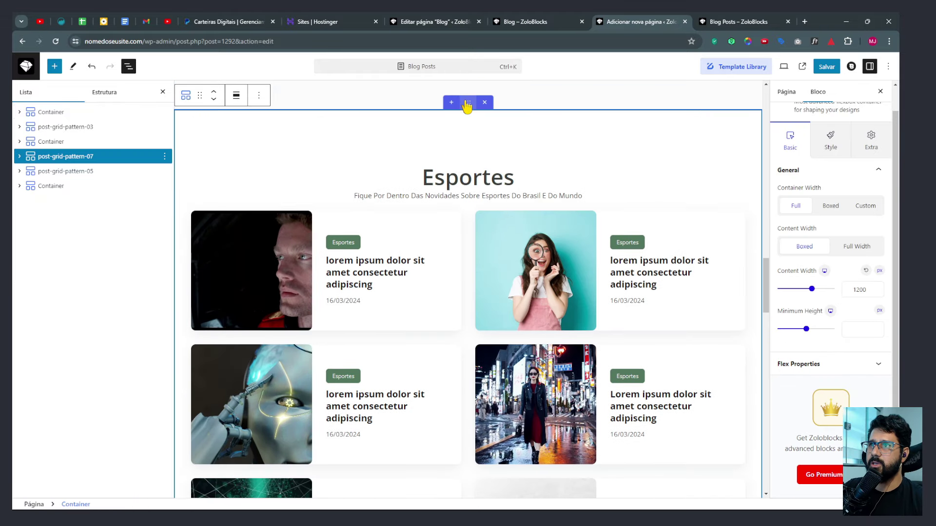
pyautogui.click(862, 149)
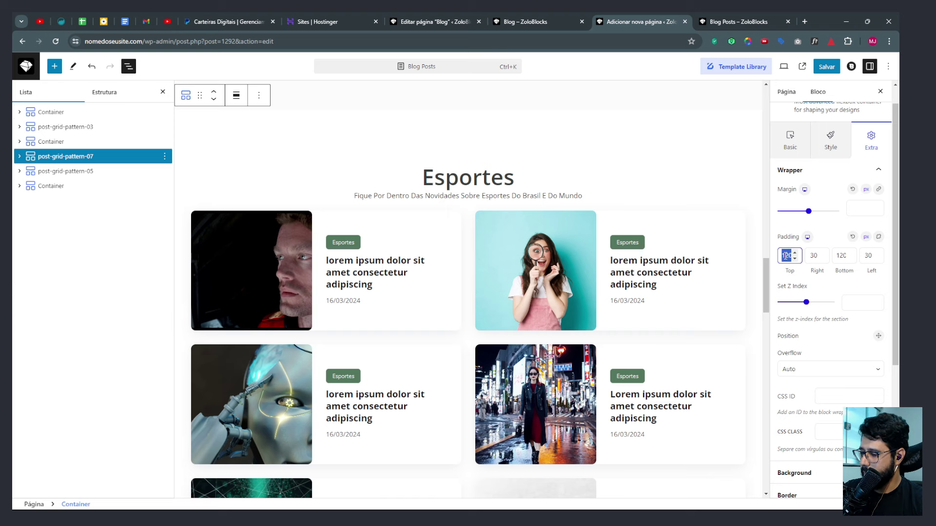
# Set the post-grid-pattern-05 Fitness section's wrapper top padding to 60.
pyautogui.click(78, 175)
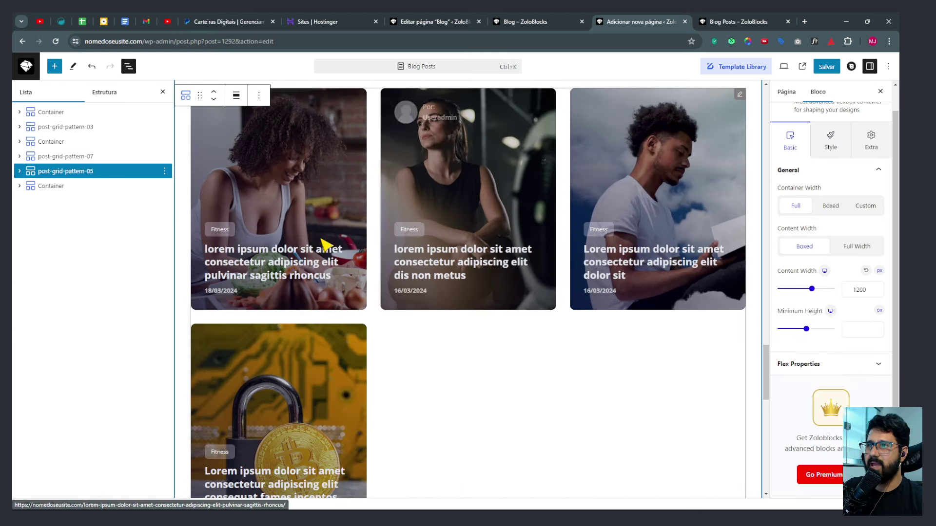
pyautogui.scroll(3, 324, 244)
pyautogui.click(872, 147)
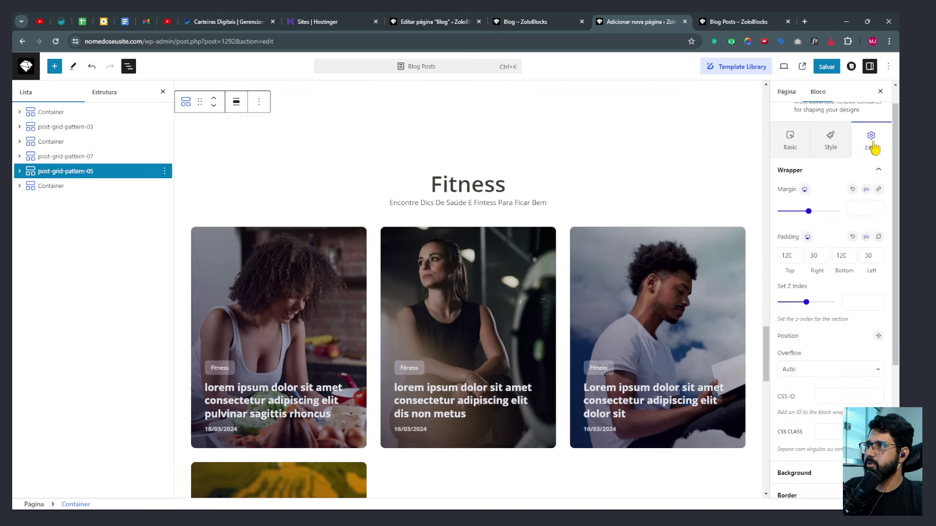
pyautogui.write('60')
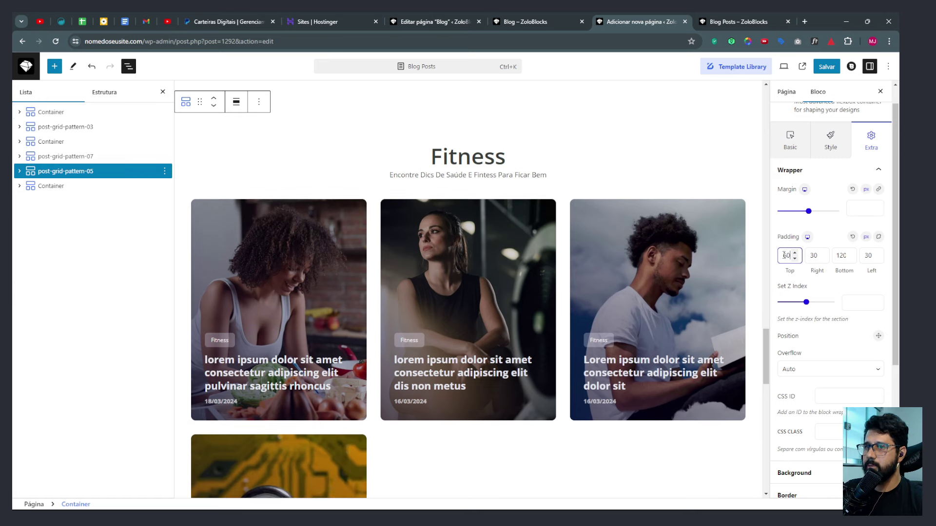
pyautogui.scroll(-10, 294, 278)
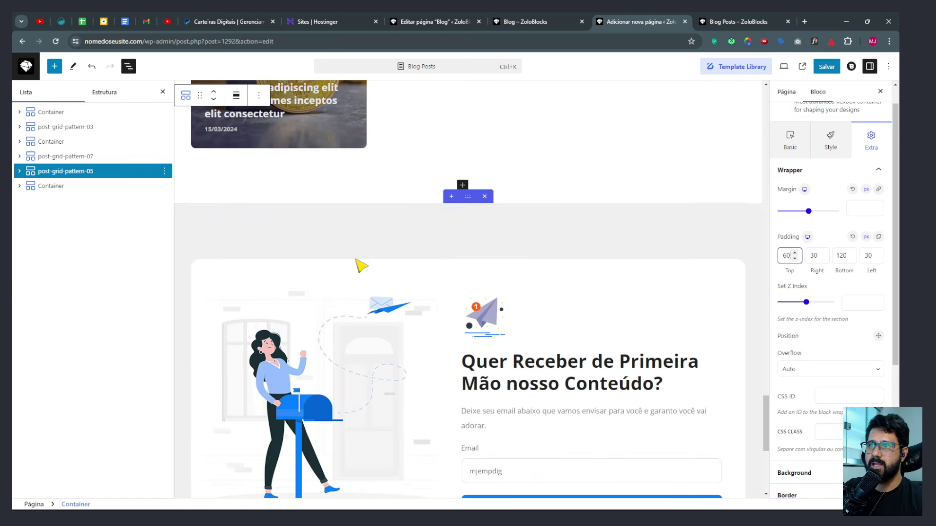
# Save the page and scroll the live Blog Posts page down to the newsletter and footer.
pyautogui.click(826, 66)
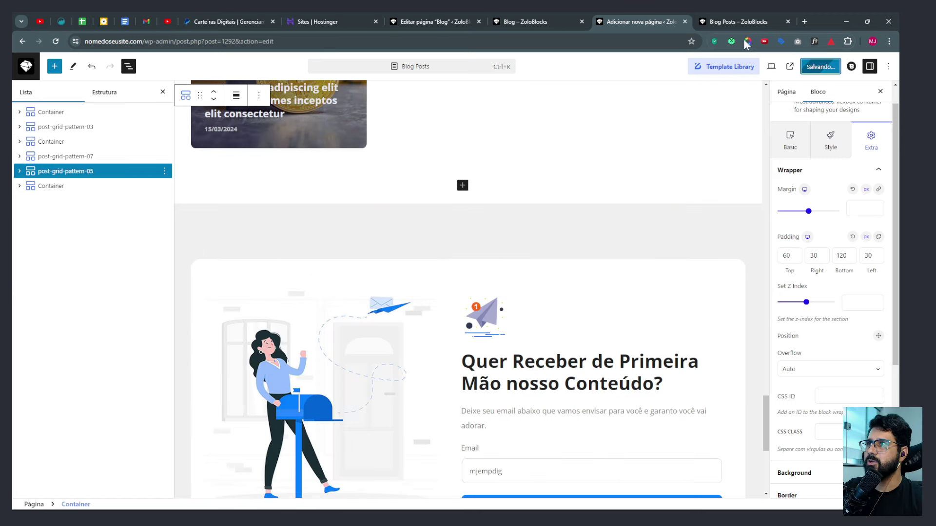
pyautogui.hotkey('ctrl', 'Tab')
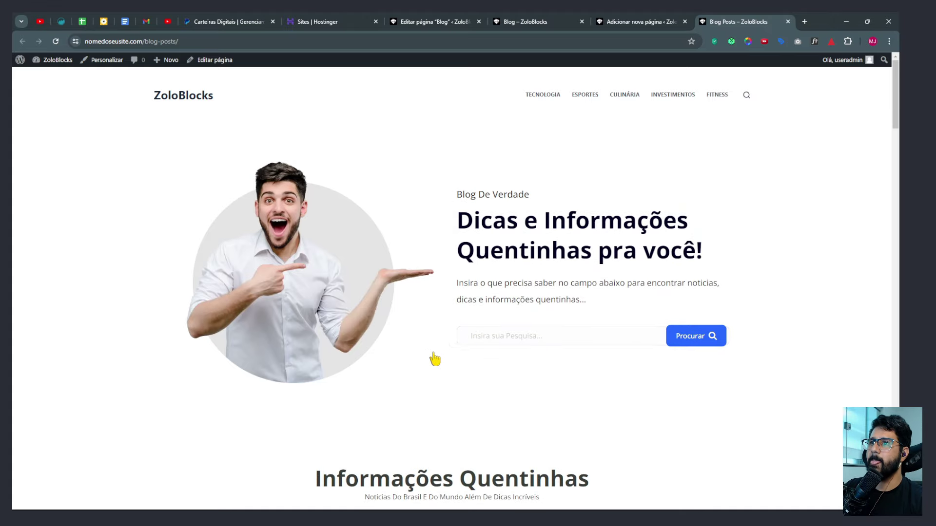
pyautogui.scroll(-15, 435, 360)
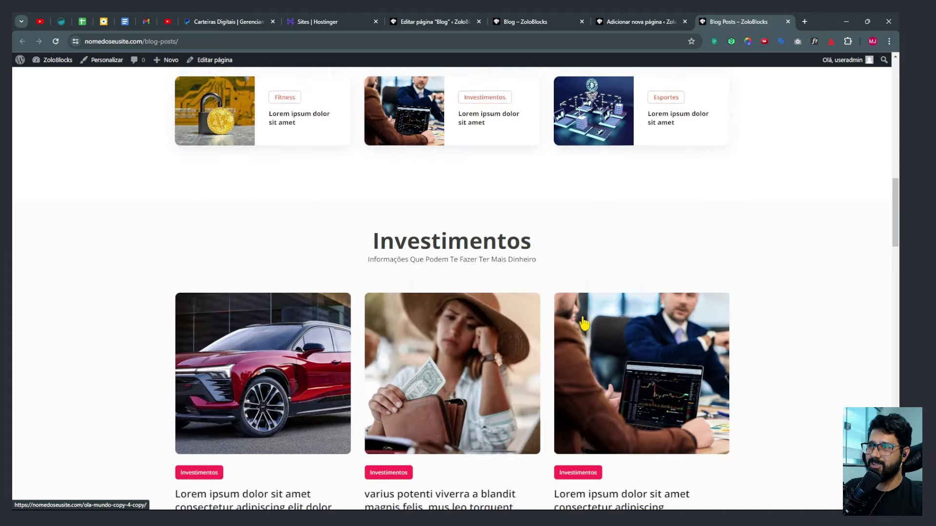
pyautogui.scroll(-10, 583, 322)
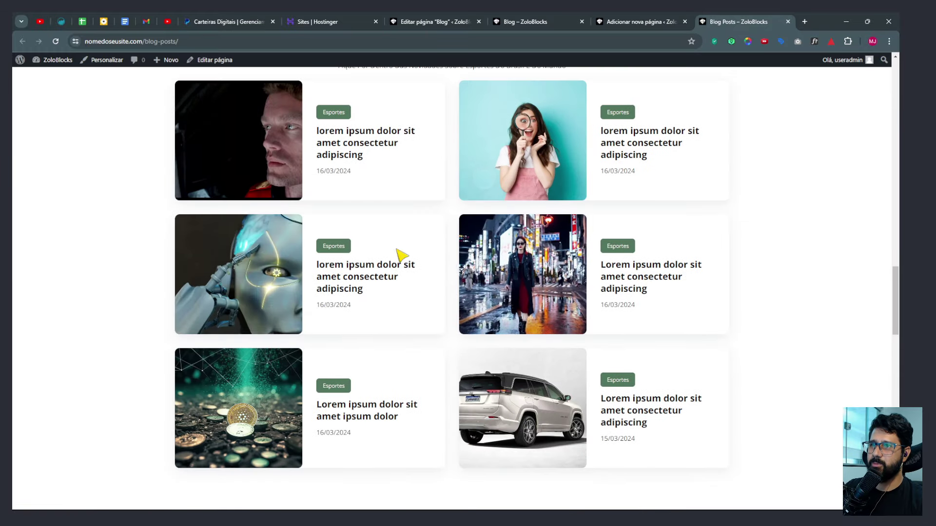
pyautogui.scroll(-12, 637, 323)
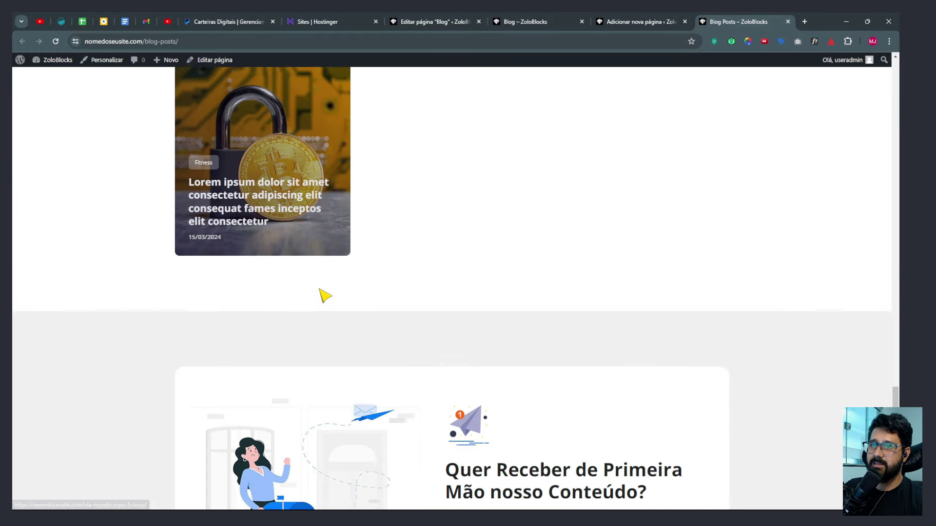
pyautogui.scroll(-6, 323, 295)
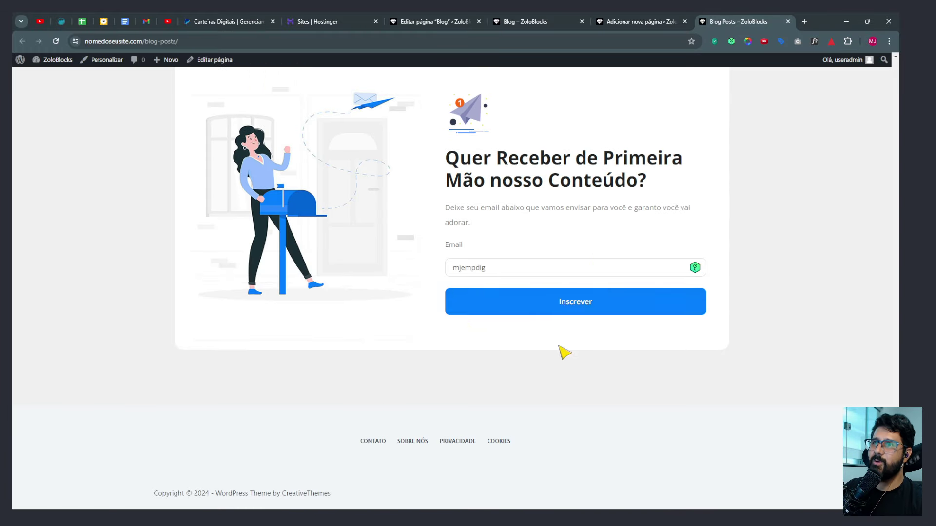
# Emulate the live page on a Samsung Galaxy S8+ (360×740) and scroll its mobile layout.
pyautogui.press('Home')
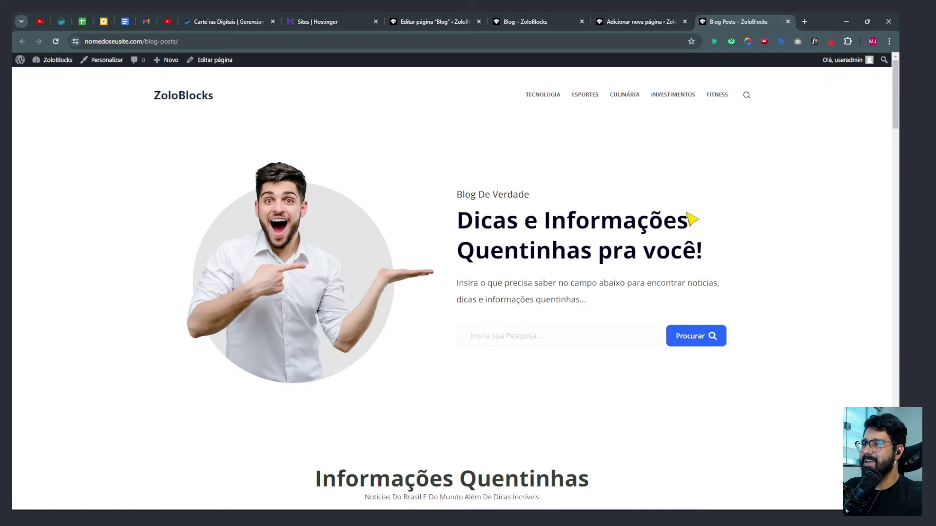
pyautogui.hotkey('ctrl', 'shift', 'i')
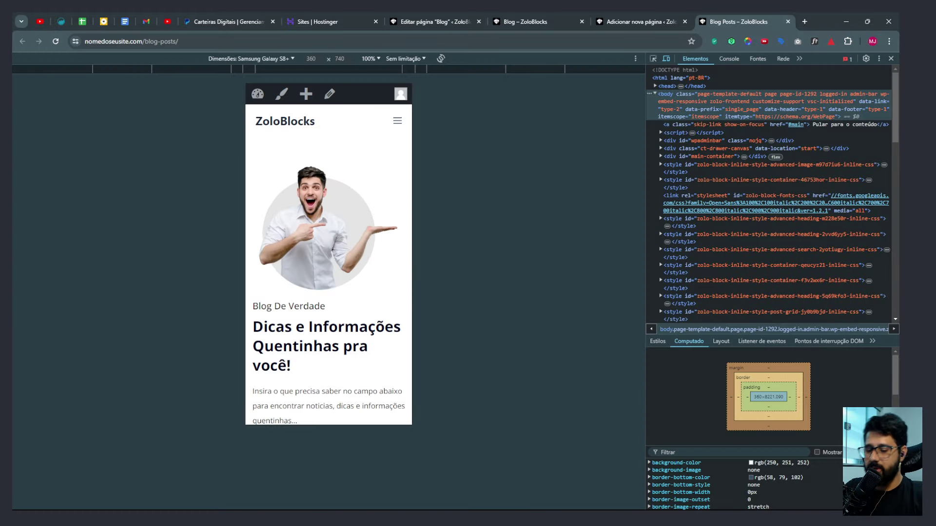
pyautogui.scroll(-10, 340, 244)
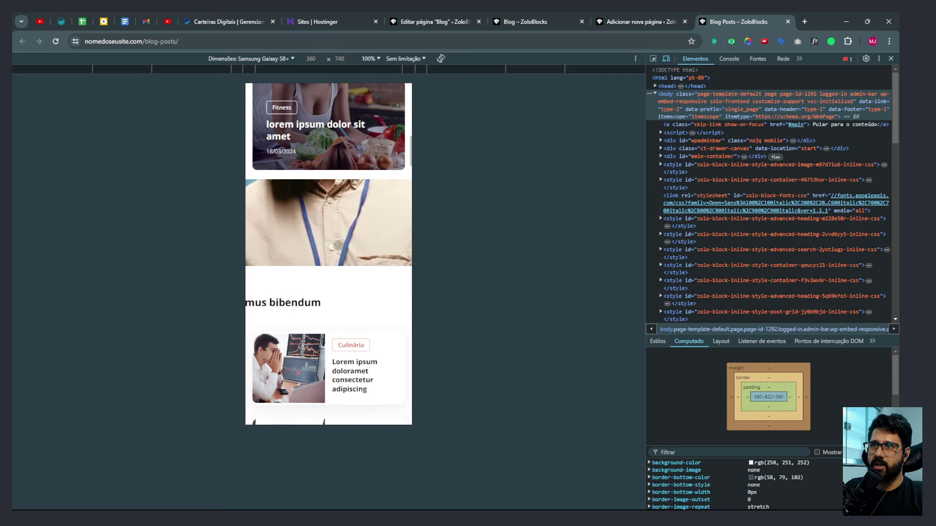
pyautogui.scroll(2, 296, 316)
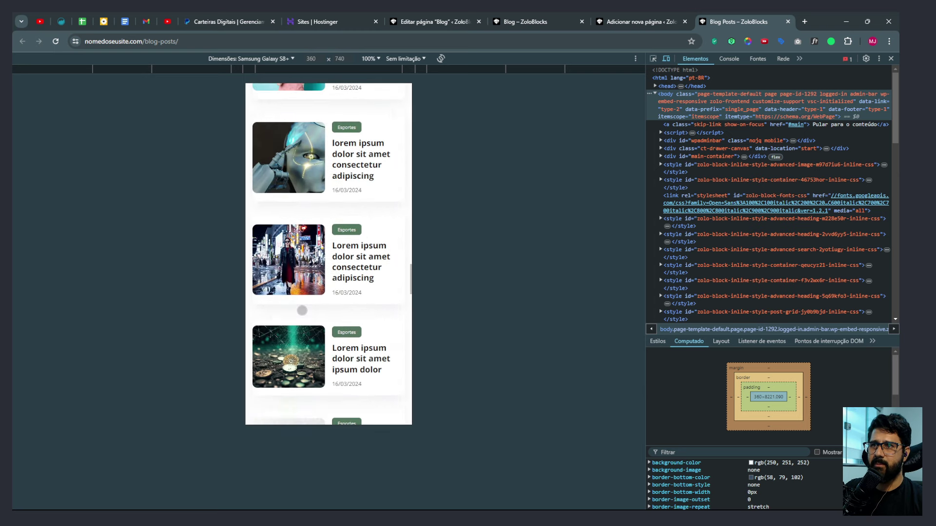
pyautogui.scroll(-3, 333, 231)
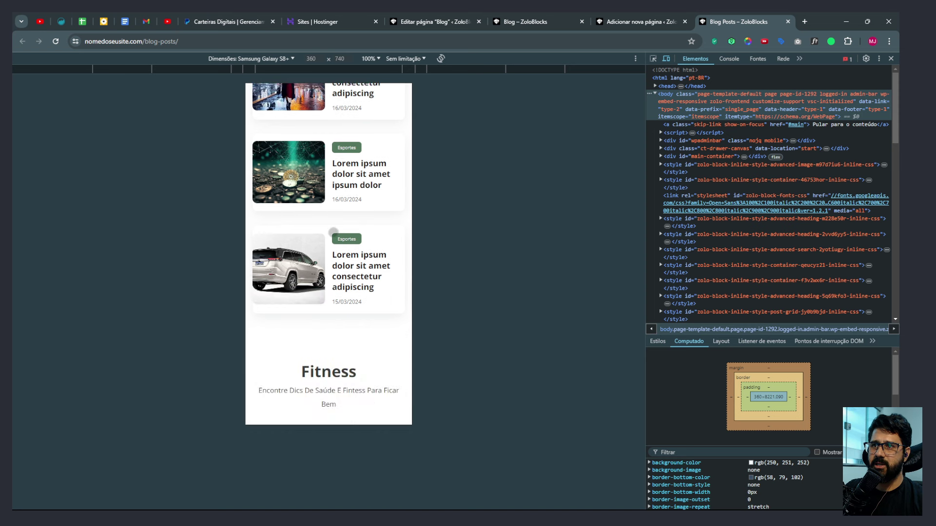
pyautogui.scroll(2, 333, 232)
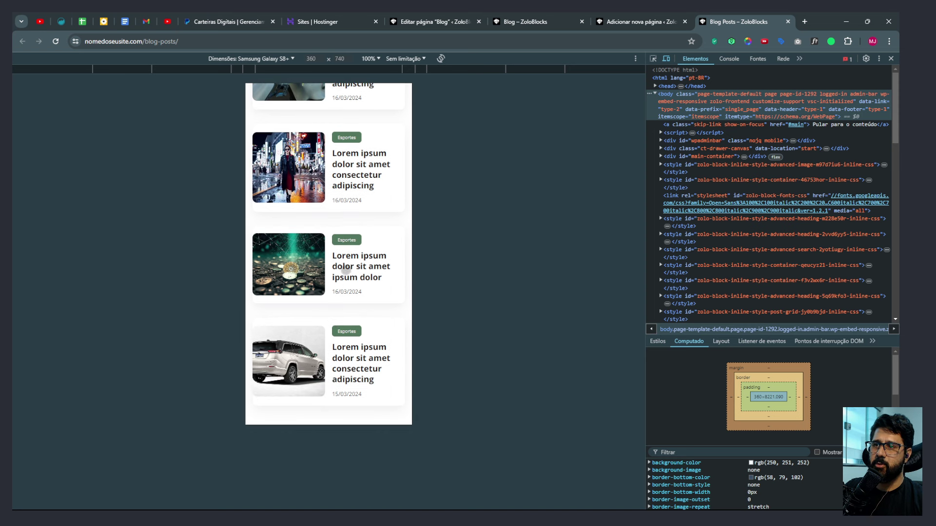
pyautogui.scroll(-10, 345, 270)
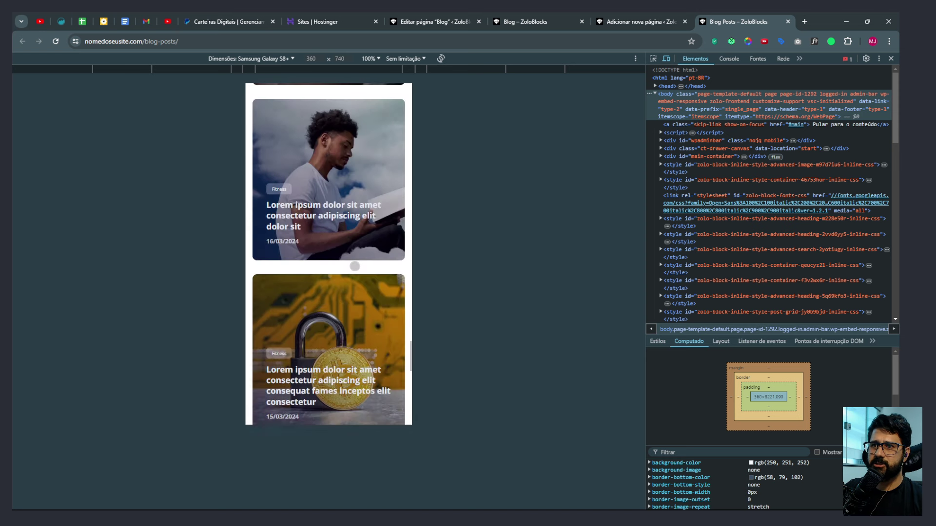
pyautogui.scroll(-10, 355, 266)
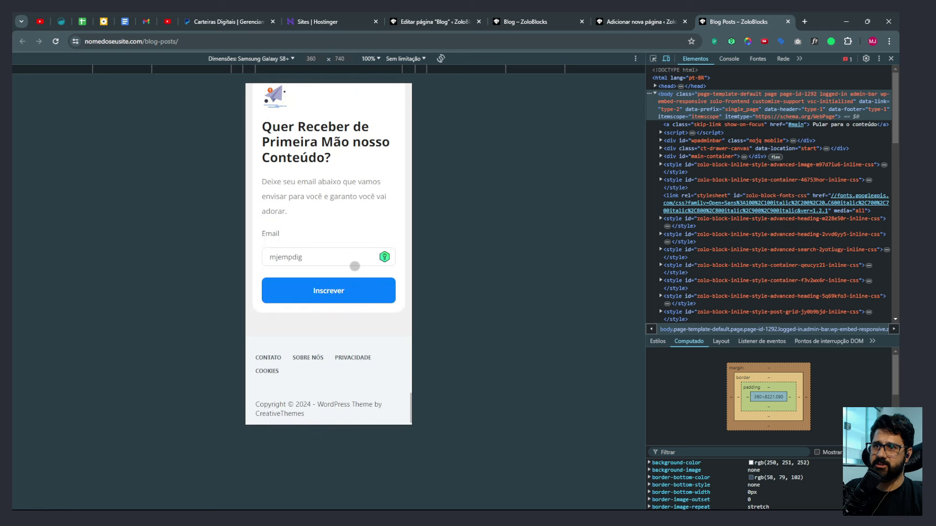
pyautogui.scroll(10, 354, 266)
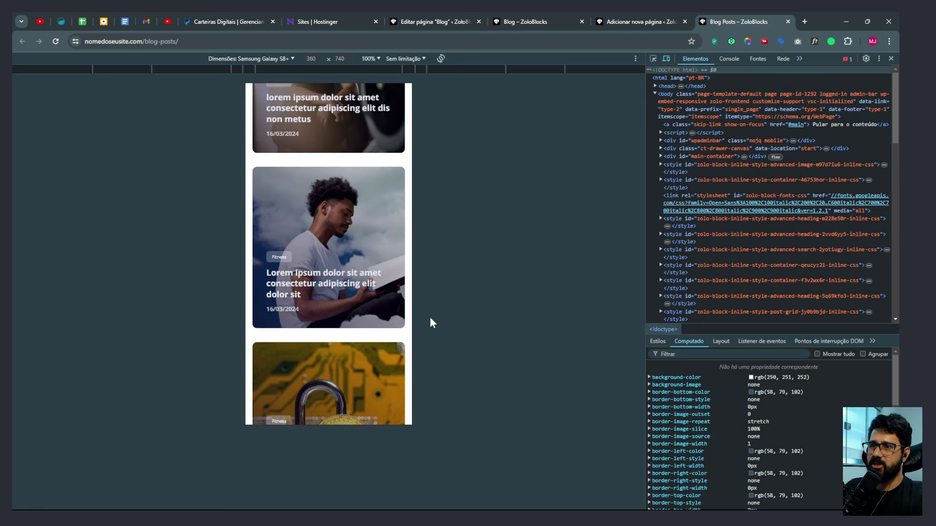
pyautogui.scroll(10, 393, 335)
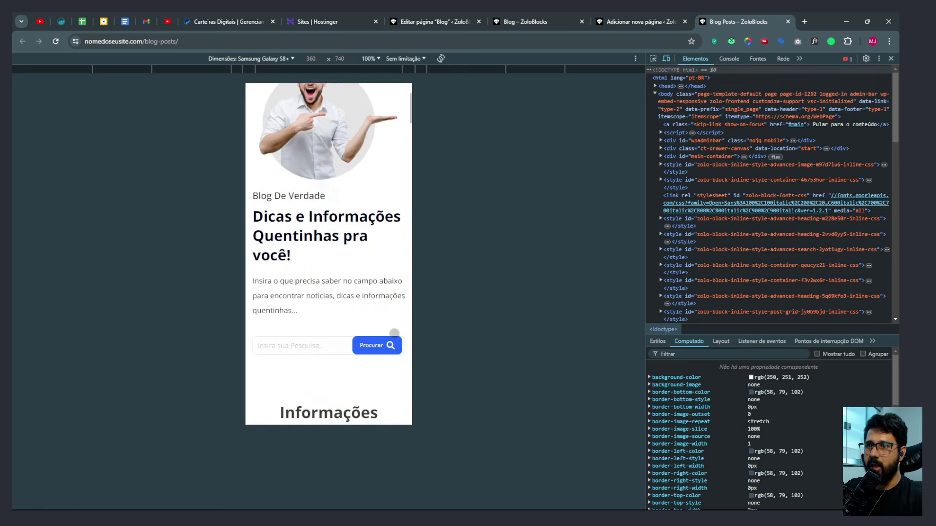
pyautogui.scroll(-3, 392, 329)
pyautogui.scroll(-5, 393, 328)
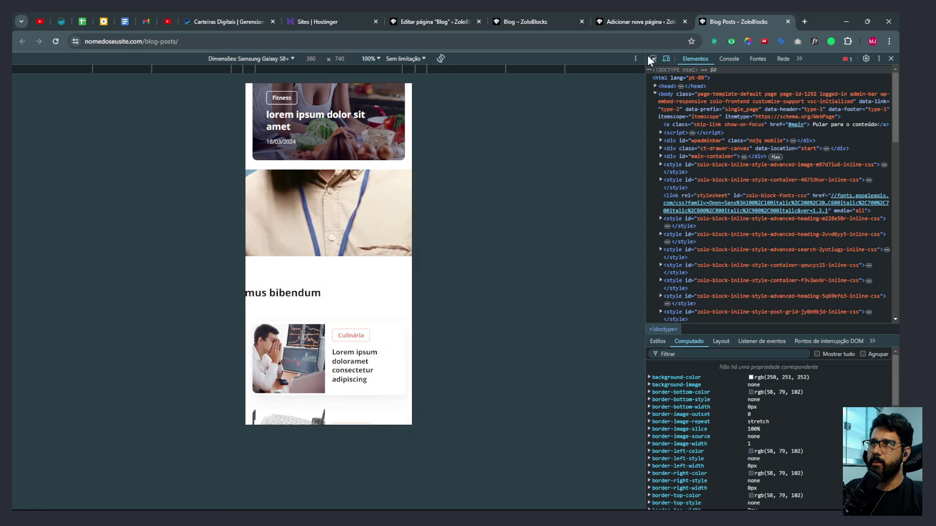
# Back in the editor, switch the page preview to mobile size.
pyautogui.click(631, 22)
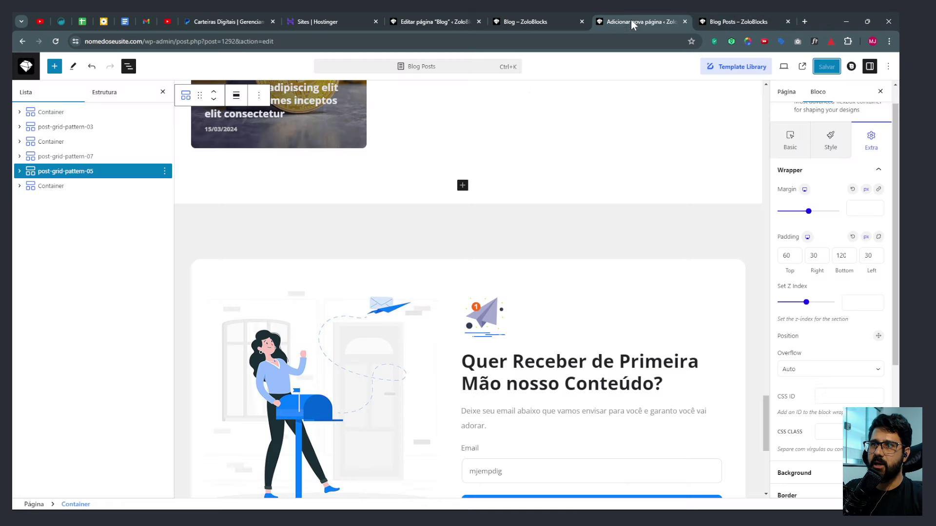
pyautogui.click(784, 68)
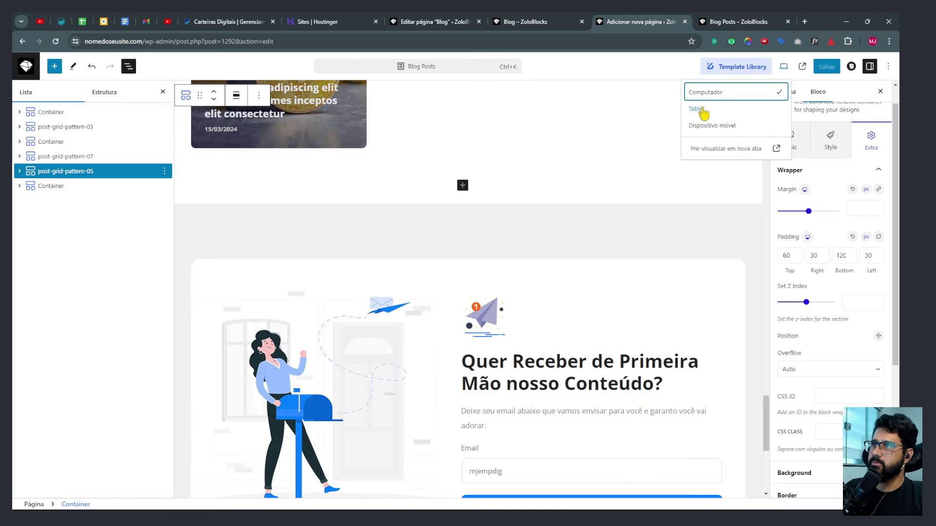
pyautogui.click(699, 126)
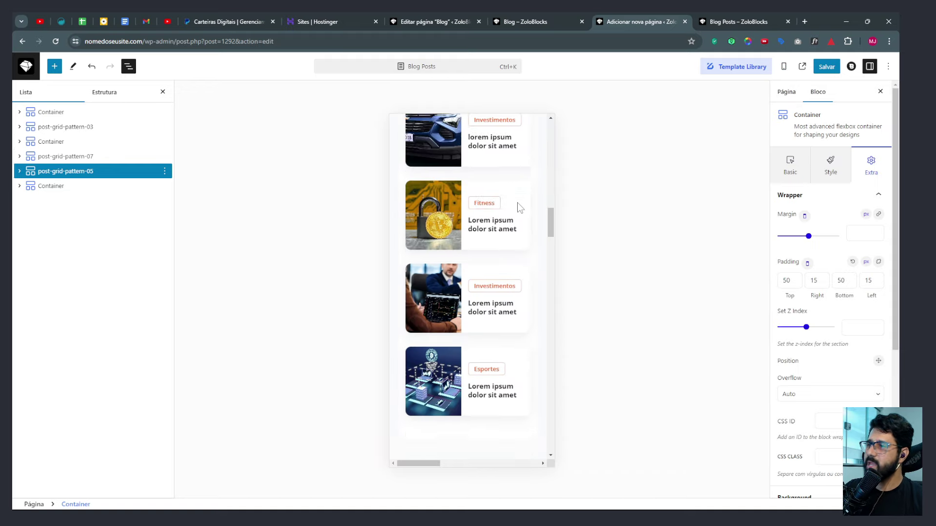
pyautogui.scroll(-2, 514, 223)
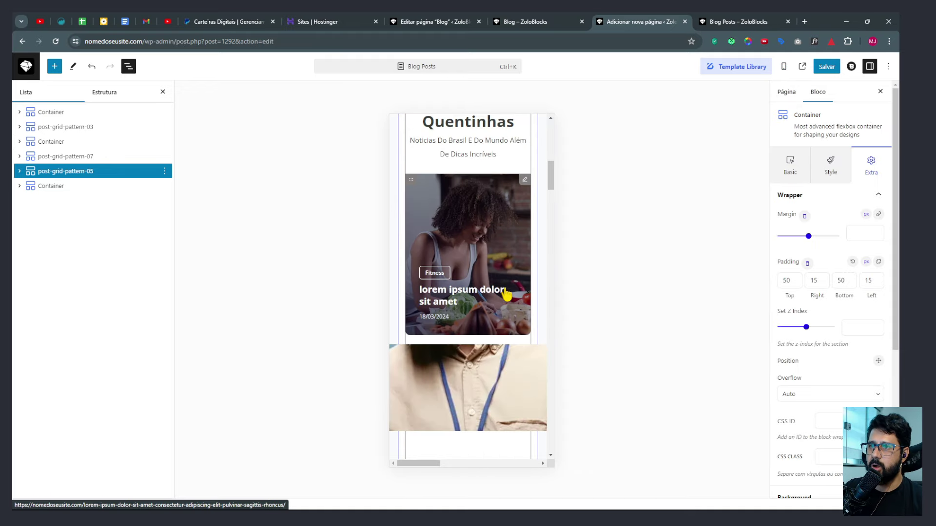
pyautogui.scroll(-2, 487, 293)
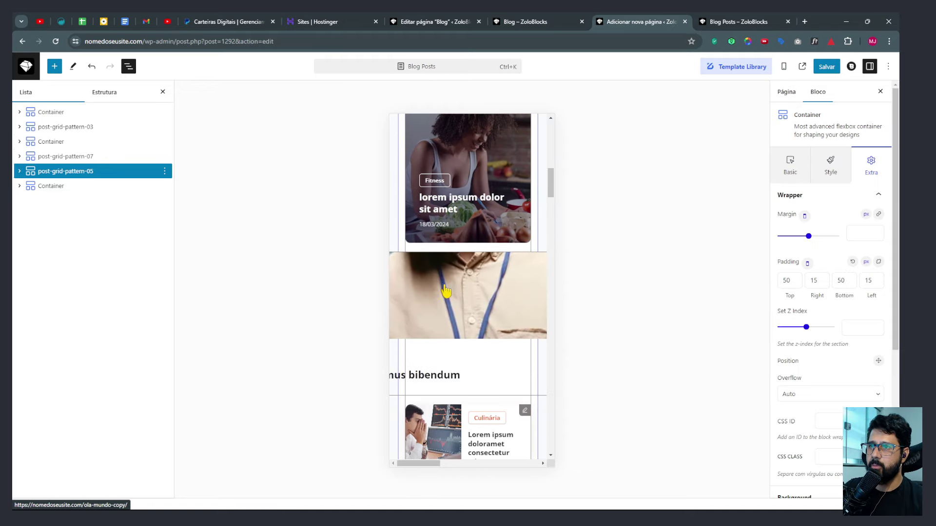
# Expand the first Container in the List View and select the hero Container.
pyautogui.click(19, 113)
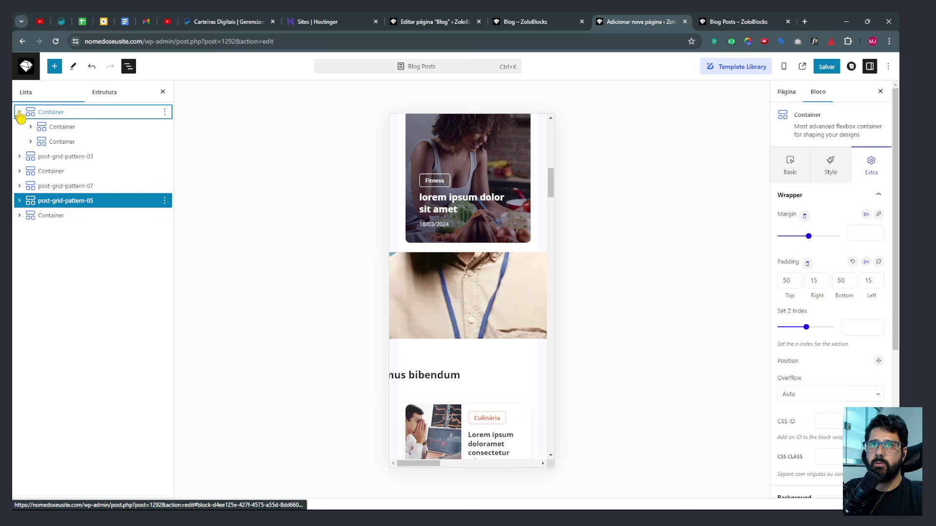
pyautogui.scroll(10, 478, 171)
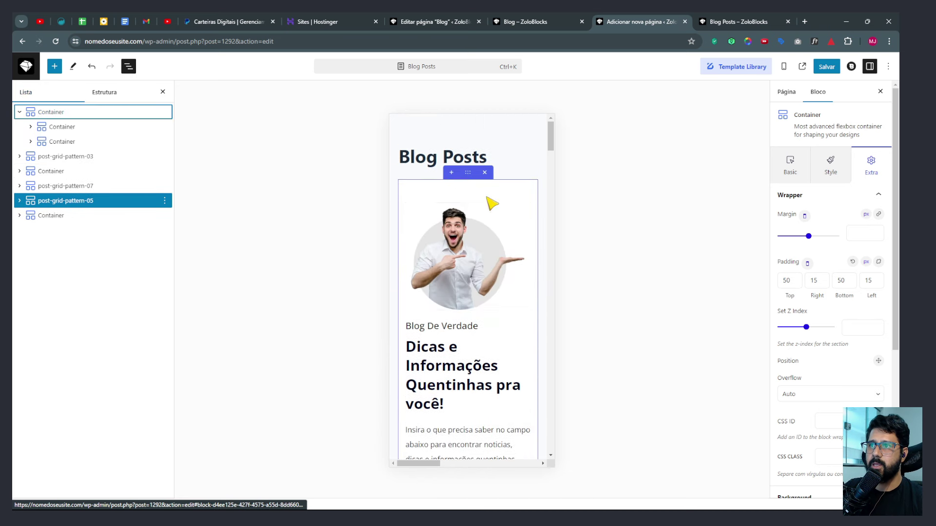
pyautogui.scroll(-1, 487, 200)
pyautogui.click(467, 127)
pyautogui.scroll(-6, 468, 146)
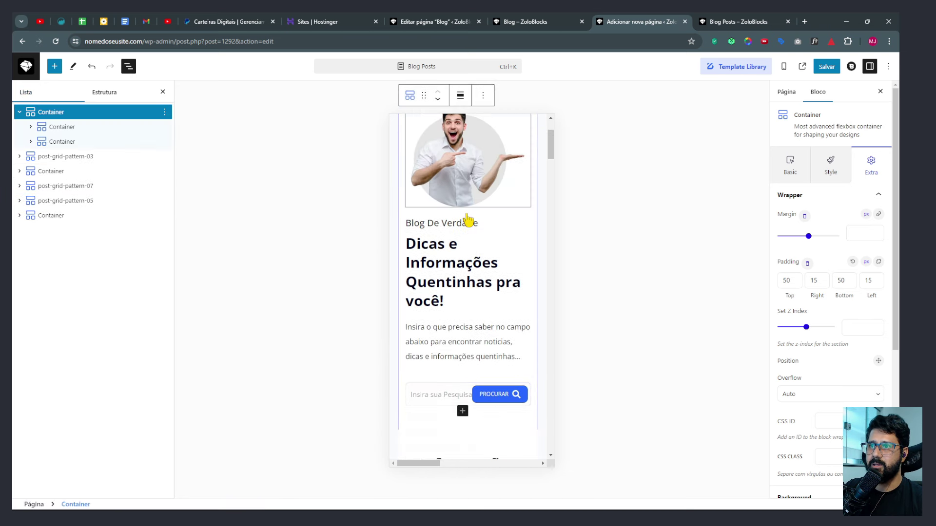
pyautogui.moveTo(473, 167)
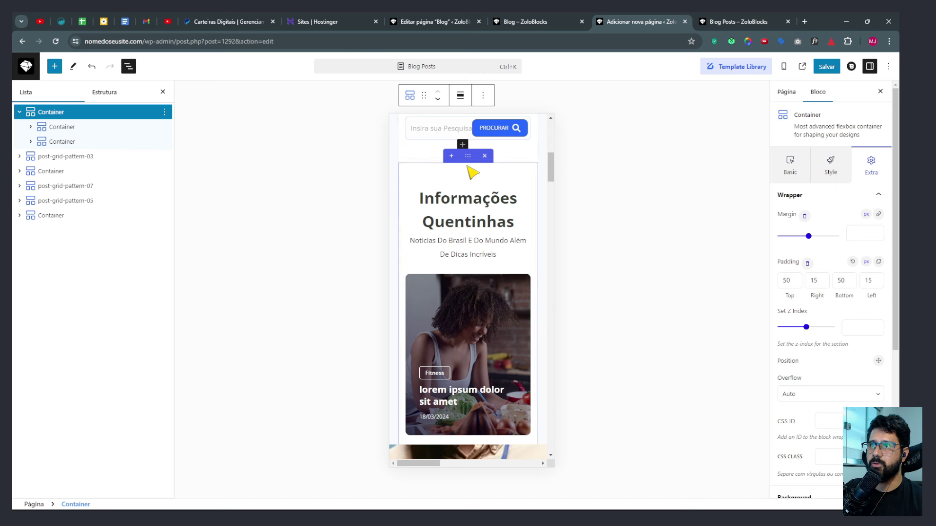
pyautogui.scroll(-5, 473, 190)
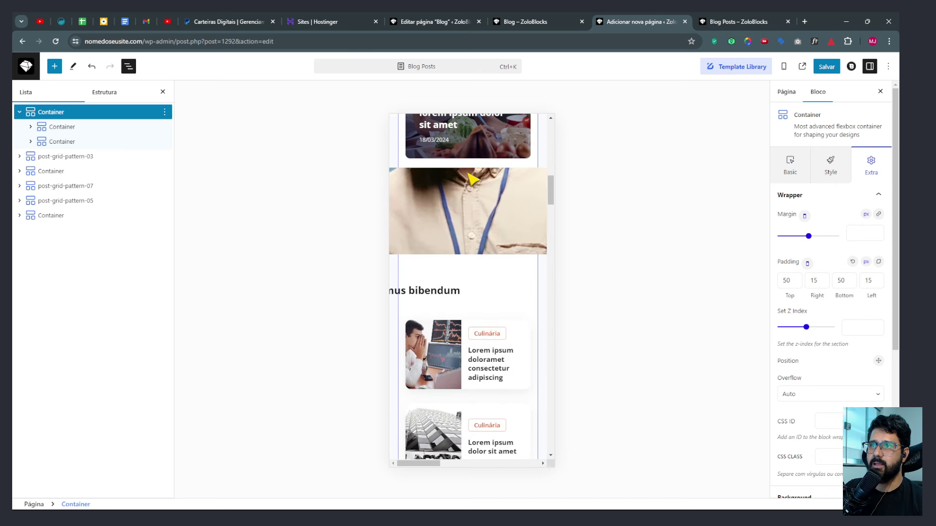
# Expand post-grid-pattern-03 down to its second nested Container and select it.
pyautogui.click(19, 157)
pyautogui.click(30, 171)
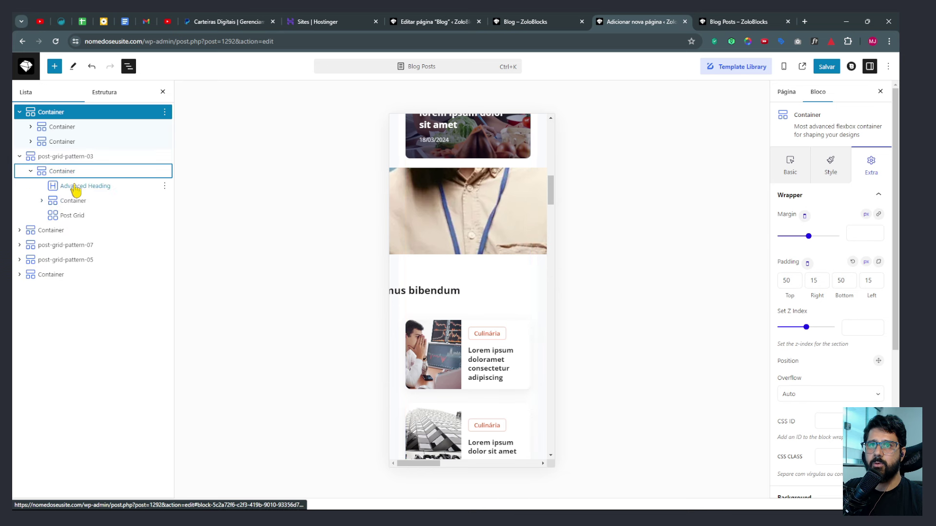
pyautogui.click(42, 200)
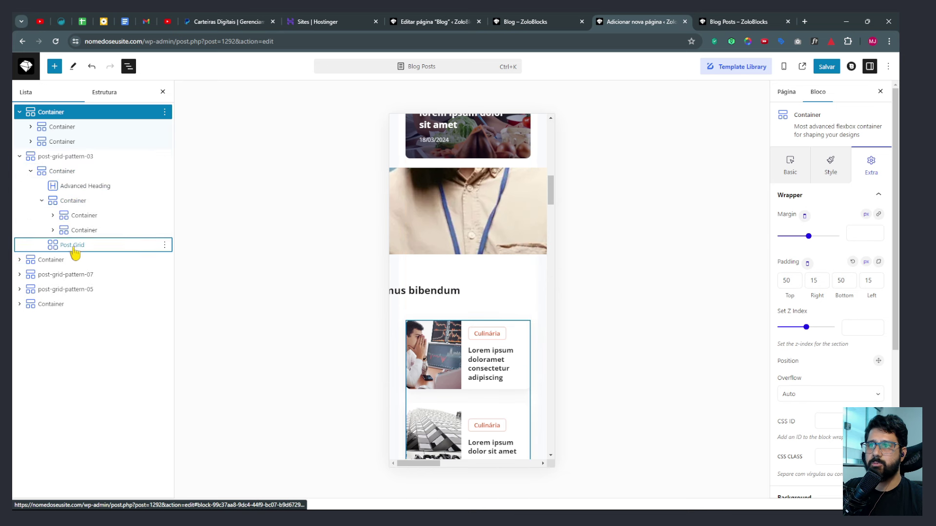
pyautogui.click(75, 248)
pyautogui.click(78, 235)
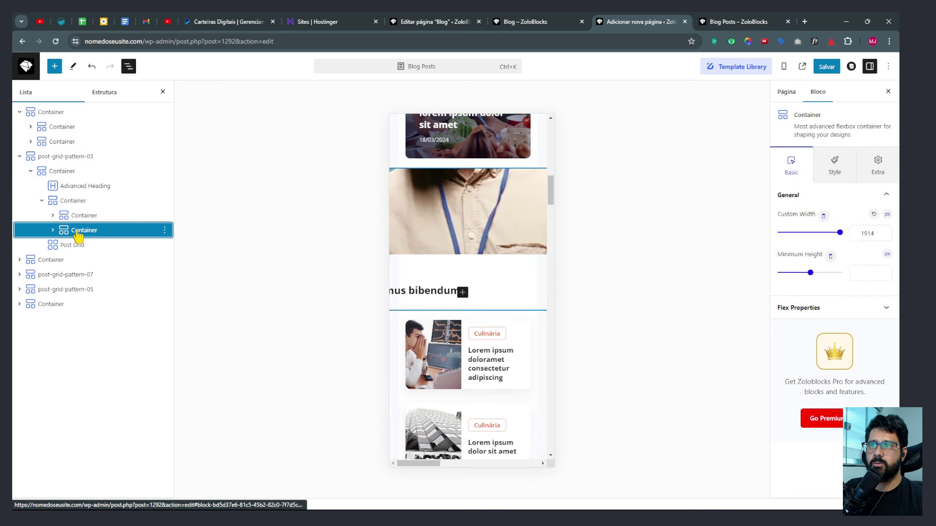
# Change the Post Grid's wrapping Container custom width from 1914 px to 100%.
pyautogui.click(53, 231)
pyautogui.click(88, 246)
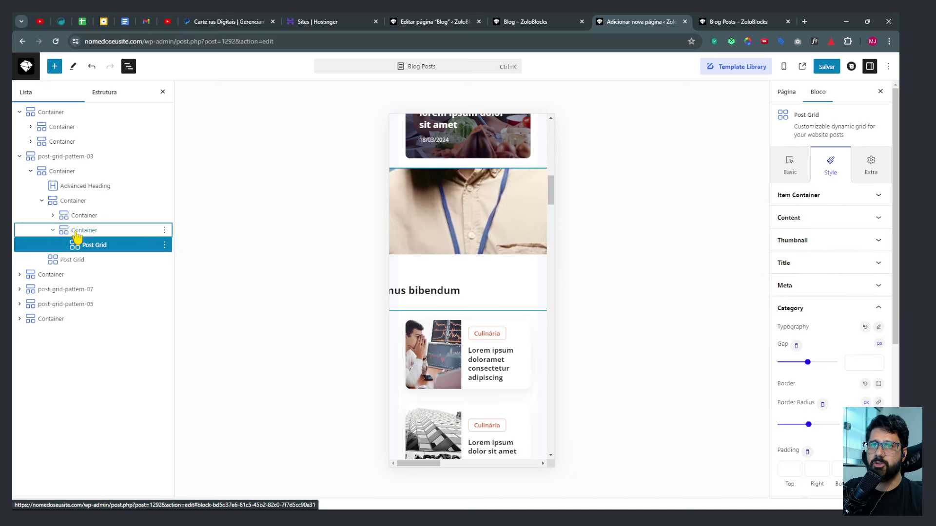
pyautogui.click(80, 232)
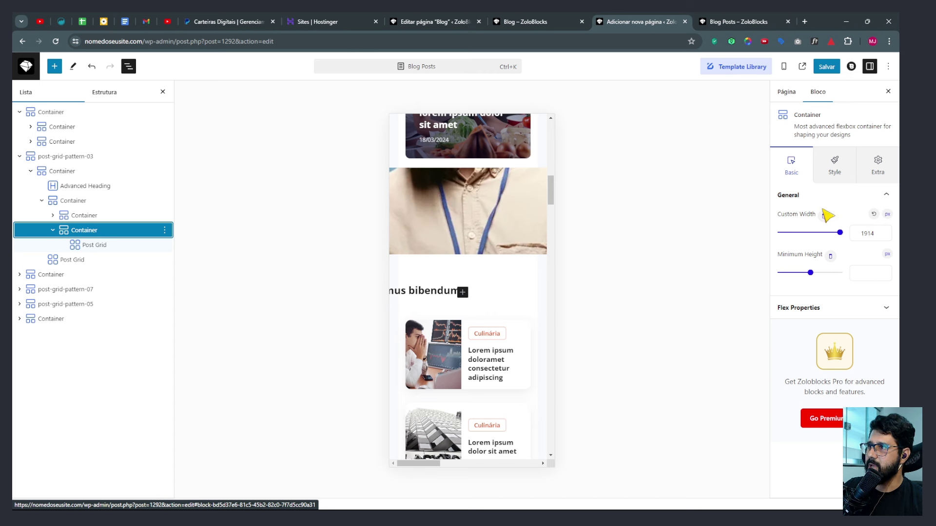
pyautogui.doubleClick(860, 234)
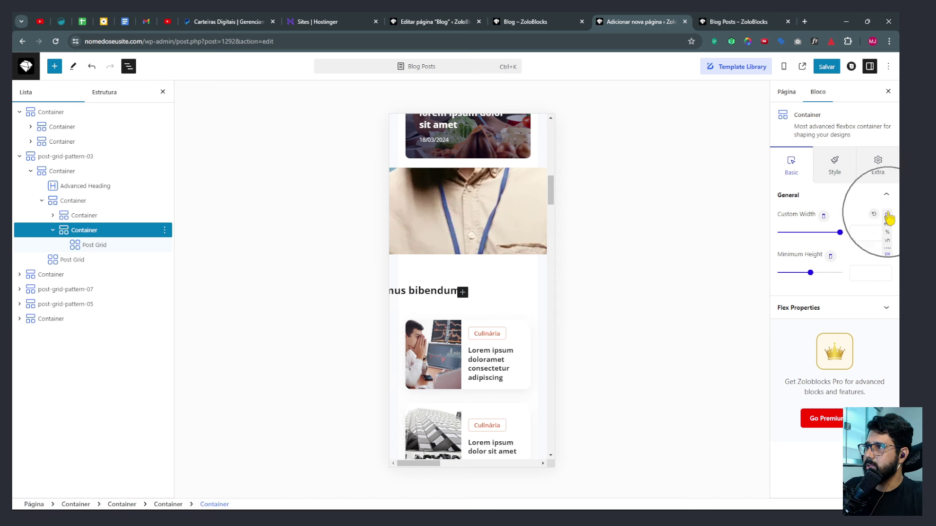
pyautogui.click(887, 234)
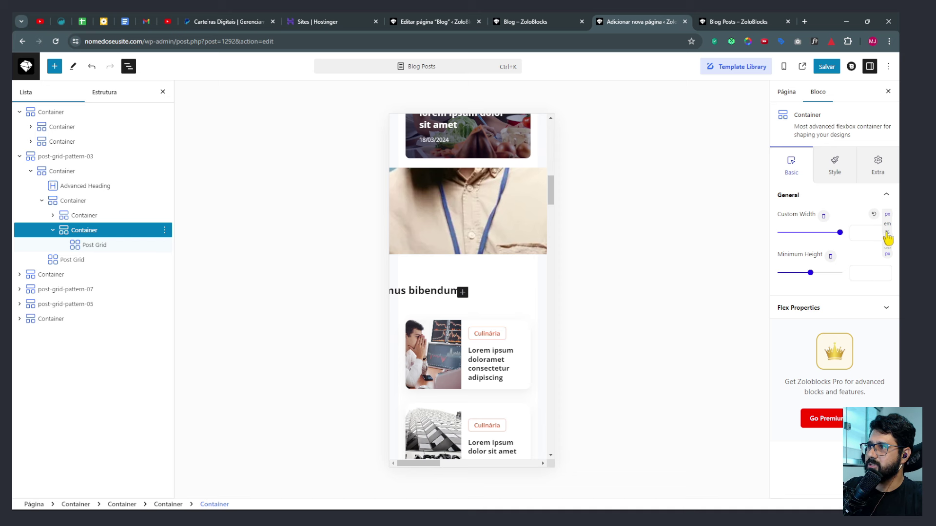
pyautogui.click(887, 234)
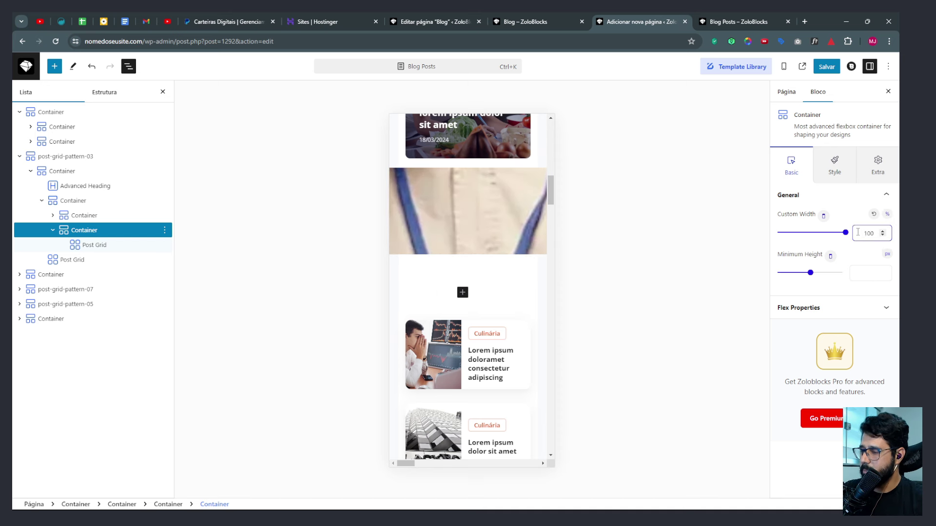
pyautogui.scroll(5, 468, 240)
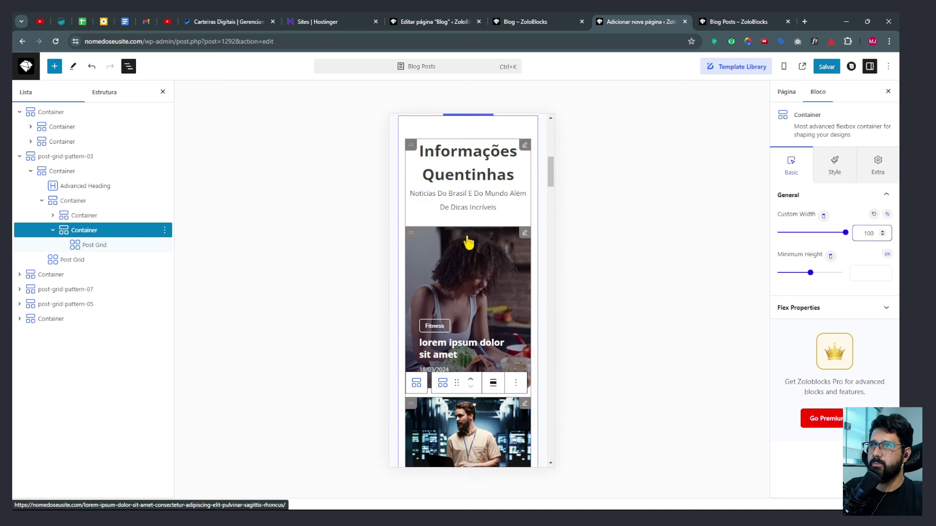
pyautogui.scroll(-6, 468, 244)
pyautogui.scroll(-4, 471, 246)
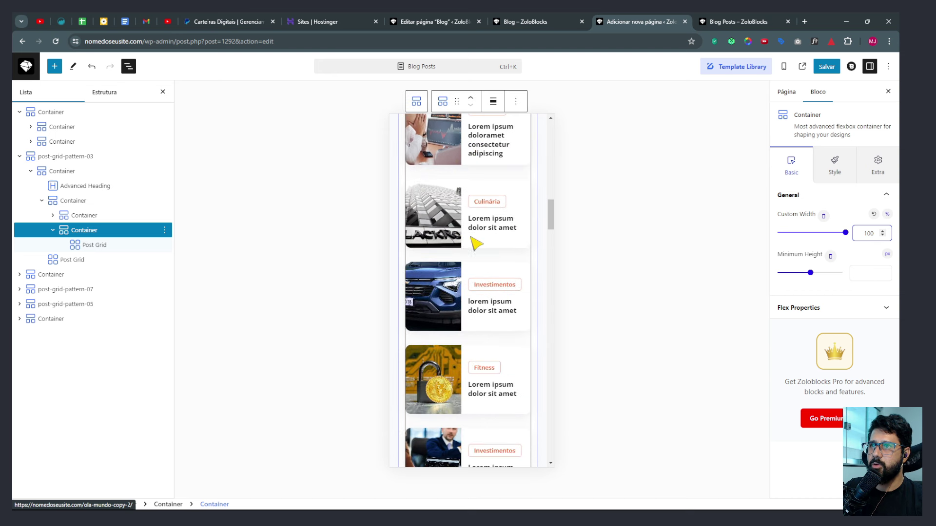
pyautogui.scroll(-10, 496, 225)
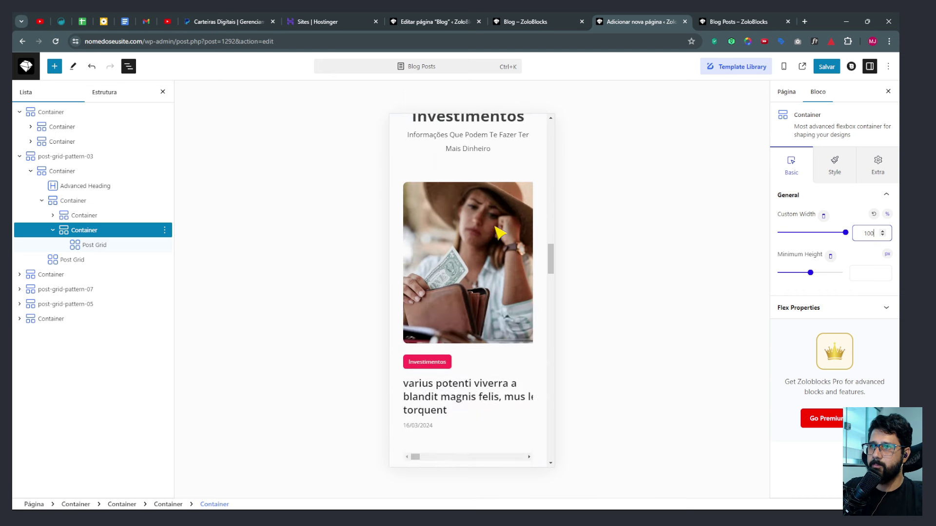
pyautogui.scroll(5, 498, 233)
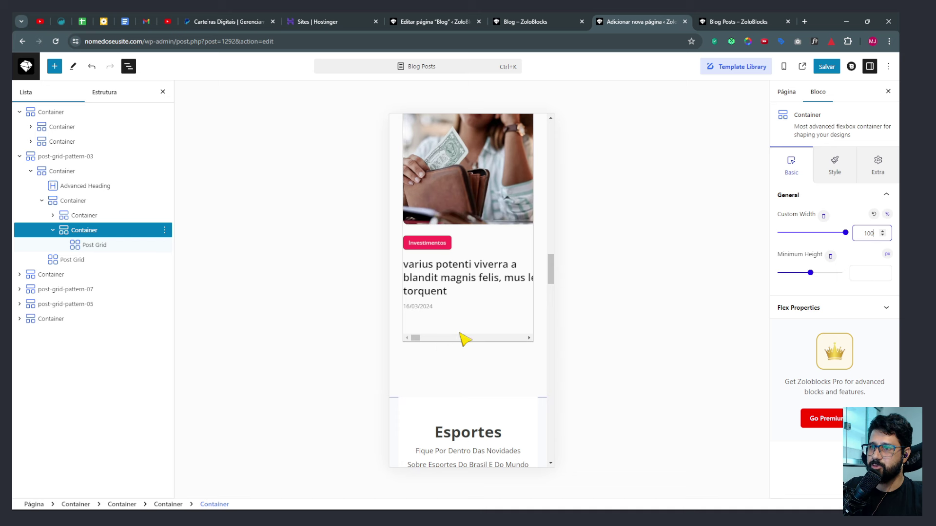
pyautogui.scroll(-5, 466, 253)
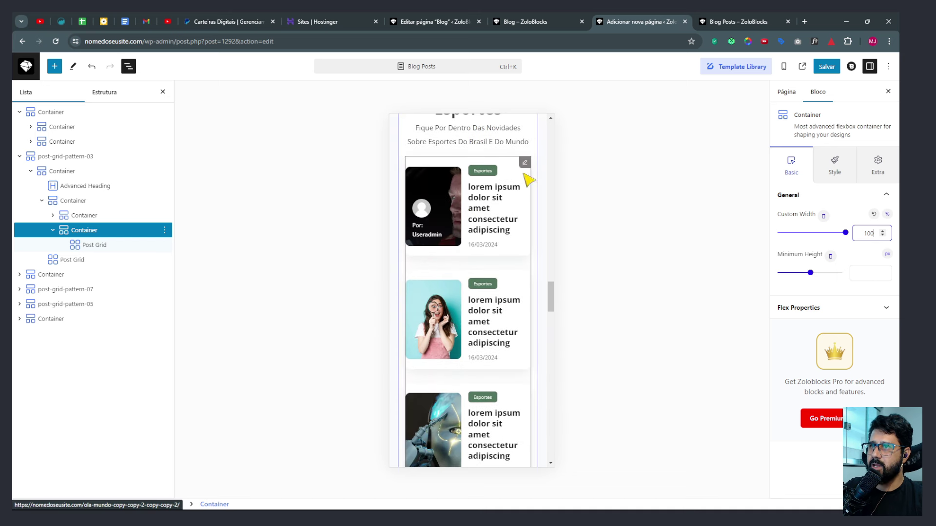
# Set the Esportes Post Grid title font size to 14.
pyautogui.click(526, 168)
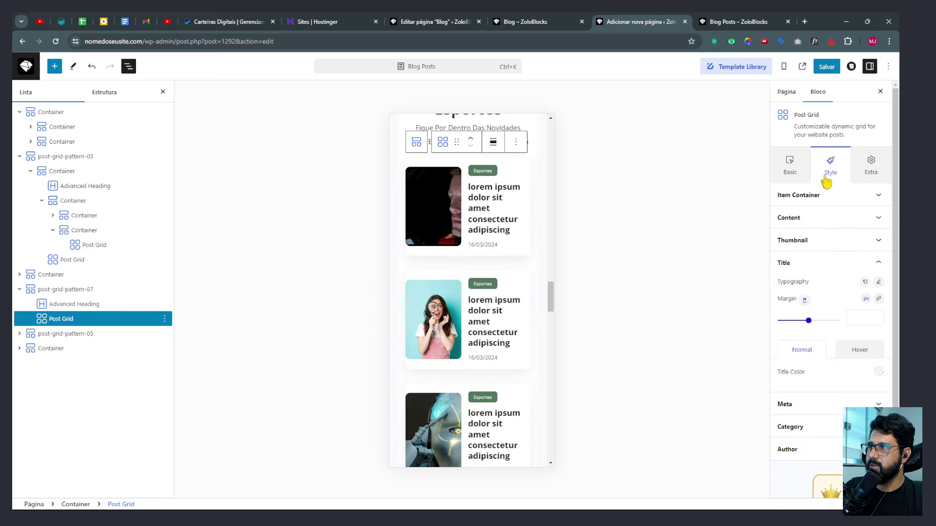
pyautogui.click(877, 282)
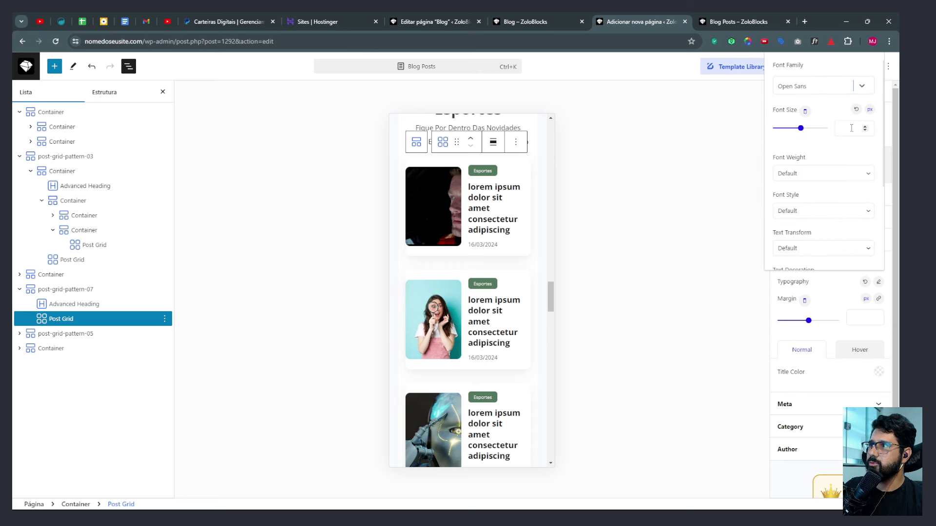
pyautogui.write('14')
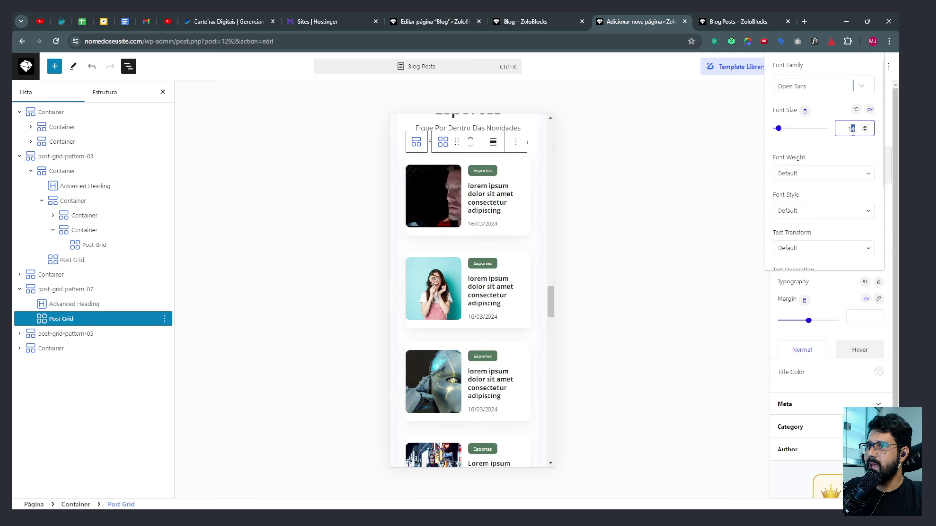
pyautogui.write('0')
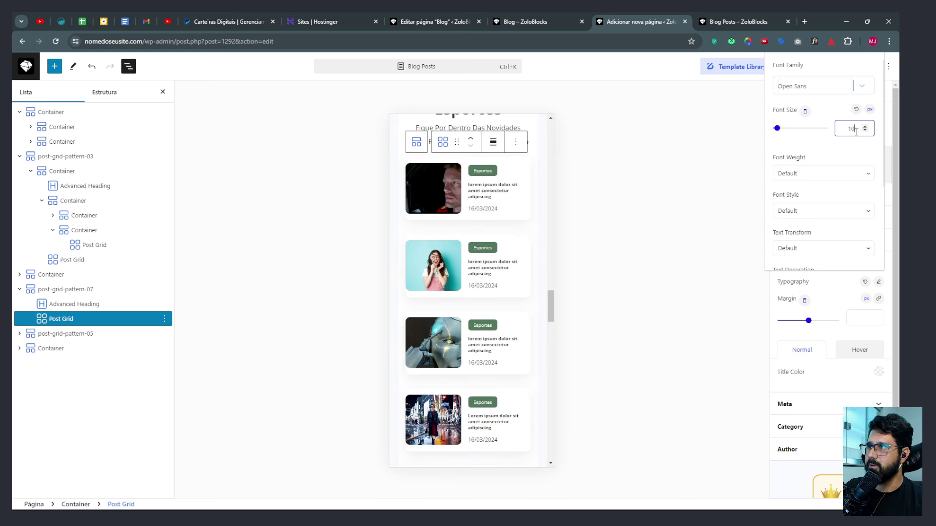
pyautogui.write('8')
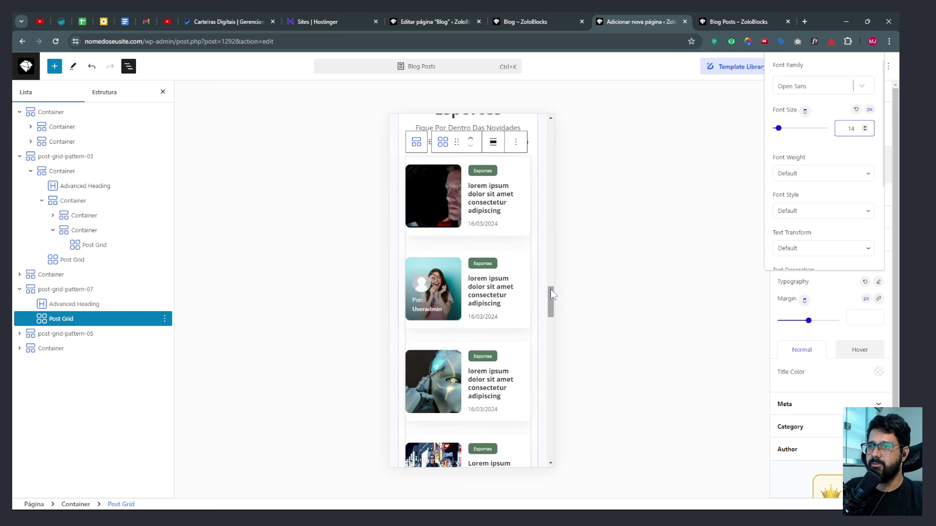
pyautogui.moveTo(551, 293); pyautogui.dragTo(551, 281)
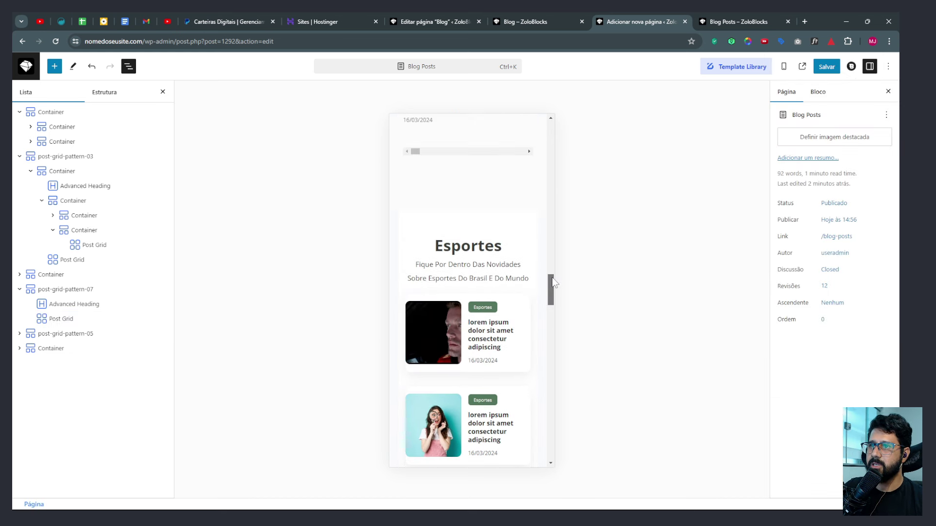
# Cut post-grid-pattern-07's left and right padding from 15 to 10 and save the page.
pyautogui.click(468, 204)
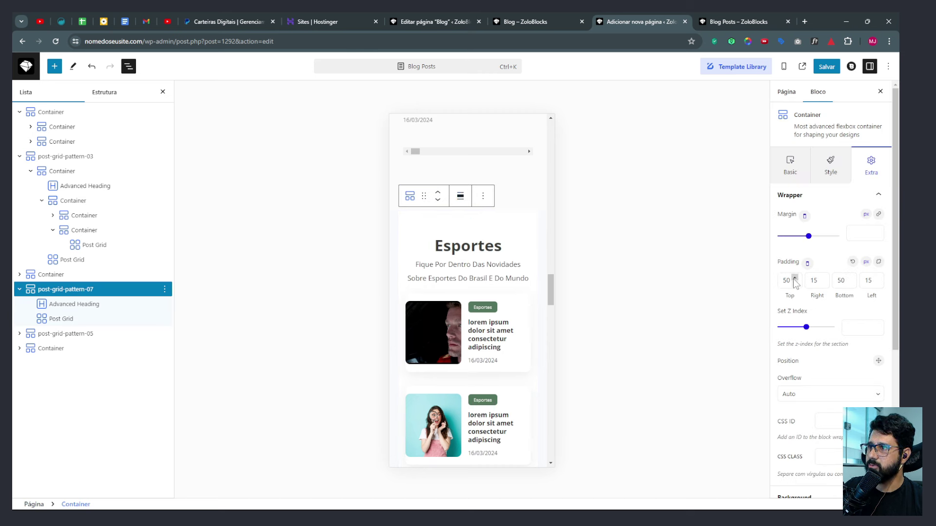
pyautogui.write('0')
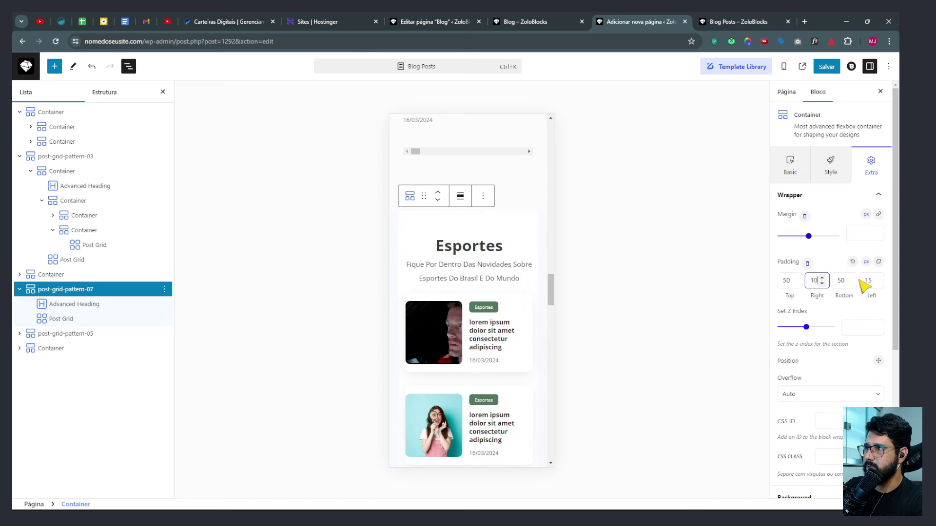
pyautogui.write('0')
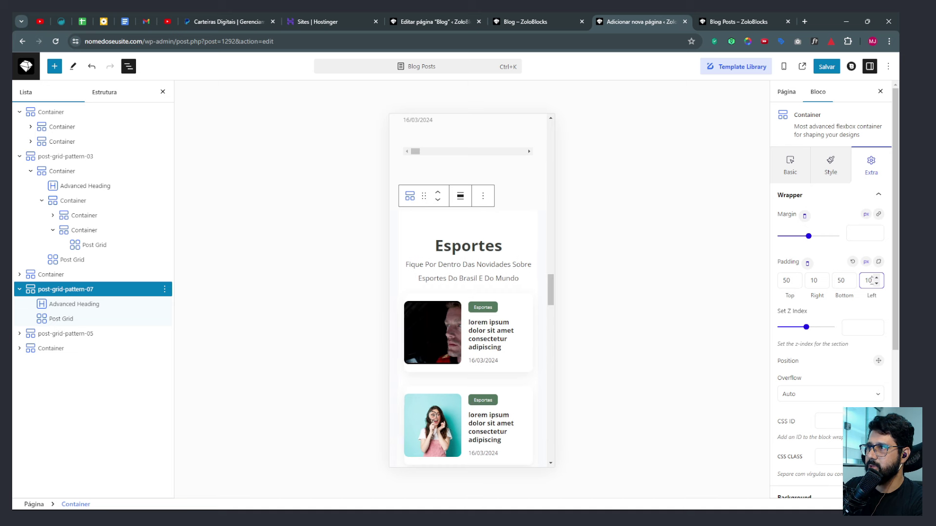
pyautogui.click(67, 291)
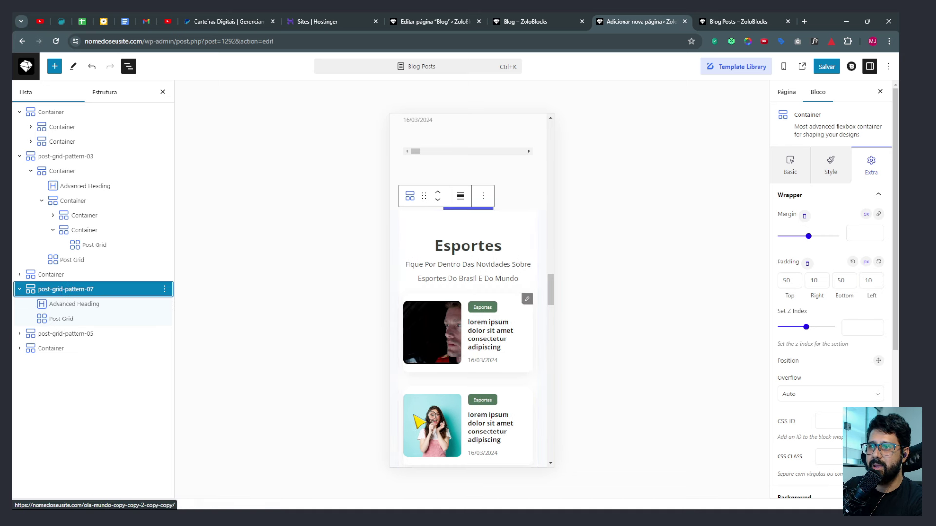
pyautogui.click(827, 69)
# Reload the live Blog Posts page and scroll its mobile layout to check the changes.
pyautogui.click(738, 21)
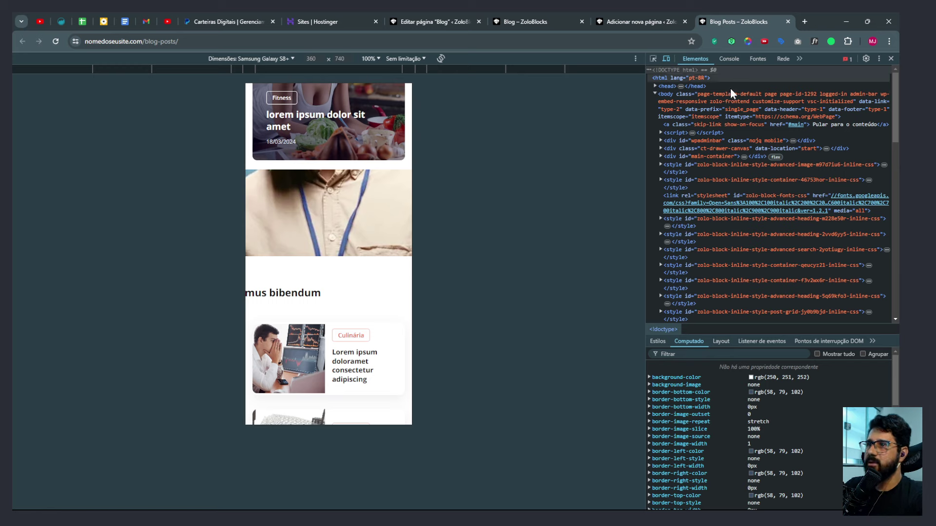
pyautogui.press('F5')
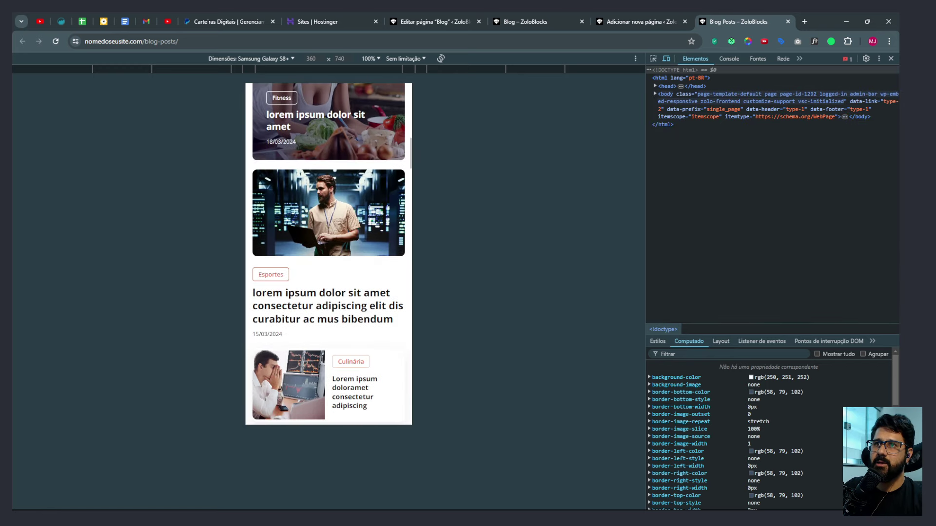
pyautogui.scroll(-15, 309, 266)
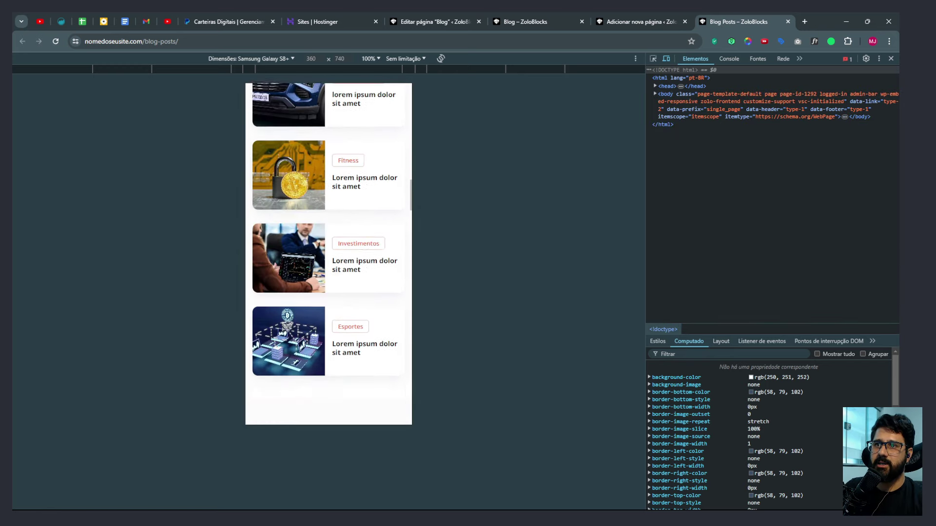
pyautogui.scroll(-7, 345, 271)
pyautogui.scroll(5, 344, 271)
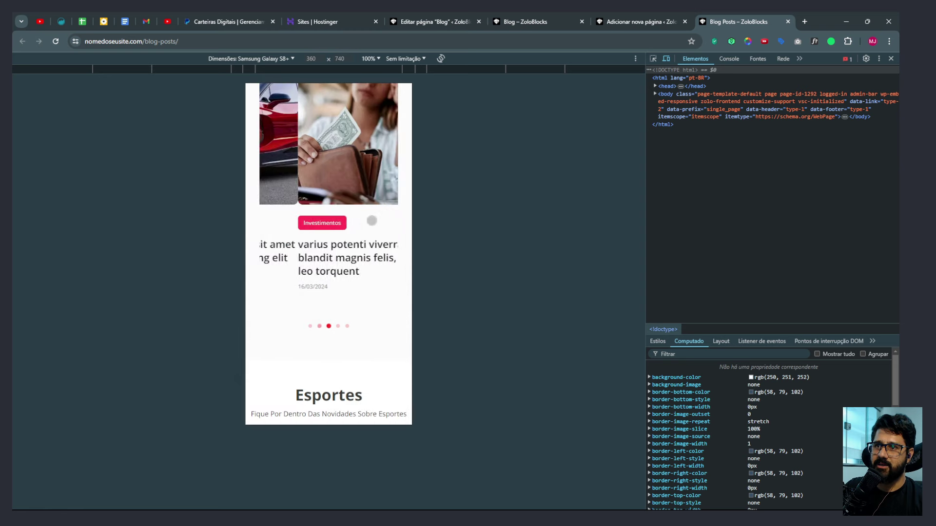
pyautogui.scroll(-12, 328, 254)
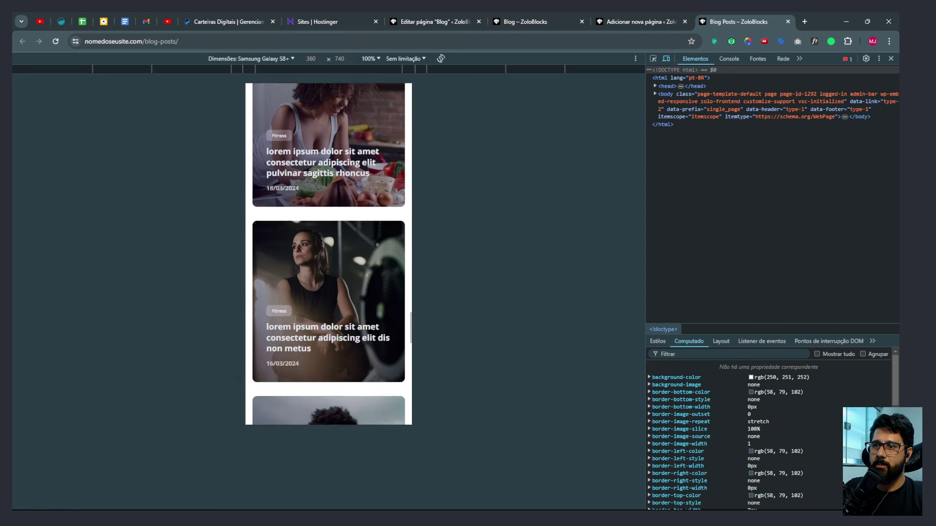
# Close DevTools, review the desktop page, and search the site for 'lorem'.
pyautogui.press('F12')
pyautogui.scroll(-3, 452, 227)
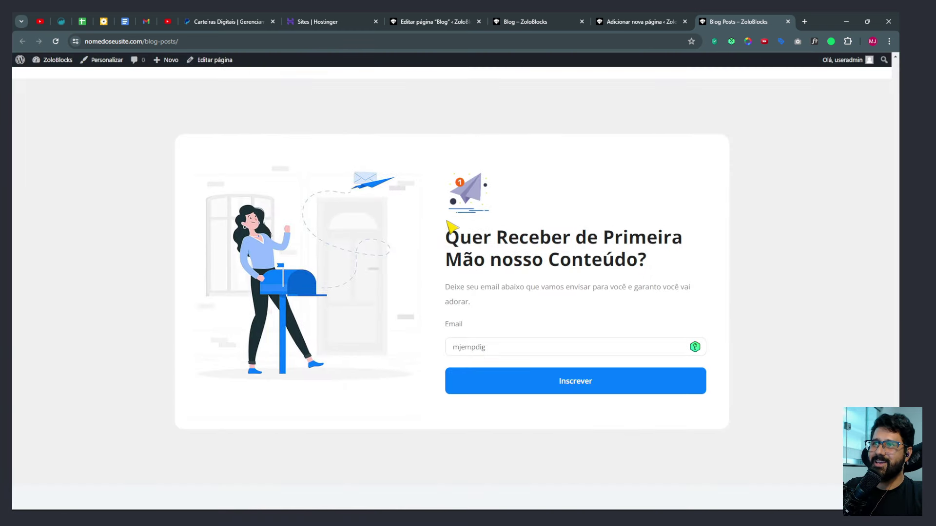
pyautogui.moveTo(463, 238); pyautogui.dragTo(644, 275)
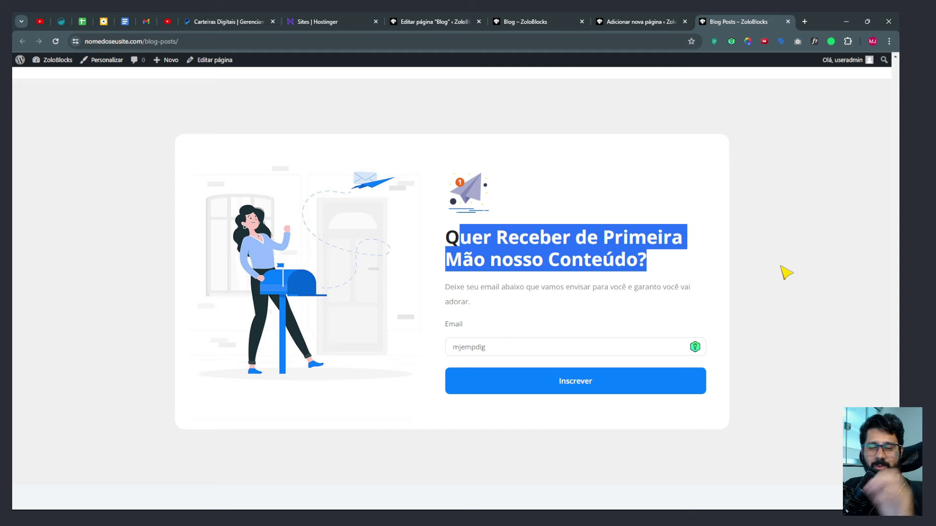
pyautogui.click(824, 295)
pyautogui.scroll(-2, 825, 299)
pyautogui.scroll(5, 821, 297)
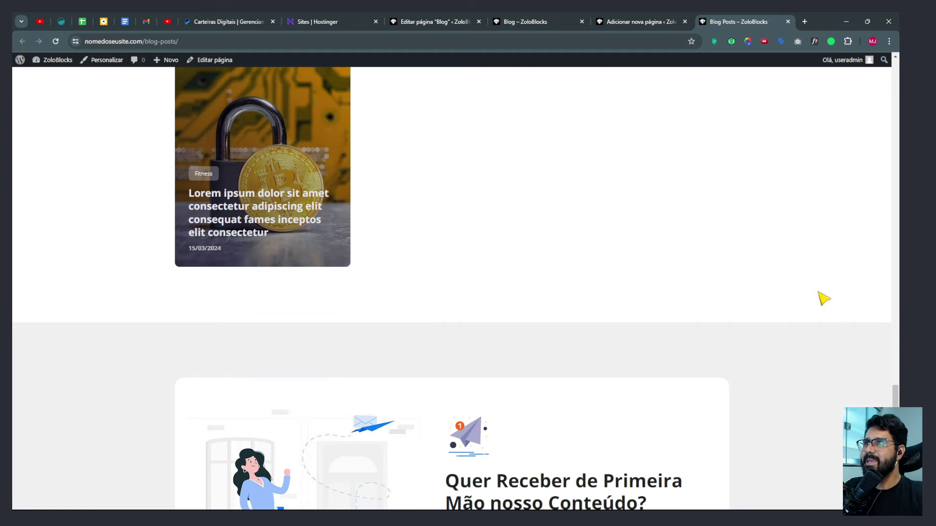
pyautogui.scroll(15, 626, 290)
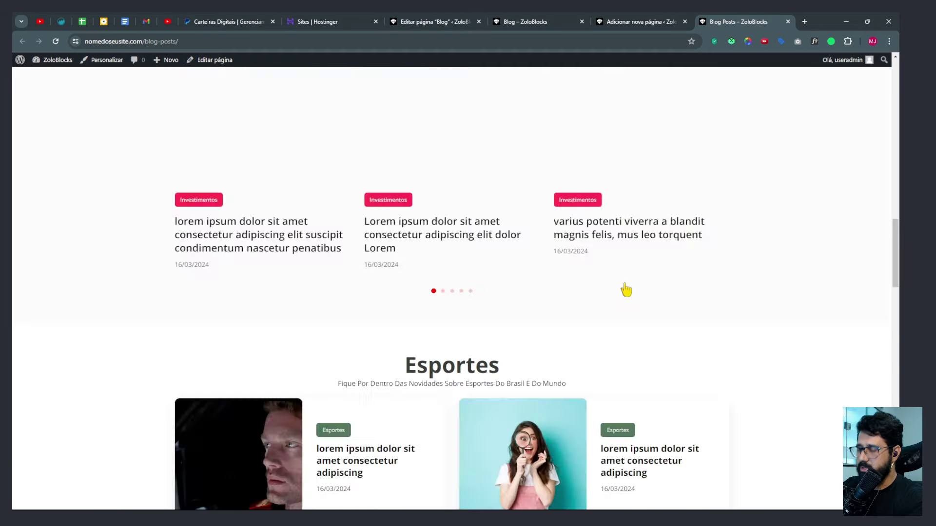
pyautogui.click(512, 334)
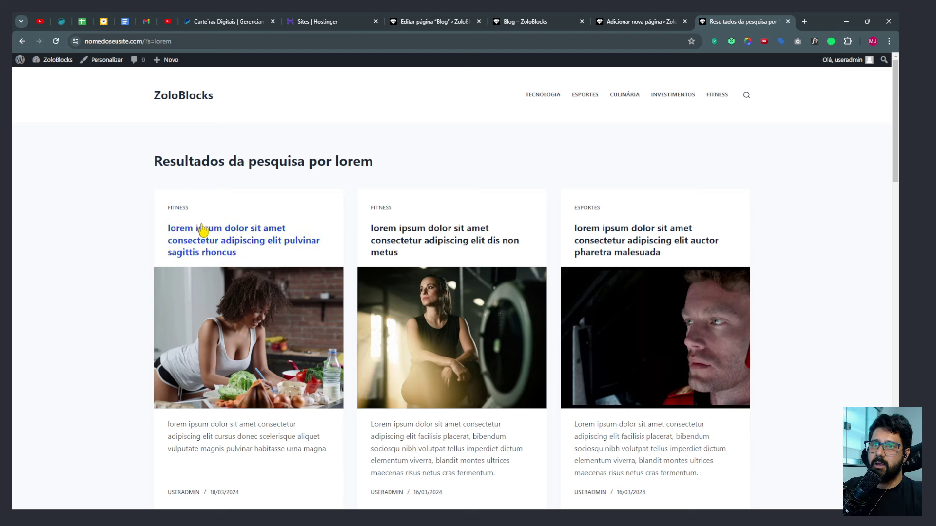
# Scroll the 'lorem' search results and briefly select the results heading.
pyautogui.scroll(-3, 229, 205)
pyautogui.scroll(3, 234, 197)
pyautogui.moveTo(463, 166); pyautogui.dragTo(161, 168)
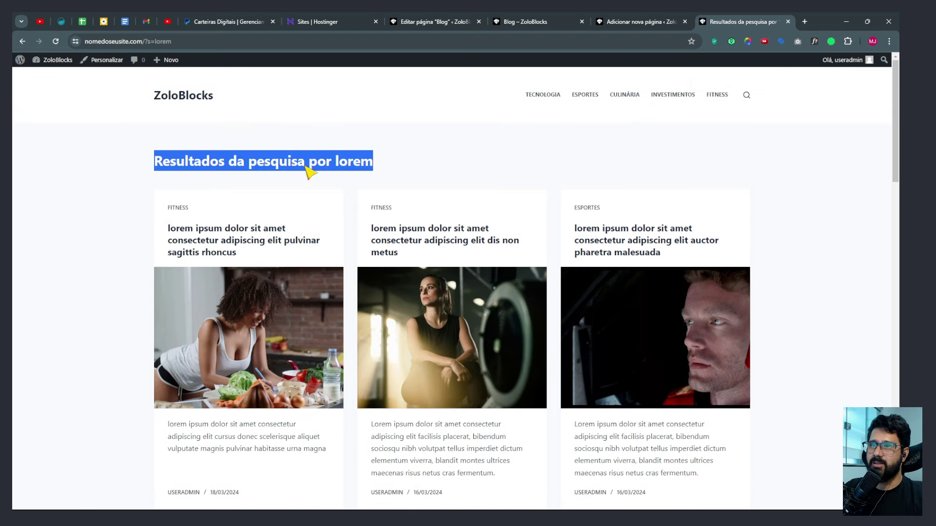
pyautogui.click(475, 173)
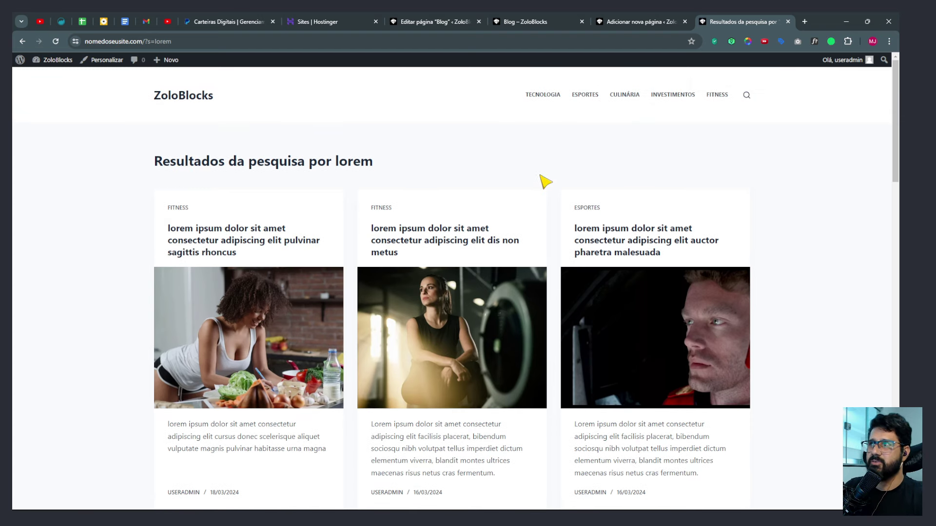
# Go to the admin dashboard, list all pages, and open the ZoloBlocks page for editing.
pyautogui.click(39, 74)
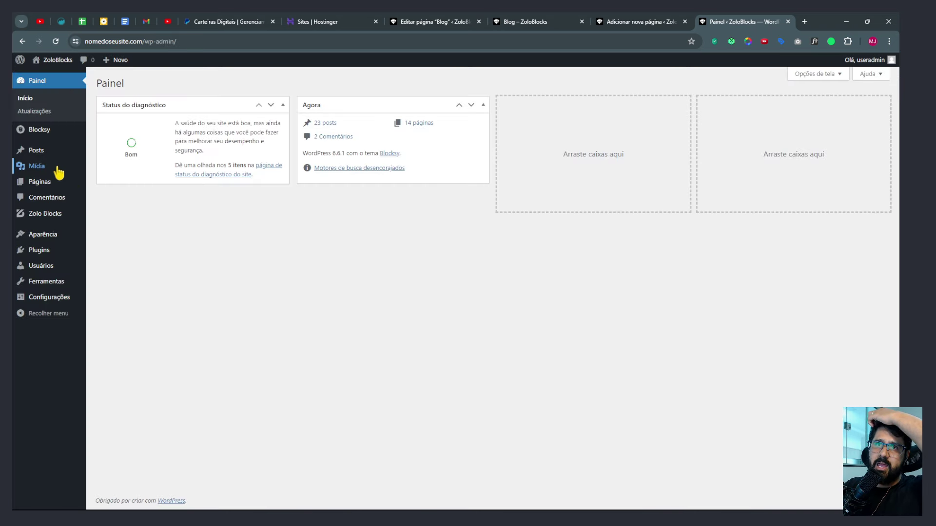
pyautogui.click(43, 183)
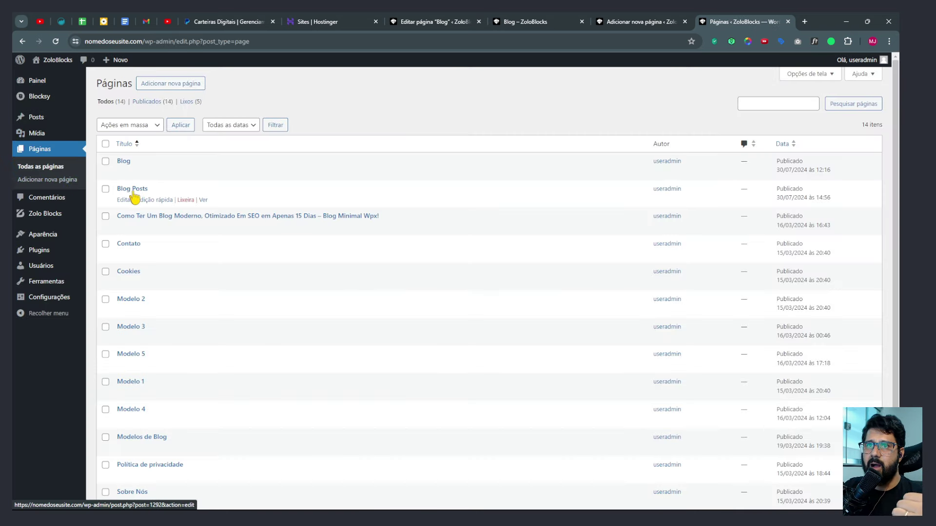
pyautogui.scroll(-3, 188, 272)
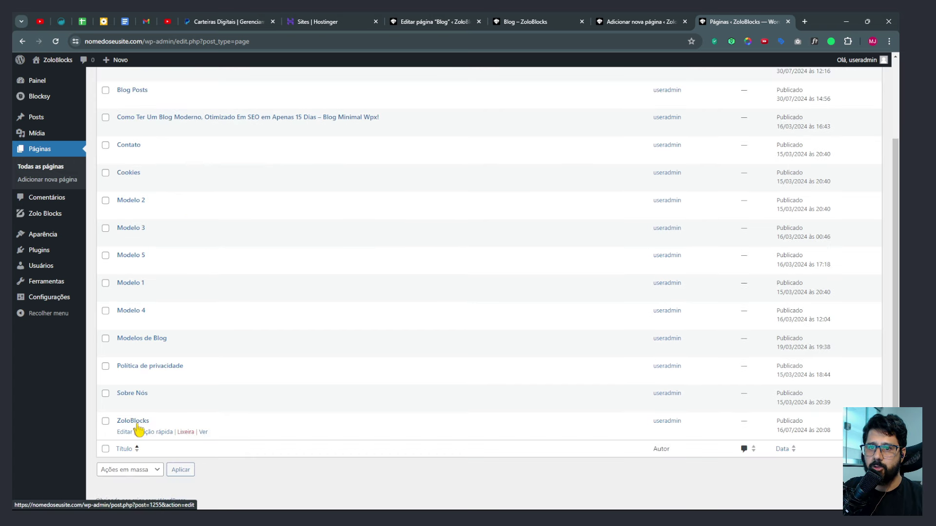
pyautogui.click(132, 421)
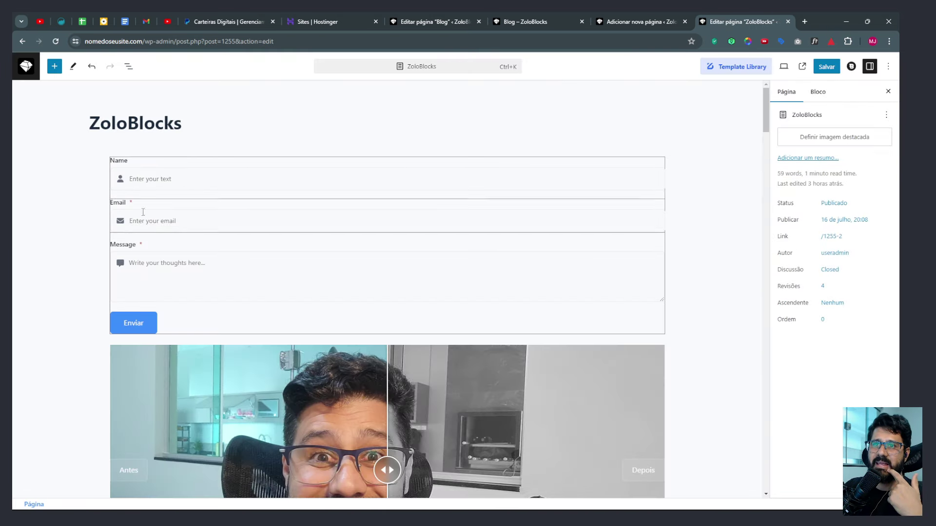
# Open the live page and try its contact form's Name, Email and Message fields.
pyautogui.click(802, 67)
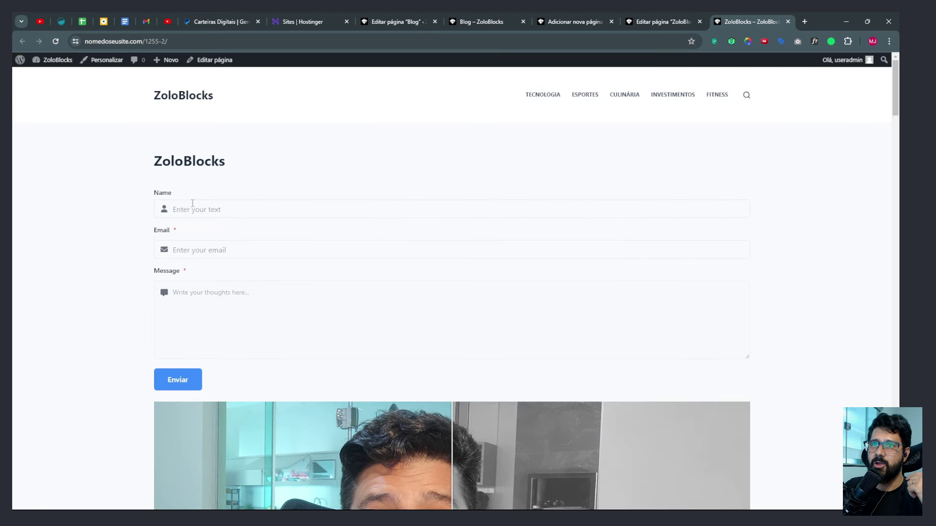
pyautogui.moveTo(192, 203); pyautogui.dragTo(166, 233)
pyautogui.click(205, 250)
pyautogui.click(203, 299)
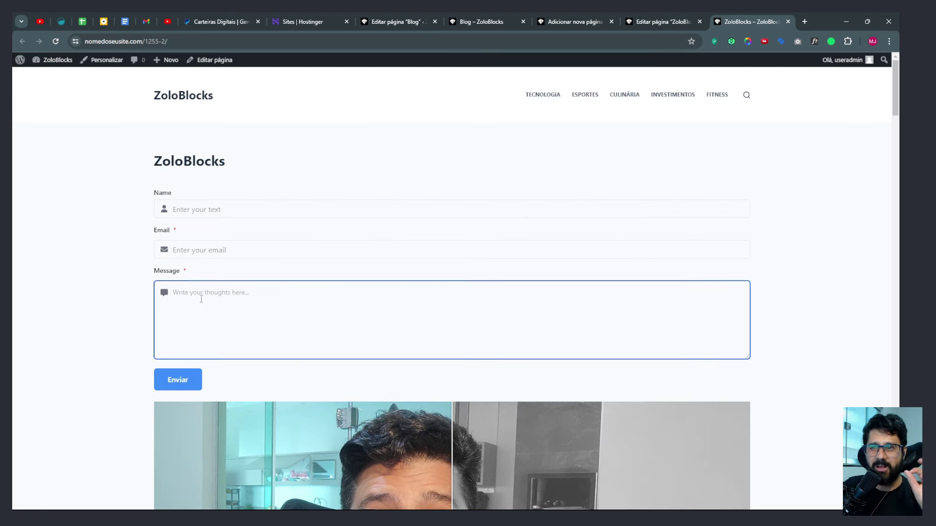
# Drag the before/after comparison divider across the photo.
pyautogui.scroll(-2, 200, 297)
pyautogui.scroll(-4, 188, 293)
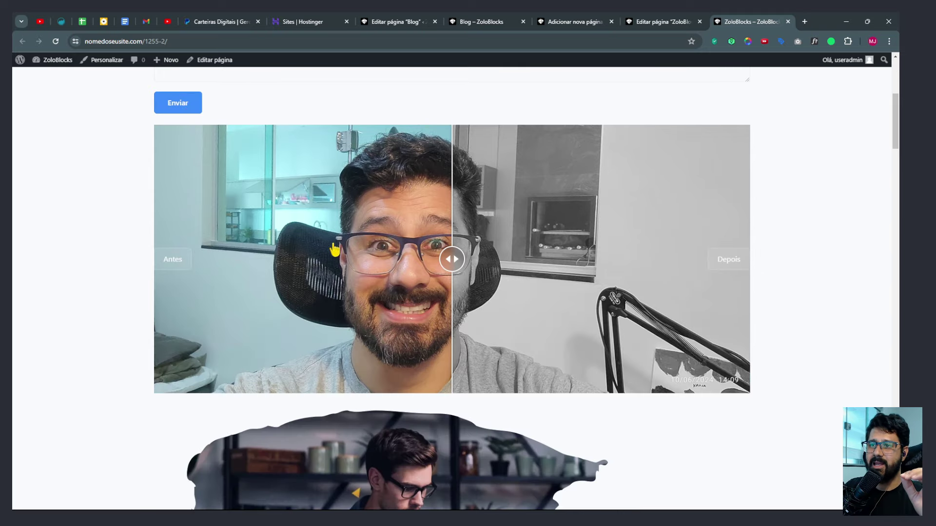
pyautogui.moveTo(452, 258)
pyautogui.mouseDown()
pyautogui.moveTo(247, 258)
pyautogui.moveTo(512, 258)
pyautogui.moveTo(219, 259)
pyautogui.moveTo(466, 259)
pyautogui.mouseUp()
# Advance the slider carousel two slides with its next arrow.
pyautogui.scroll(-7, 476, 274)
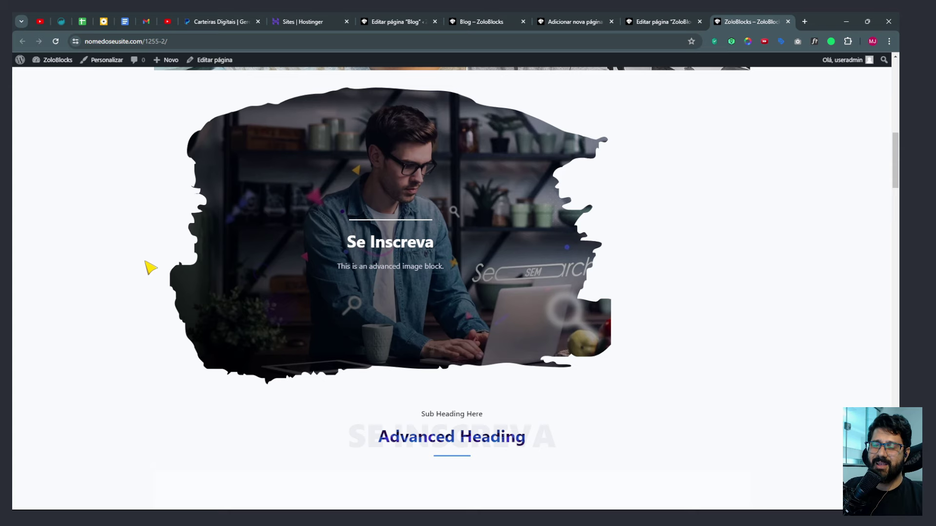
pyautogui.scroll(-5, 379, 224)
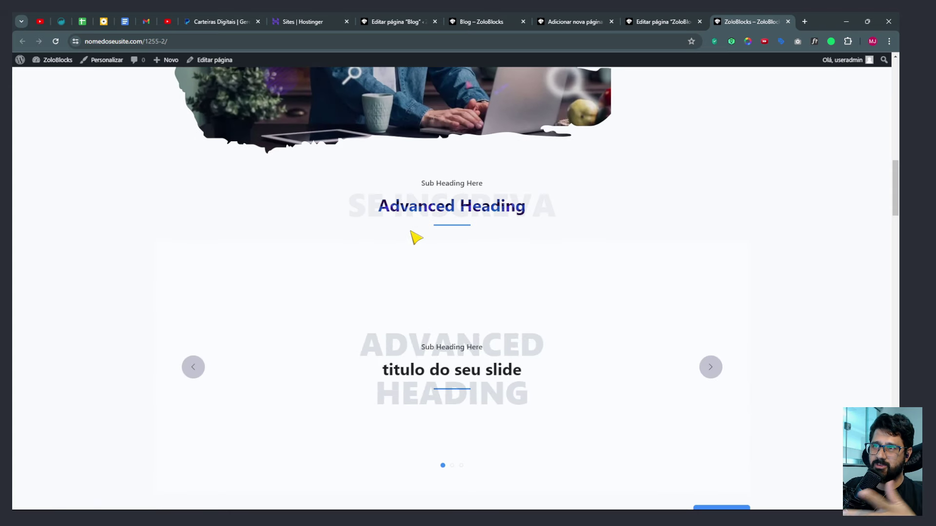
pyautogui.scroll(-3, 428, 154)
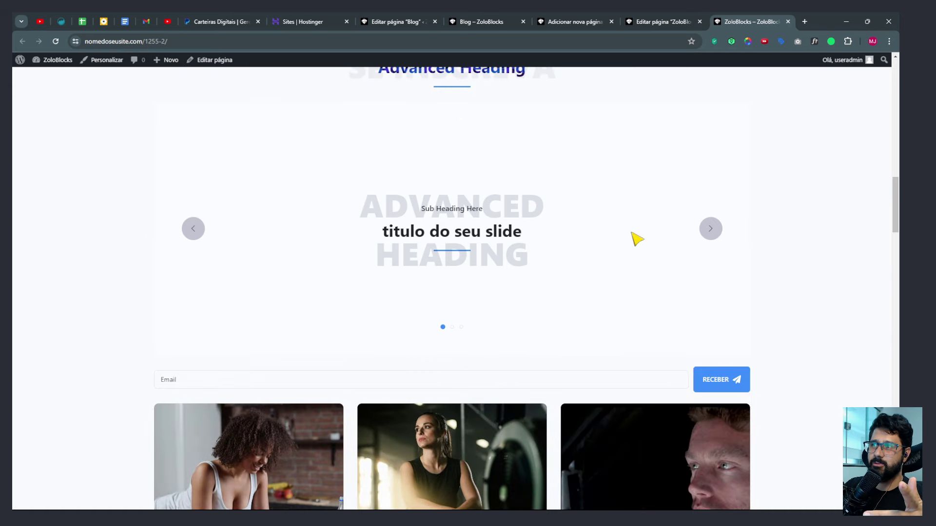
pyautogui.click(710, 229)
pyautogui.click(710, 229)
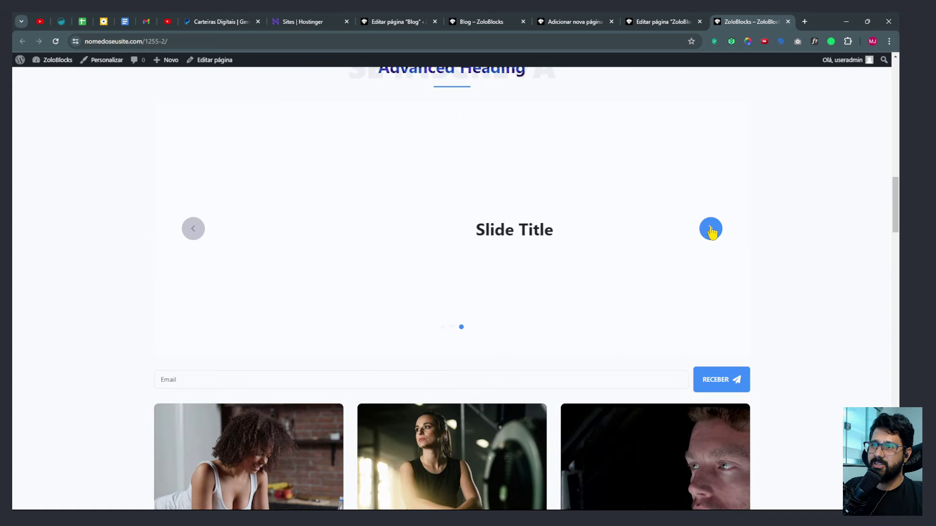
# Focus the newsletter Email field, then continue down the page.
pyautogui.scroll(-3, 730, 234)
pyautogui.click(312, 238)
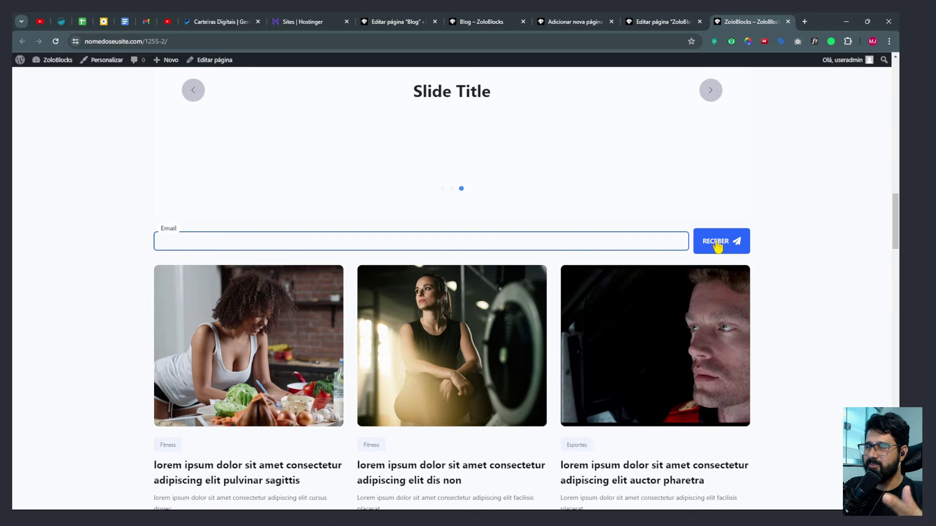
pyautogui.scroll(-10, 717, 246)
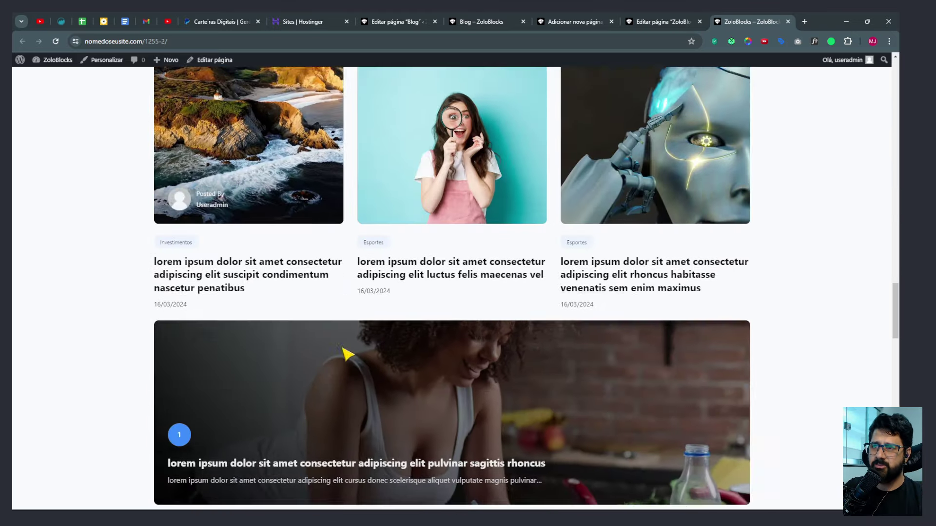
pyautogui.scroll(-6, 347, 354)
pyautogui.scroll(-3, 291, 262)
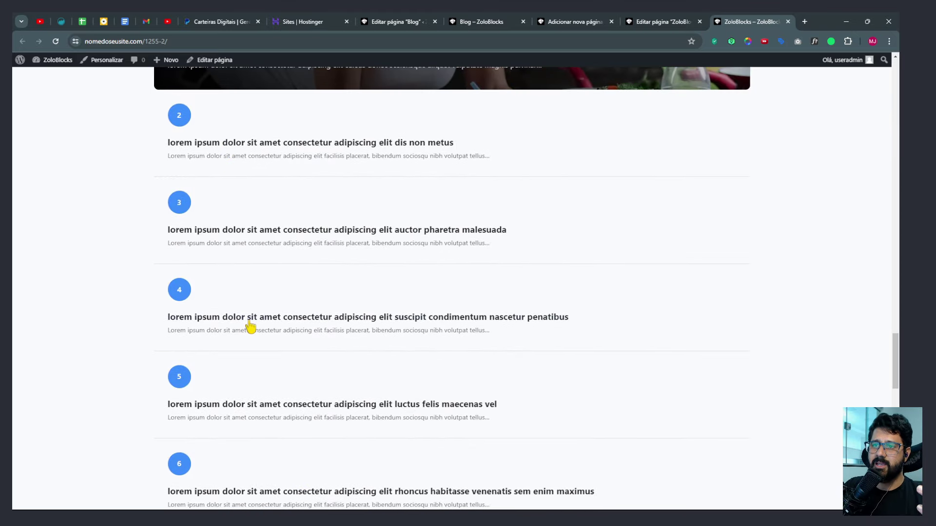
pyautogui.scroll(-6, 250, 326)
pyautogui.scroll(-3, 229, 319)
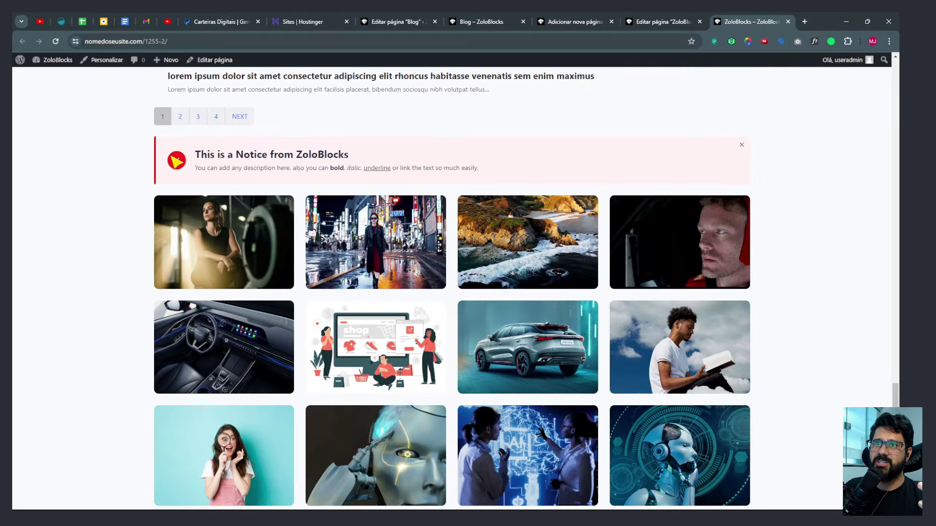
pyautogui.moveTo(208, 154); pyautogui.dragTo(557, 182)
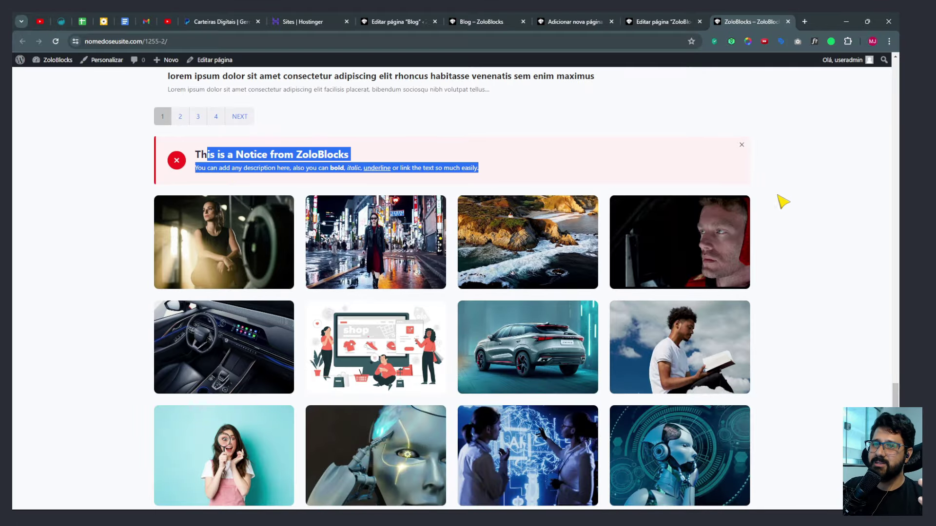
# Open the first gallery image, page through four more with thumbnails toggled, close it, then scroll to the chart and footer.
pyautogui.scroll(-2, 777, 210)
pyautogui.scroll(1, 210, 205)
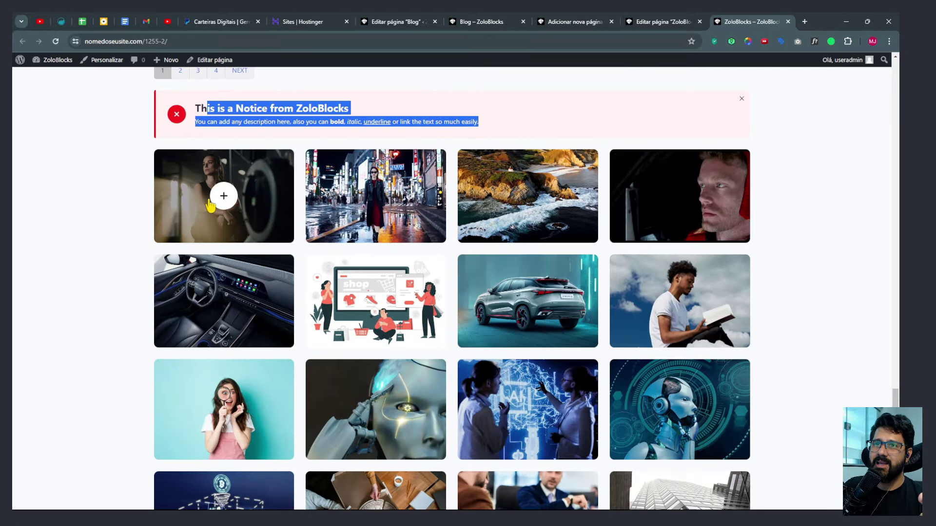
pyautogui.click(210, 205)
pyautogui.click(885, 282)
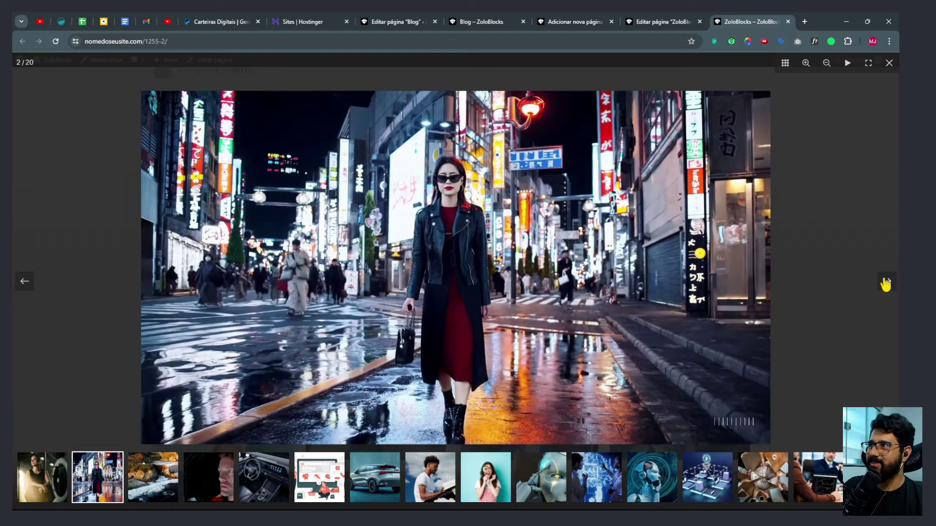
pyautogui.click(885, 282)
pyautogui.click(885, 282)
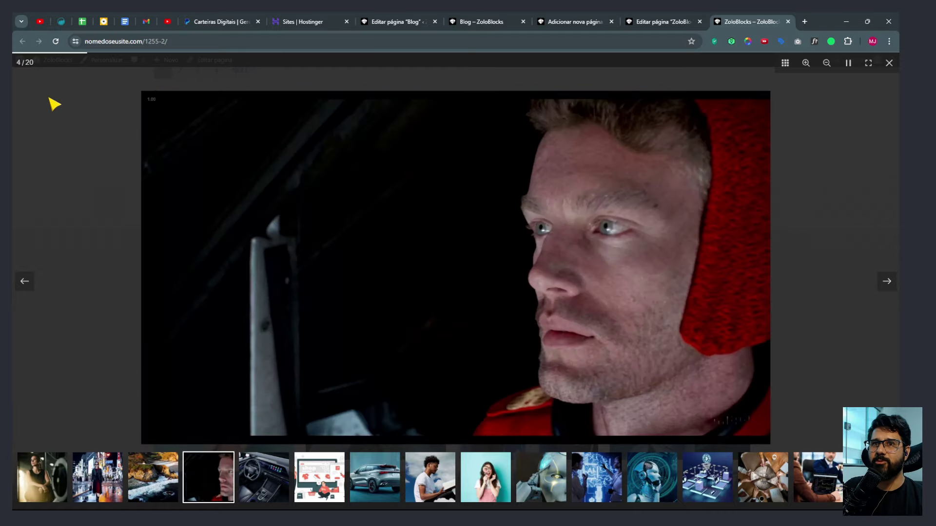
pyautogui.click(783, 63)
pyautogui.click(886, 281)
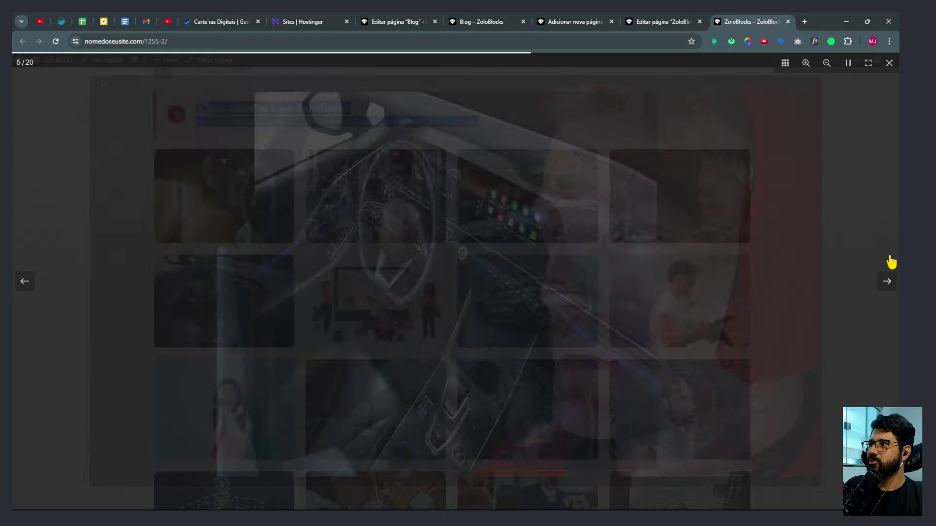
pyautogui.click(889, 63)
pyautogui.scroll(-5, 554, 234)
pyautogui.scroll(-5, 534, 239)
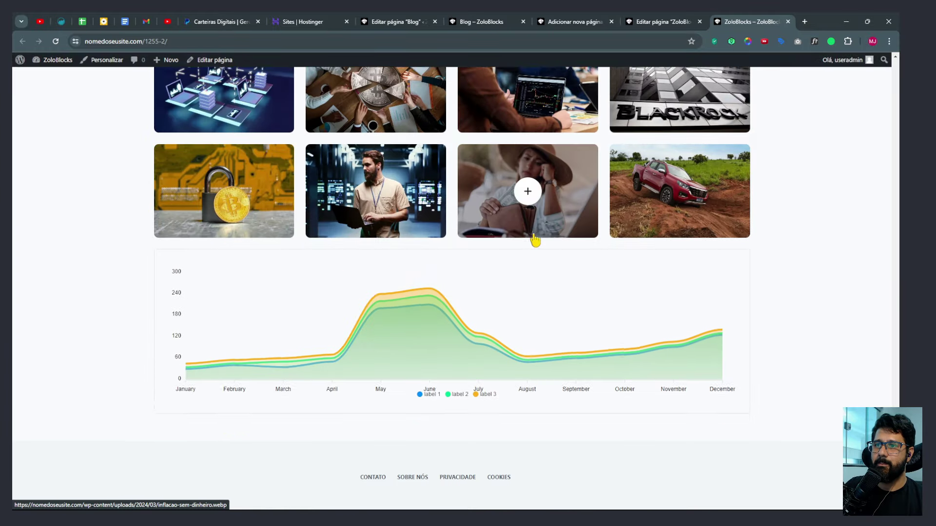